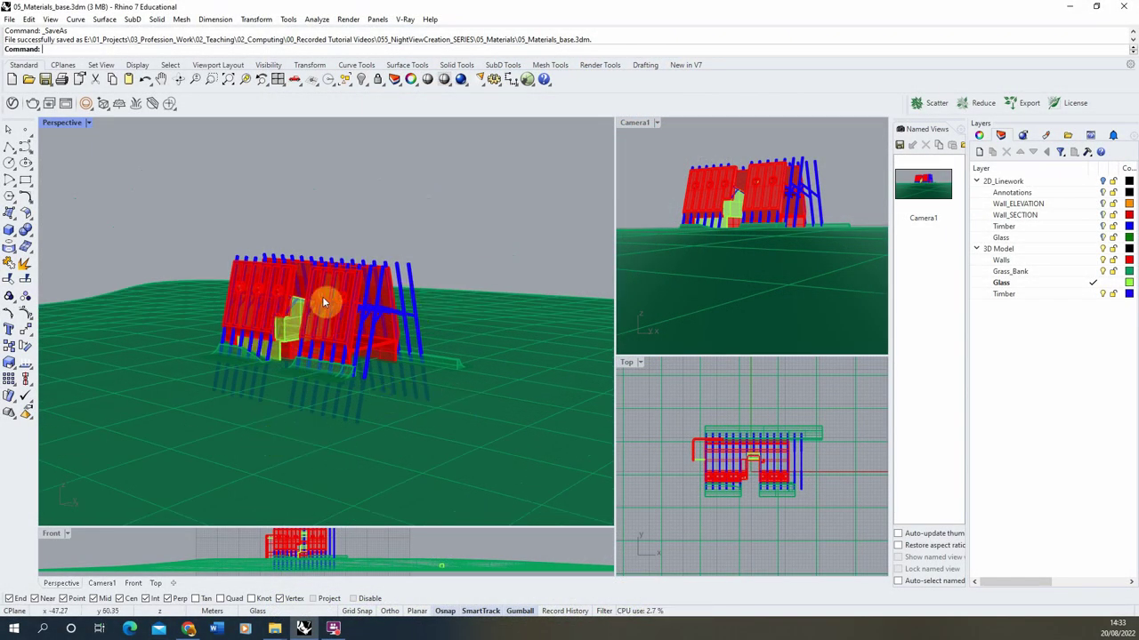
- Open the V-Ray Asset Editor and the V-Ray Frame Buffer, placing the frame buffer clear of the editor
right_drag(287, 401, 304, 393)
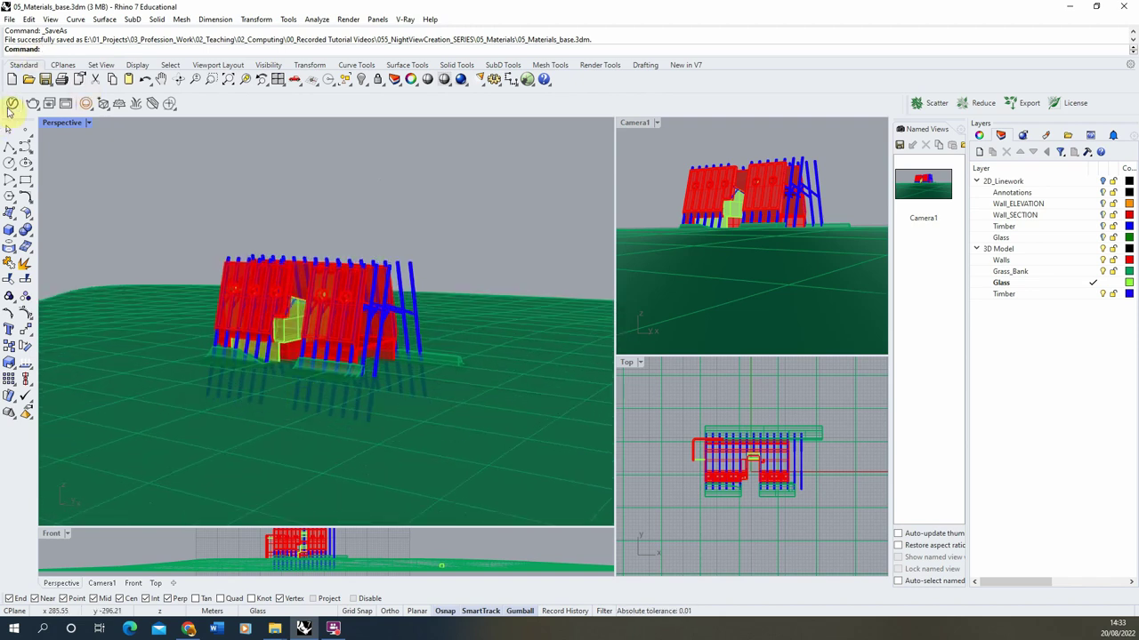
click(11, 104)
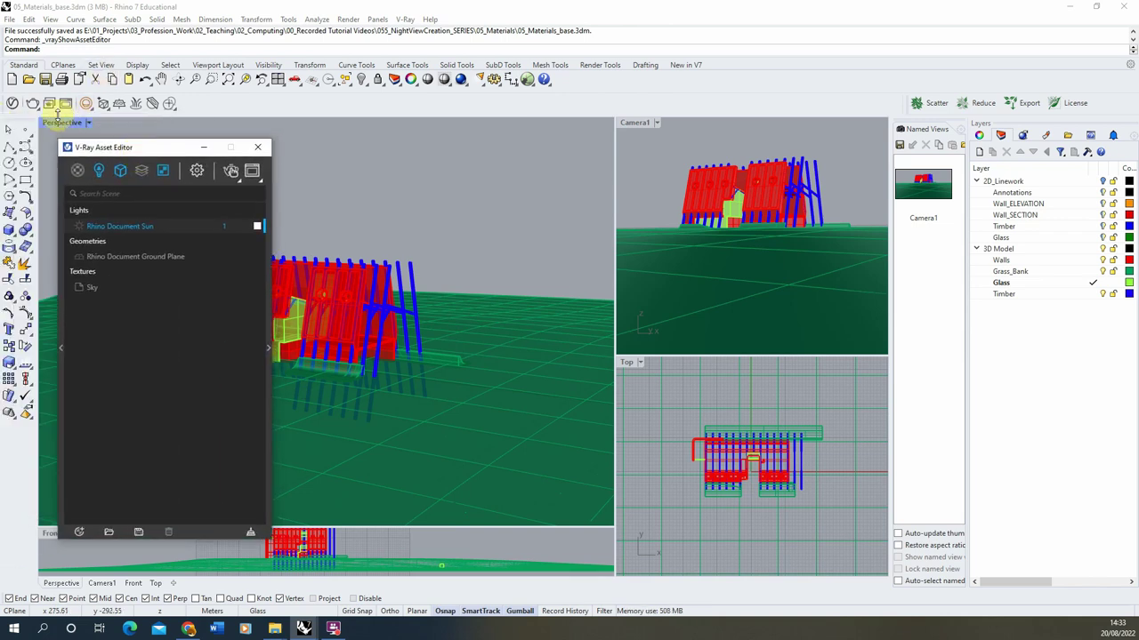
click(65, 105)
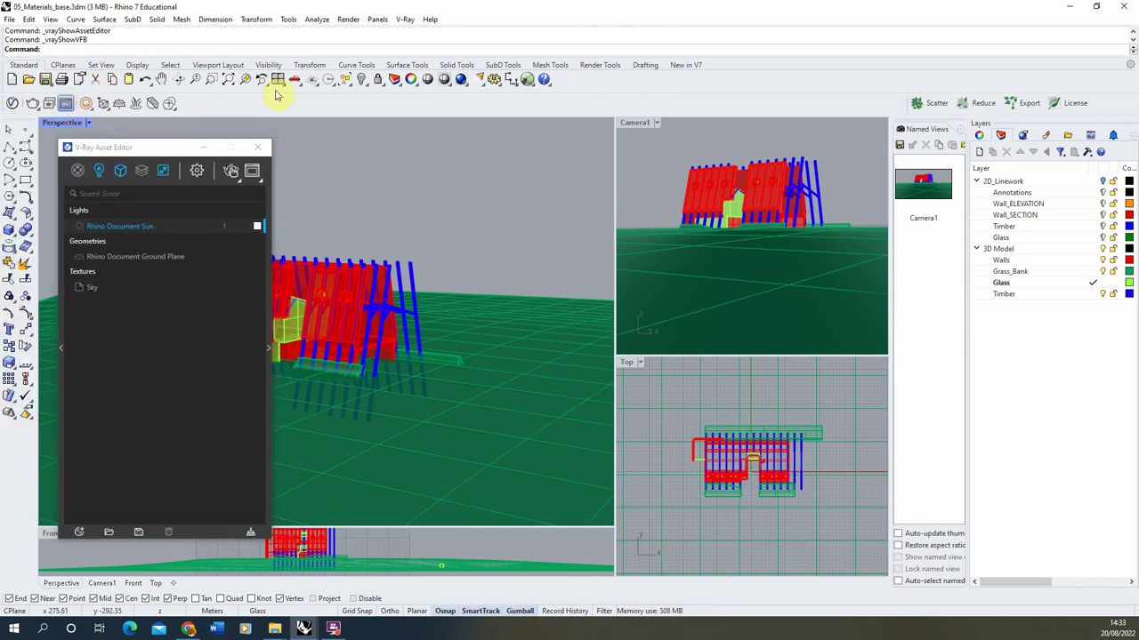
drag(165, 126, 721, 115)
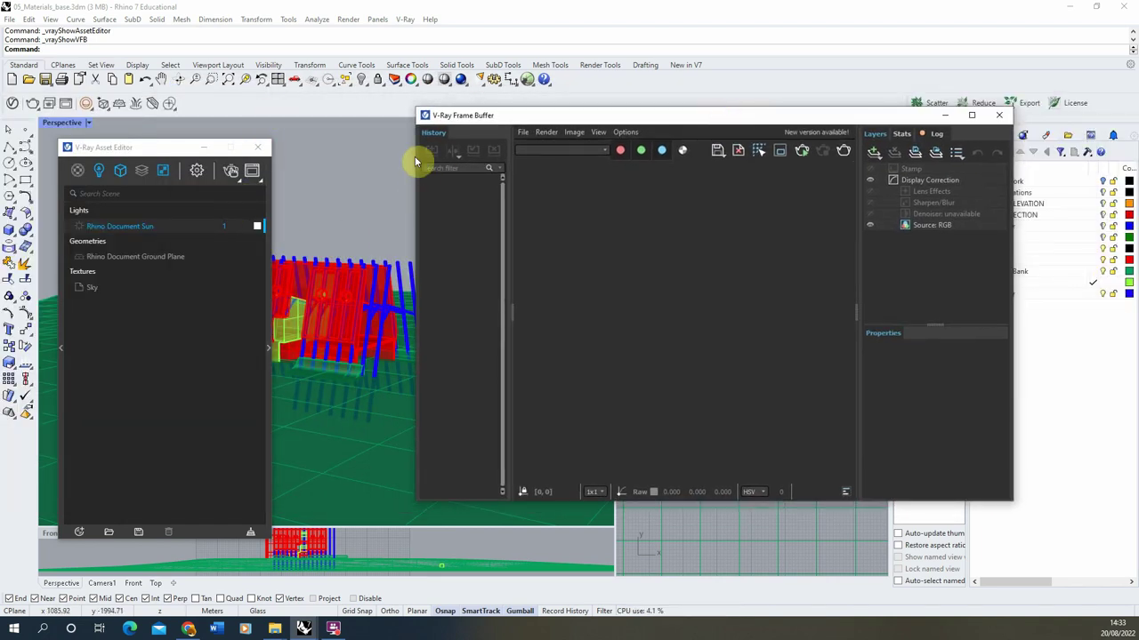
drag(557, 119, 558, 113)
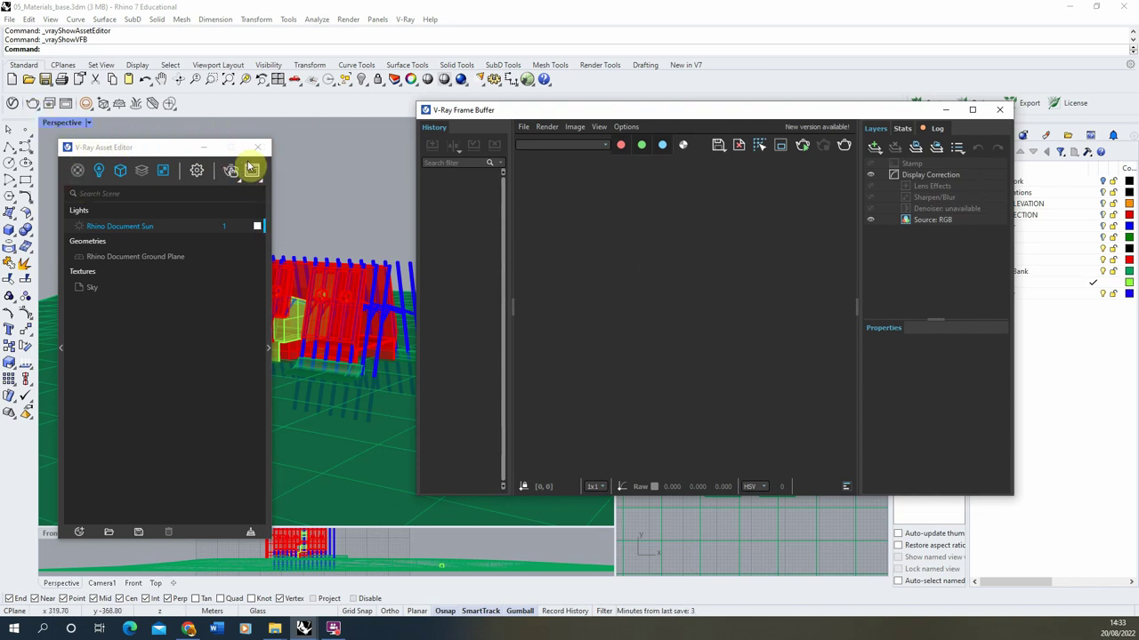
- Start an interactive V-Ray render of the Perspective view with the whole building framed and unobstructed beside the frame buffer
click(332, 229)
right_drag(331, 230, 293, 266)
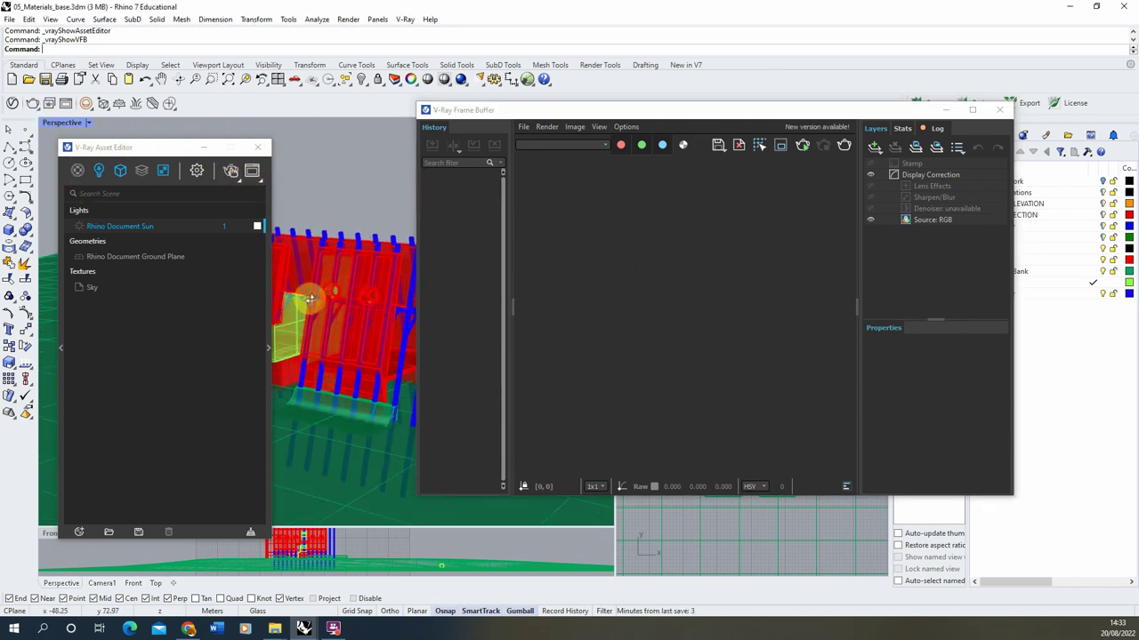
click(203, 147)
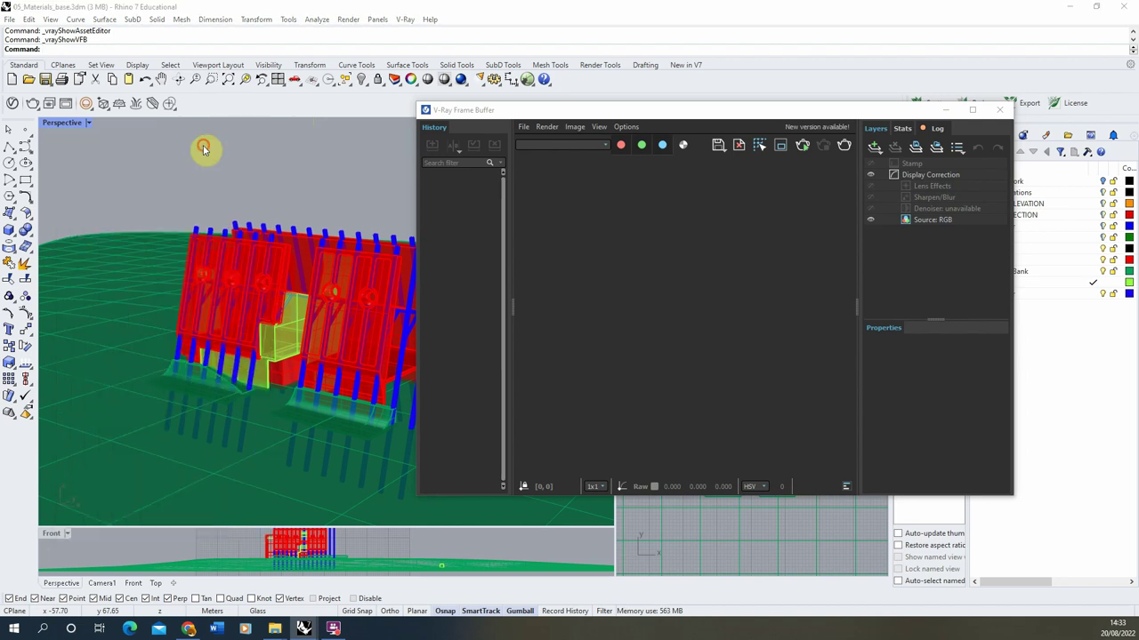
click(801, 149)
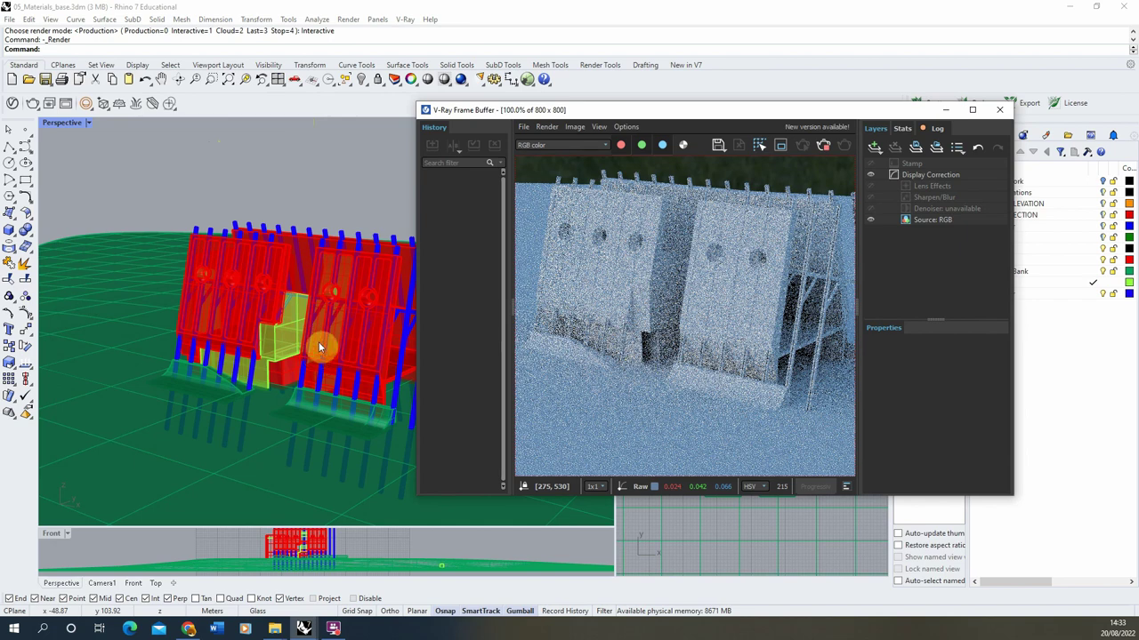
right_drag(221, 300, 219, 285)
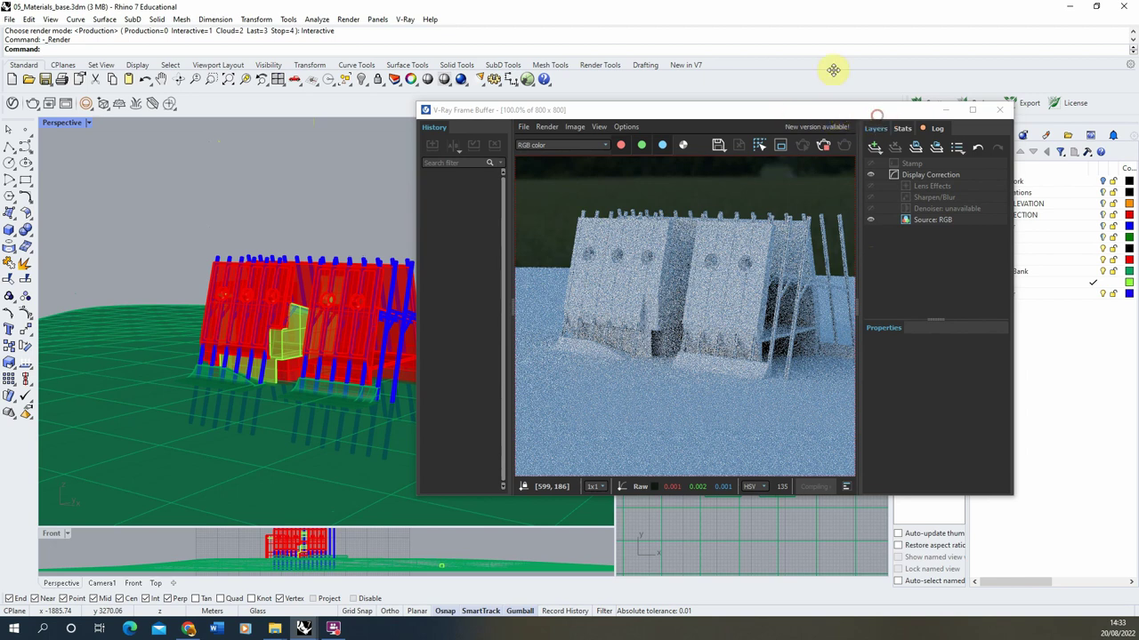
drag(833, 109, 923, 112)
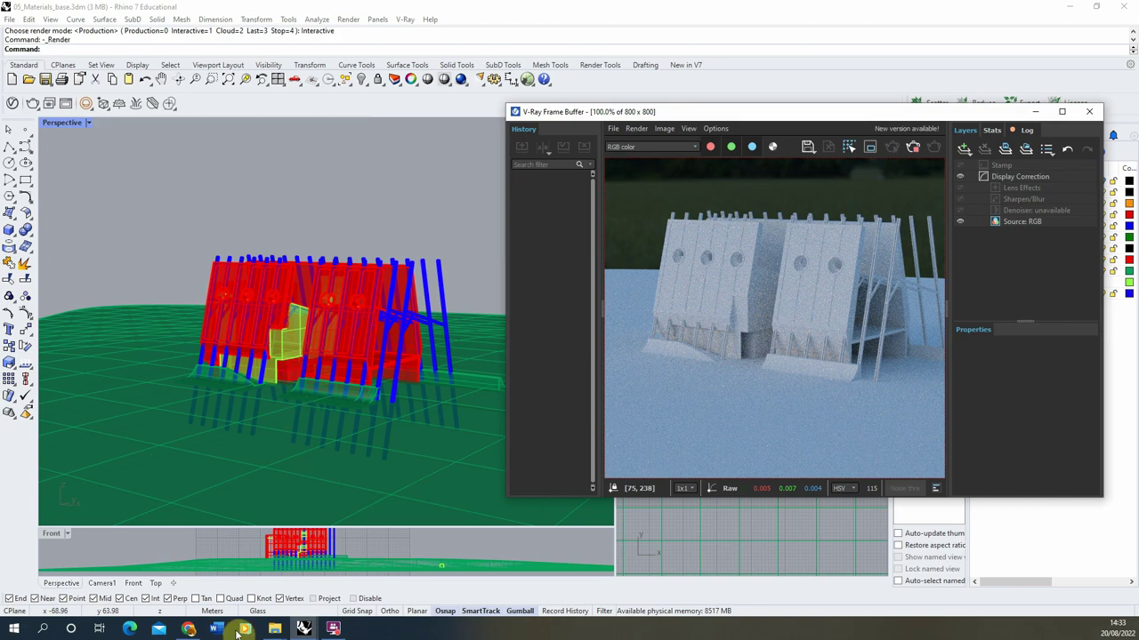
- Switch to Chrome to look over the Poly Haven textures and the textures.com Nature category, and return to Rhino
click(189, 629)
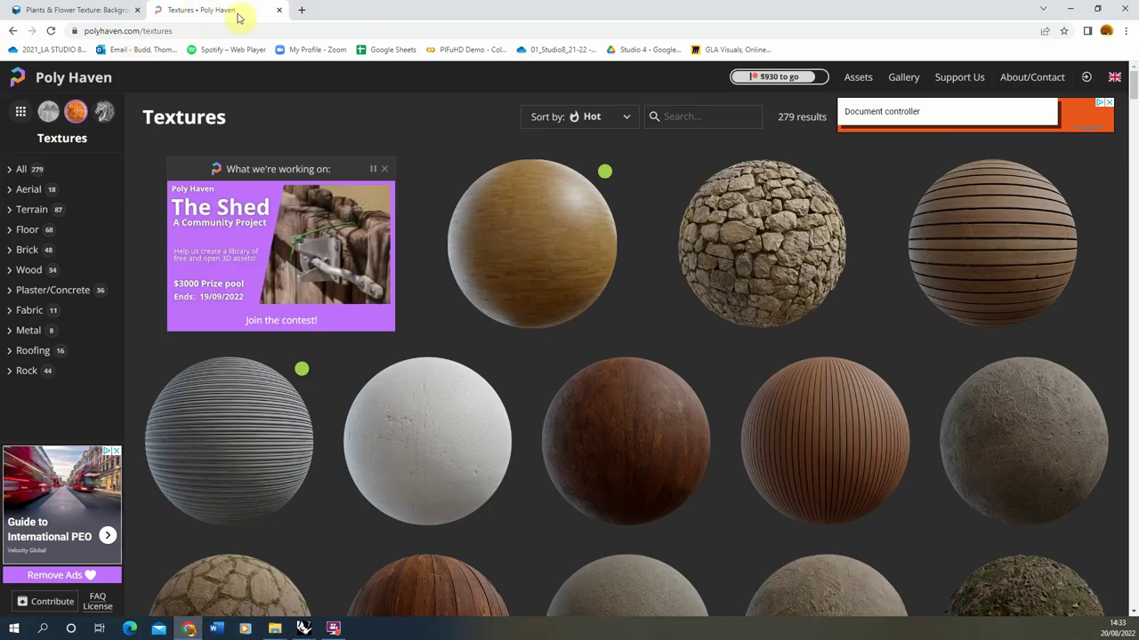
click(88, 10)
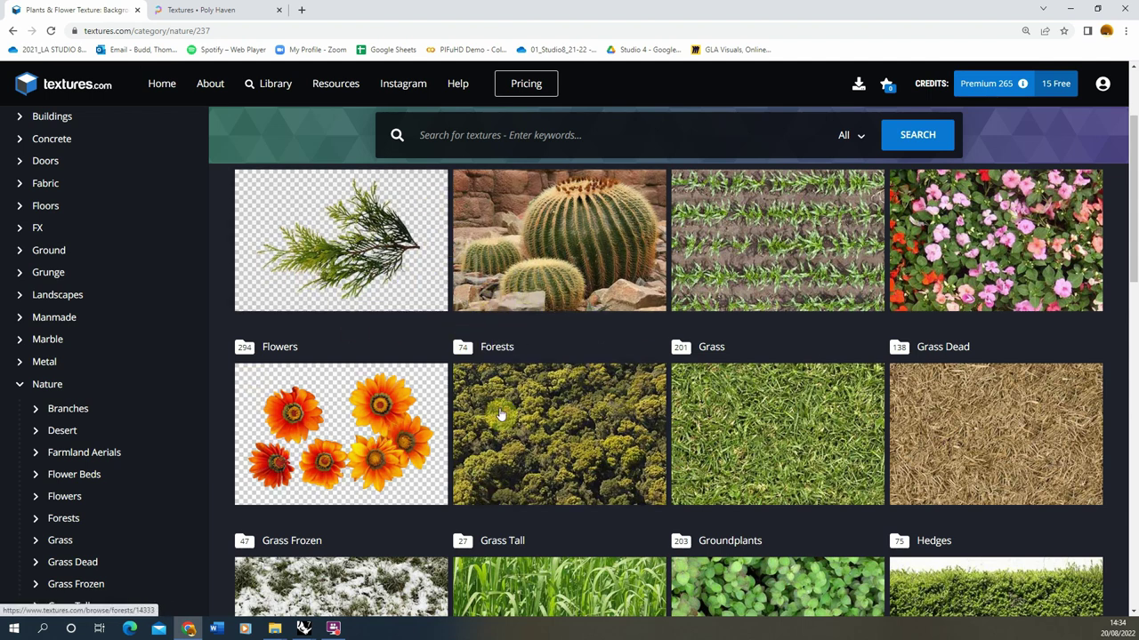
scroll(338, 374, up, 1)
scroll(161, 258, up, 2)
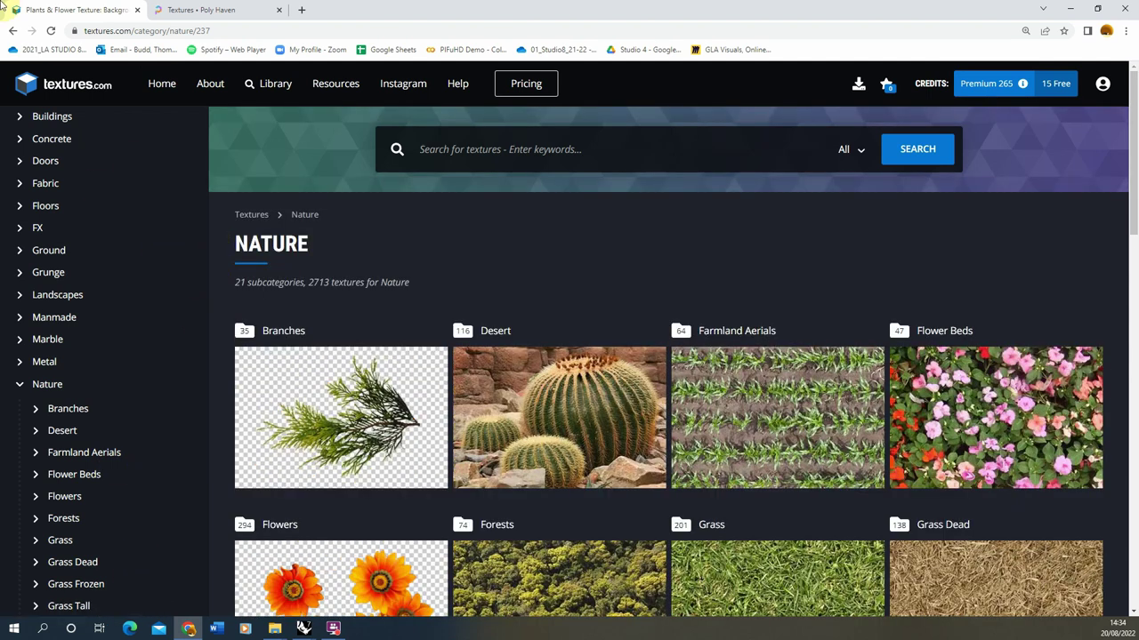
click(1068, 13)
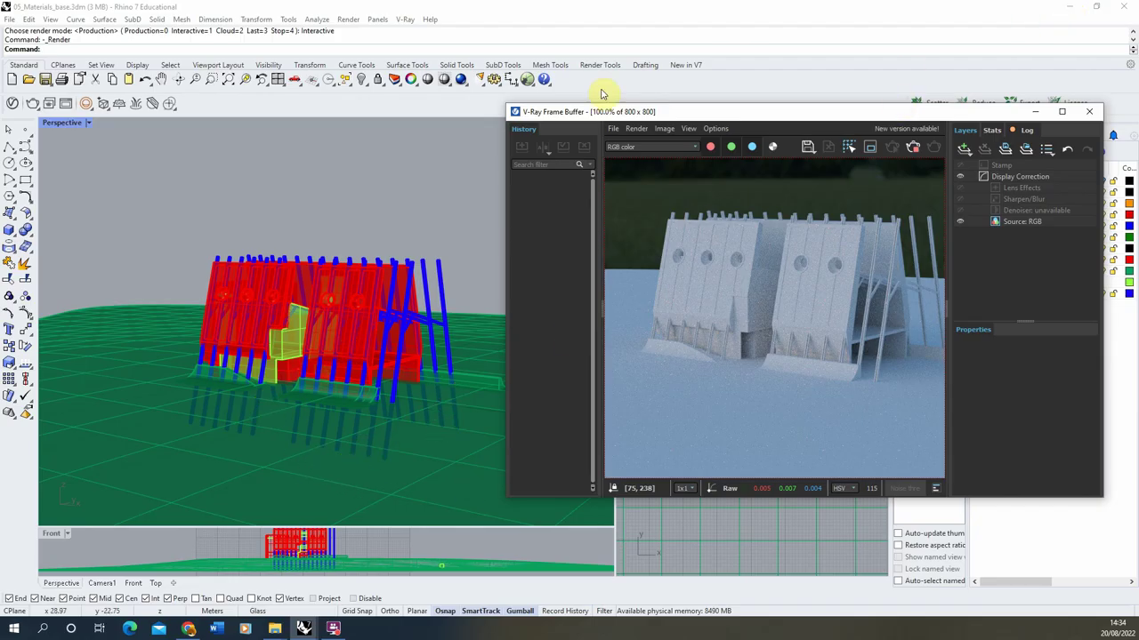
- Create a new Generic V-Ray material in the Asset Editor
click(13, 103)
drag(146, 153, 160, 117)
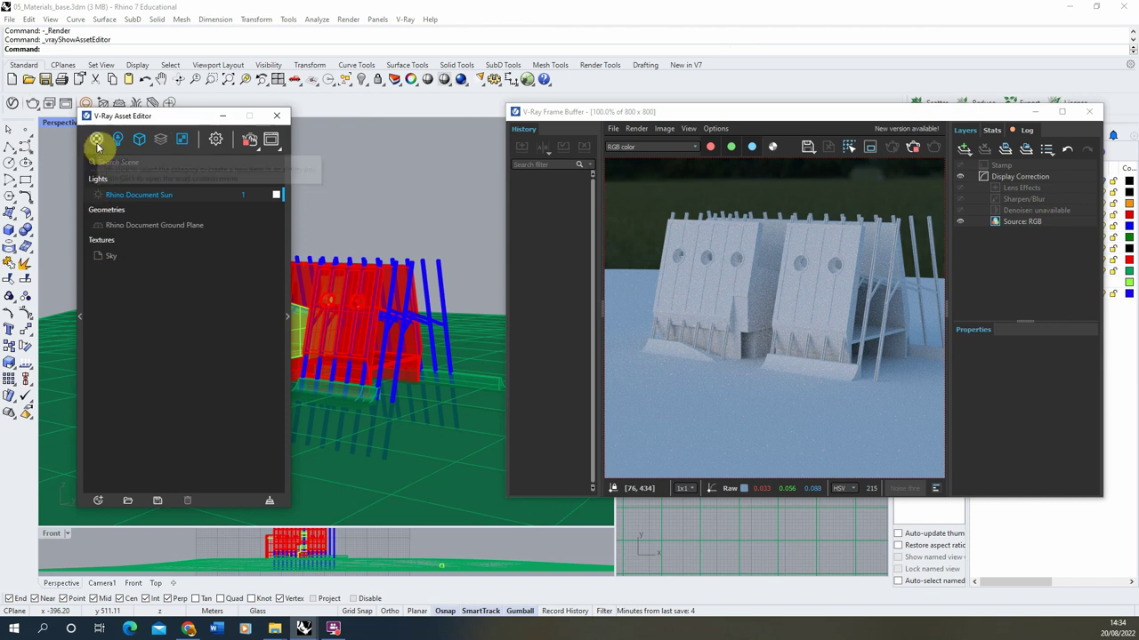
click(98, 504)
mouse_move(114, 484)
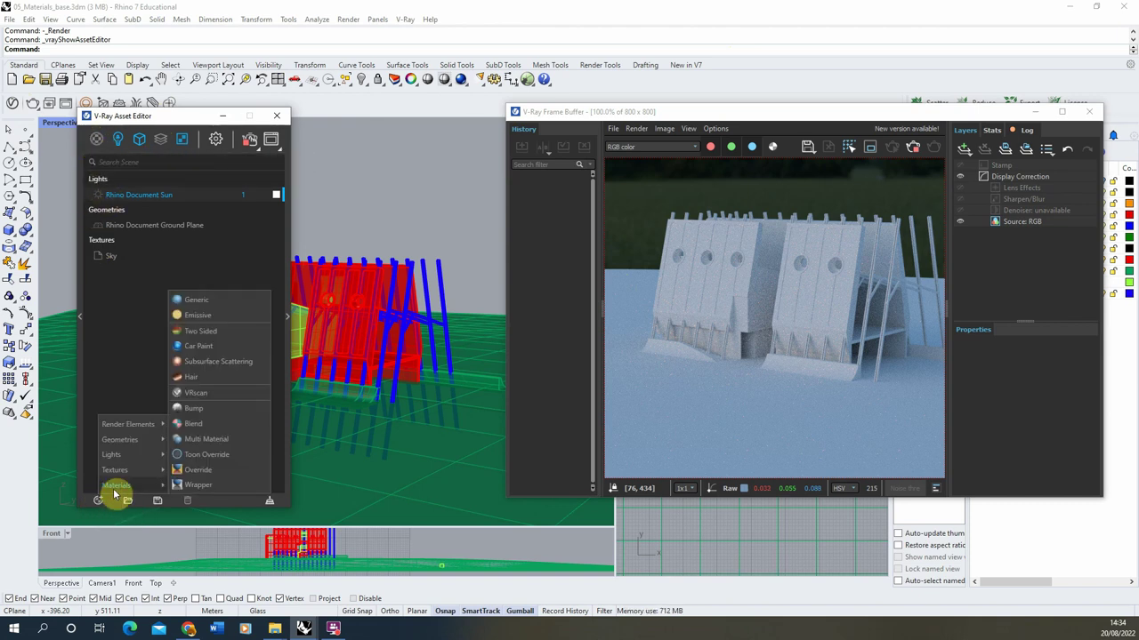
click(203, 305)
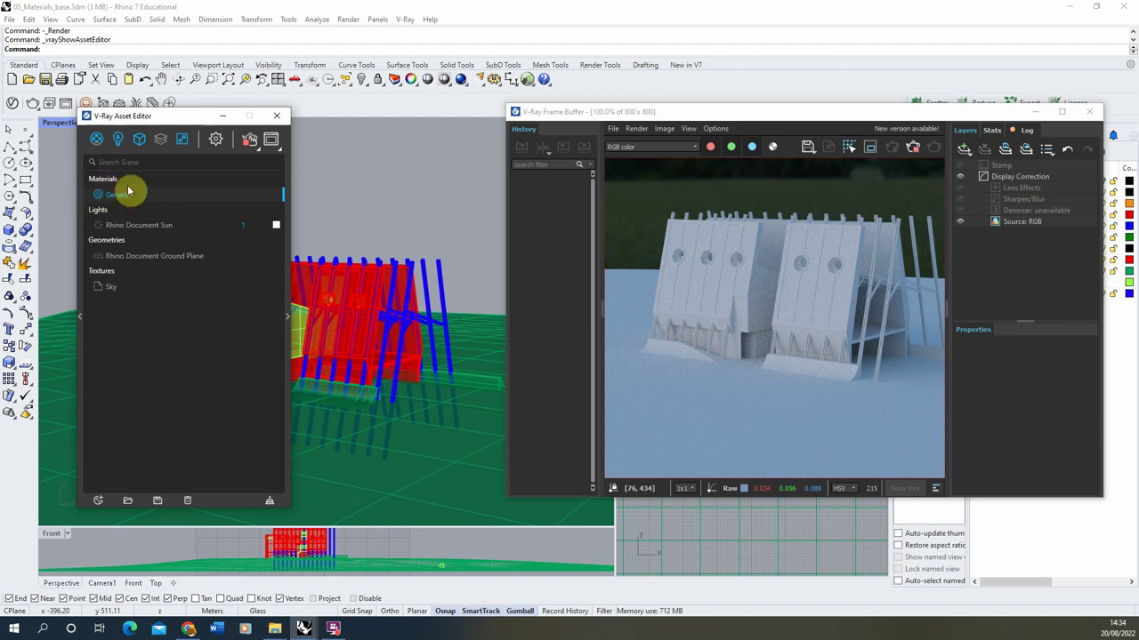
- Show only the materials and rename the Generic material as Grass
click(96, 139)
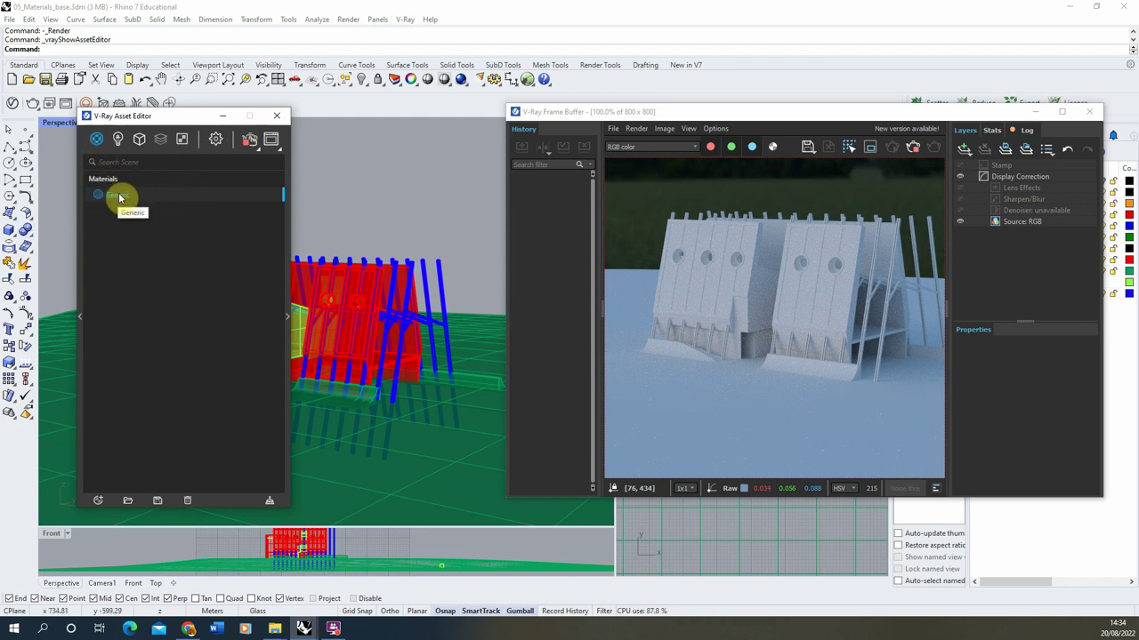
drag(130, 194, 95, 199)
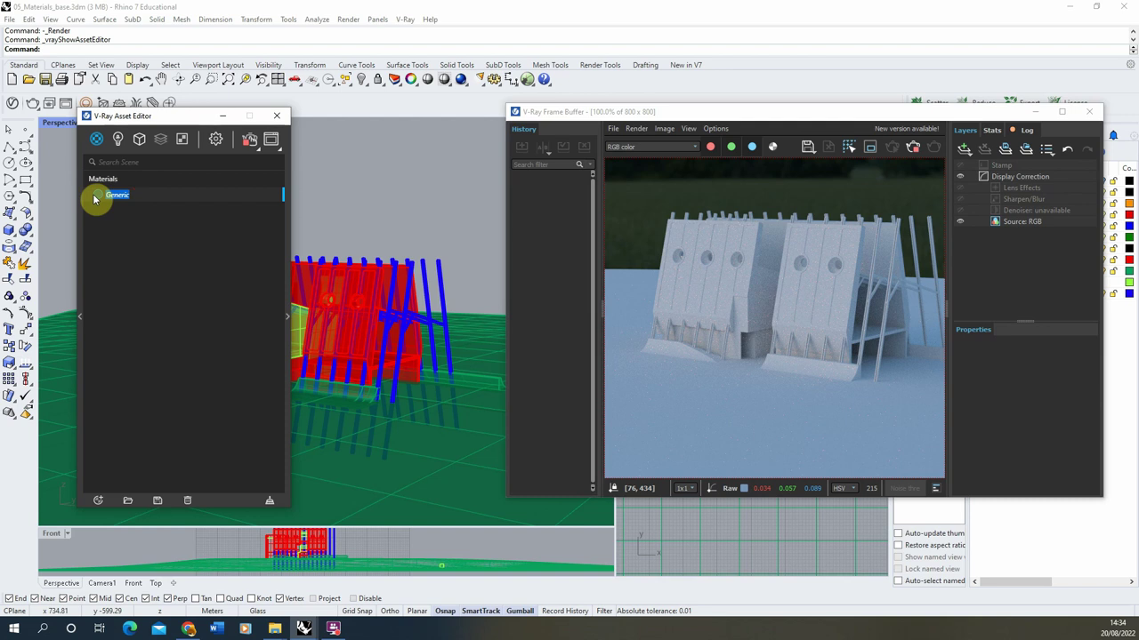
text(Grass)
key(Return)
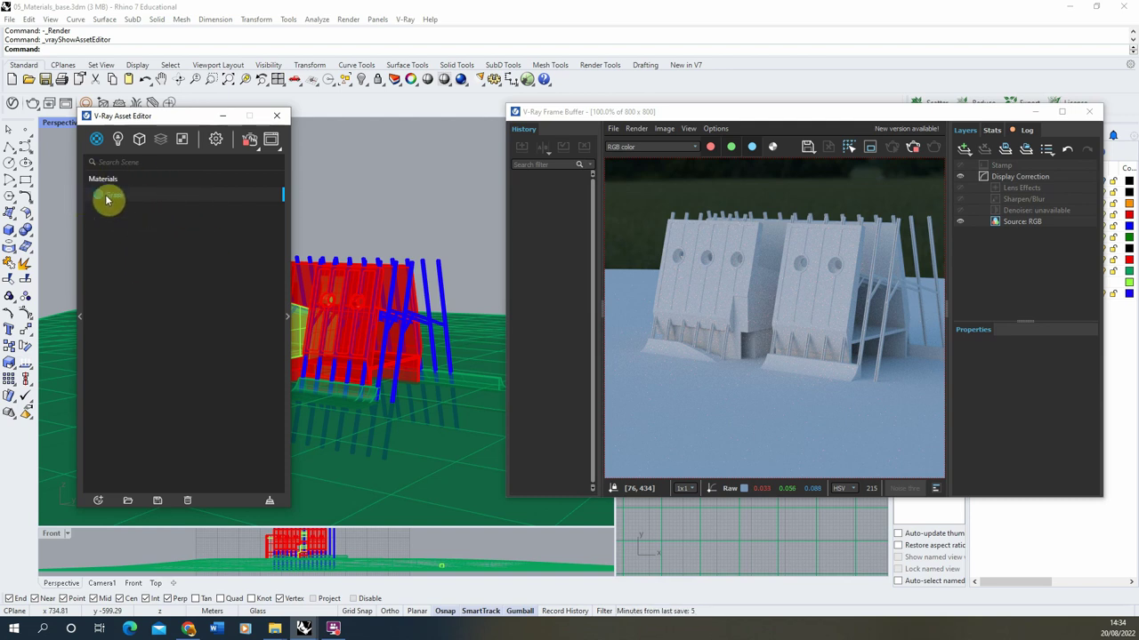
- Expand the Grass material's preview and settings, with the Asset Editor placed beside the render
click(287, 269)
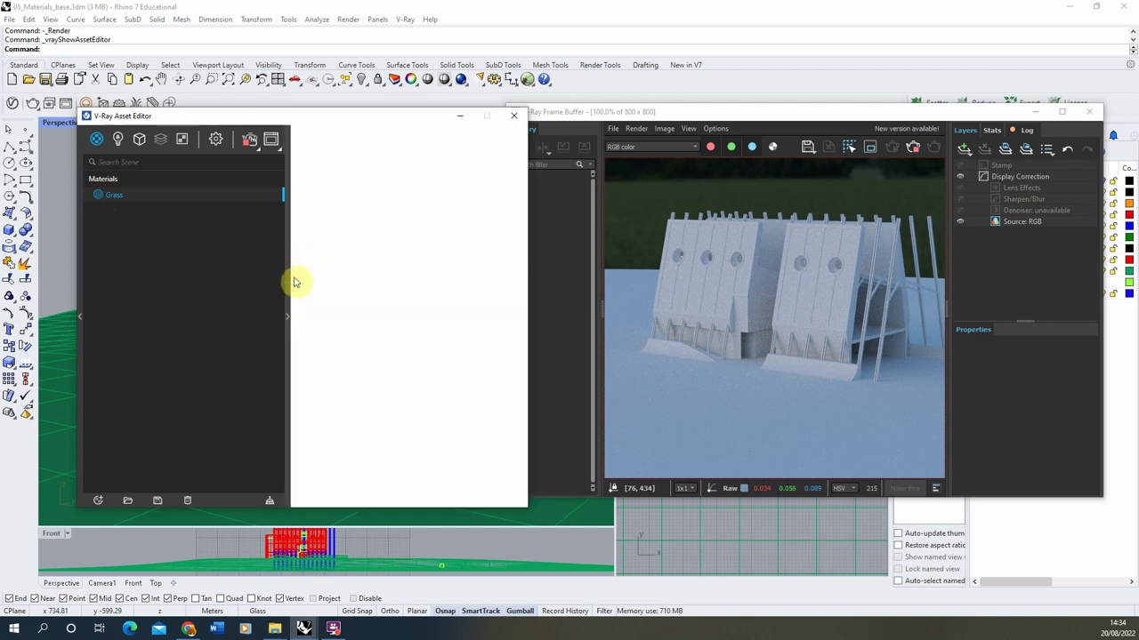
click(104, 191)
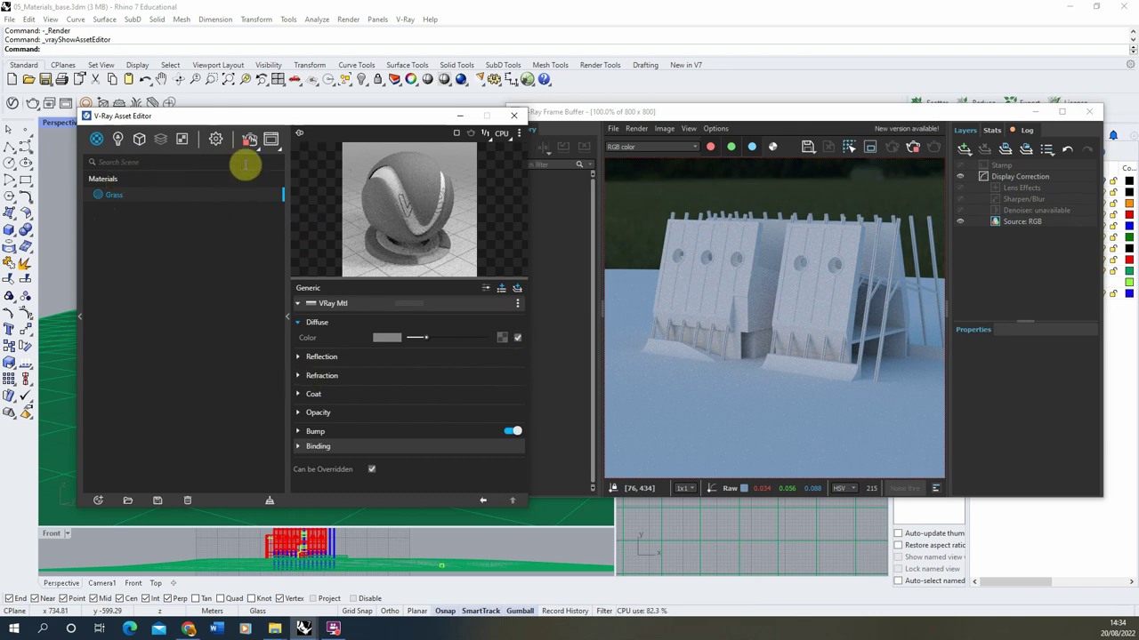
drag(398, 151, 449, 168)
drag(301, 124, 267, 118)
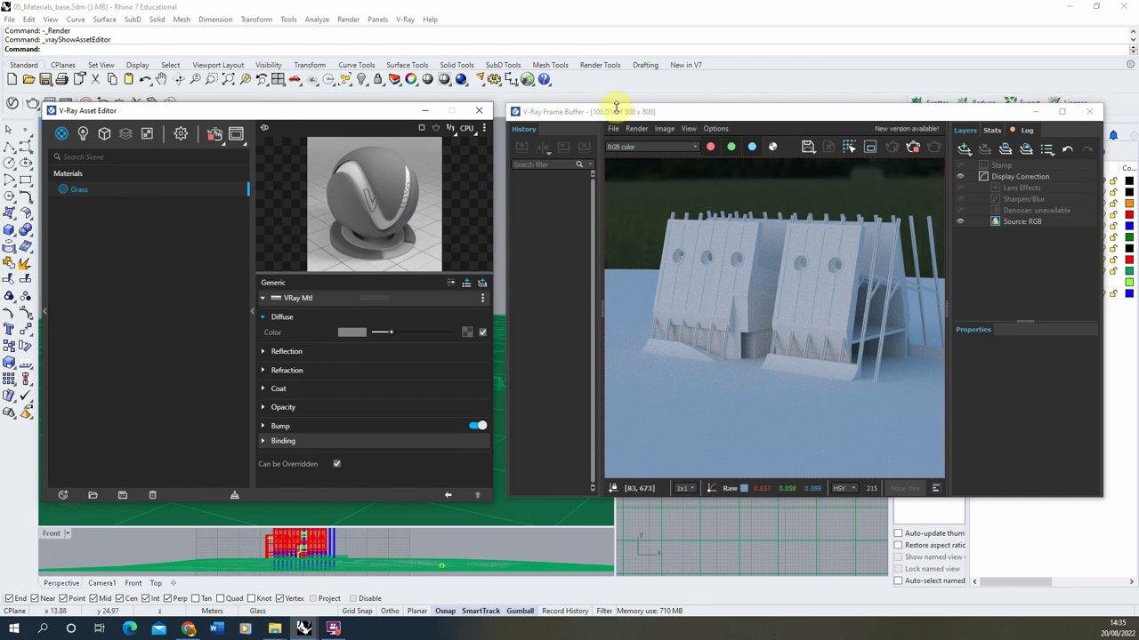
scroll(782, 364, down, 1)
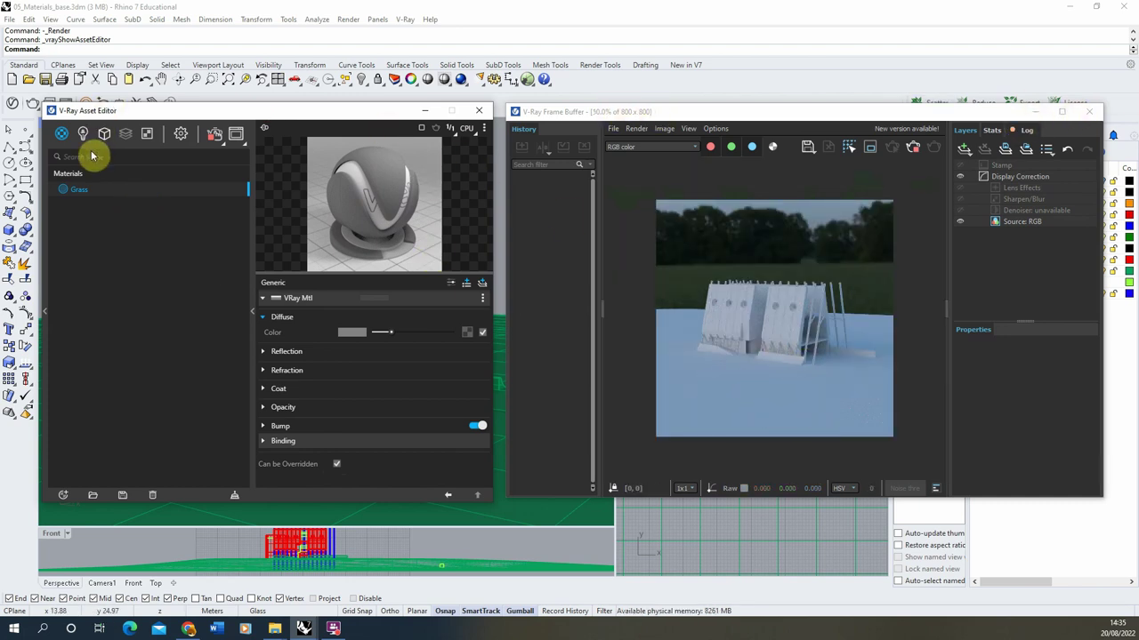
- Select the ground surface in the Perspective view and try to apply the Grass material to that selection
drag(158, 113, 622, 116)
click(128, 430)
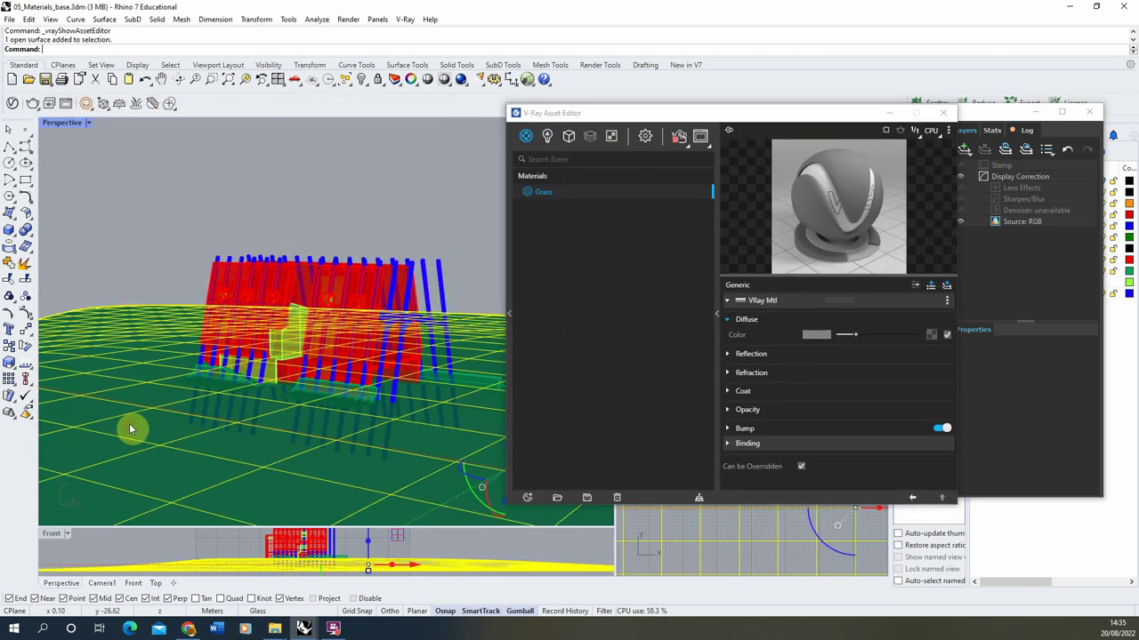
right_click(558, 194)
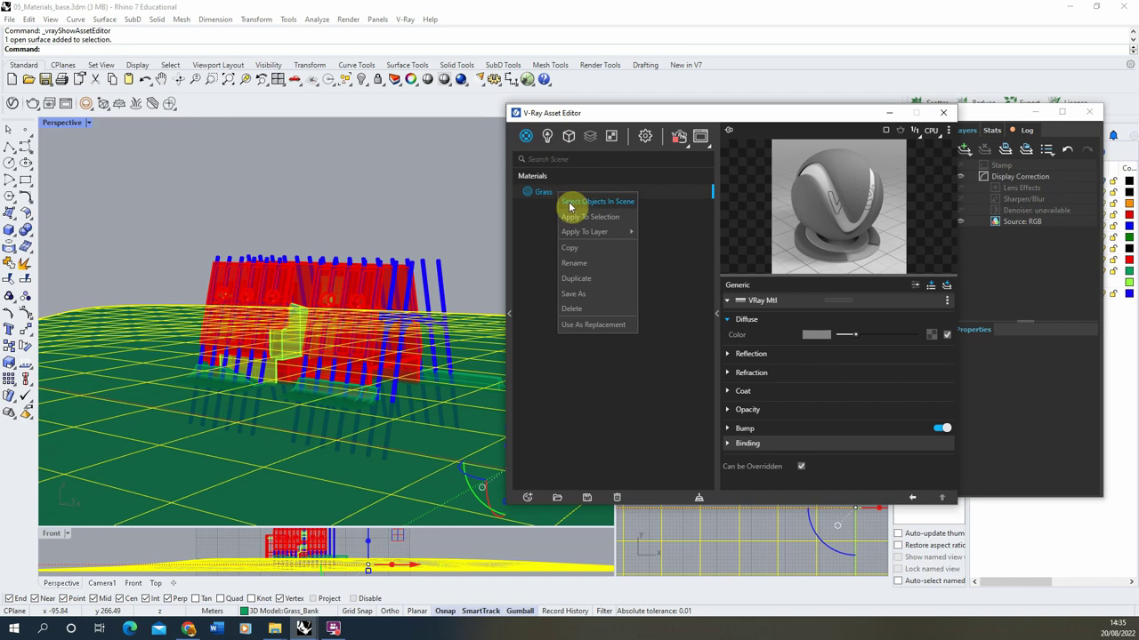
click(562, 224)
drag(621, 115, 248, 134)
click(293, 387)
drag(352, 139, 269, 115)
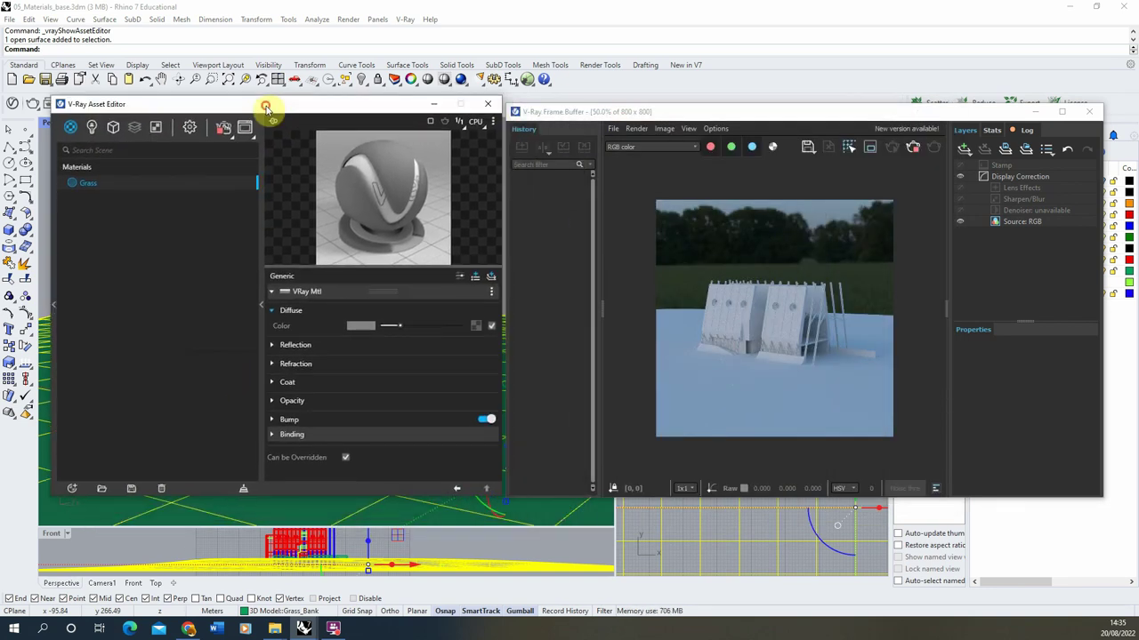
- Check the sublayers of the 3D Model layer, and bring the render and Asset Editor back side by side
click(1034, 113)
drag(1027, 264, 1029, 293)
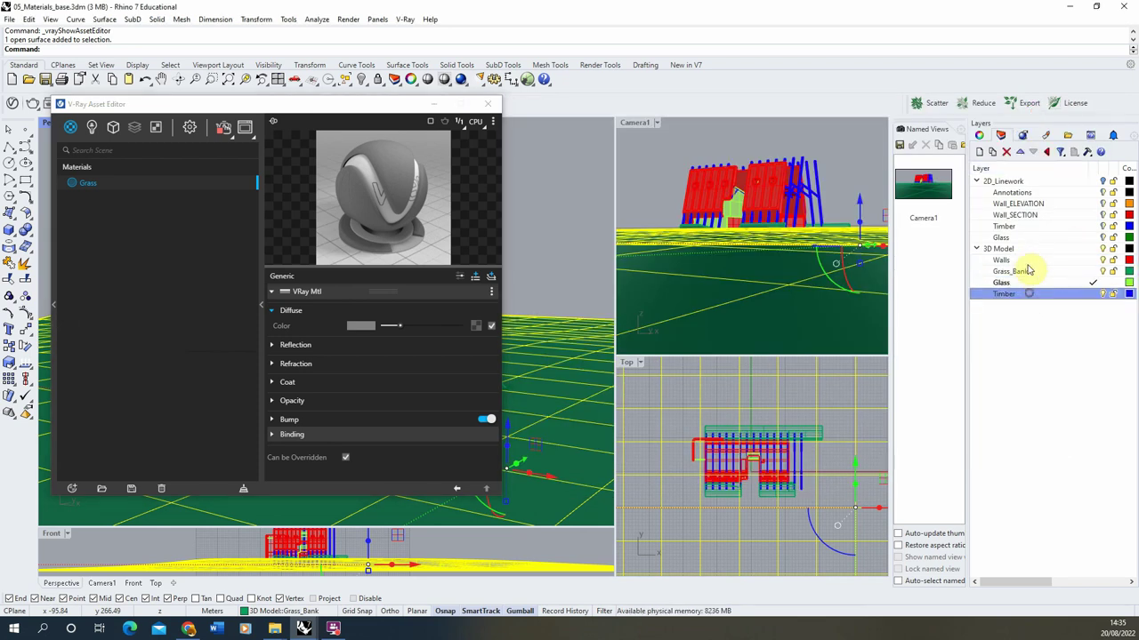
click(1023, 260)
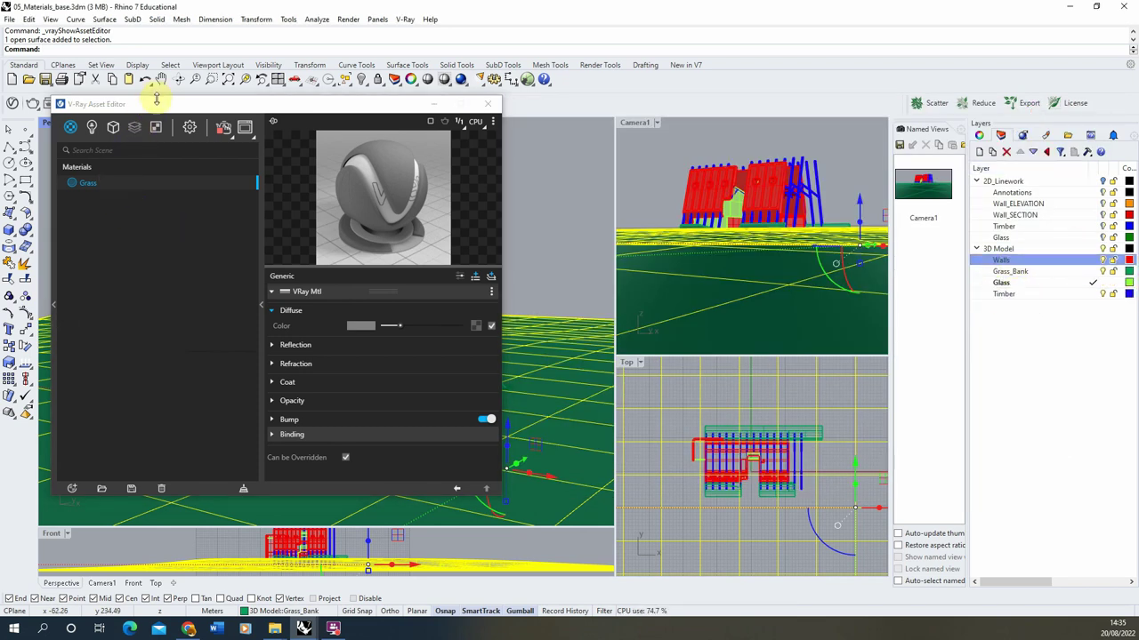
mouse_move(304, 628)
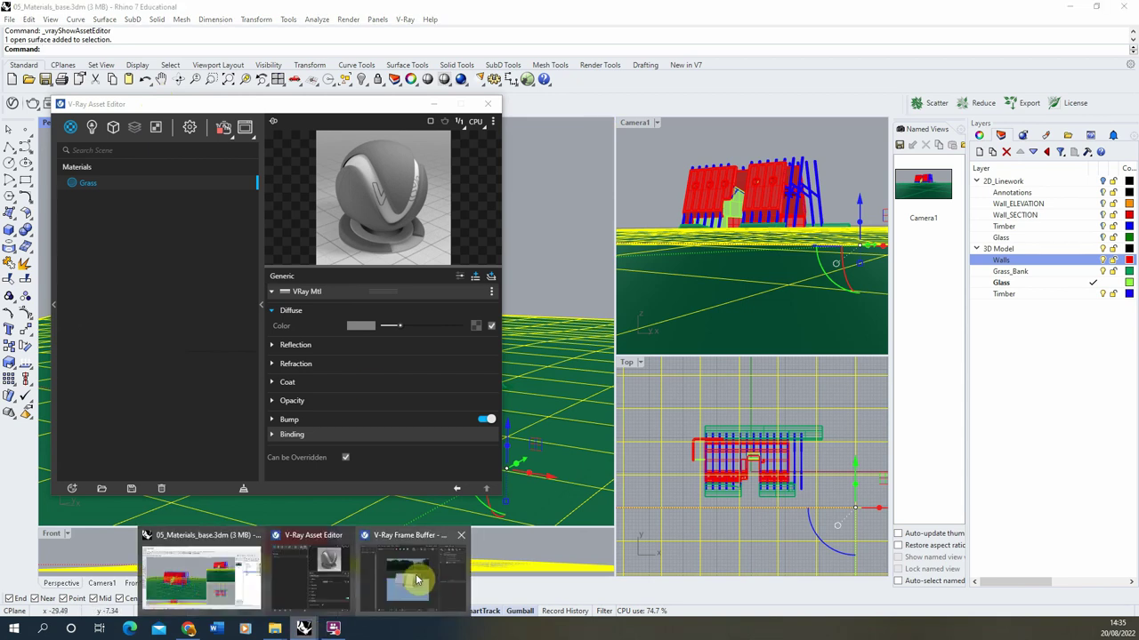
click(570, 101)
click(377, 103)
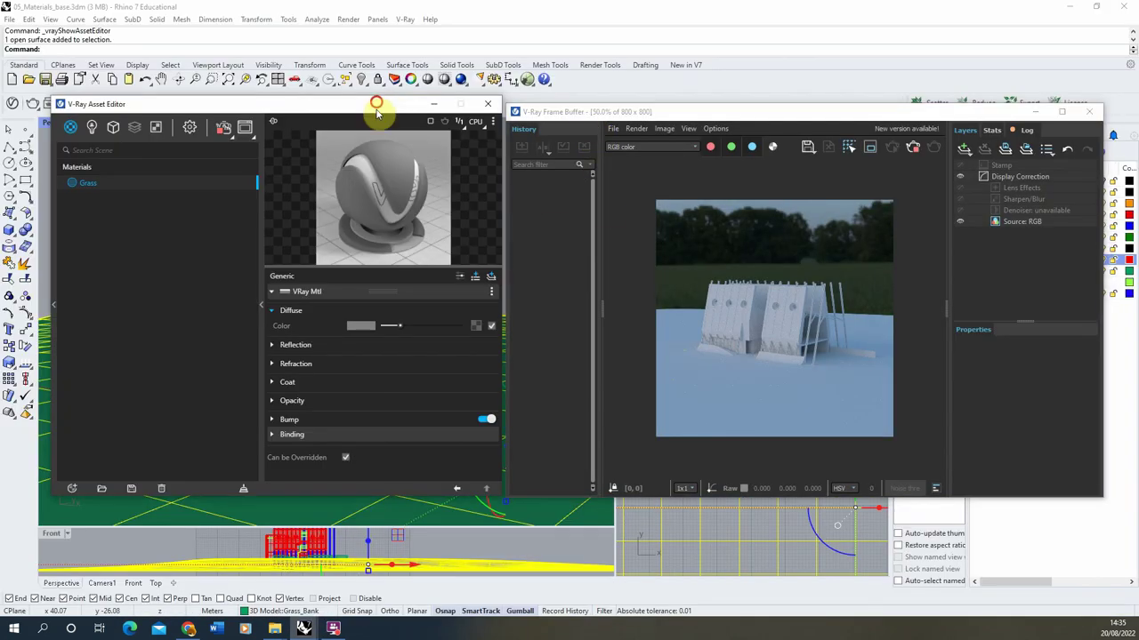
drag(377, 108, 376, 118)
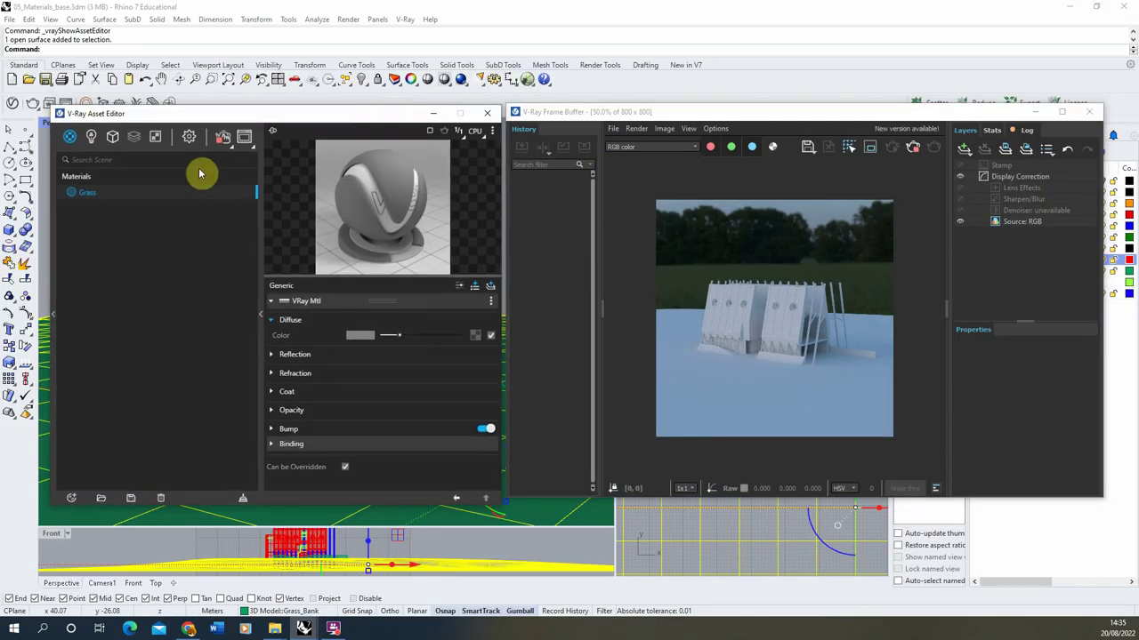
- Apply the Grass material to the 3D Model::Grass_Bank layer and inspect the ground in the updated render
right_click(116, 200)
mouse_move(142, 236)
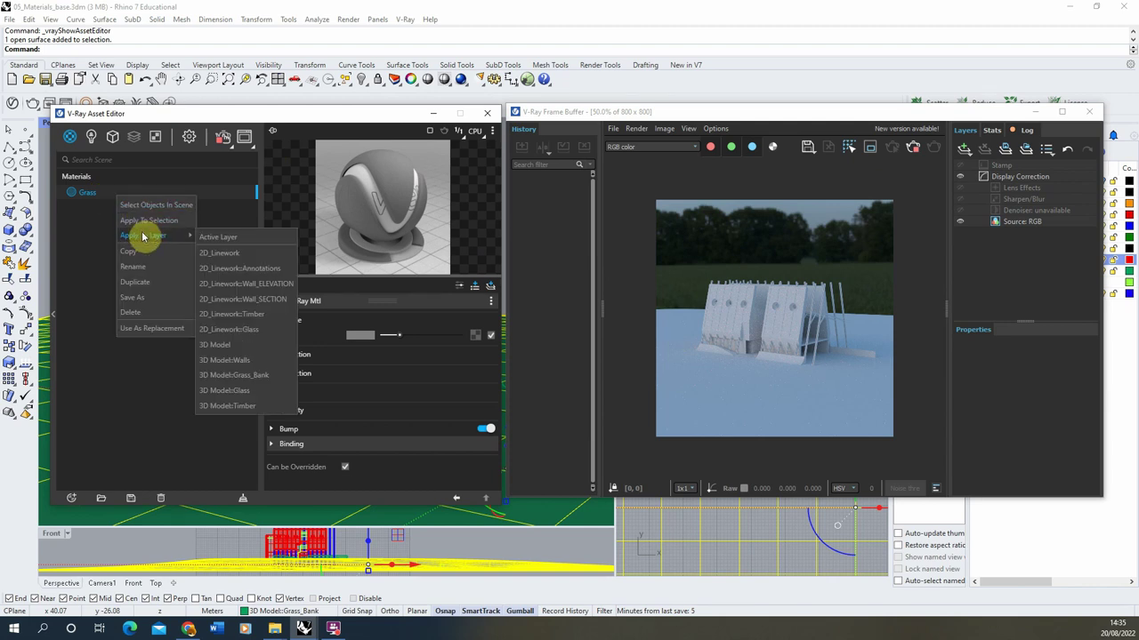
click(257, 381)
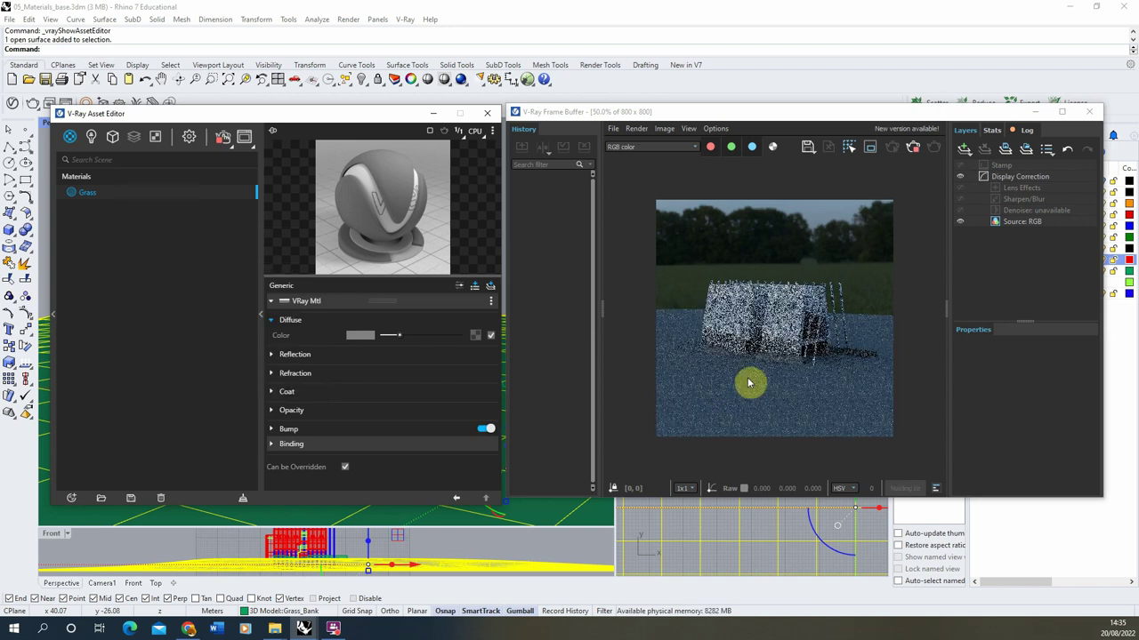
scroll(739, 424, up, 2)
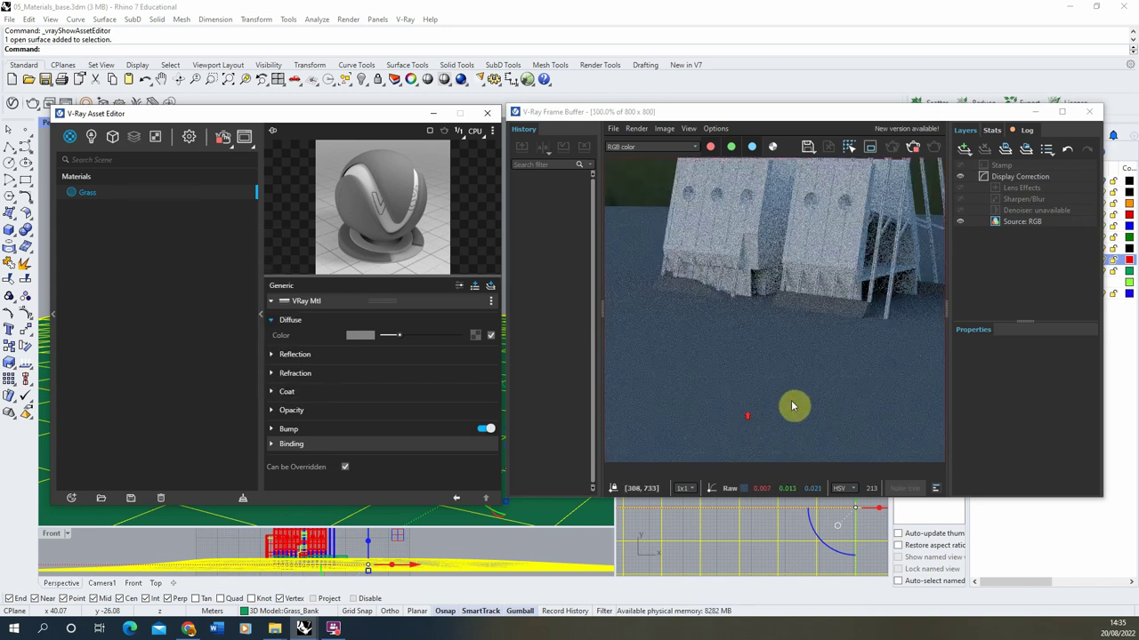
- Set the Grass material's diffuse colour to a mid green of about R 0.235, G 0.679, B 0.307
scroll(733, 355, down, 2)
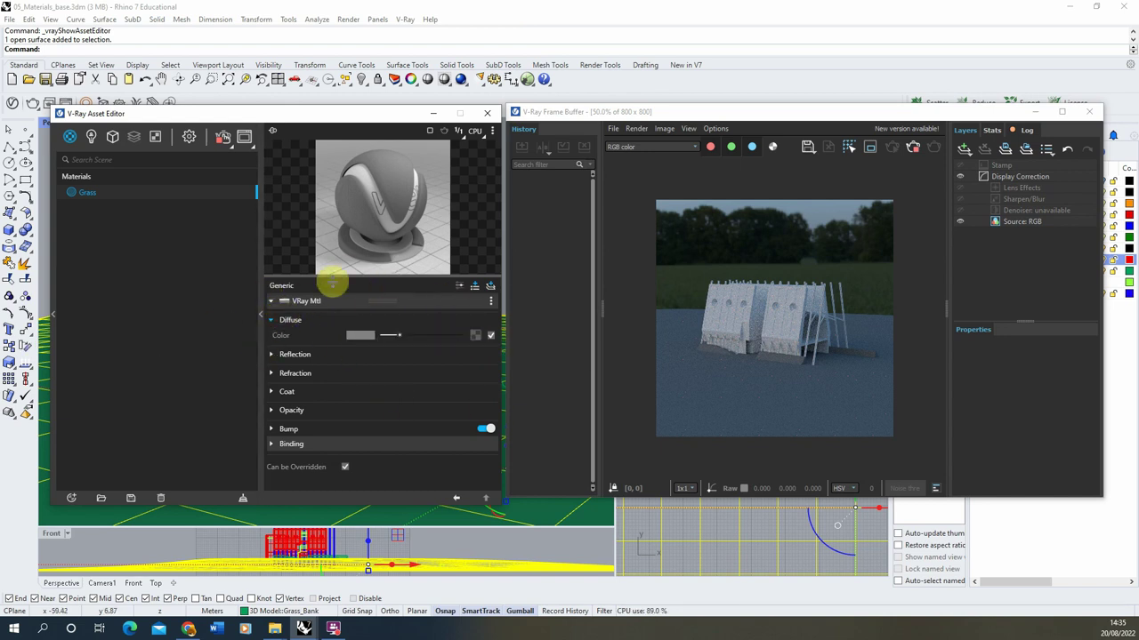
click(366, 339)
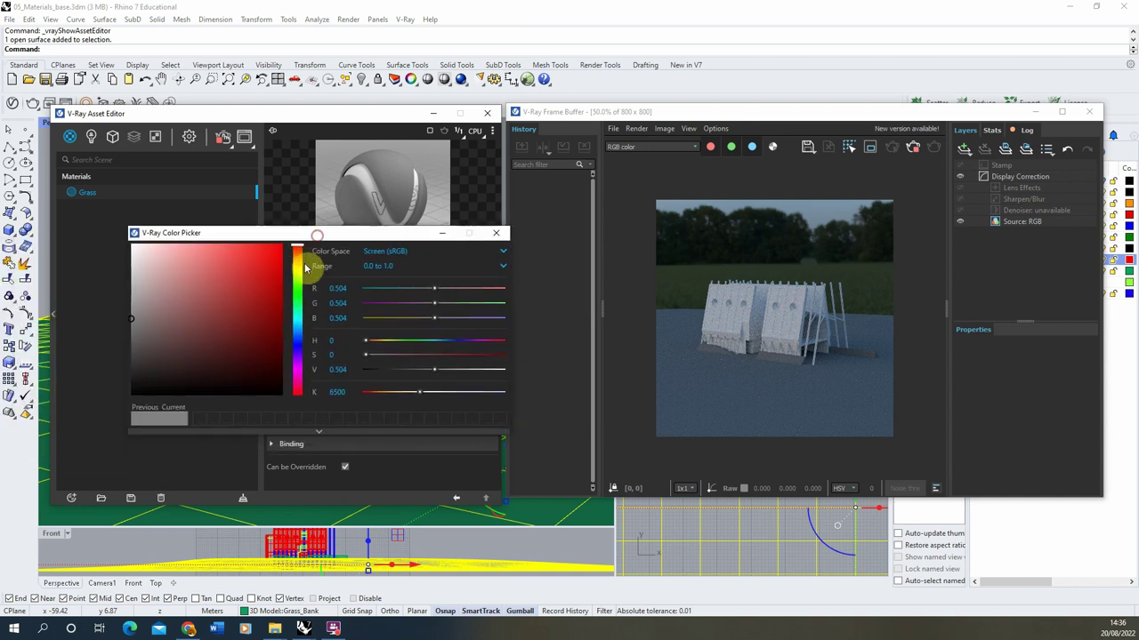
drag(298, 267, 300, 295)
click(248, 243)
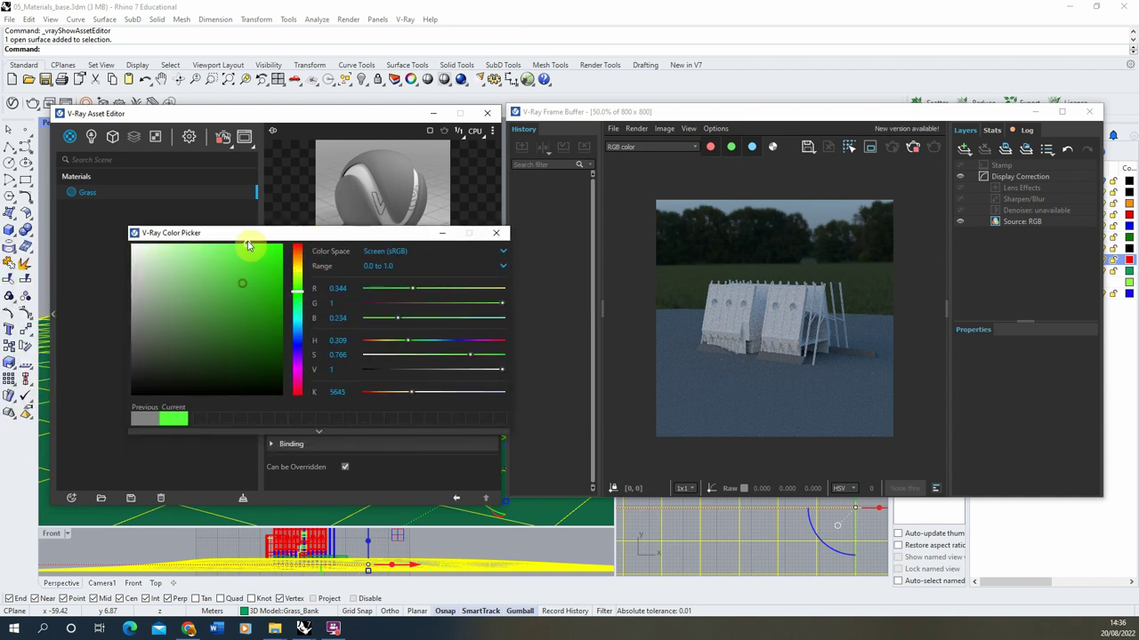
click(269, 304)
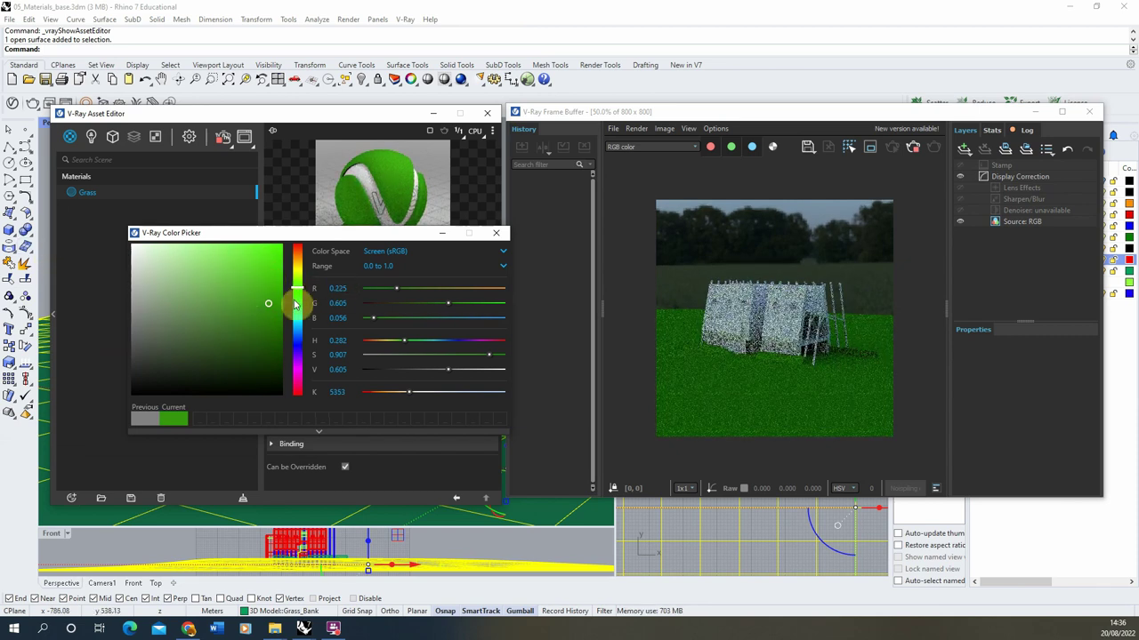
click(299, 303)
click(229, 293)
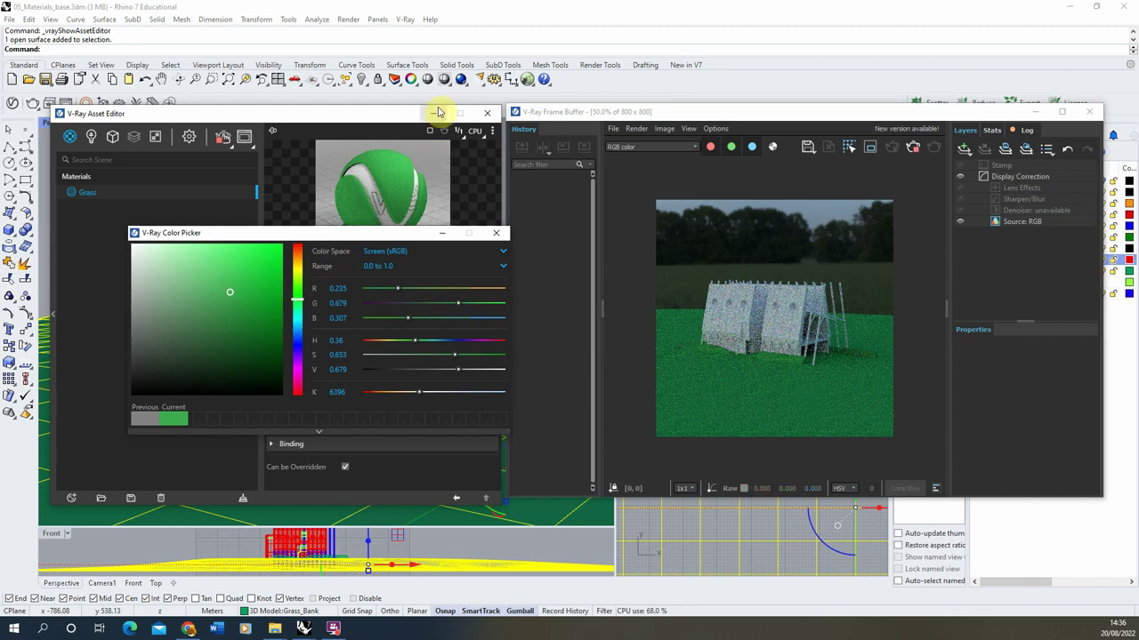
click(496, 233)
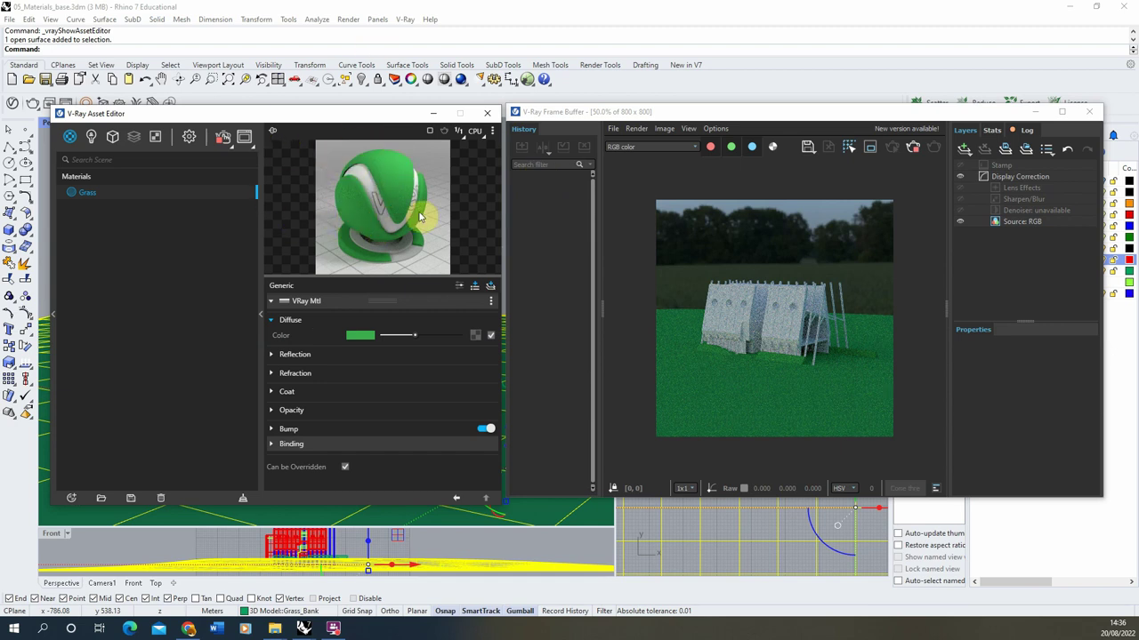
- Look through the Grass category on textures.com in Chrome, check the seamless GRASS0130 texture's download sizes, and return to Rhino
click(188, 629)
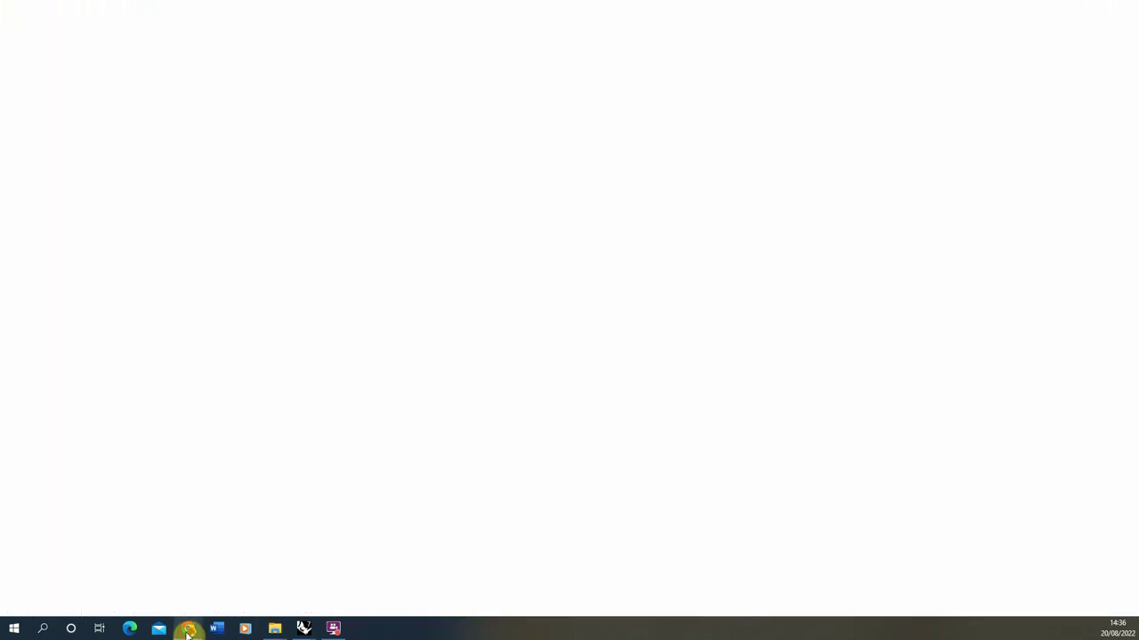
scroll(540, 400, down, 2)
scroll(663, 398, down, 2)
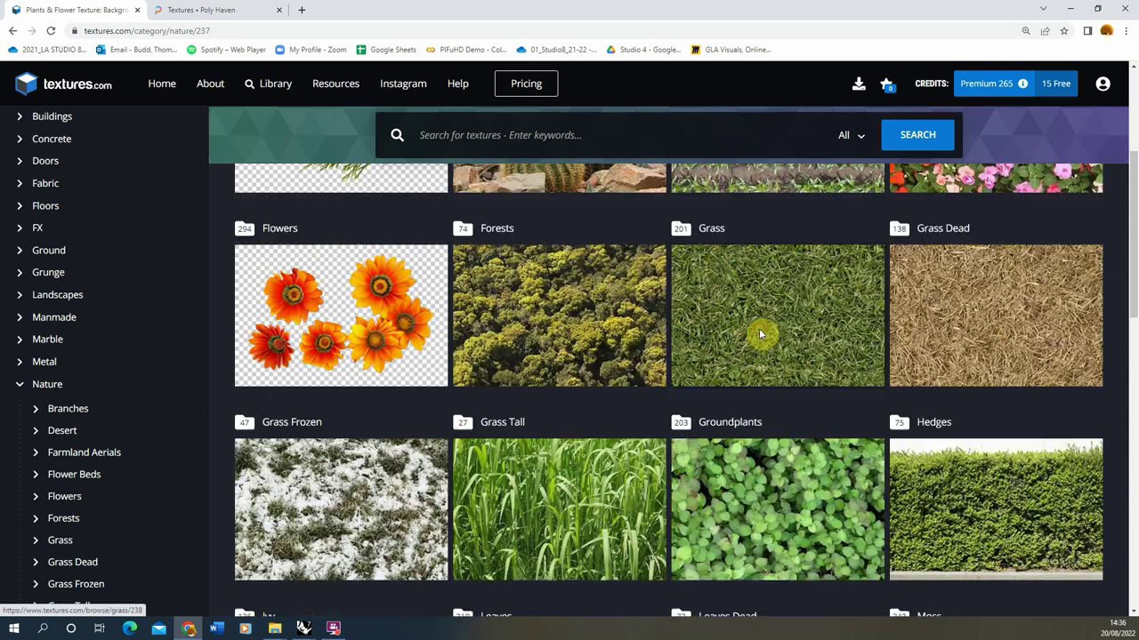
click(757, 333)
scroll(485, 445, down, 2)
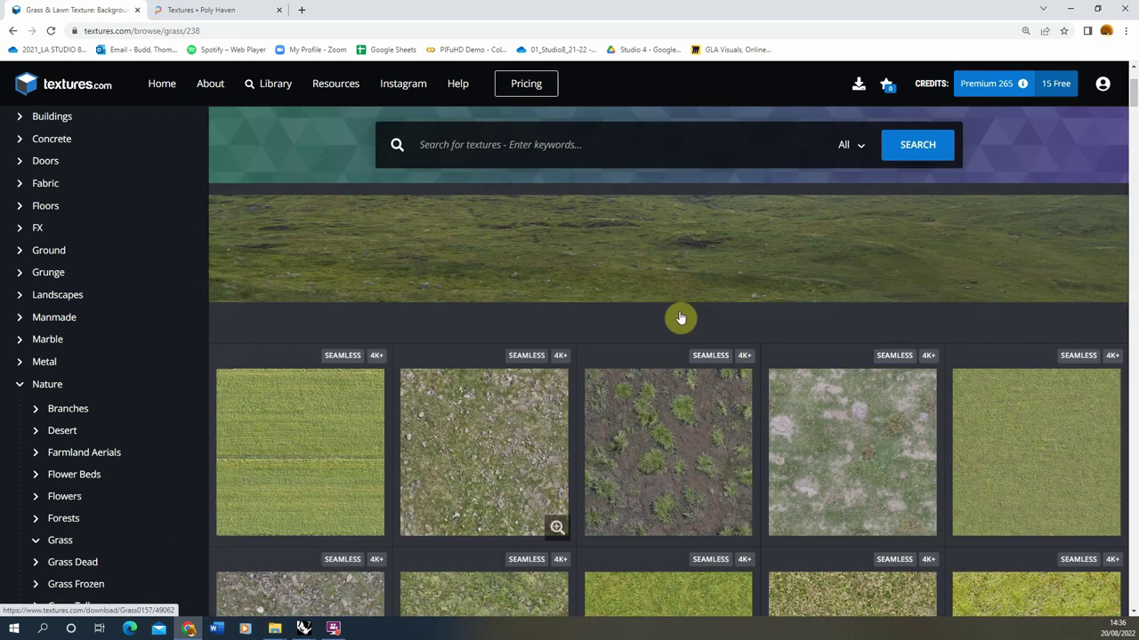
scroll(682, 318, down, 2)
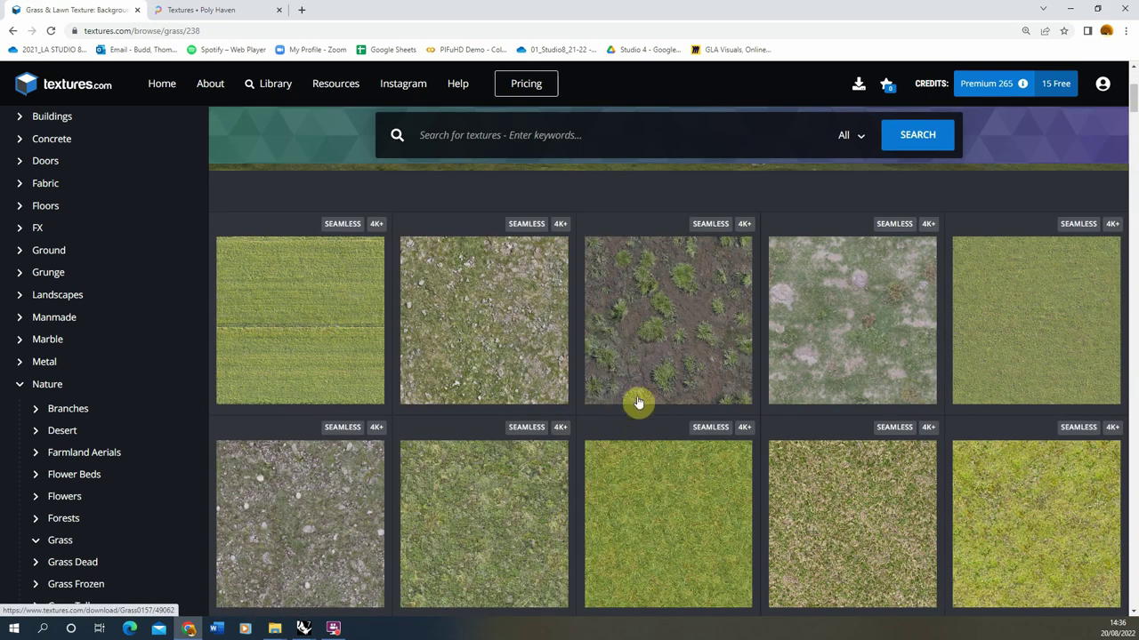
scroll(638, 400, down, 1)
click(702, 394)
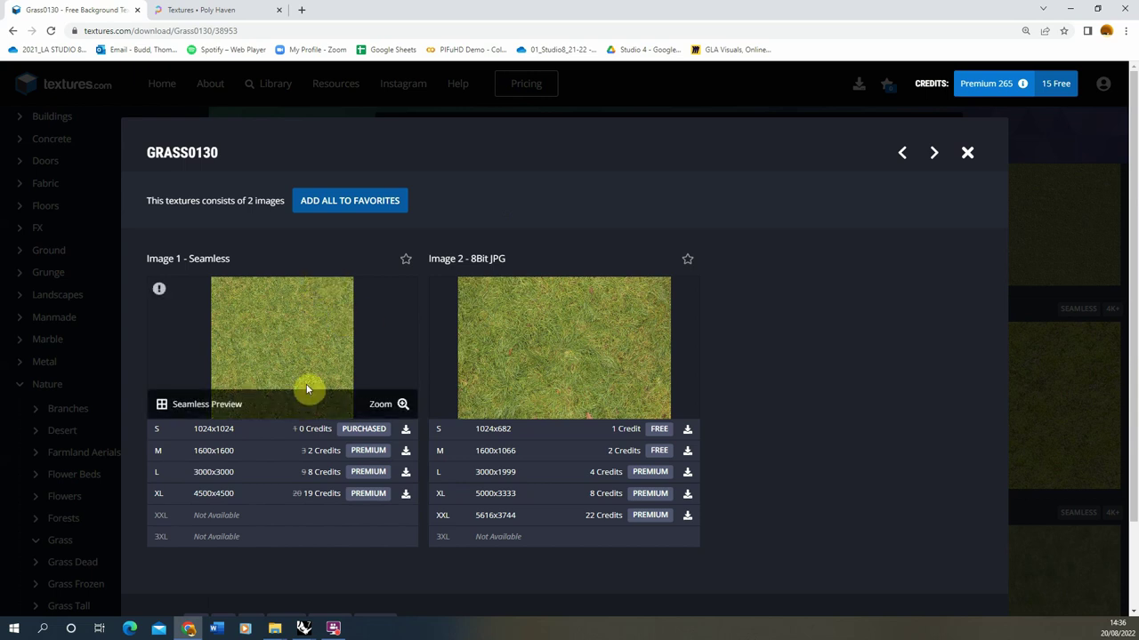
click(1071, 15)
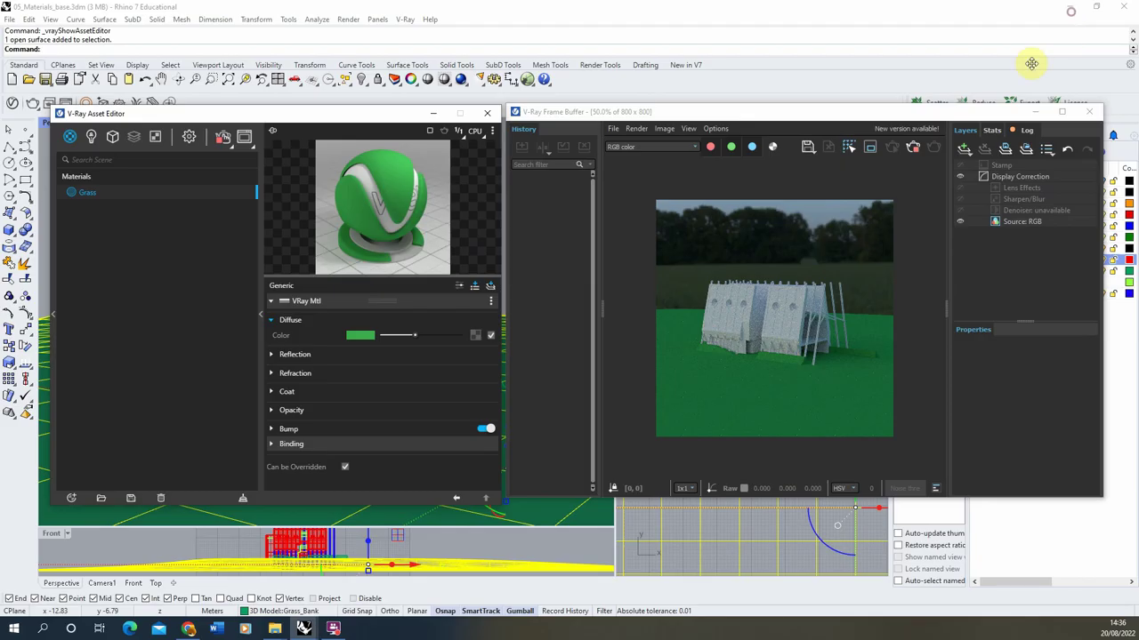
- Load seamless_tileable_grass_texture_by_demolitiondan-d4u41a9_1 from the 05_Materials Textures folder as the Grass material's diffuse bitmap, and return to the material settings
click(479, 339)
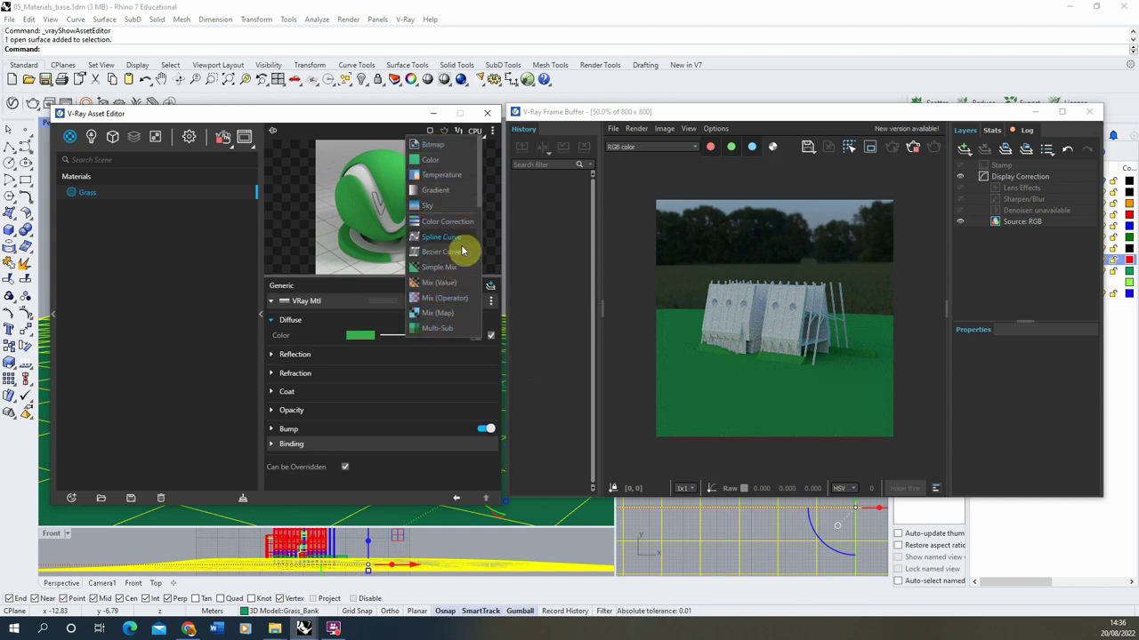
click(447, 152)
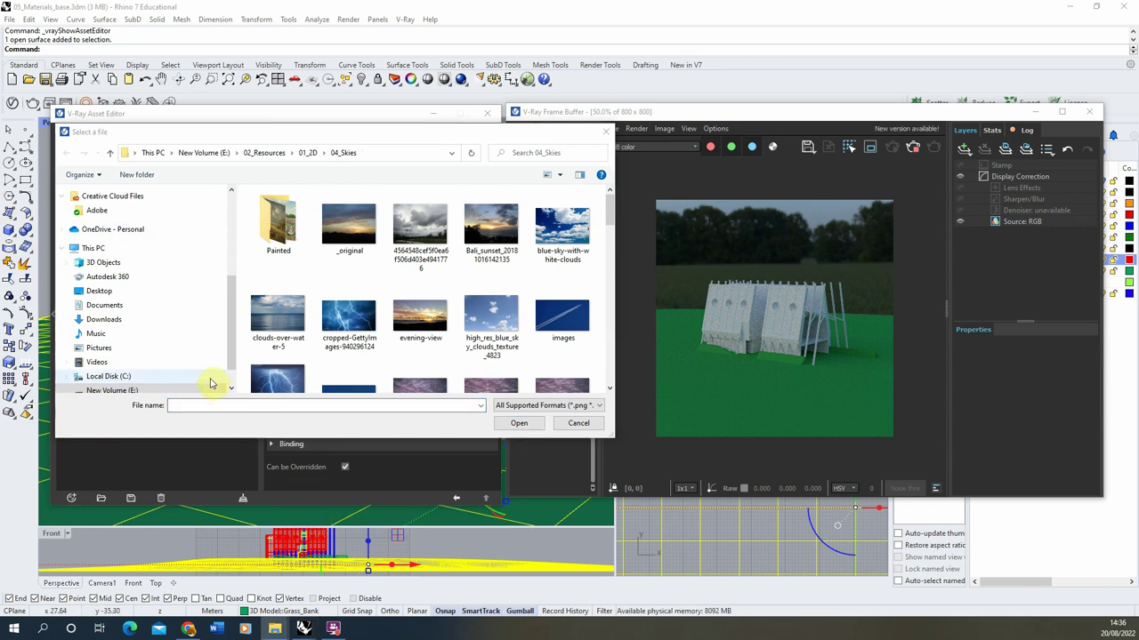
click(223, 403)
key(ctrl+v)
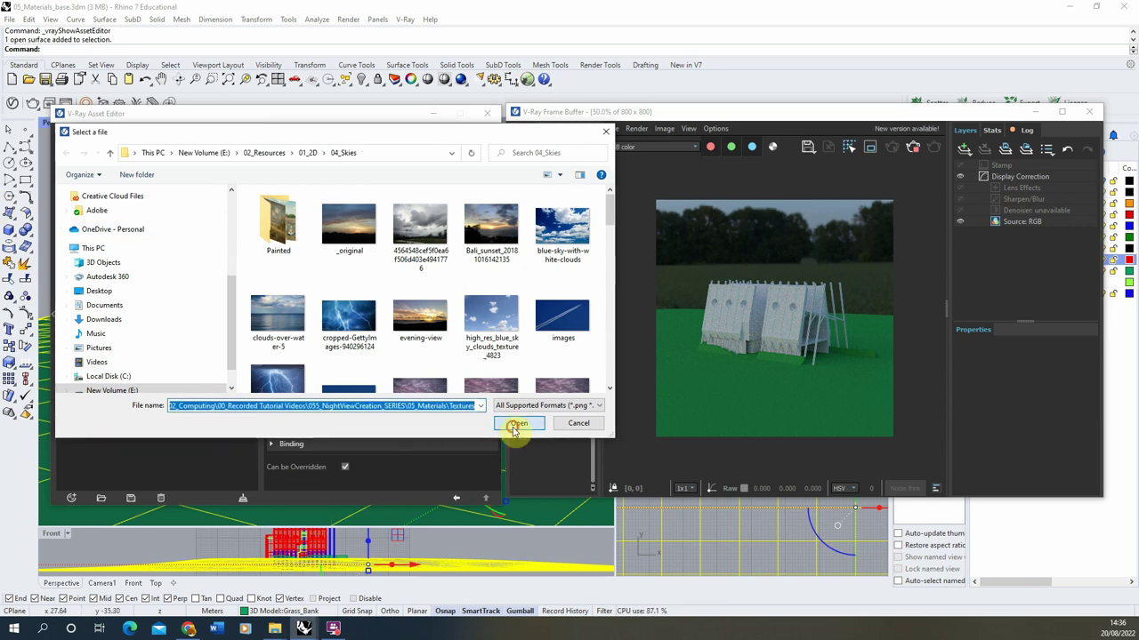
click(516, 425)
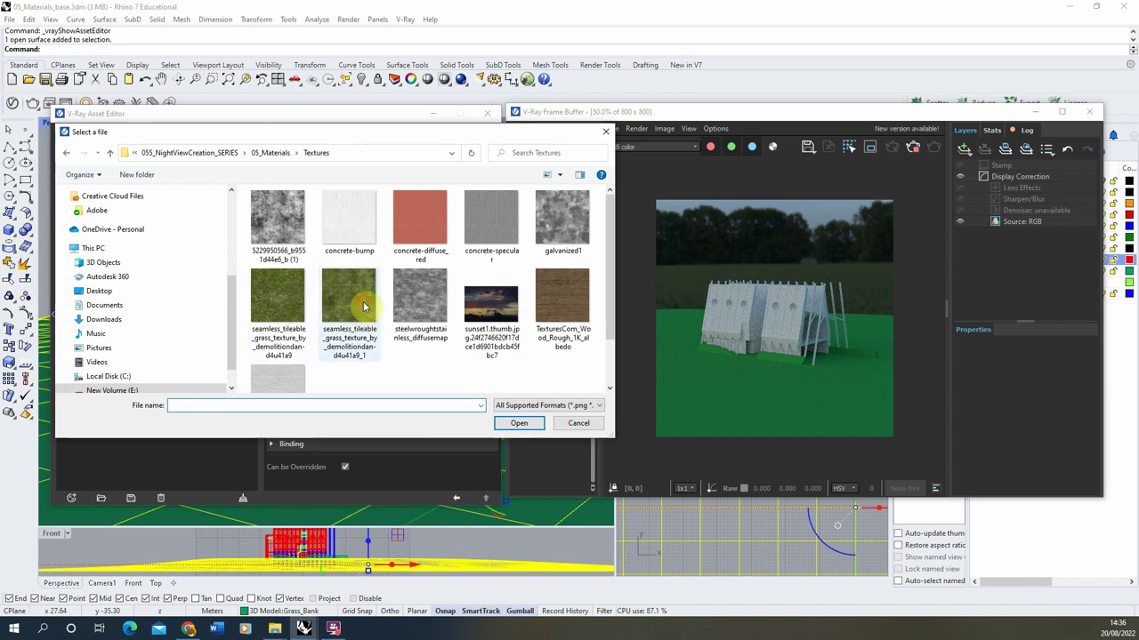
click(351, 301)
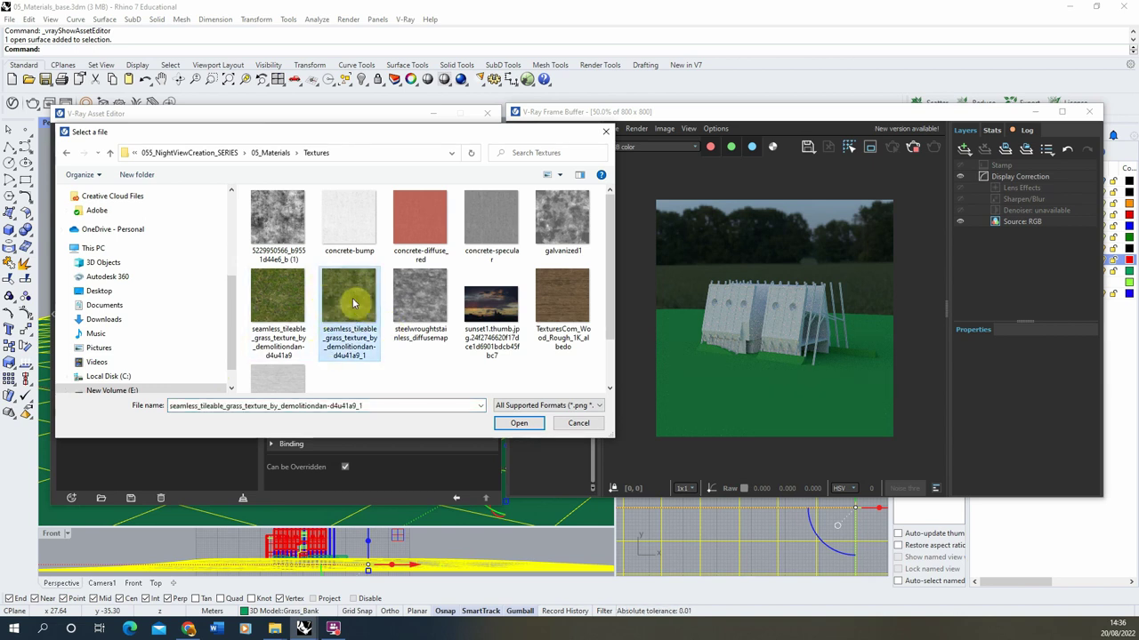
click(506, 425)
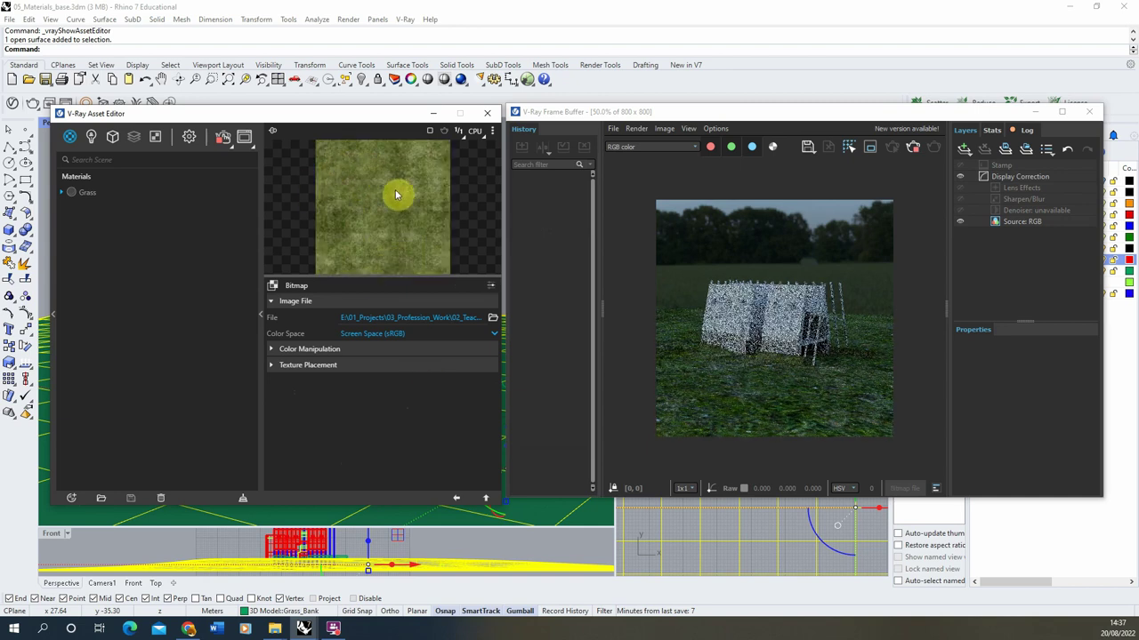
click(459, 503)
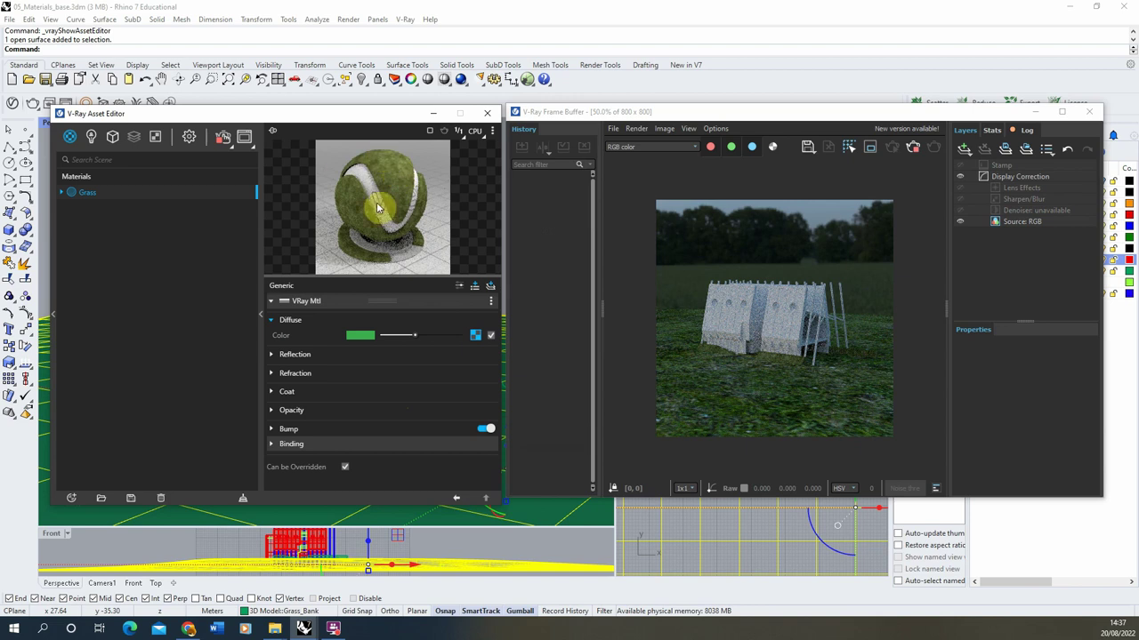
- Examine the grass texture on the ground around the building in the render, both close up and at full frame
drag(376, 113, 361, 112)
scroll(776, 394, up, 1)
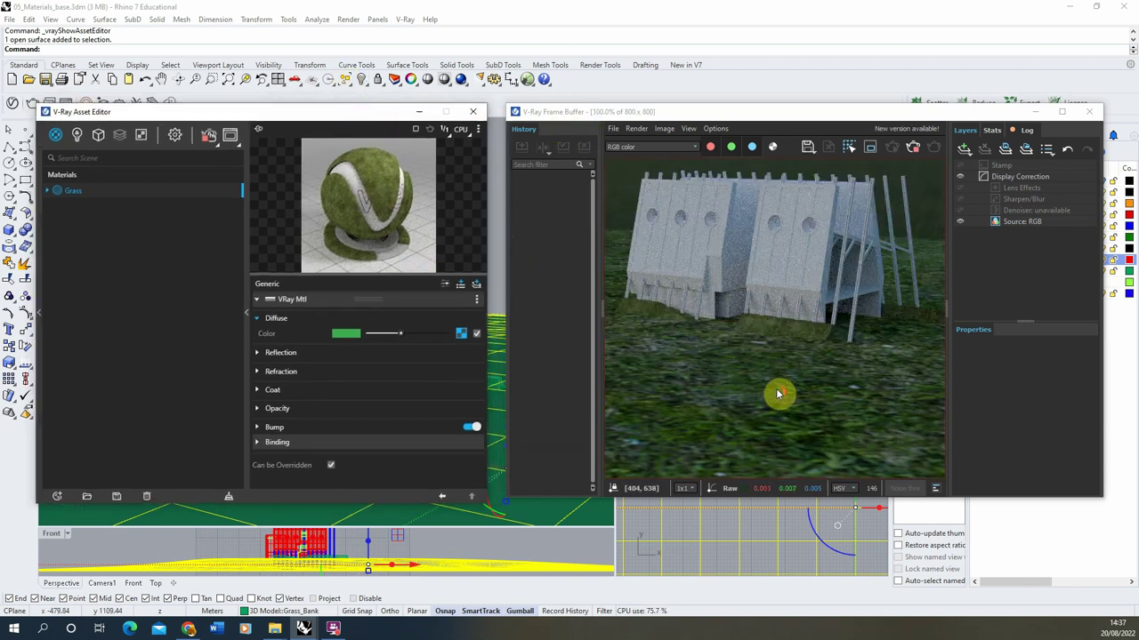
scroll(776, 383, down, 1)
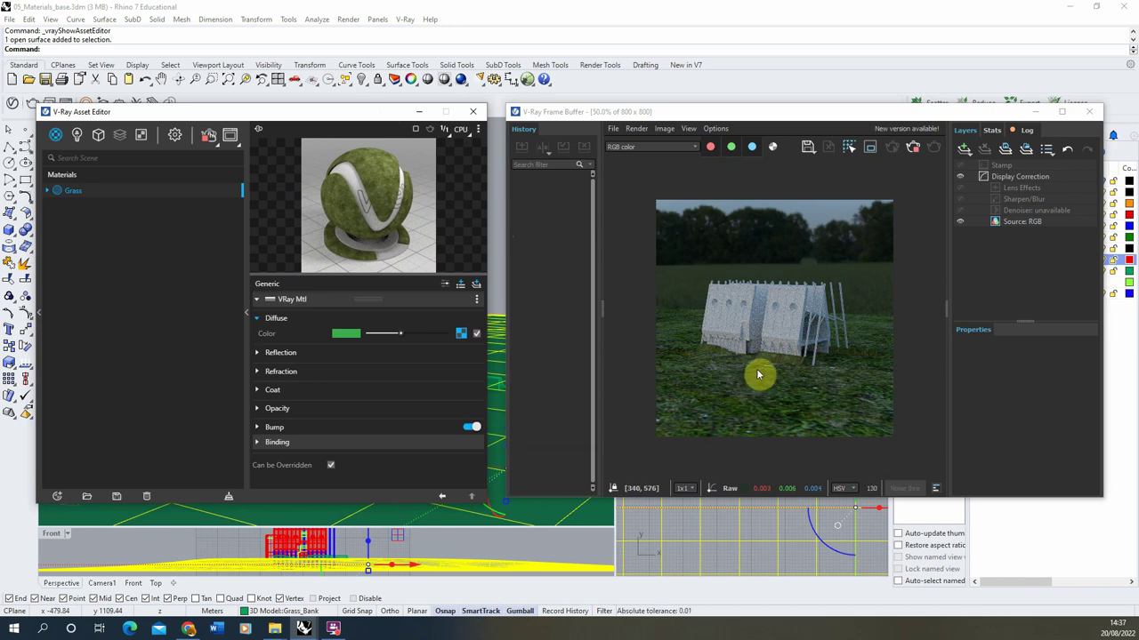
scroll(732, 358, up, 2)
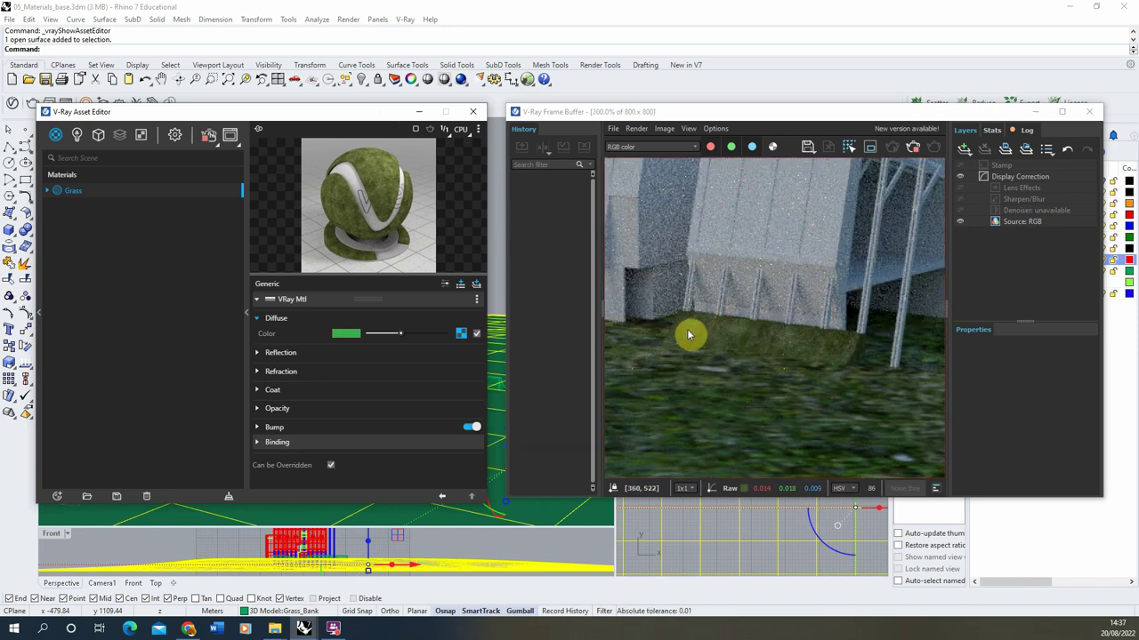
scroll(739, 322, down, 2)
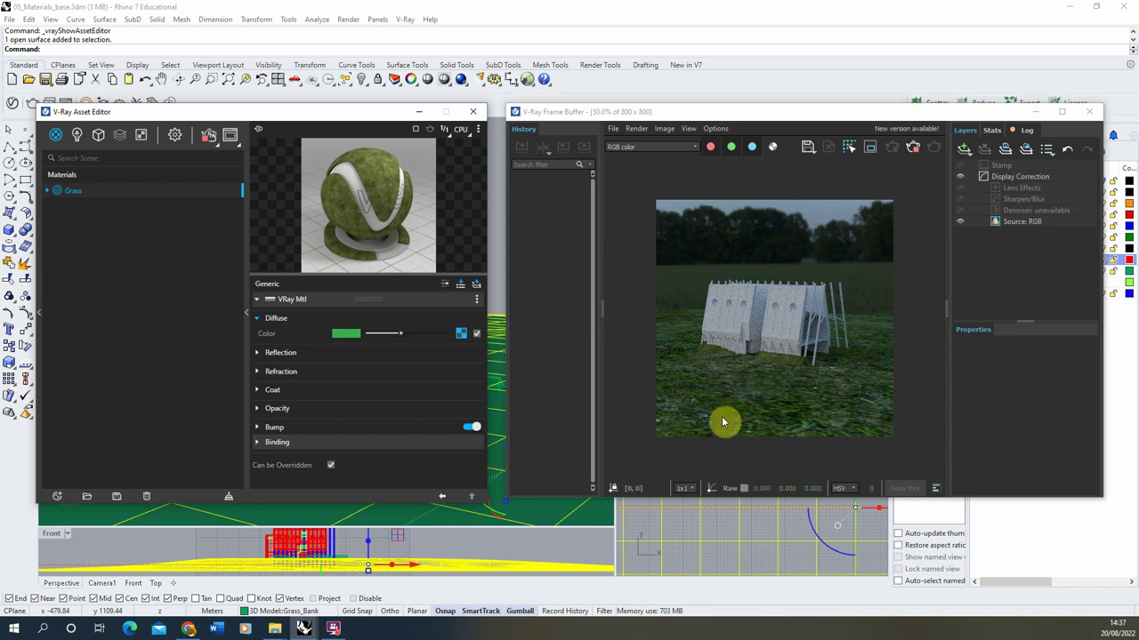
- Minimise the Asset Editor and inspect the grass texture across the whole terrain from a high, distant viewpoint
click(418, 111)
click(364, 216)
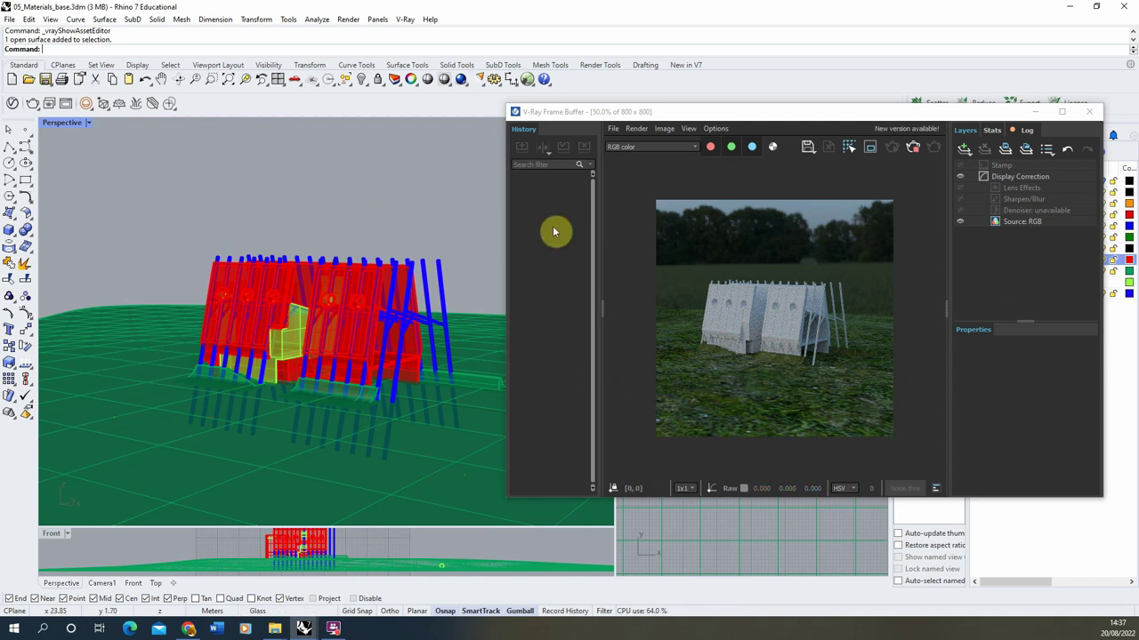
scroll(219, 240, down, 5)
scroll(220, 241, down, 3)
right_drag(222, 244, 316, 310)
scroll(316, 309, down, 2)
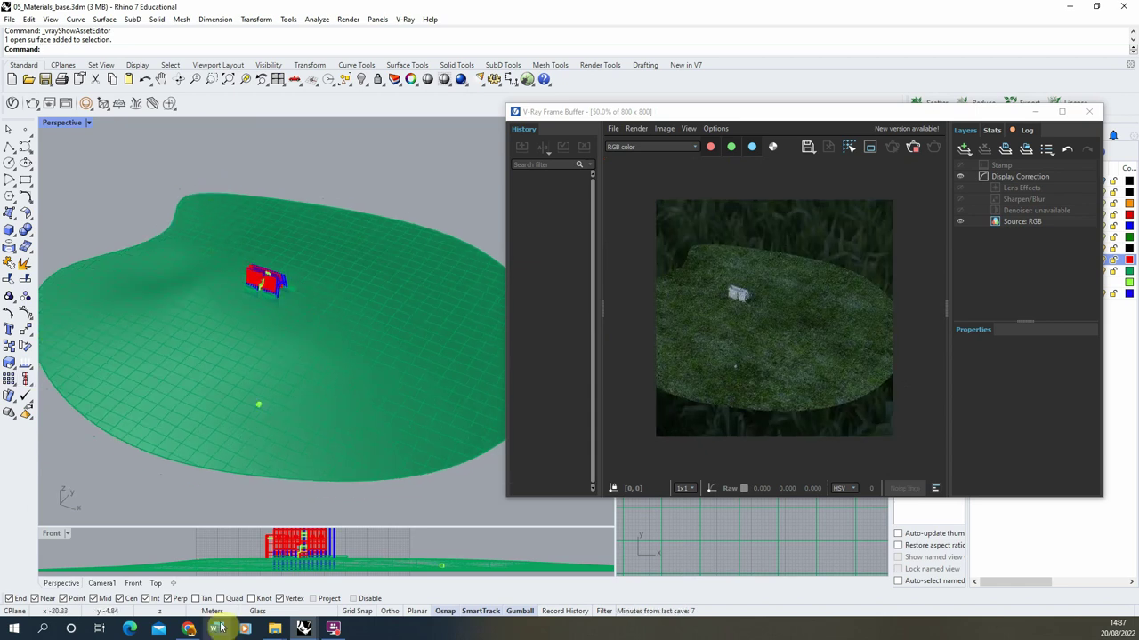
- Switch to Chrome to recheck the GRASS0130 texture page, and bring back Rhino with the render
click(188, 628)
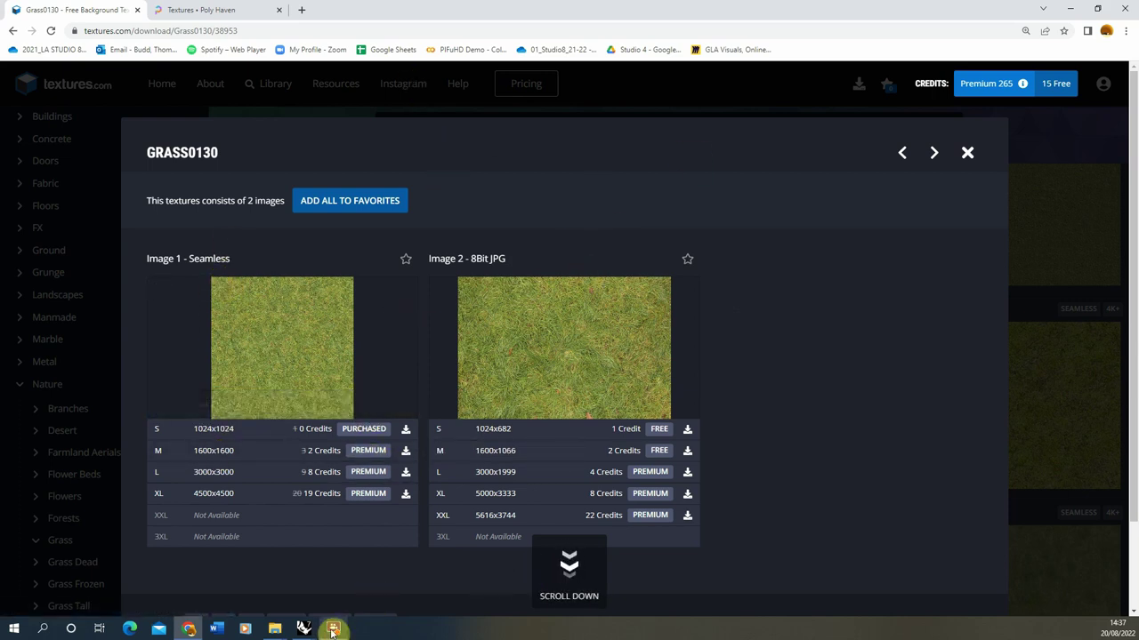
mouse_move(303, 628)
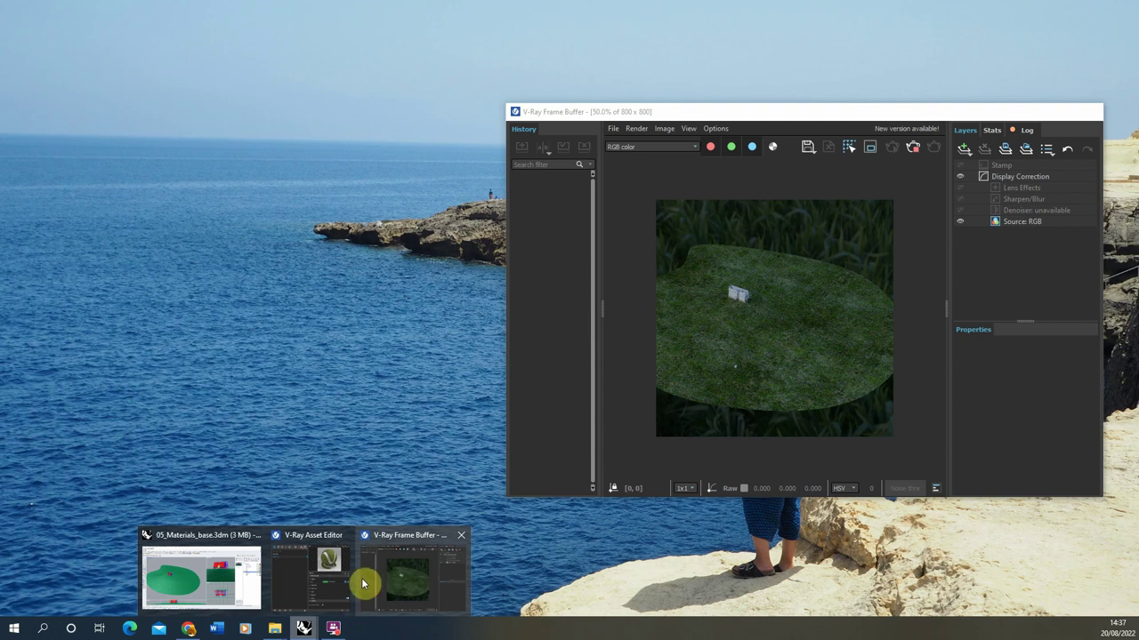
click(408, 583)
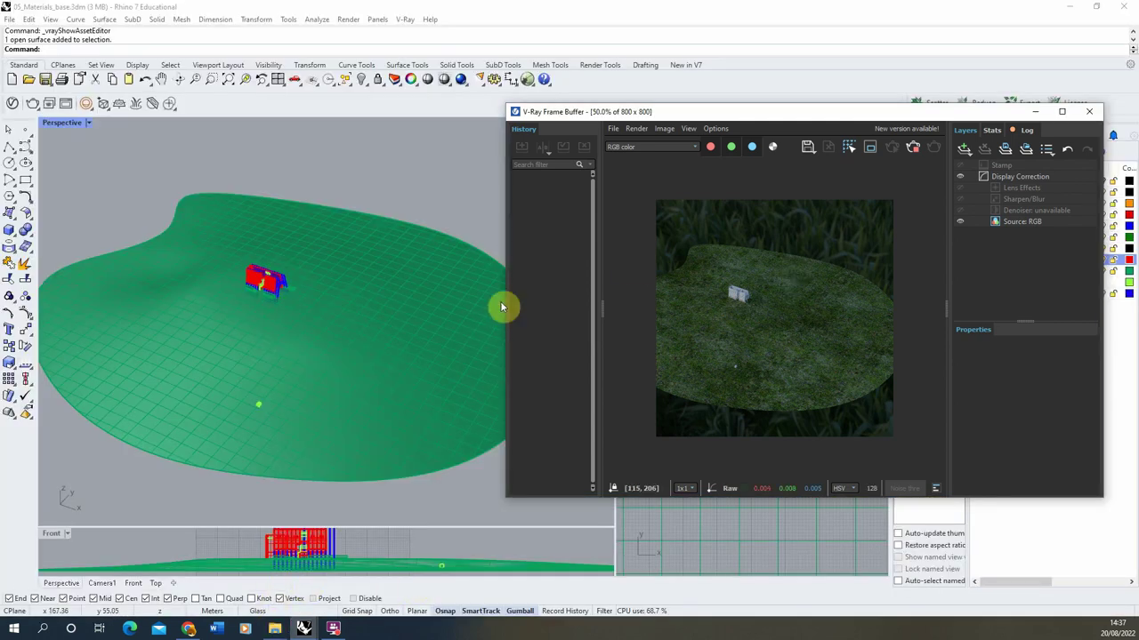
- Pick out the ground surface, deselect it, and examine the grass texture's scale close to the building's base
click(347, 327)
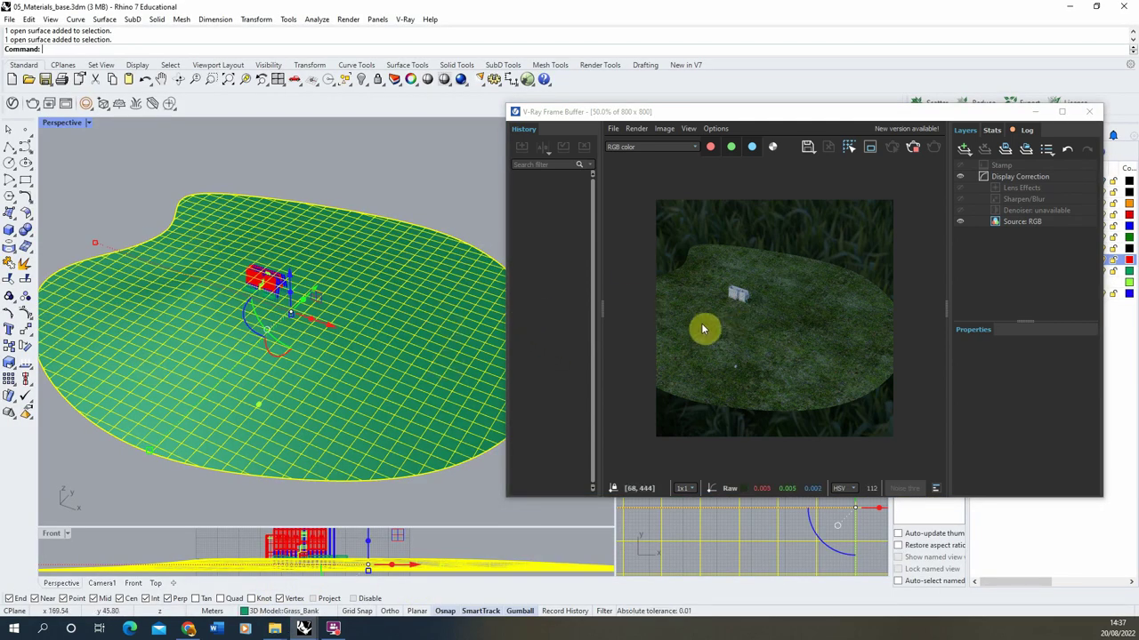
scroll(707, 325, up, 2)
scroll(700, 251, down, 3)
click(222, 147)
right_drag(244, 261, 263, 292)
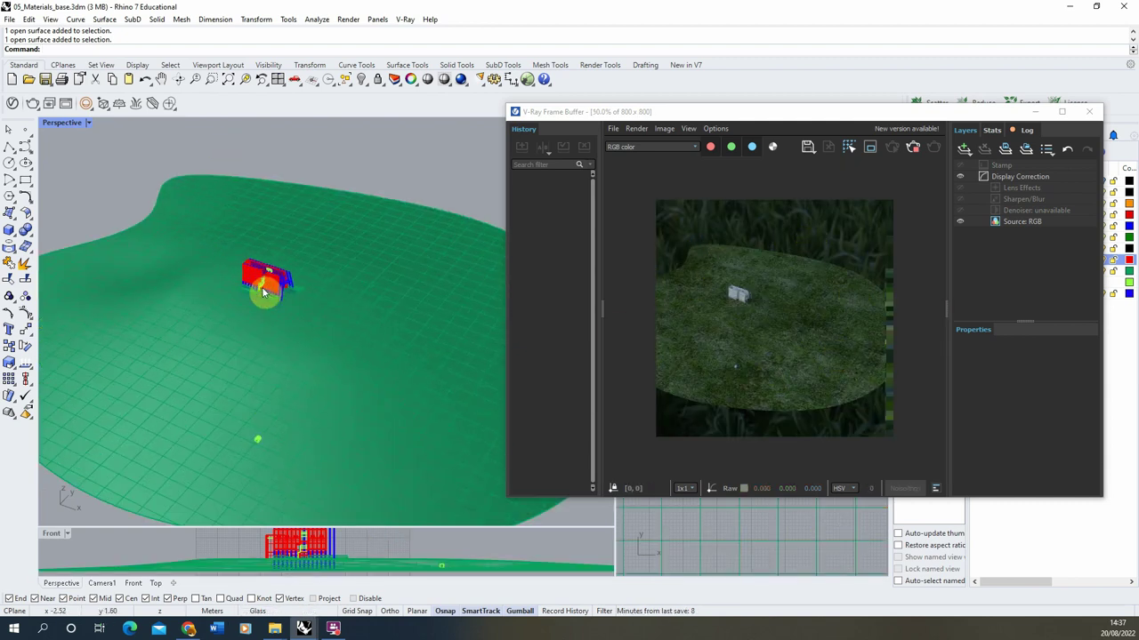
scroll(263, 292, up, 10)
right_drag(233, 383, 218, 352)
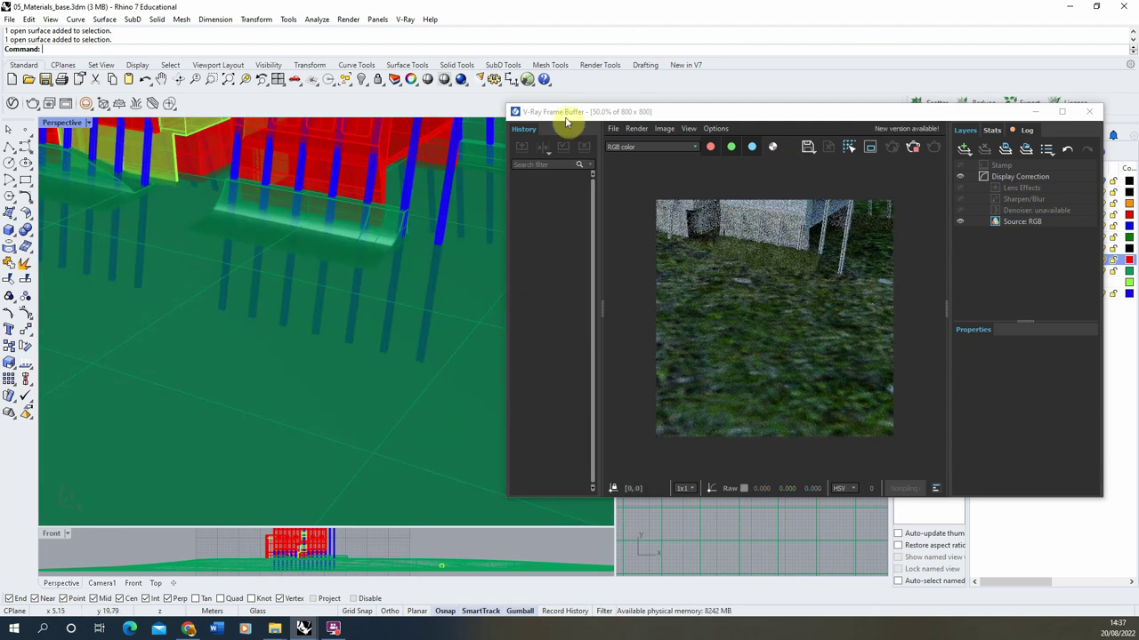
- Stop the interactive render and minimise its window, and highlight the Grass_Bank sublayer of 3D Model
click(914, 149)
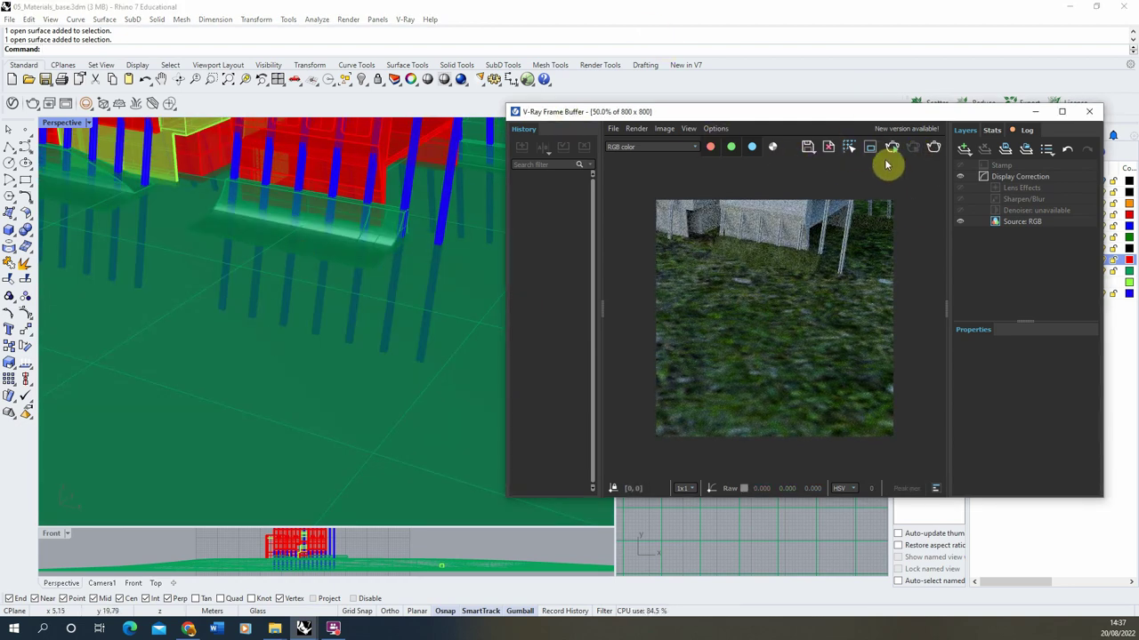
click(1032, 111)
scroll(371, 363, down, 5)
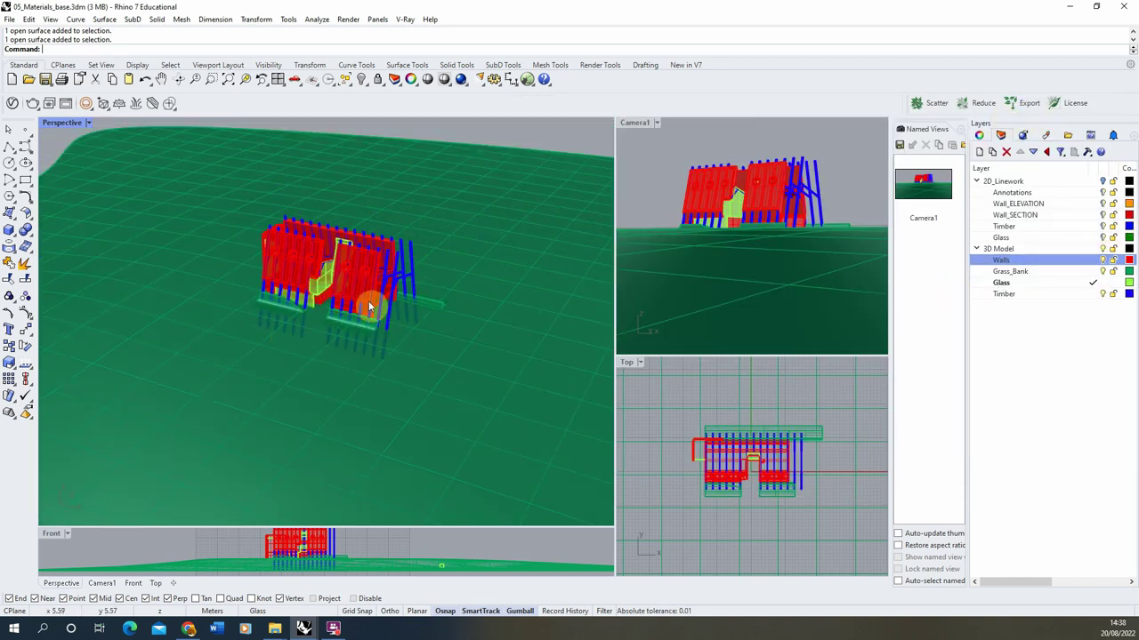
scroll(368, 300, up, 3)
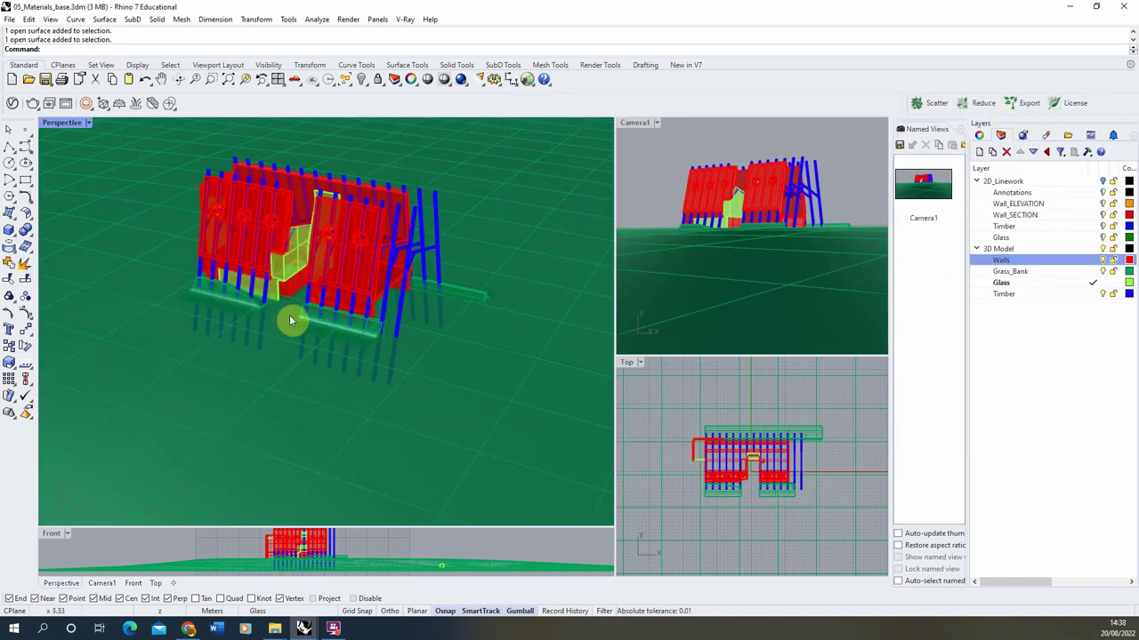
click(1034, 272)
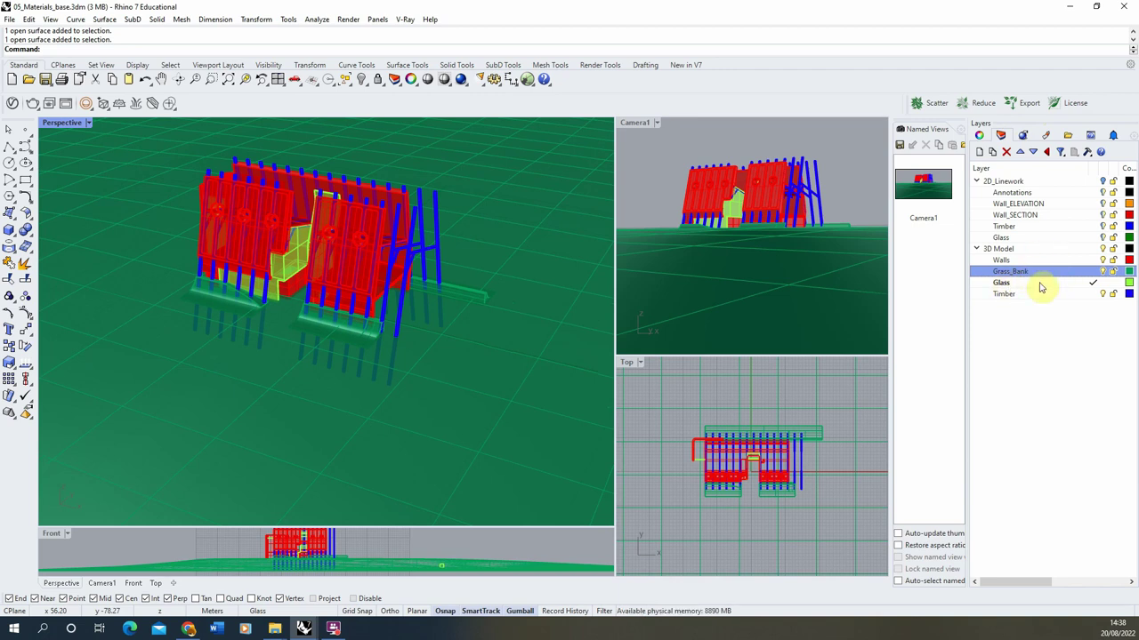
- Select all objects on the Grass_Bank layer and show their texture mapping properties
right_click(1039, 277)
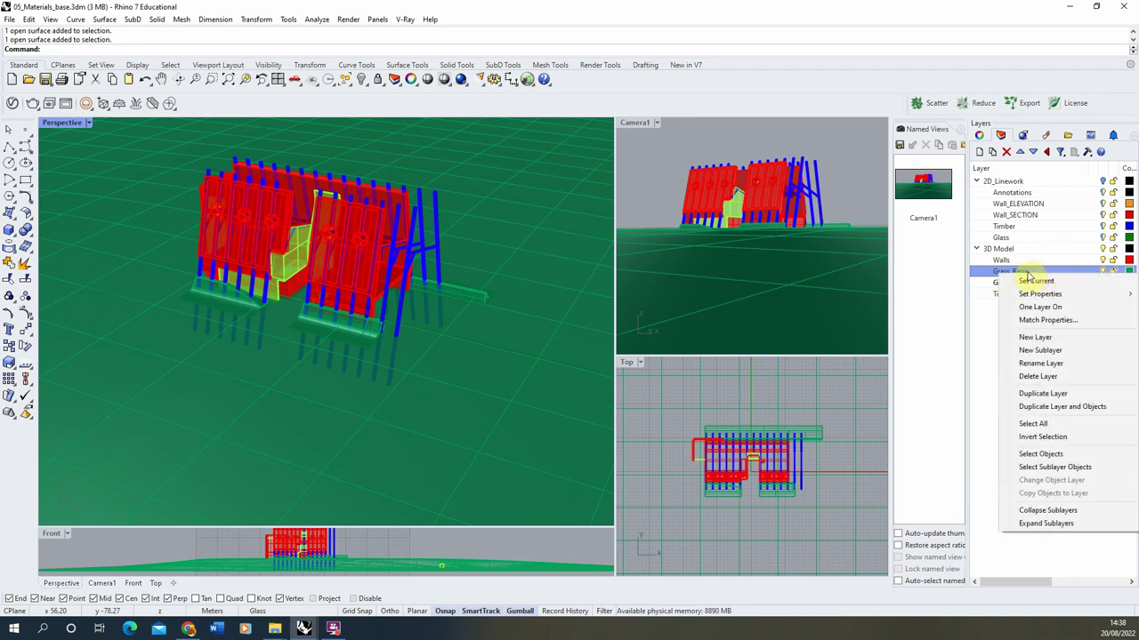
click(1041, 454)
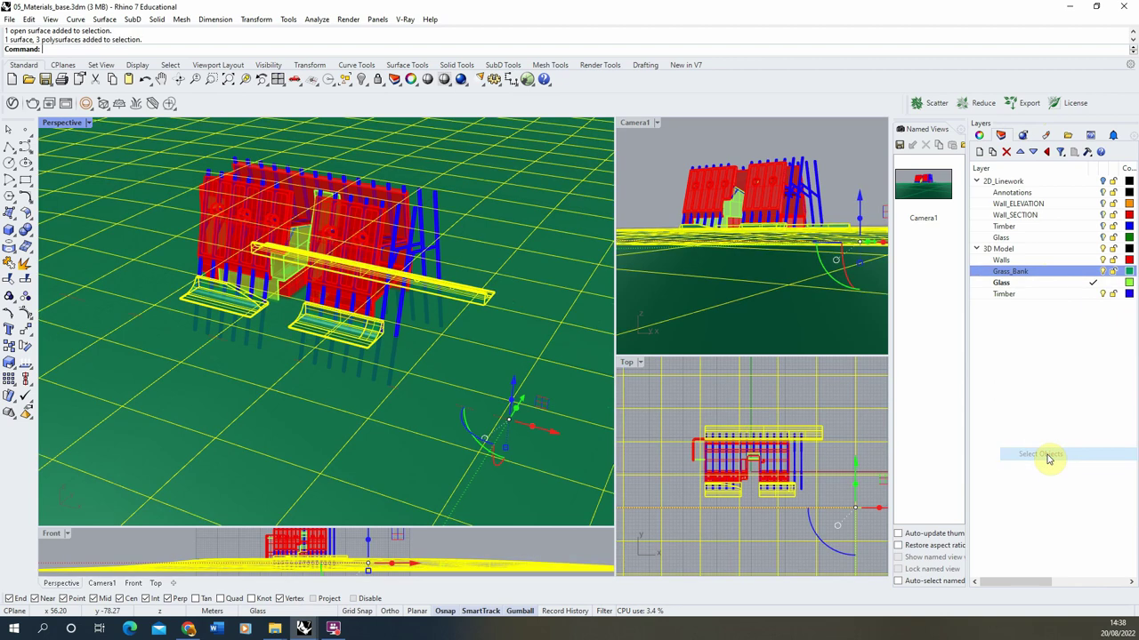
click(981, 135)
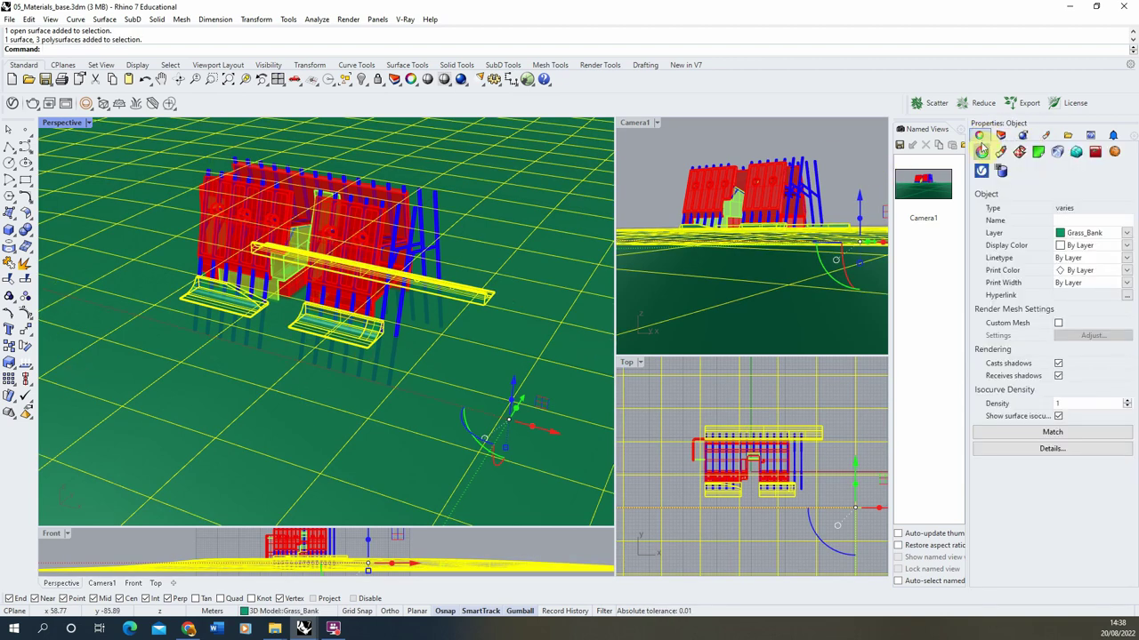
click(1019, 153)
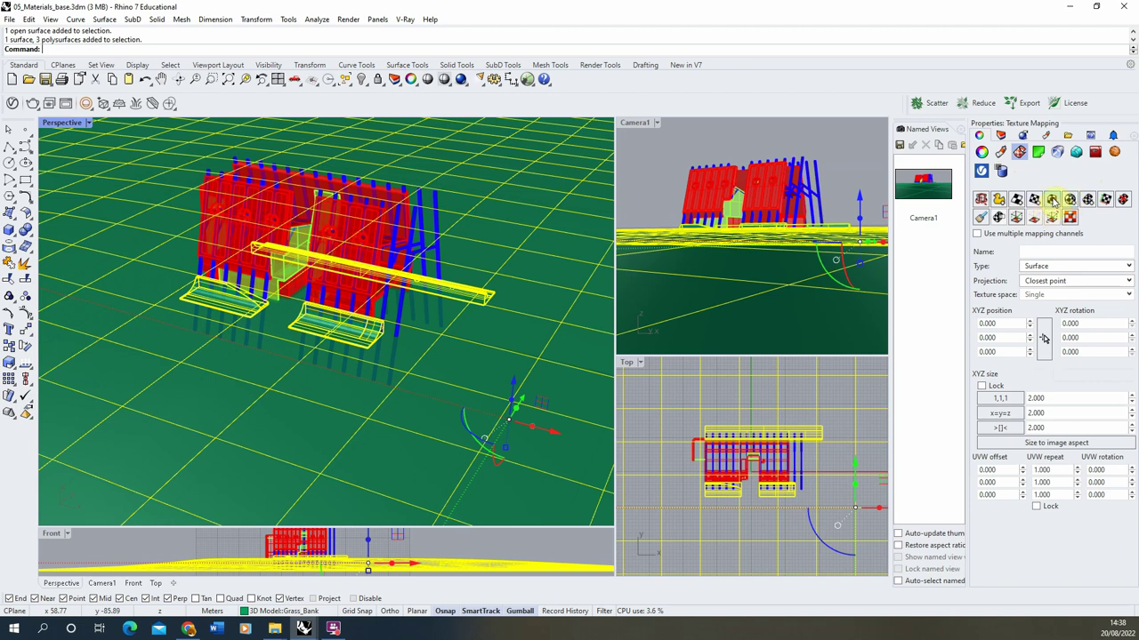
- Apply a capped box mapping measuring 15 m in X, Y and Z to the selected grass objects
click(1051, 199)
scroll(249, 356, down, 1)
click(272, 365)
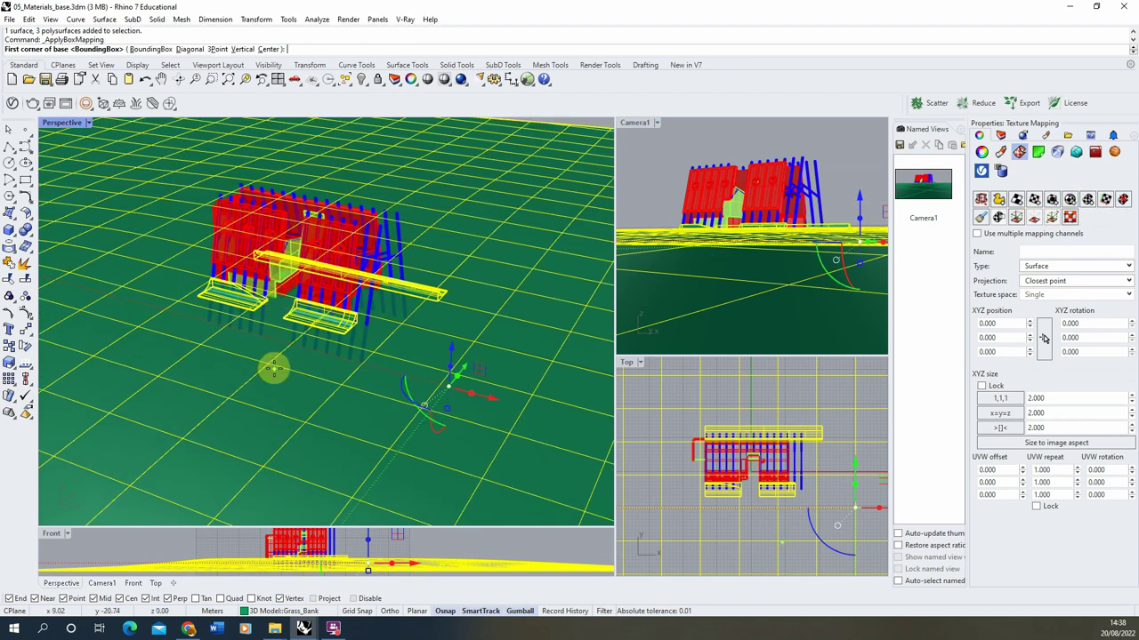
click(315, 473)
click(283, 375)
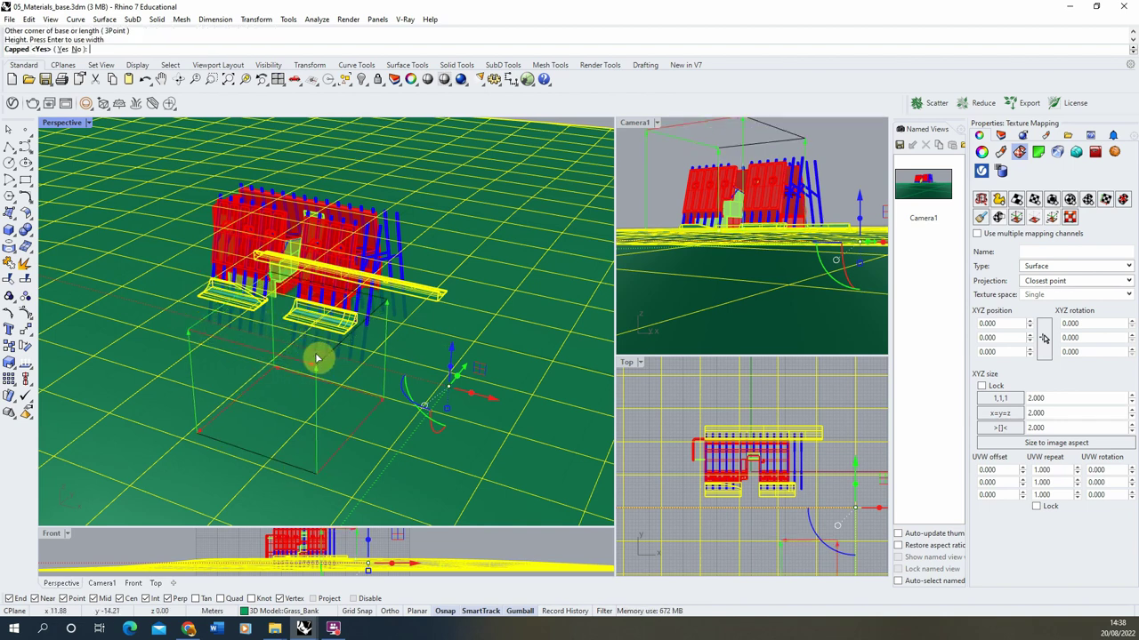
right_click(318, 356)
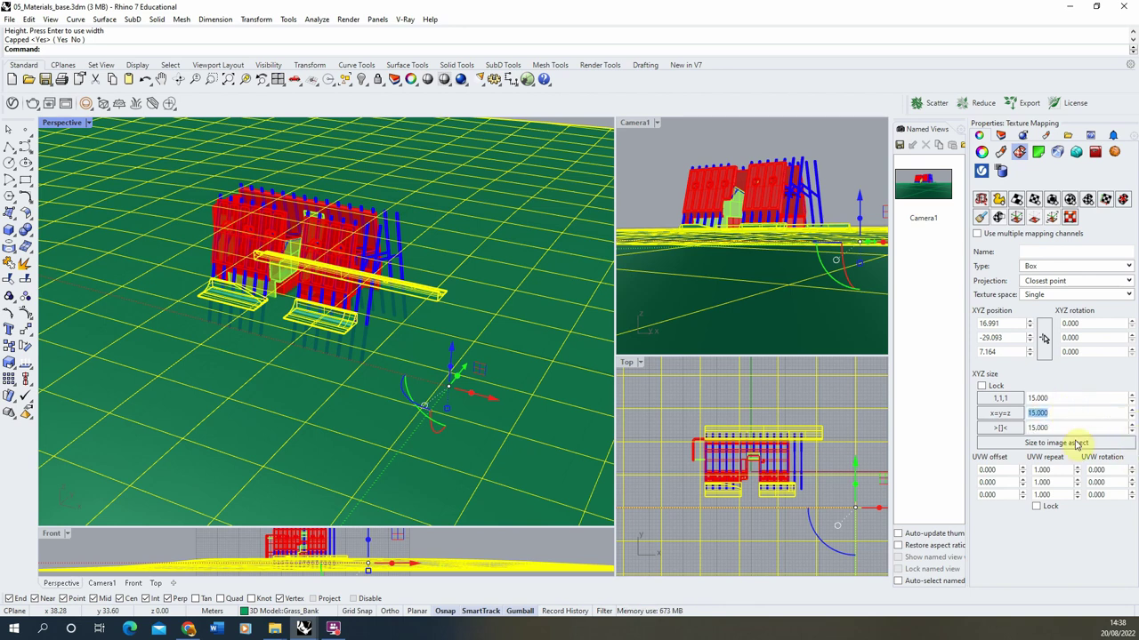
- Make the Camera1 view active, start an interactive render of it, and examine the grass texture near the building and in the foreground
click(662, 168)
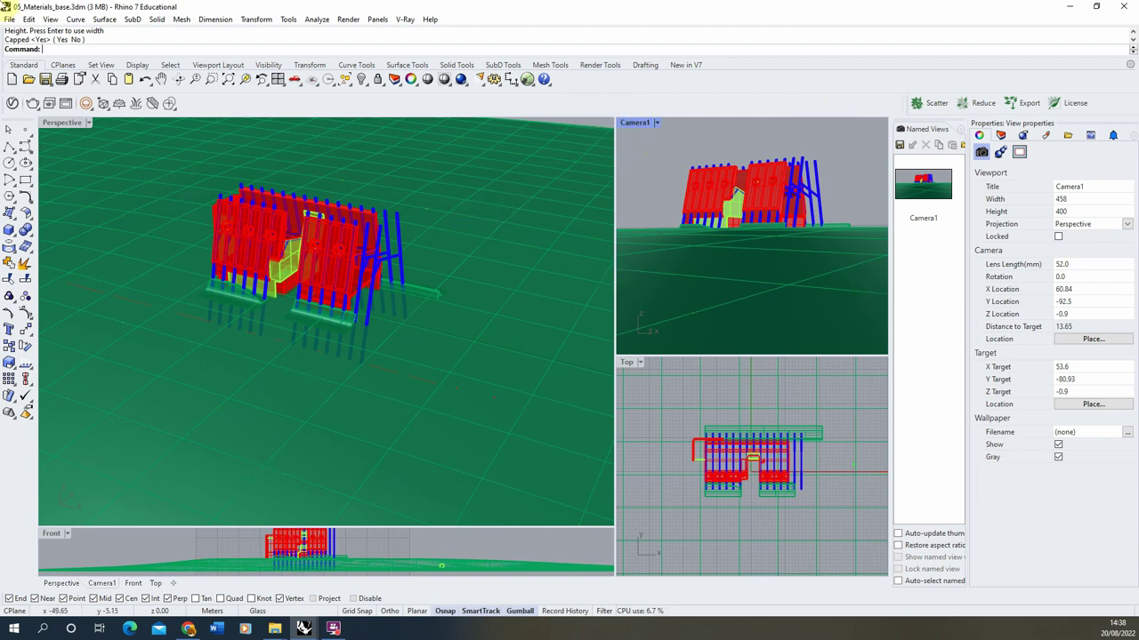
click(85, 103)
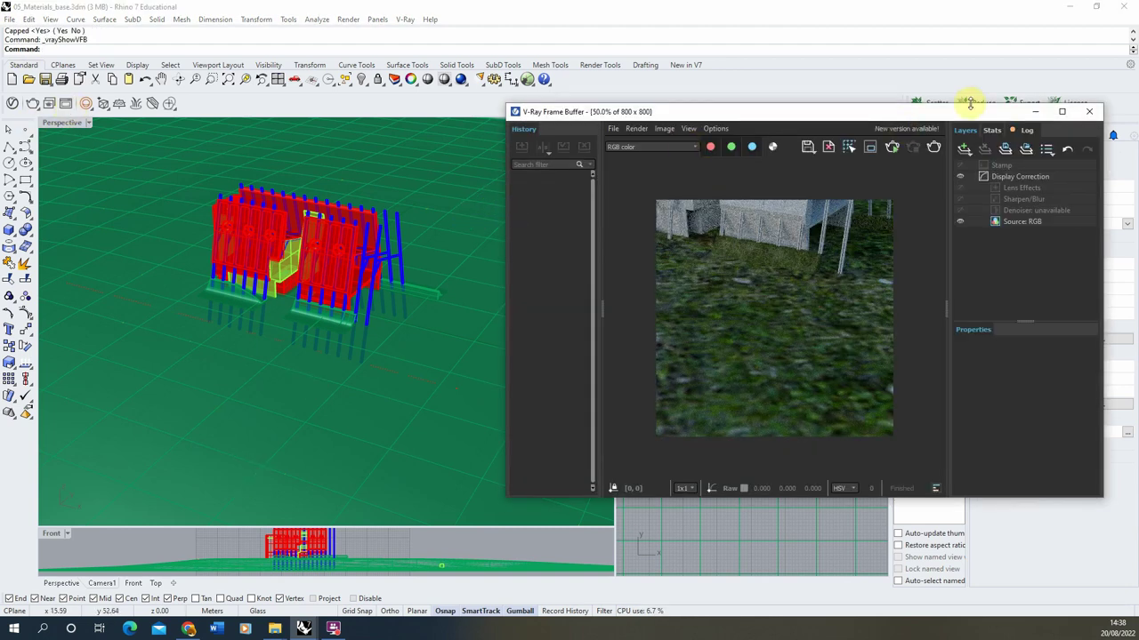
click(892, 149)
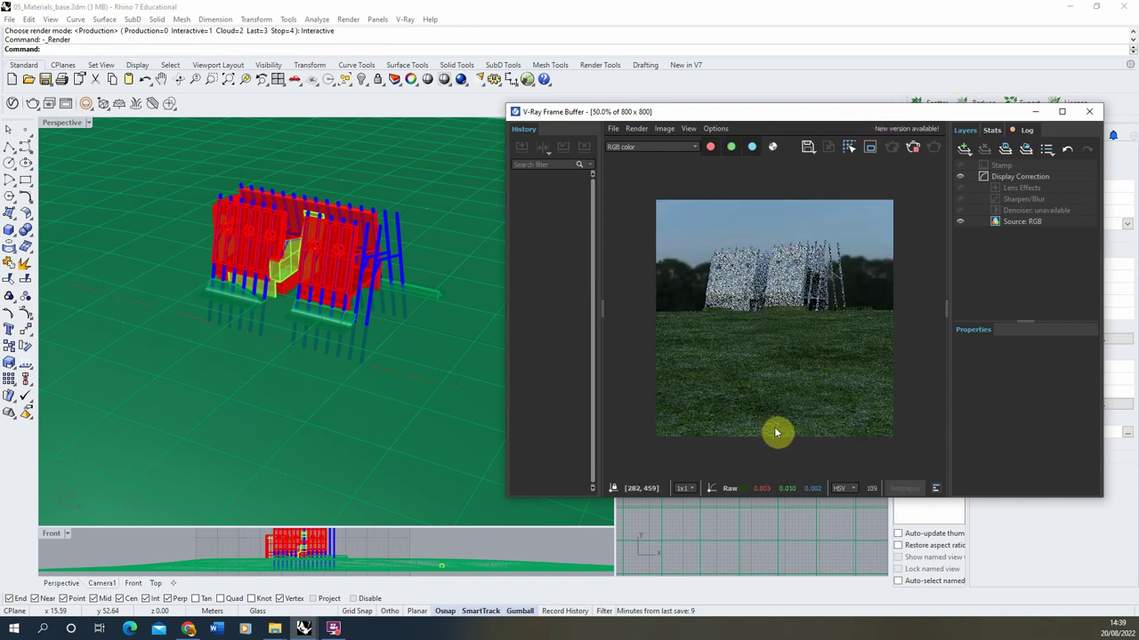
scroll(817, 425, up, 1)
scroll(844, 398, down, 1)
scroll(774, 352, up, 2)
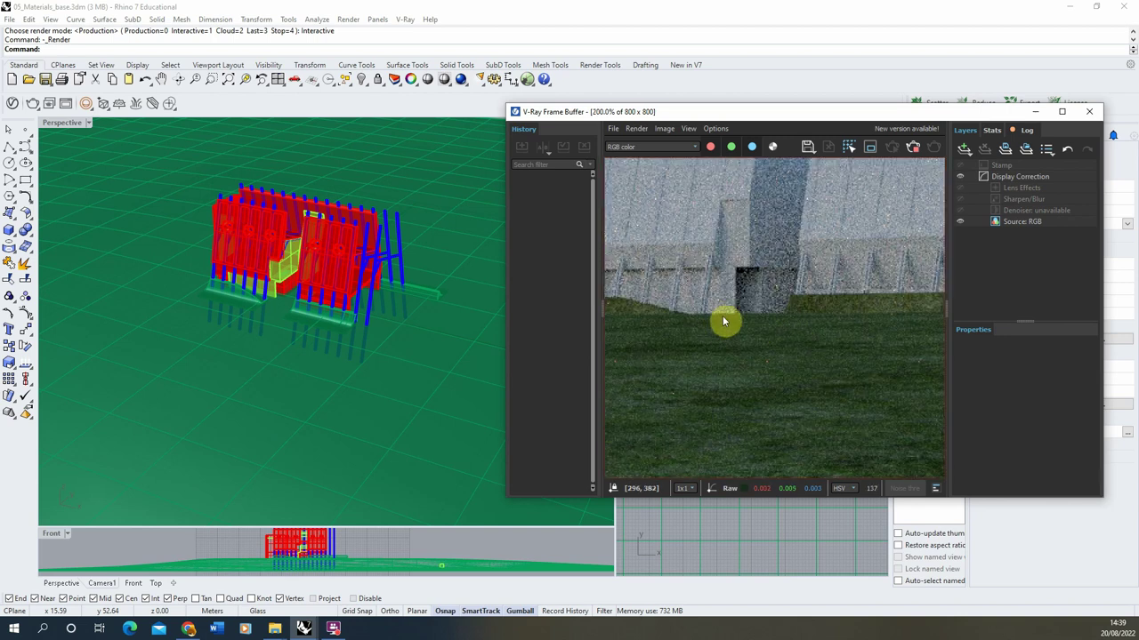
scroll(800, 307, down, 1)
scroll(674, 295, down, 1)
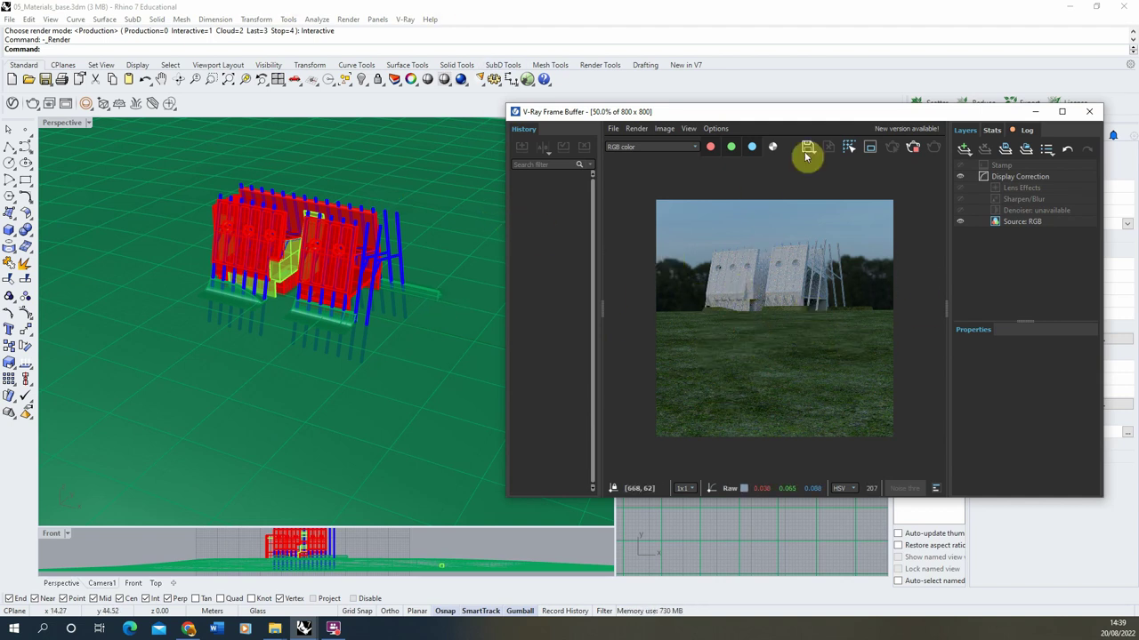
- Select the ground surface and try a texture mapping size of 30 in X and Y
click(299, 395)
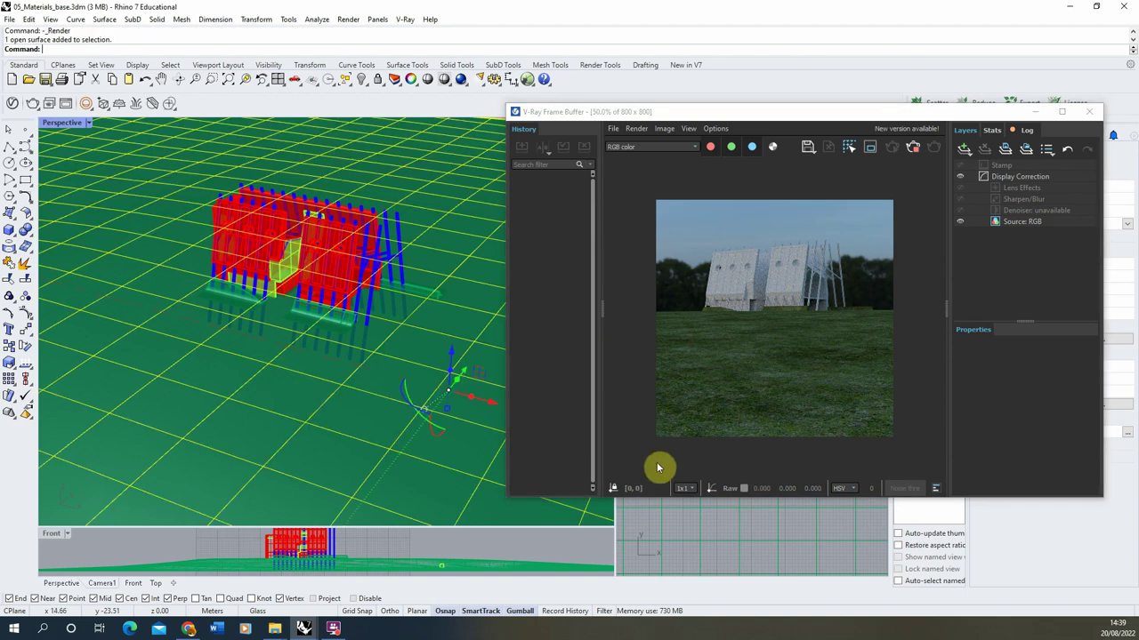
drag(795, 114, 502, 122)
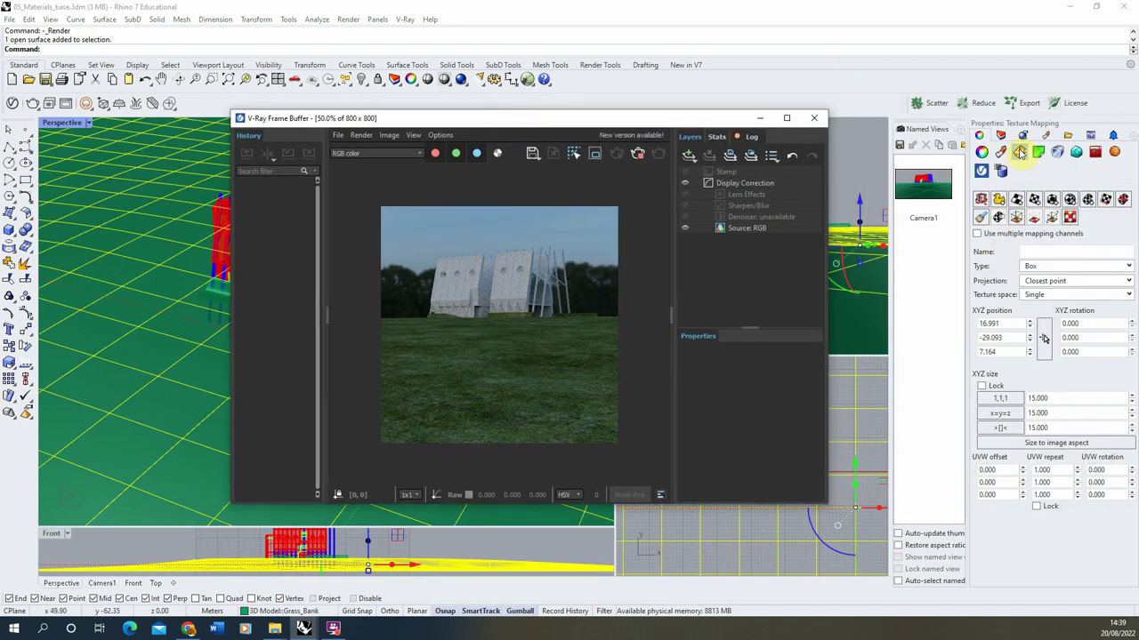
click(1065, 398)
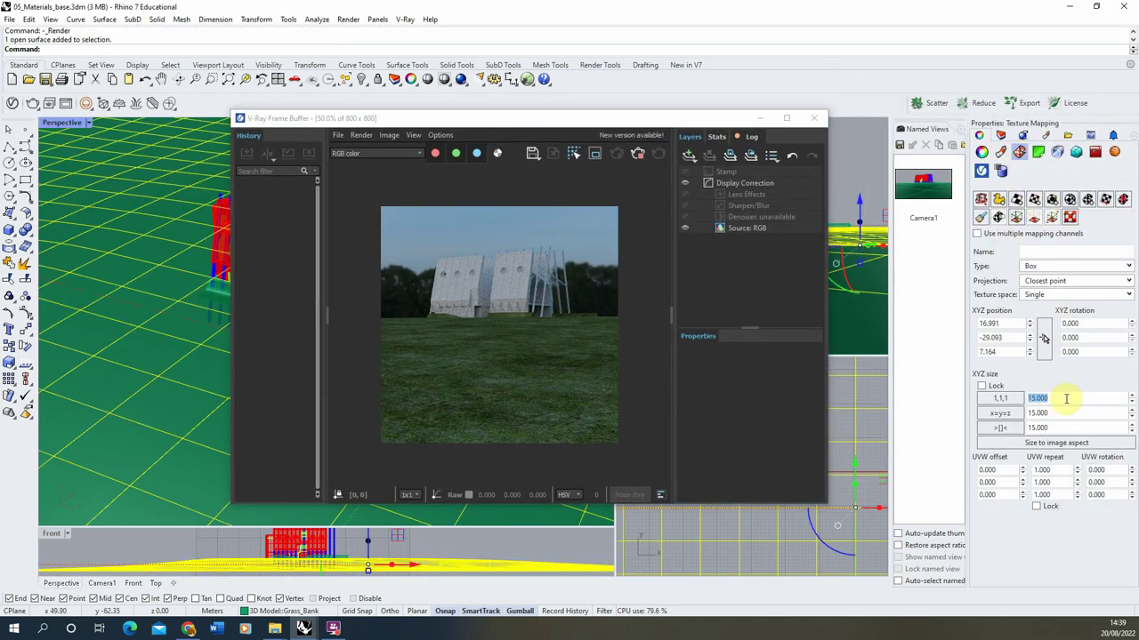
text(30)
key(Return)
click(1065, 412)
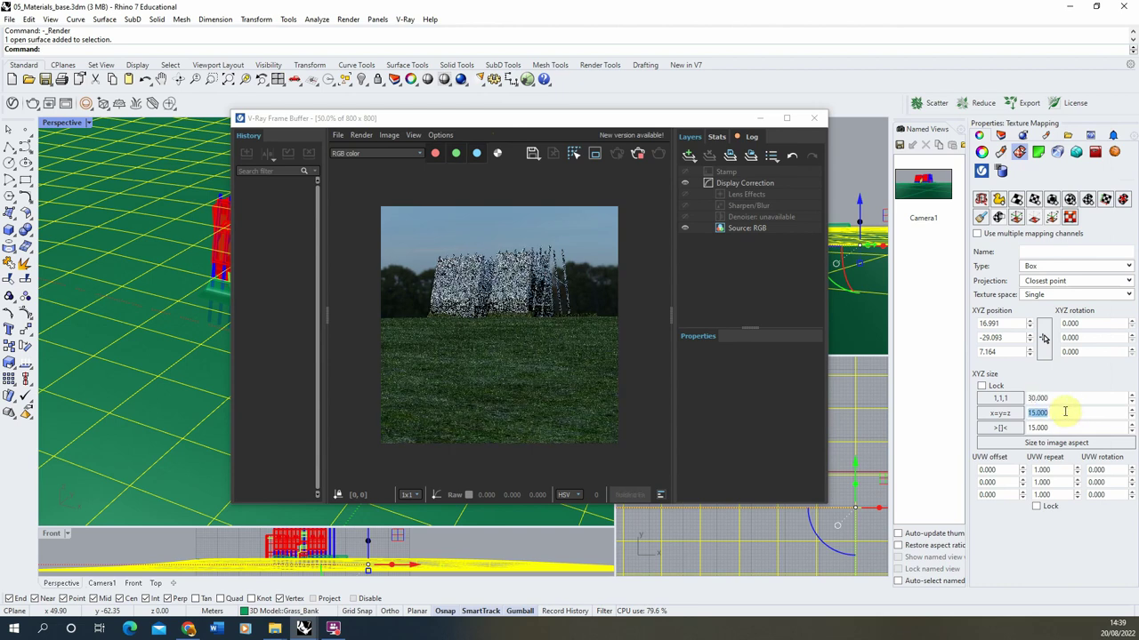
text(30)
key(Return)
- Return the ground surface's X and Y texture mapping sizes to 15
click(1061, 397)
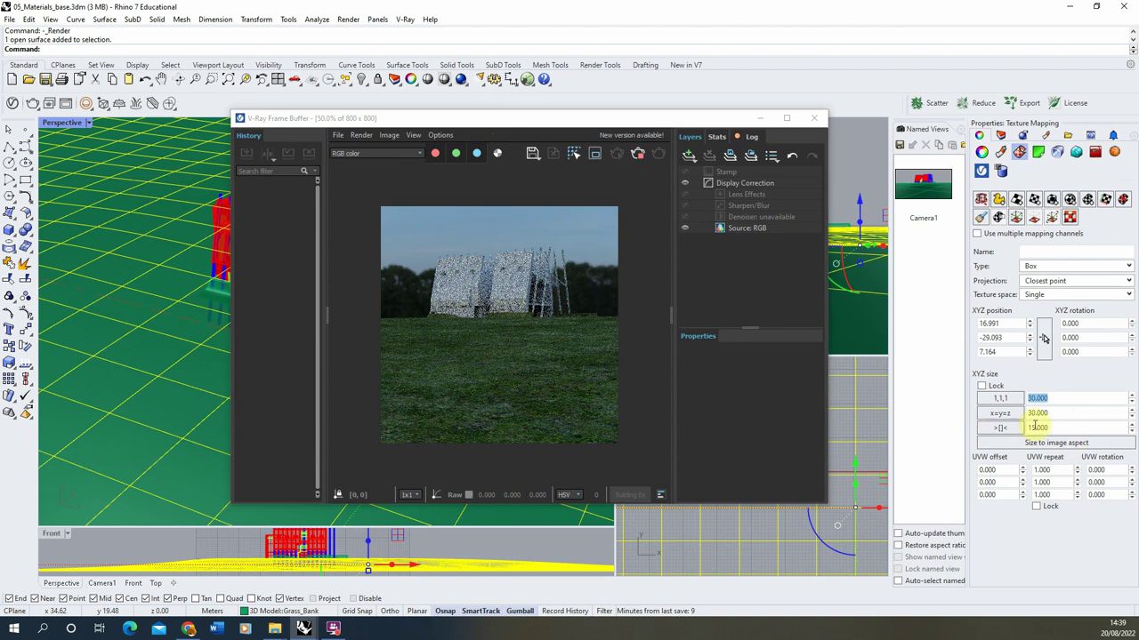
text(15)
key(Return)
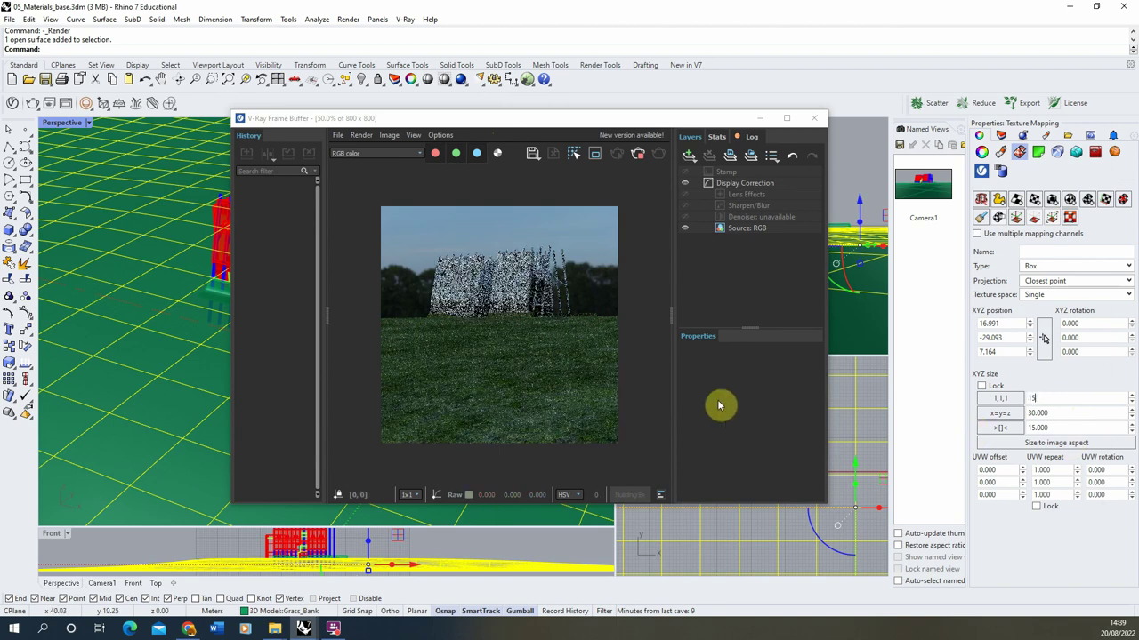
click(1070, 414)
text(15)
key(Return)
click(1070, 398)
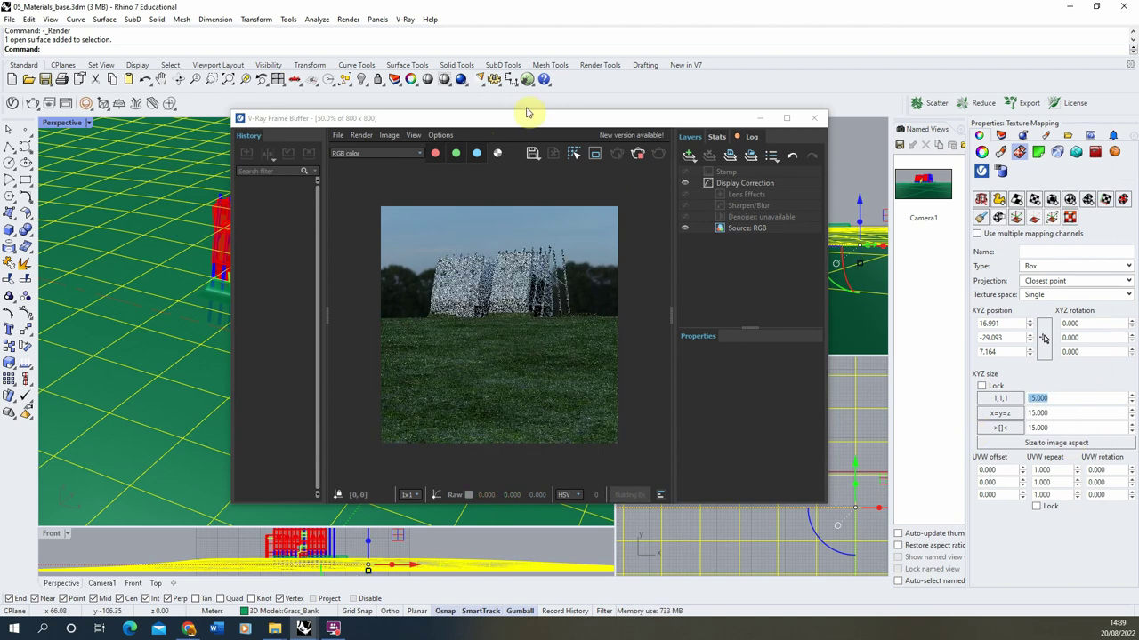
- Move the frame buffer clear of the Perspective view, and create a Generic V-Ray material named Concrete
drag(516, 125, 739, 151)
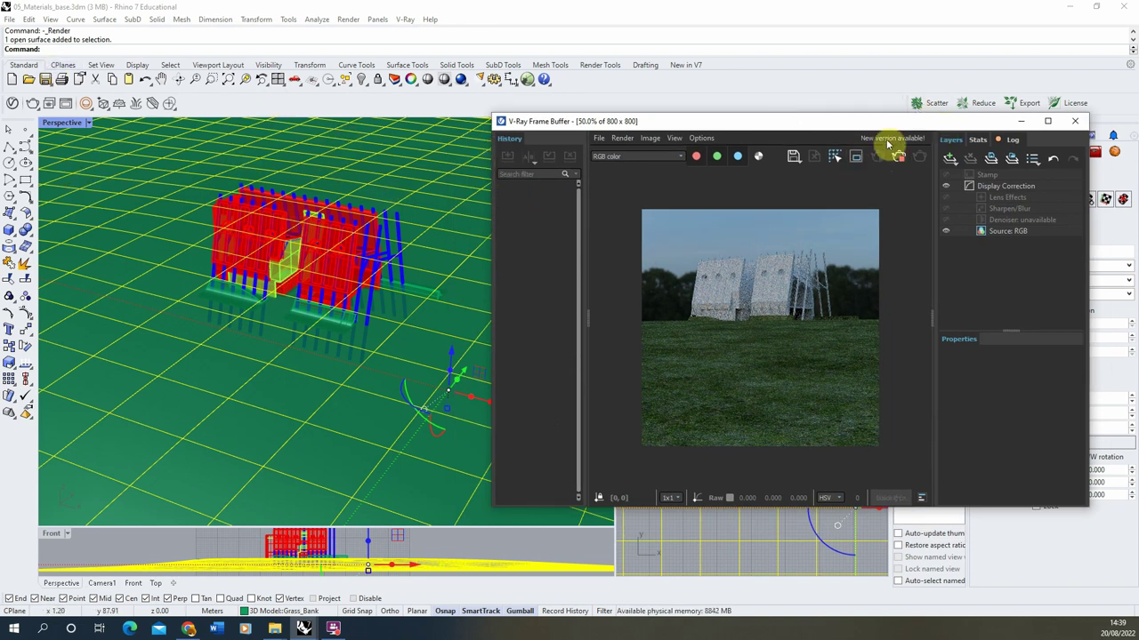
drag(904, 111, 959, 71)
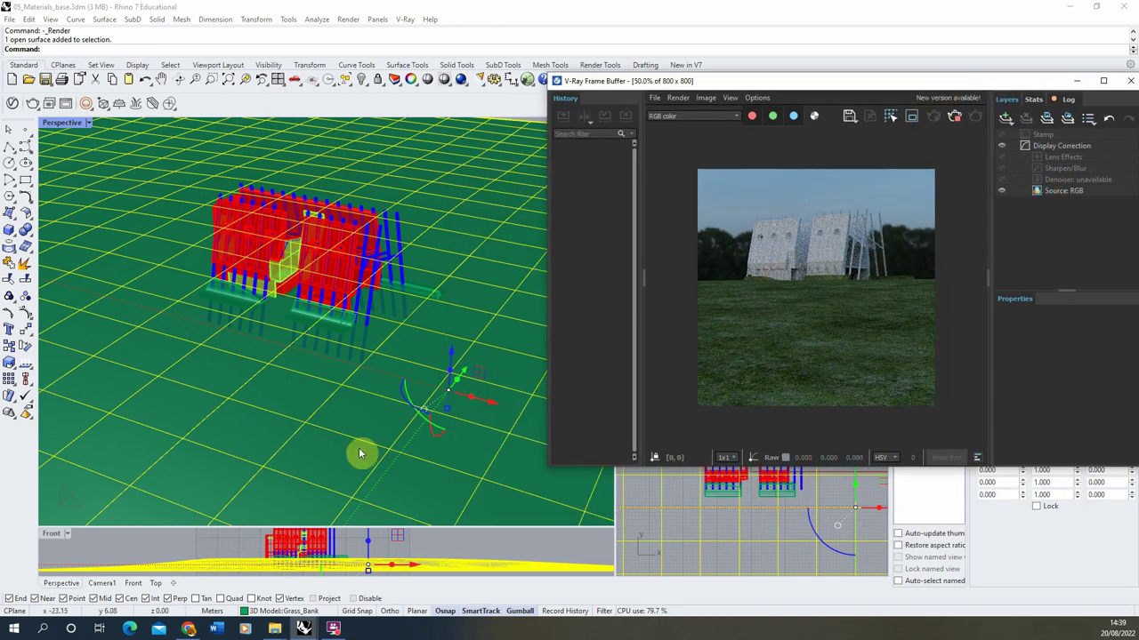
click(12, 104)
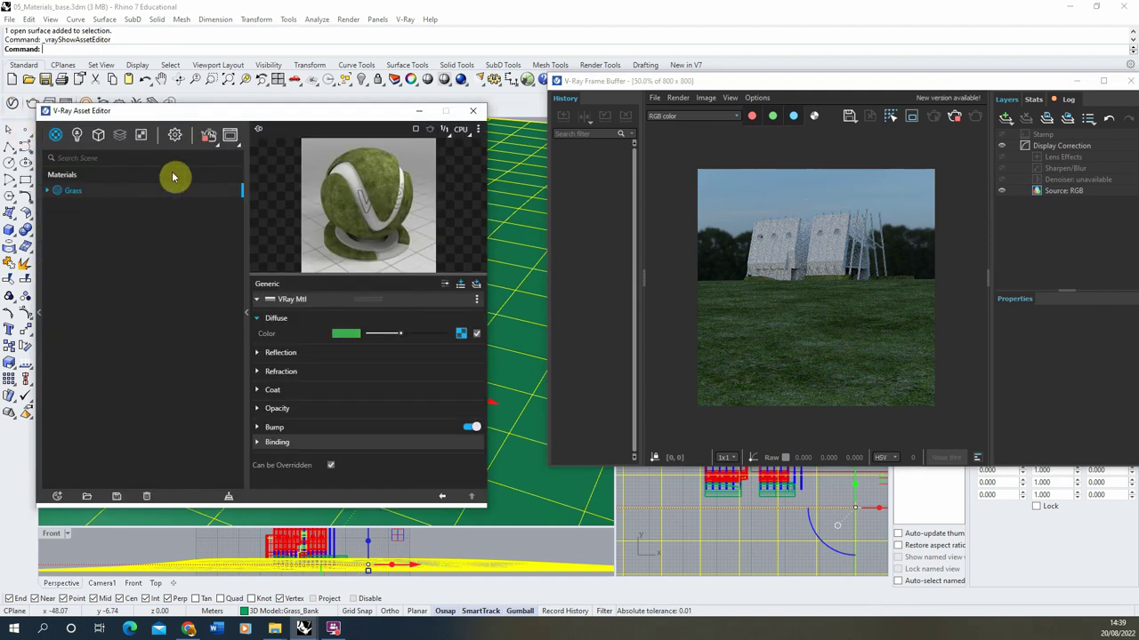
click(56, 496)
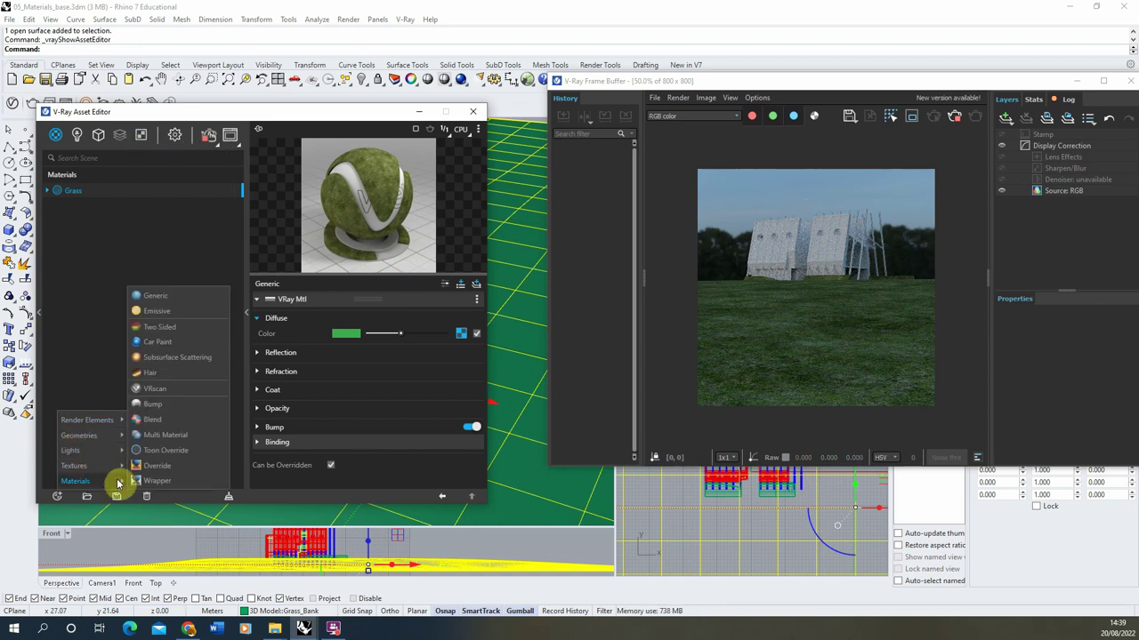
click(159, 298)
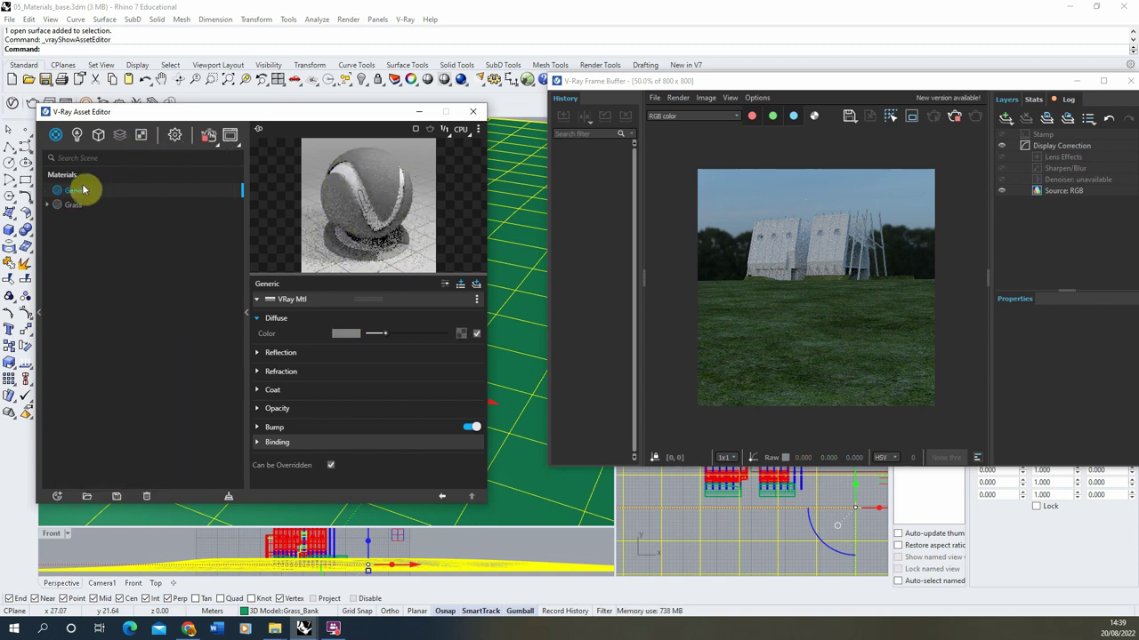
double_click(81, 194)
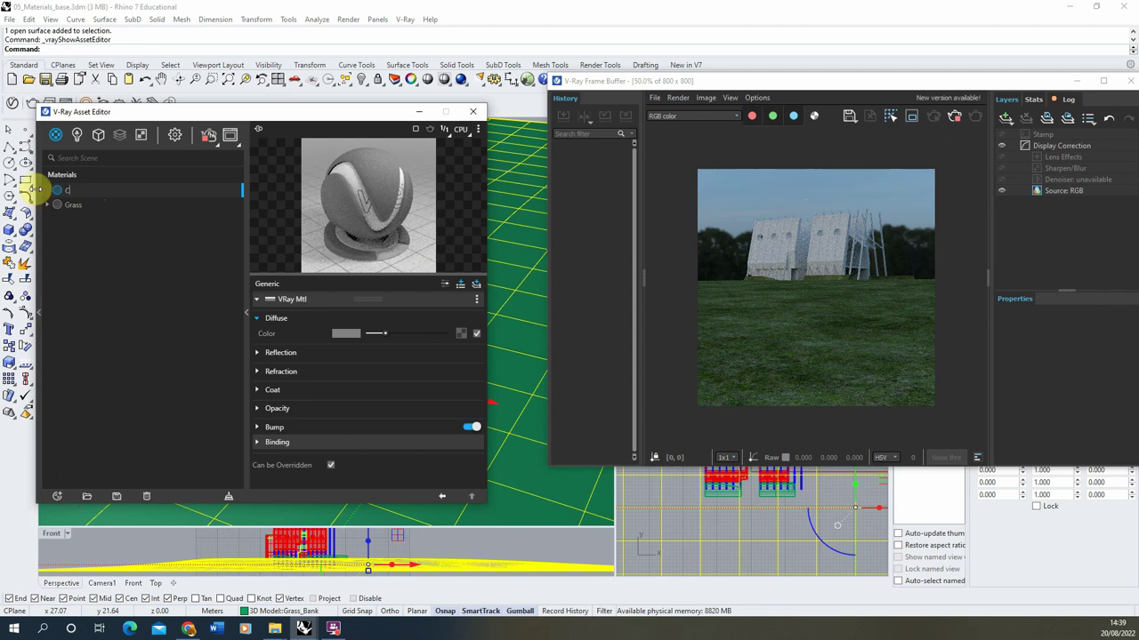
text(Cocrete)
key(Return)
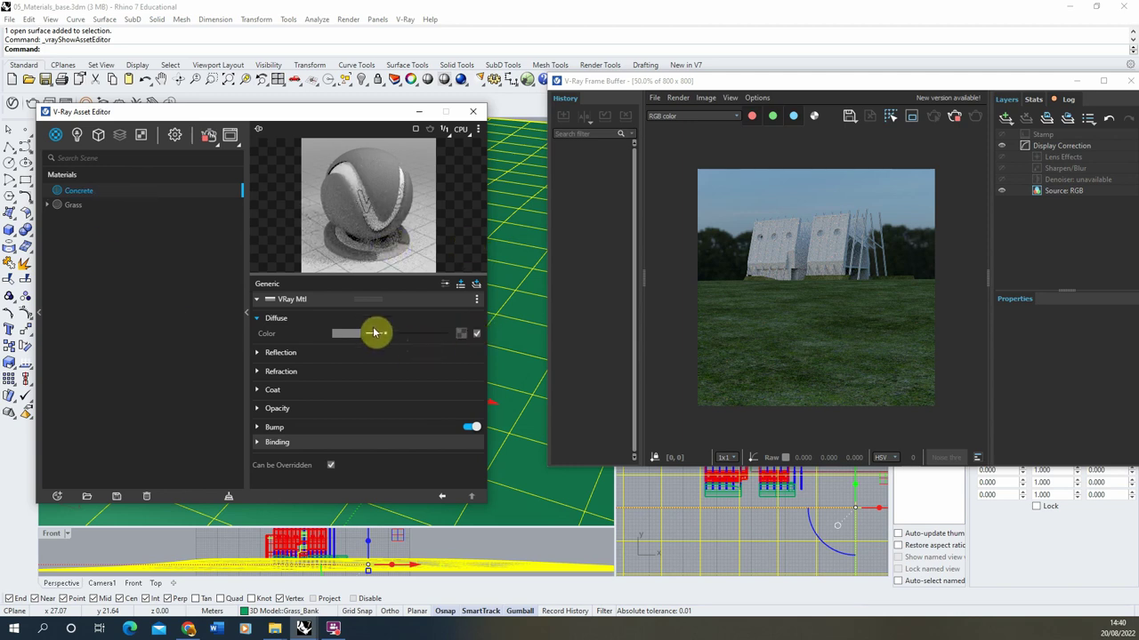
- Load the concrete-diffuse_red image as a bitmap in the Concrete material's diffuse color
click(459, 335)
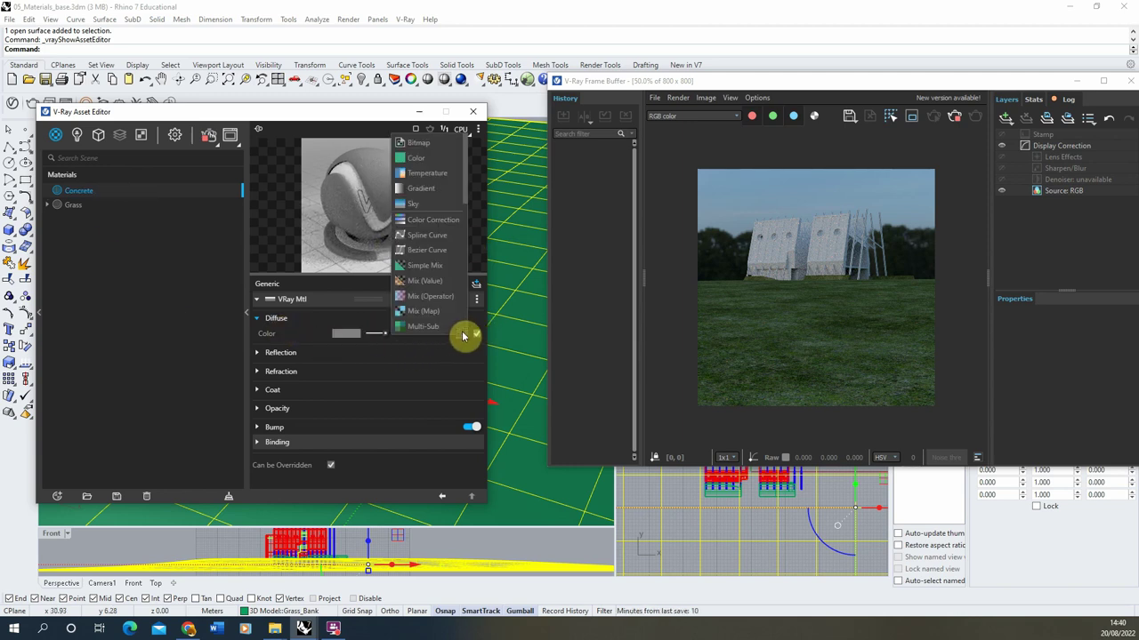
click(427, 139)
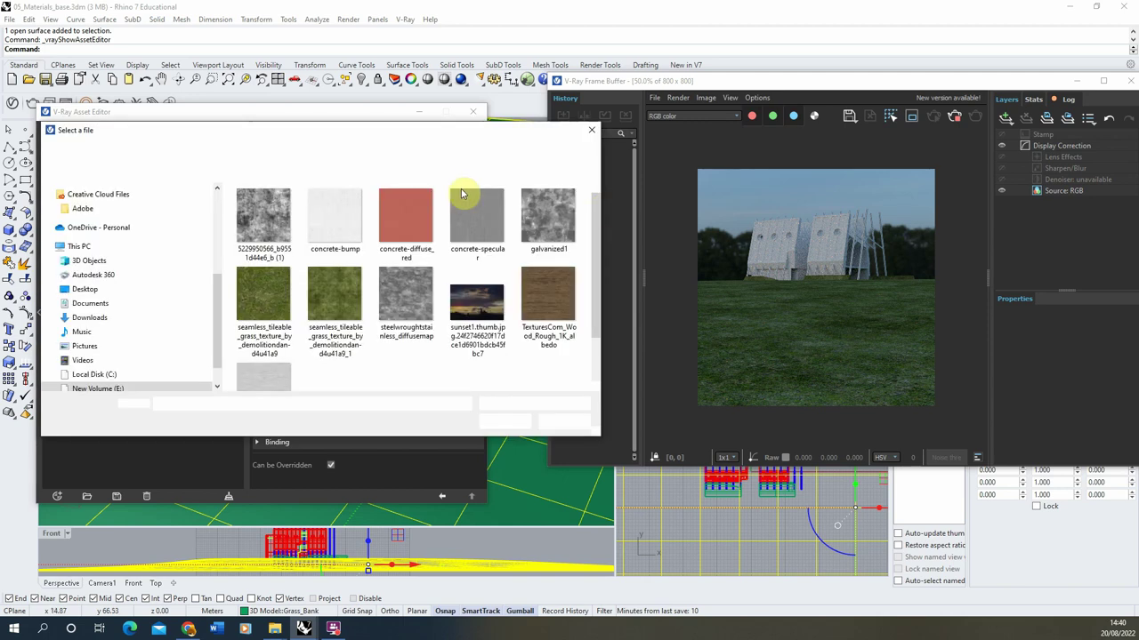
click(405, 222)
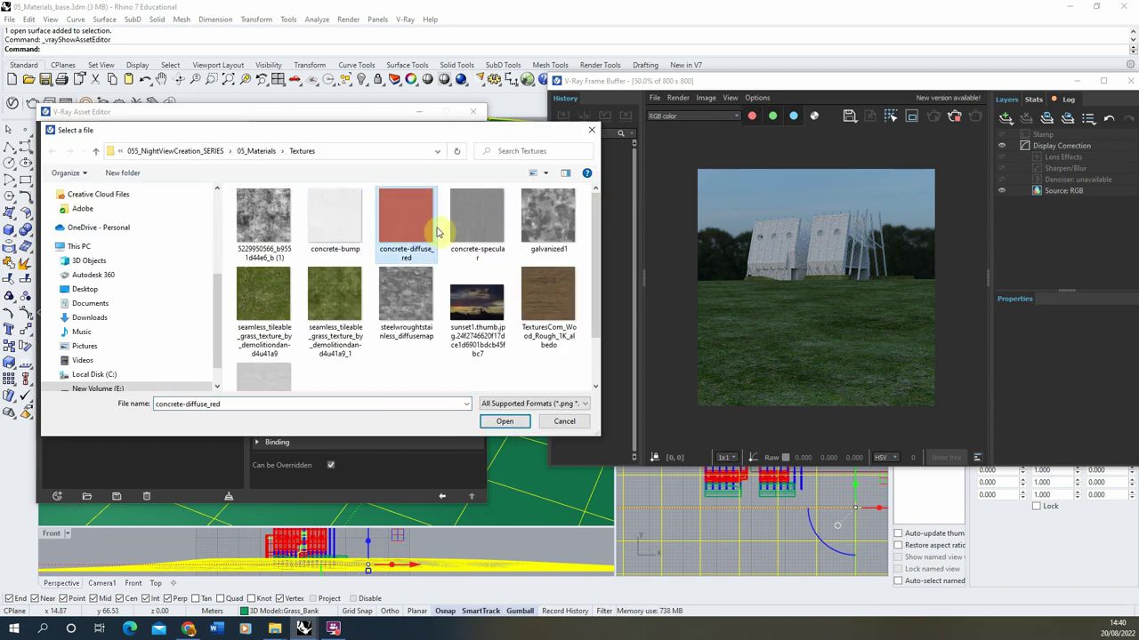
click(505, 421)
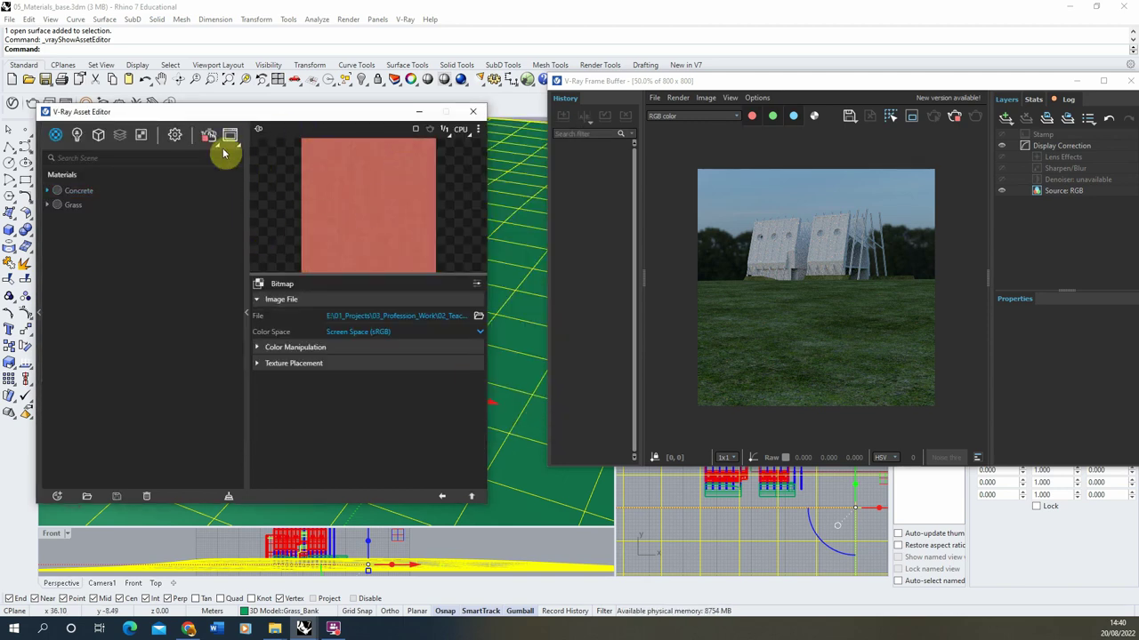
click(442, 496)
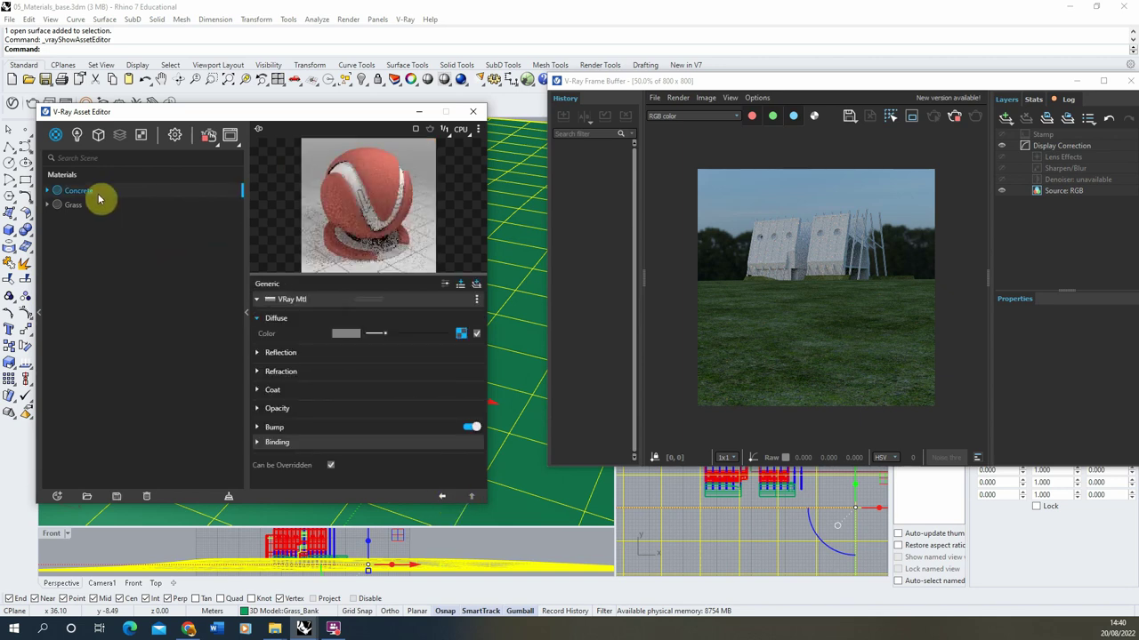
- Apply the Concrete material to the 3D Model::Walls layer
right_click(129, 193)
mouse_move(180, 233)
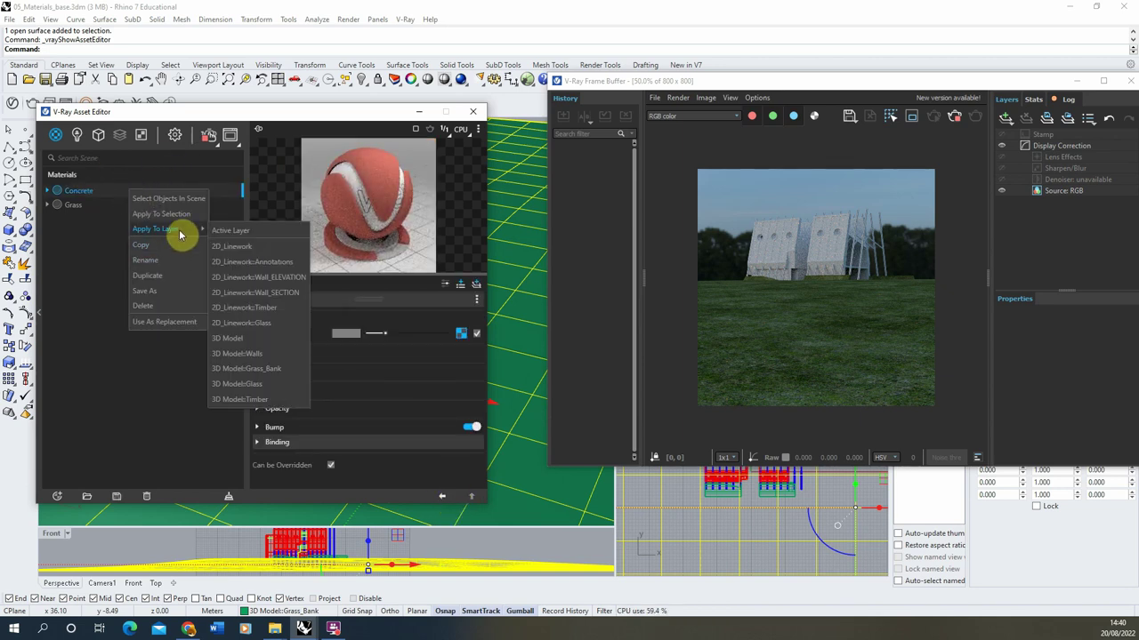
click(248, 355)
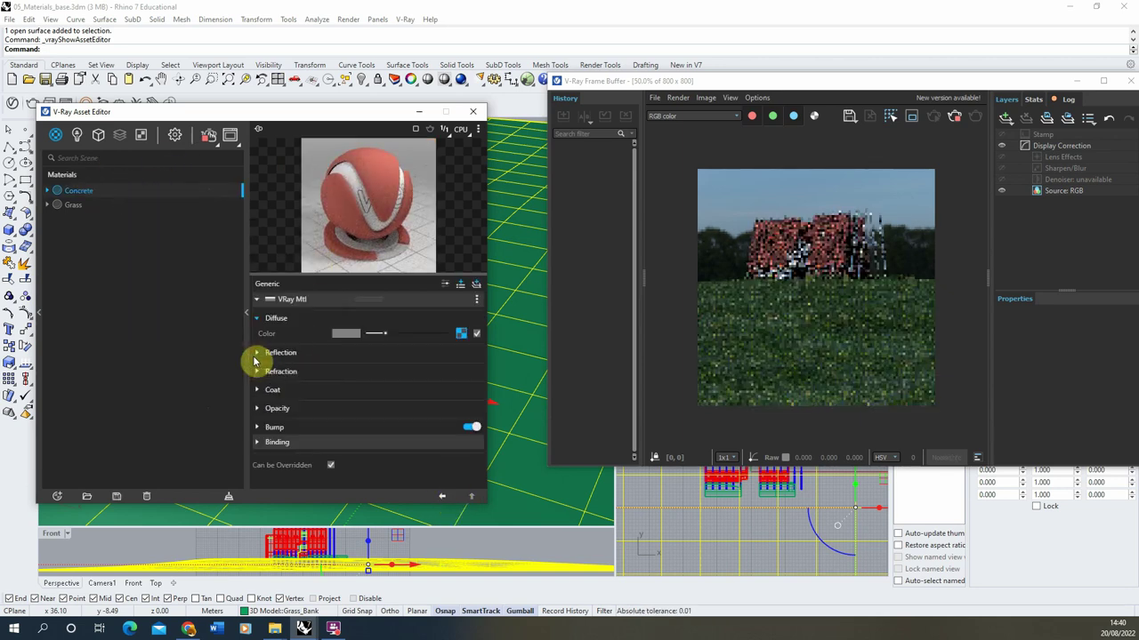
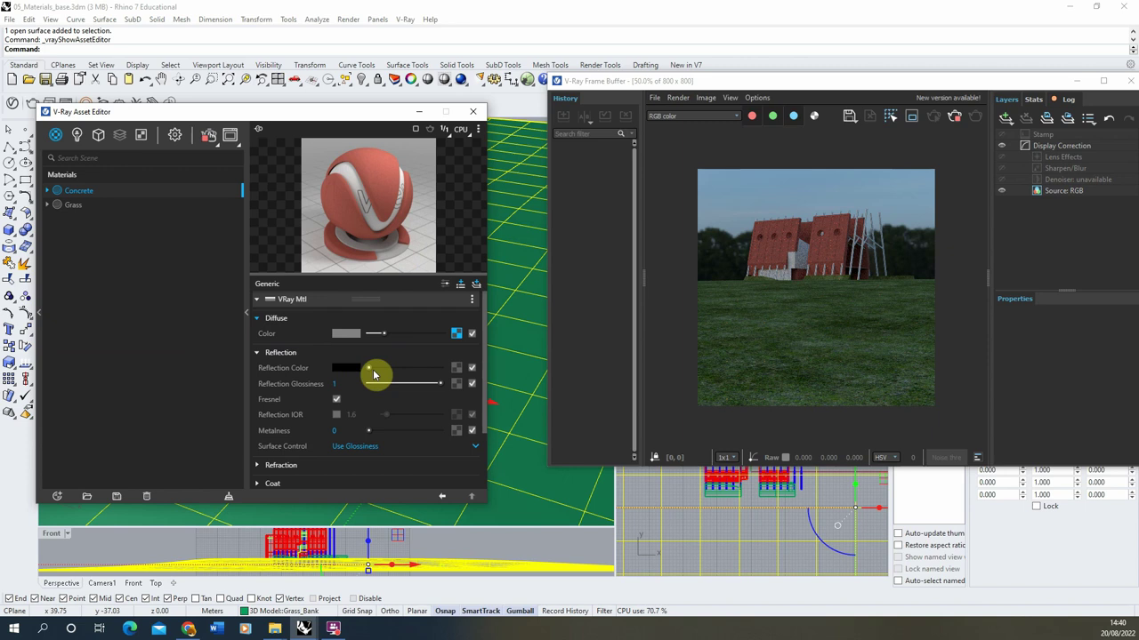
drag(371, 370, 397, 365)
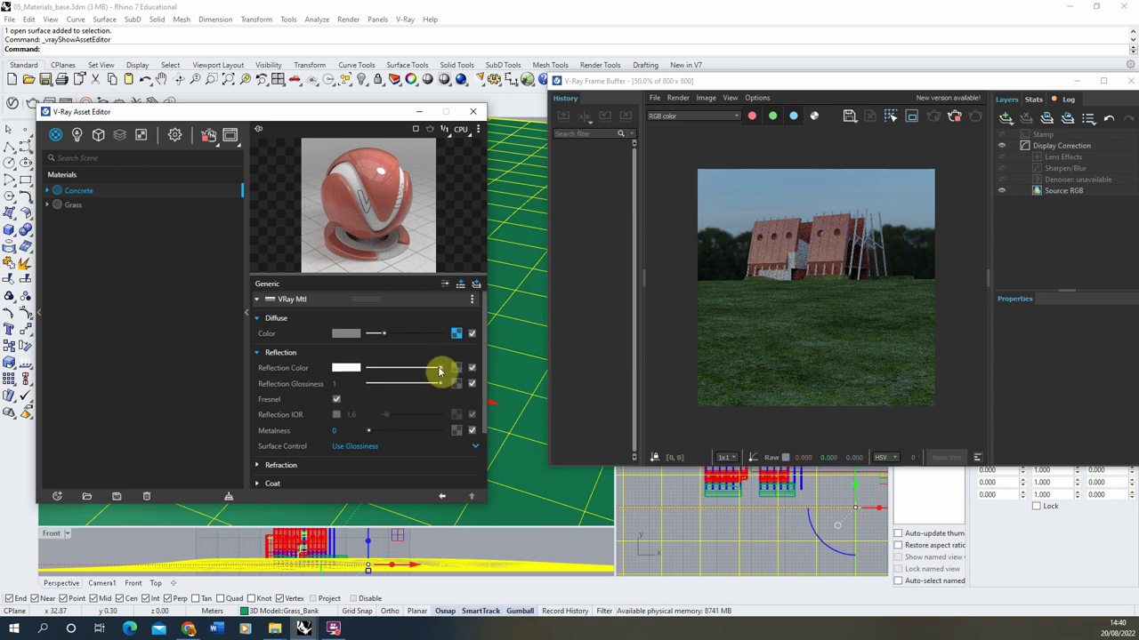
drag(437, 372, 498, 379)
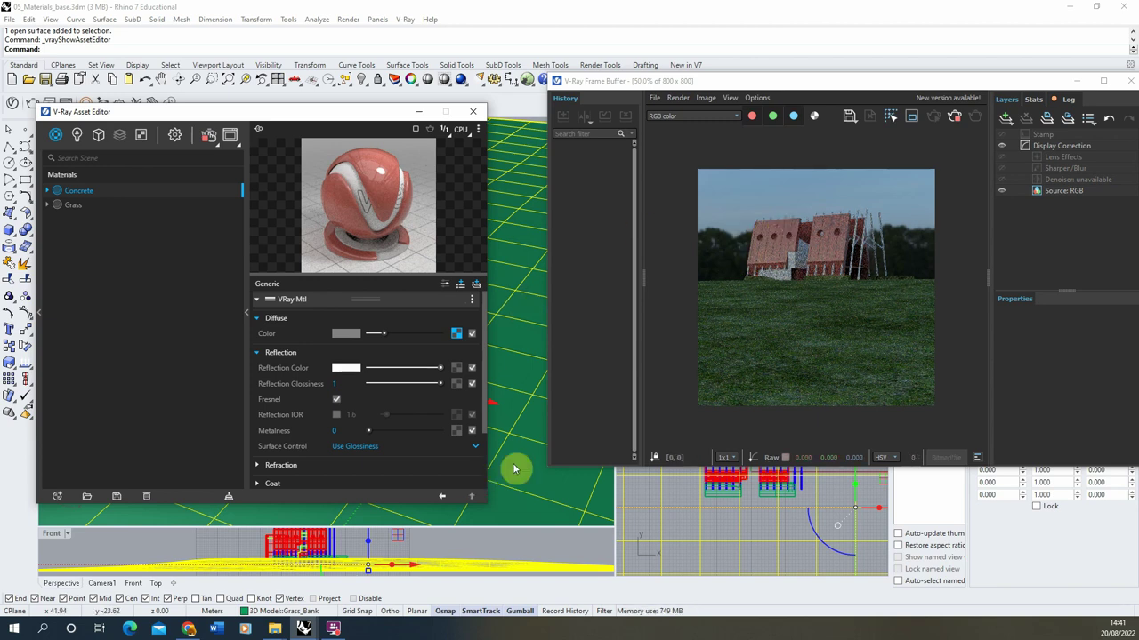
click(457, 374)
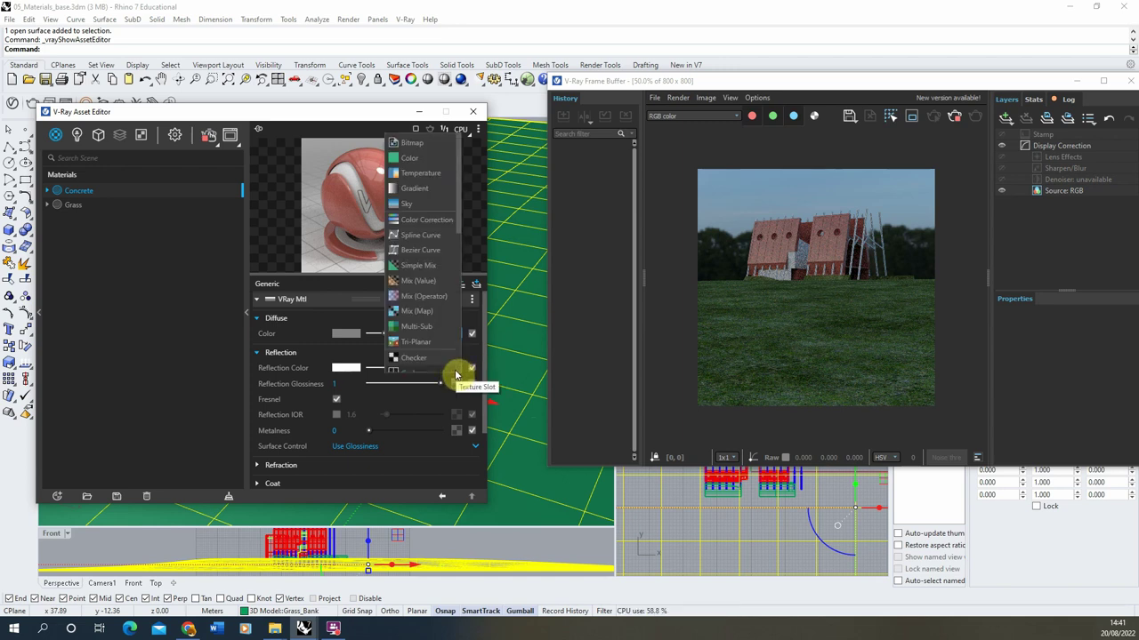
click(413, 153)
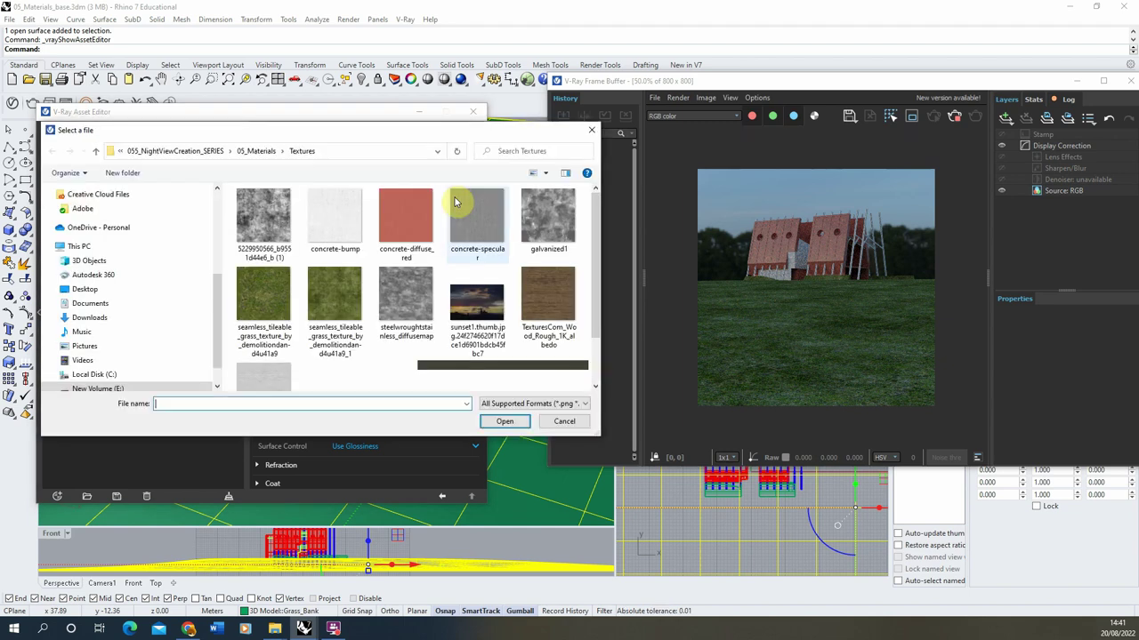
click(260, 230)
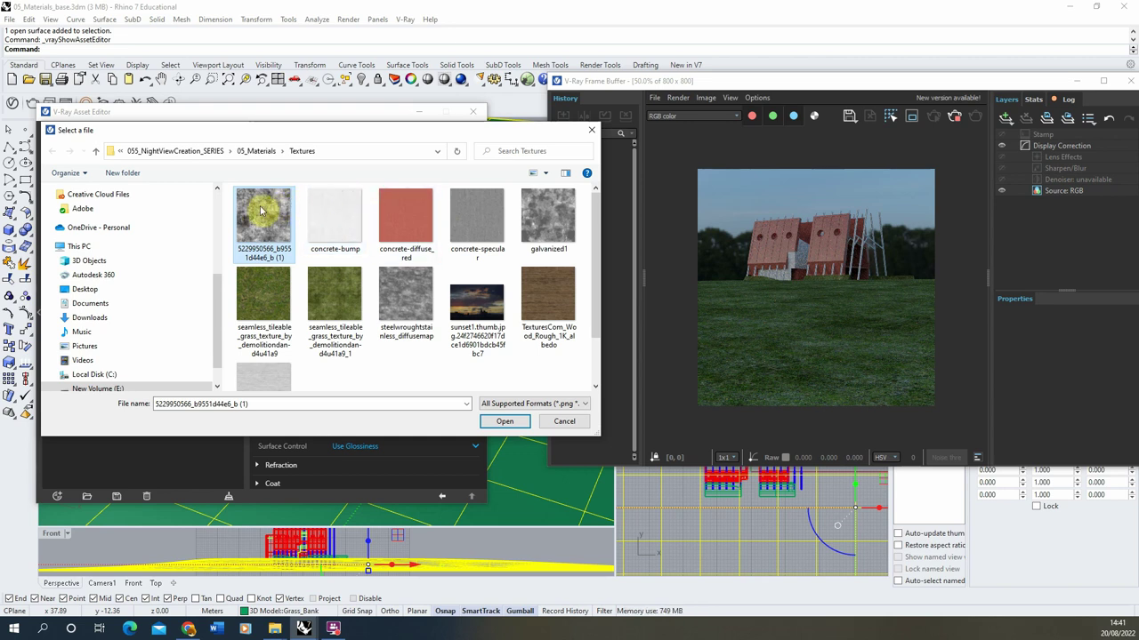
right_click(480, 374)
mouse_move(532, 382)
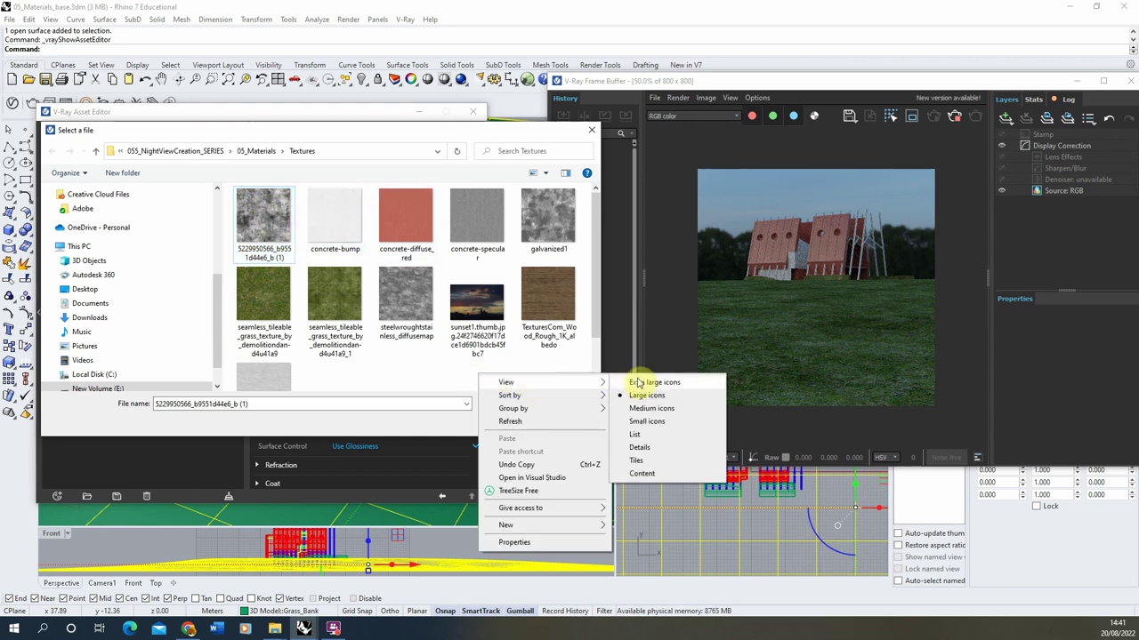
click(637, 368)
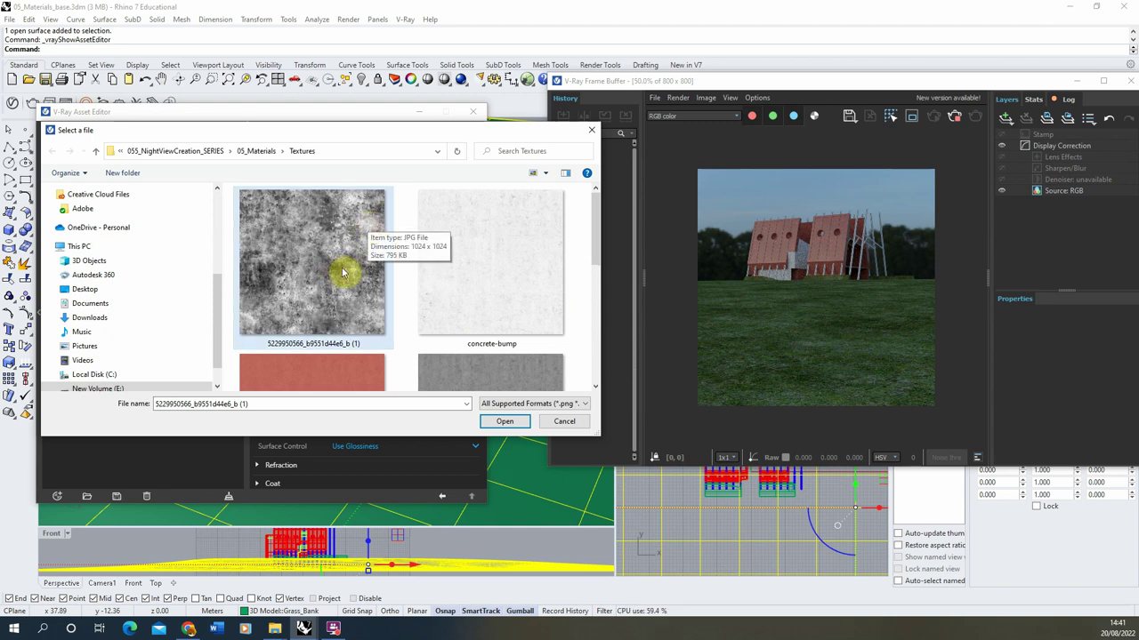
click(505, 420)
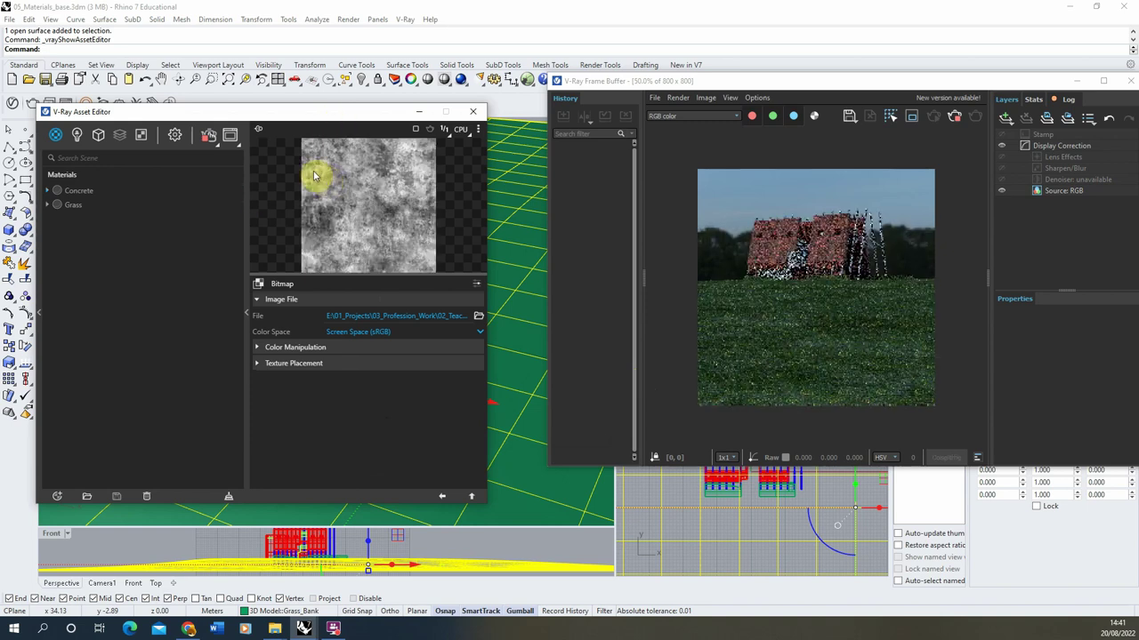
click(442, 496)
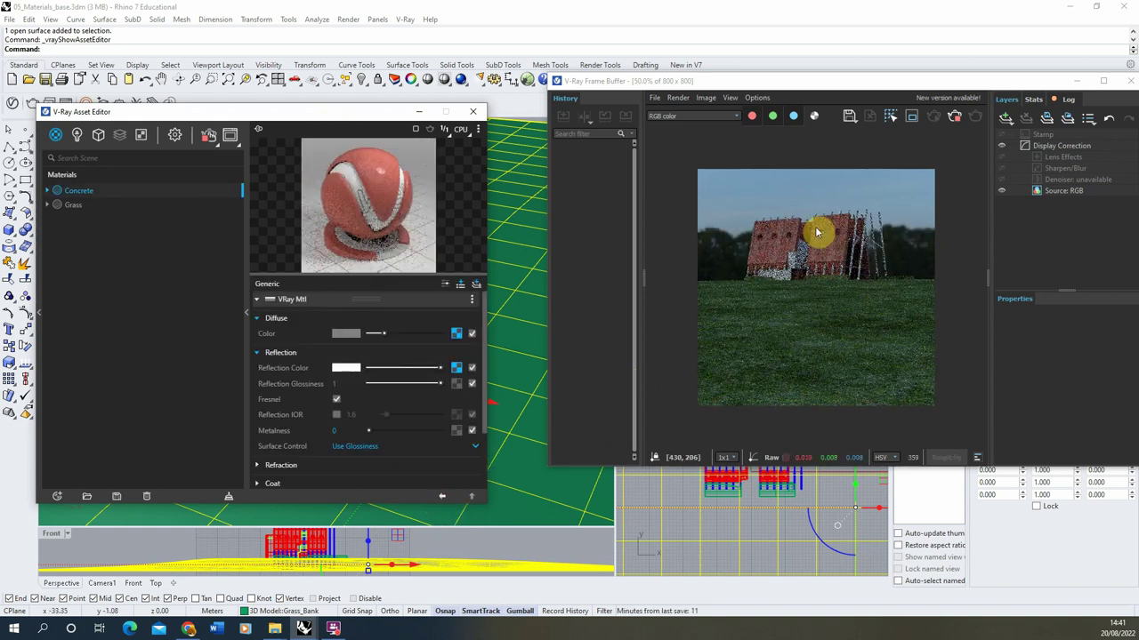
- Examine the reflections on the concrete wall panels up close and from a distance in the interactive render
scroll(805, 236, up, 2)
middle_drag(724, 287, 920, 288)
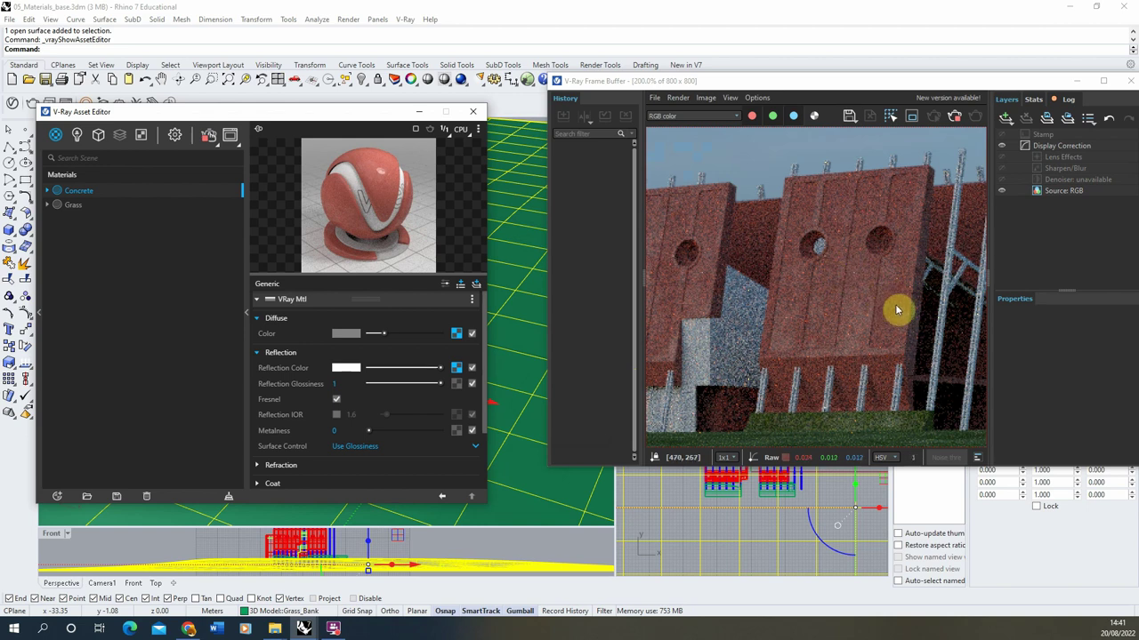
middle_drag(890, 246, 760, 273)
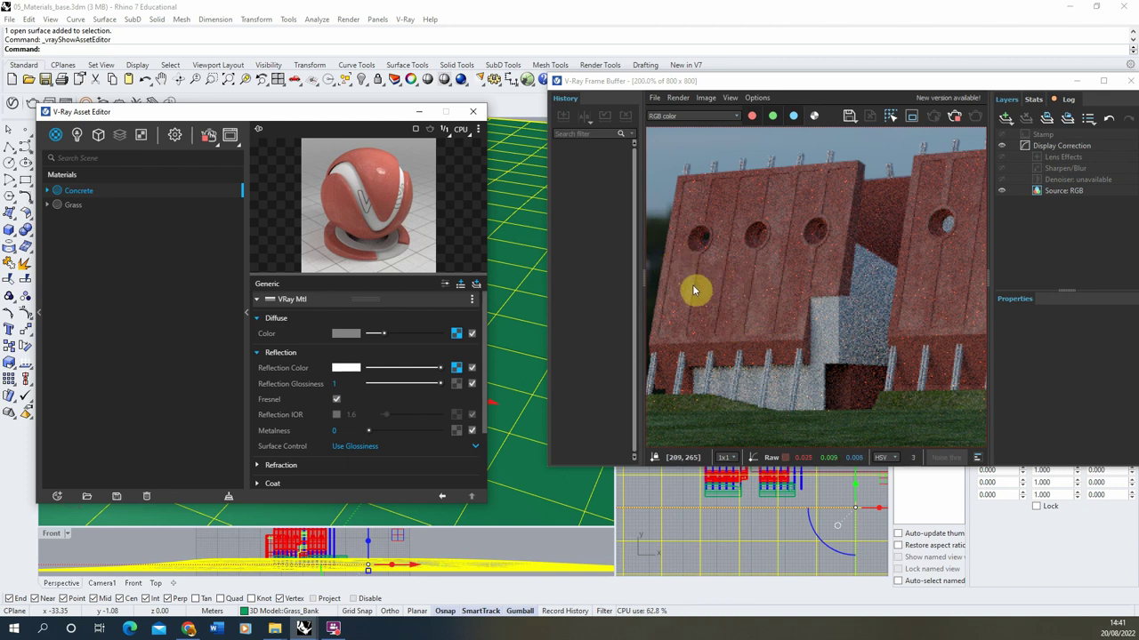
scroll(684, 296, down, 2)
scroll(845, 289, up, 2)
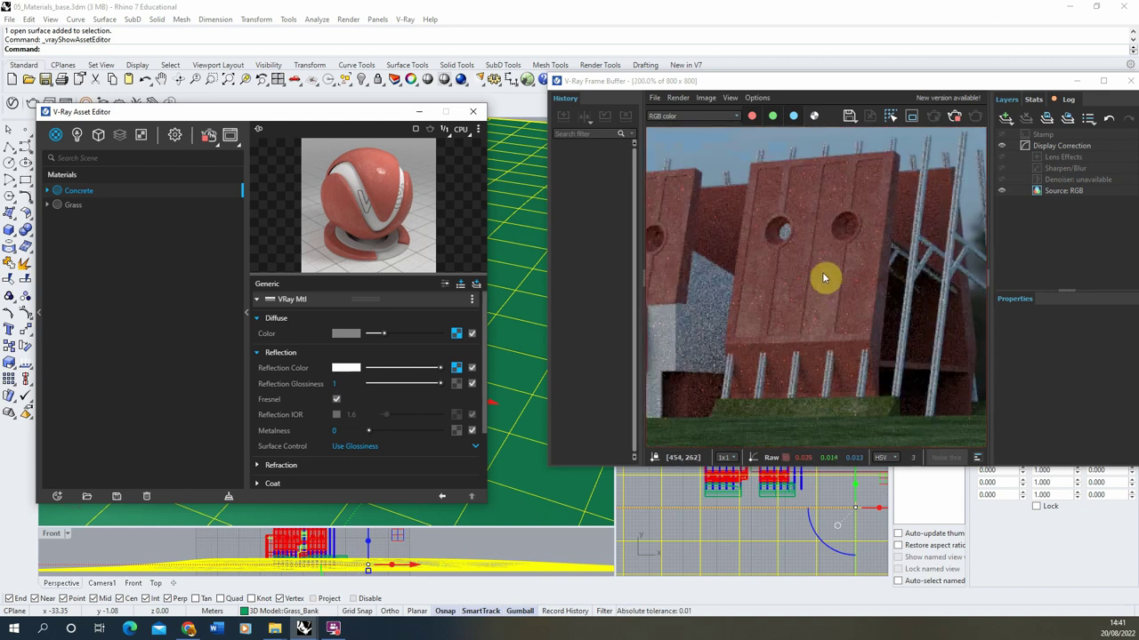
scroll(920, 298, down, 2)
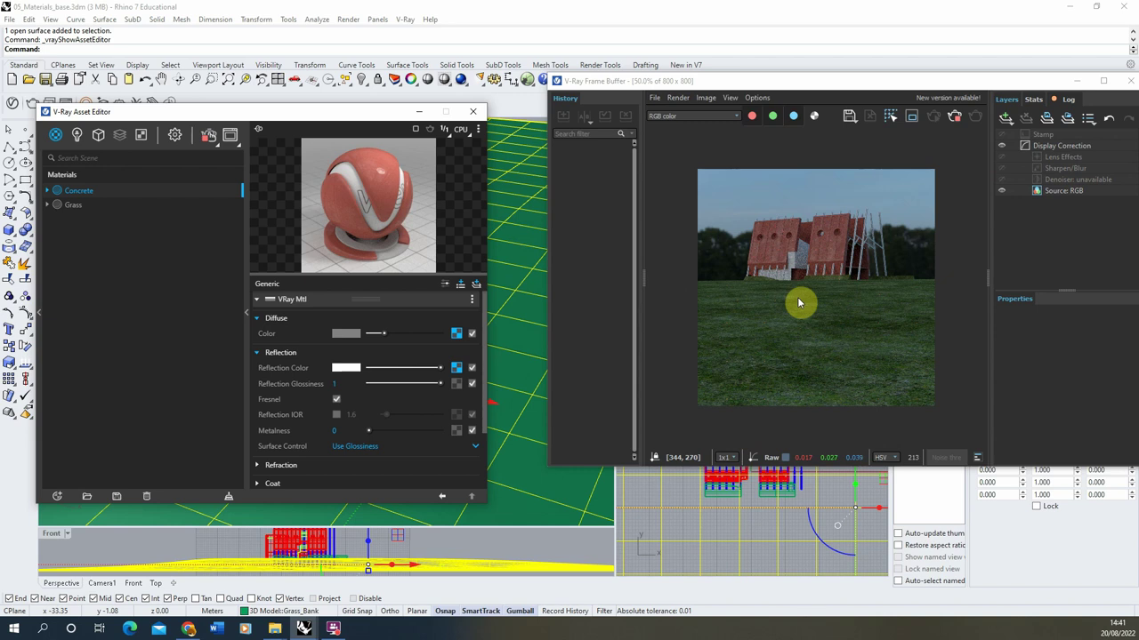
scroll(832, 267, up, 3)
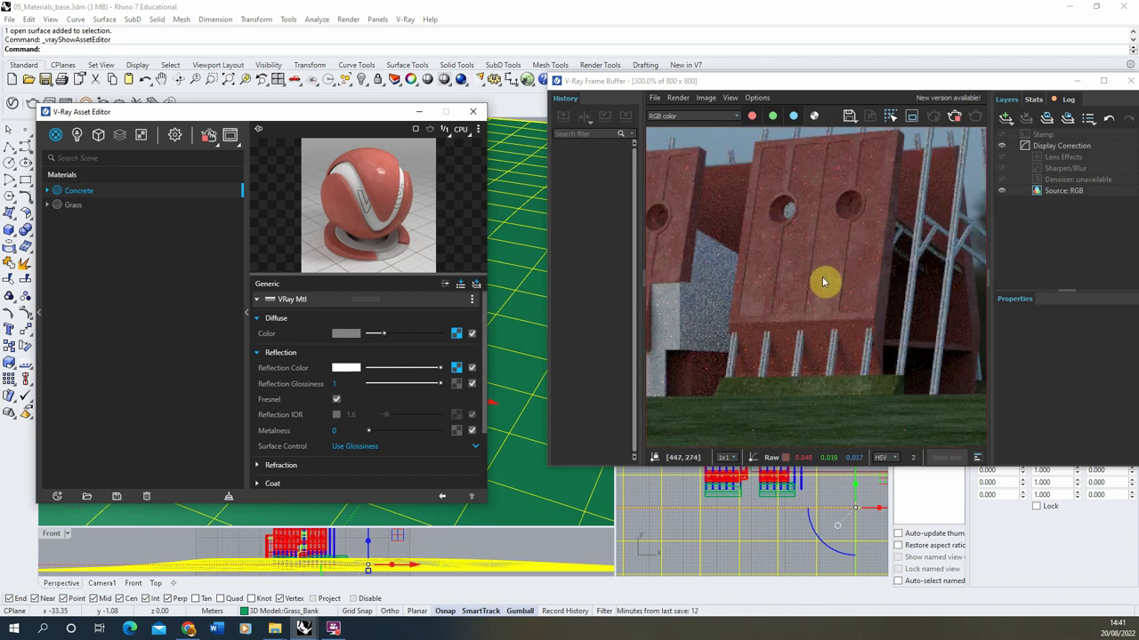
scroll(856, 333, down, 2)
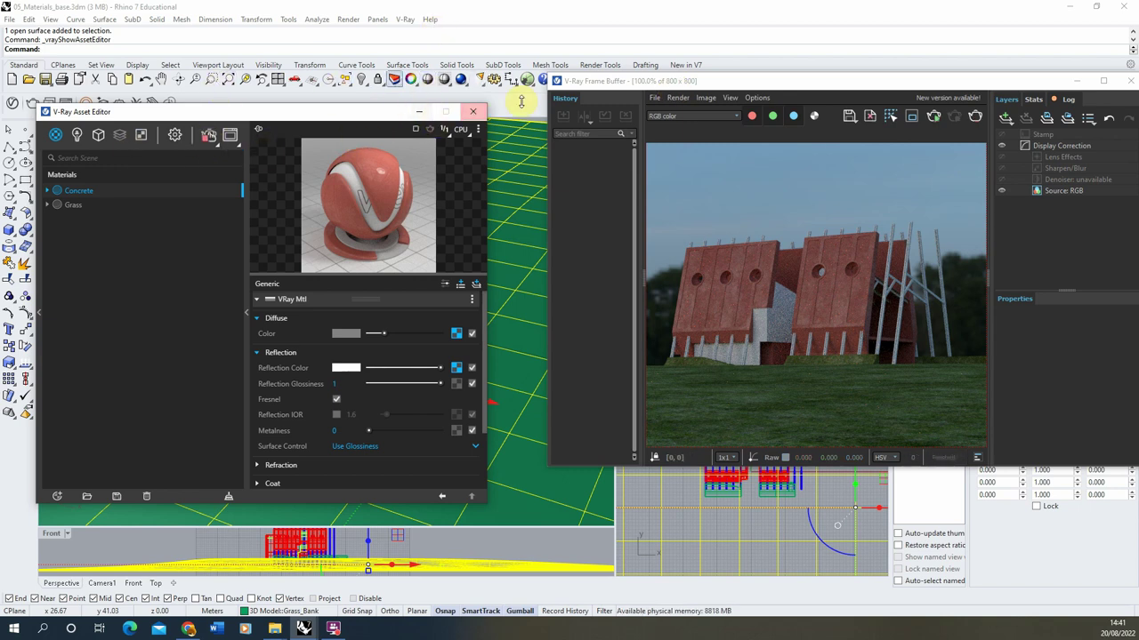
- Minimize the frame buffer and the asset editor, and show the layer list
click(1077, 81)
click(417, 112)
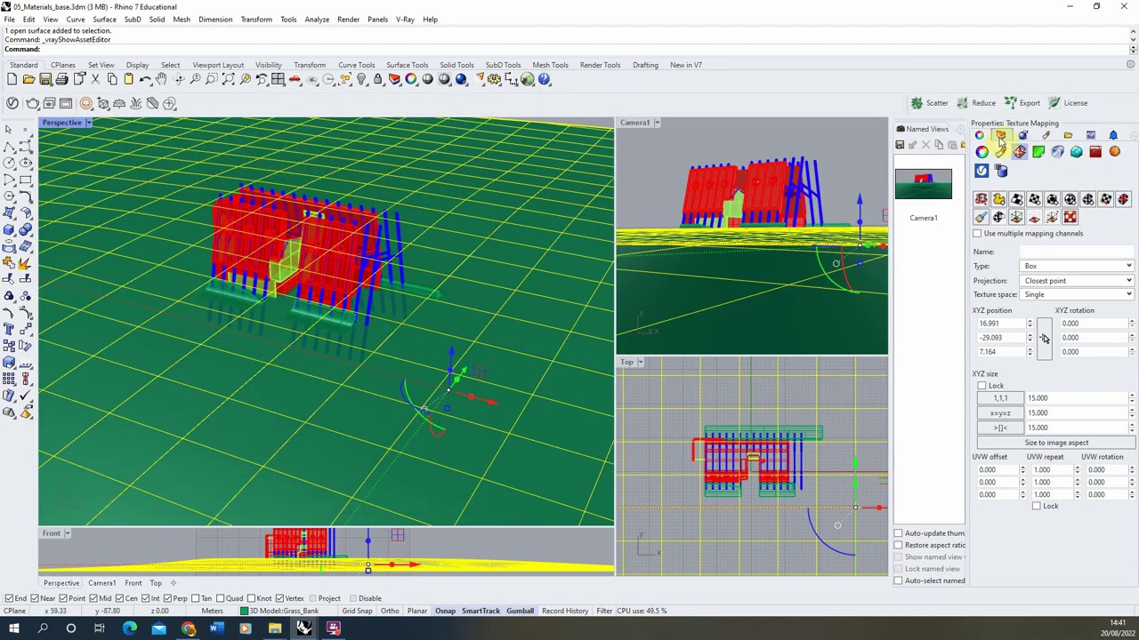
click(999, 136)
right_click(1042, 264)
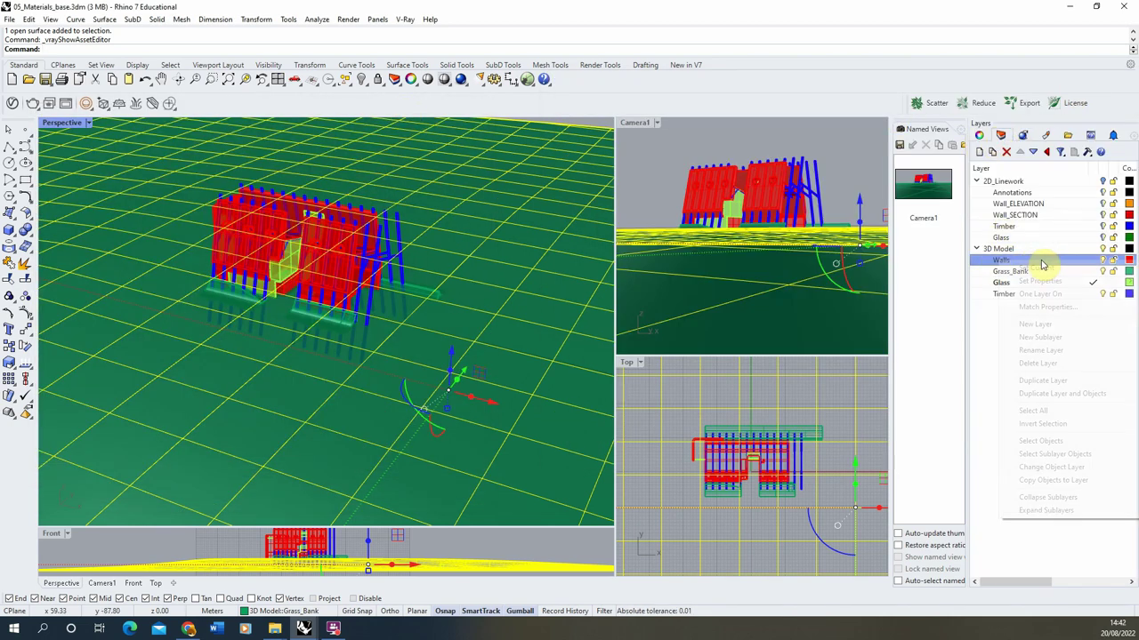
click(1043, 440)
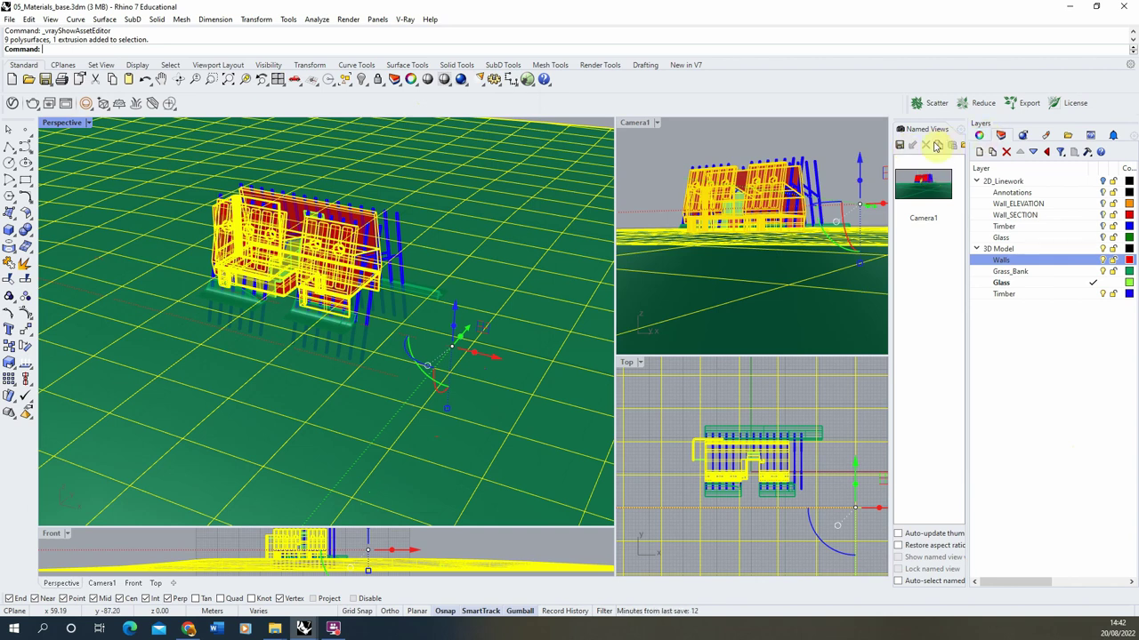
click(817, 149)
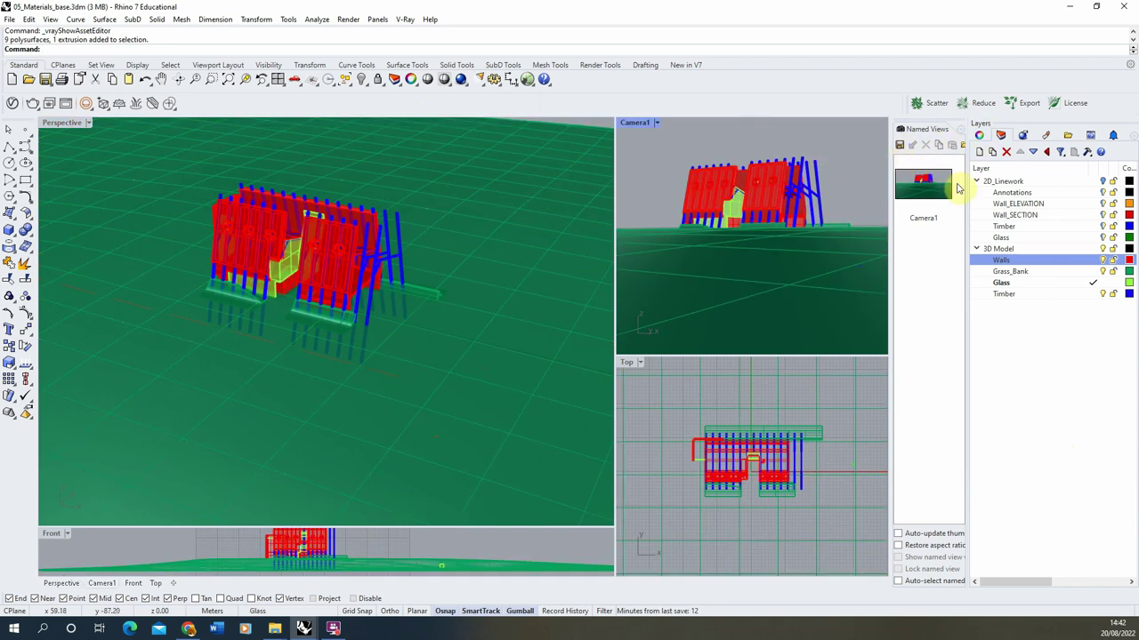
- Apply capped box mapping to all objects on the 3D Model::Walls layer, drawing a box about 16.3 by 23.1 by 14.9 m beside the building
right_click(1032, 267)
click(1044, 442)
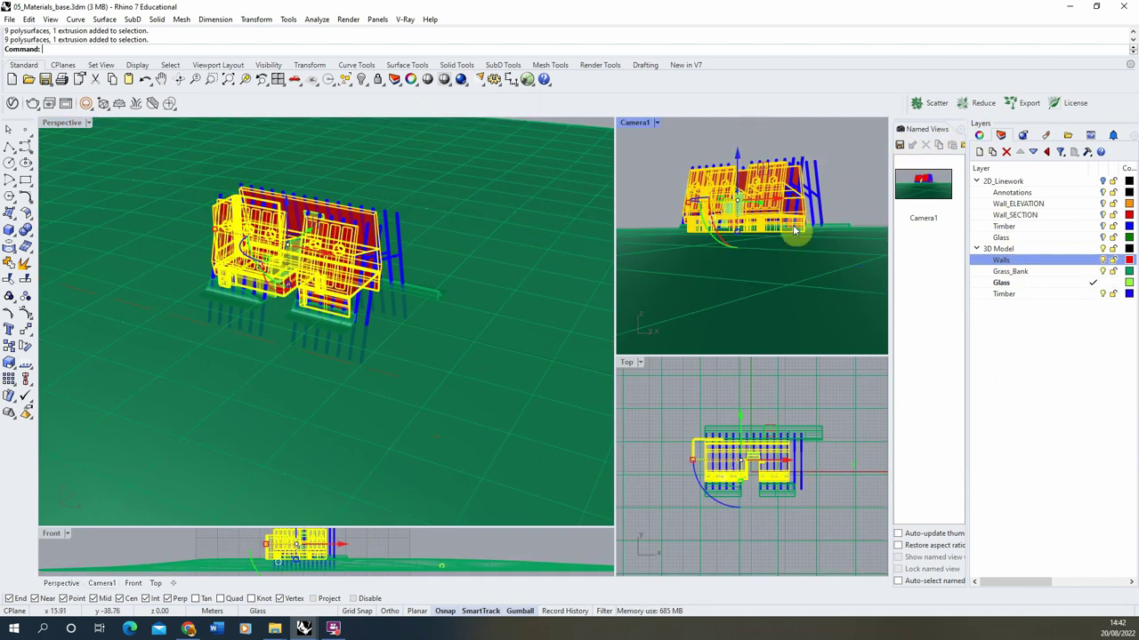
click(979, 135)
click(1051, 200)
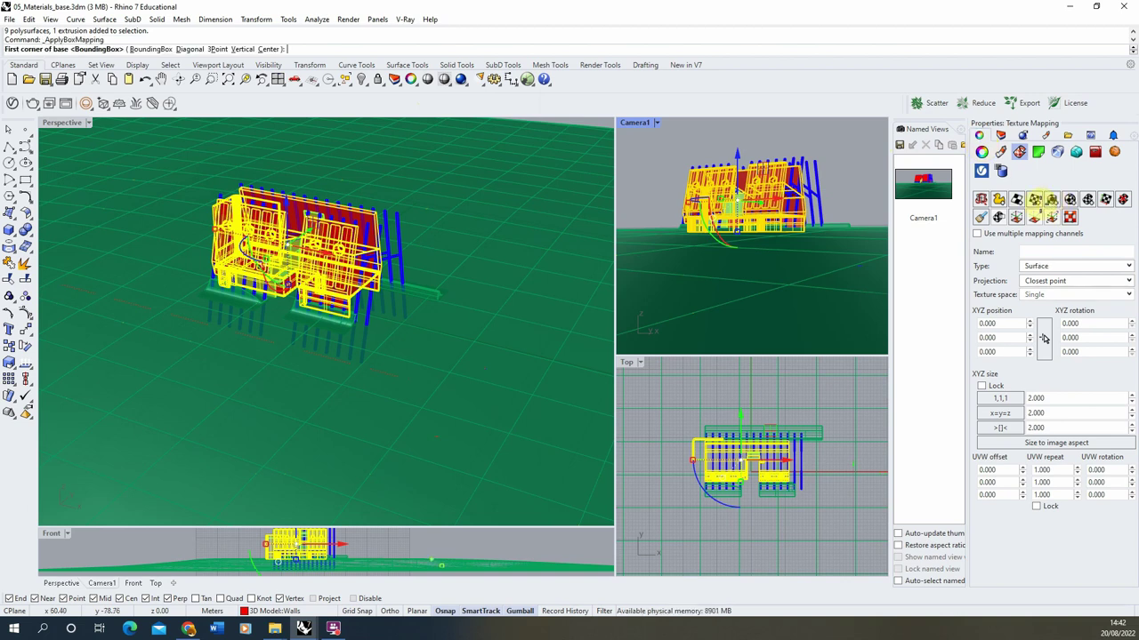
click(419, 379)
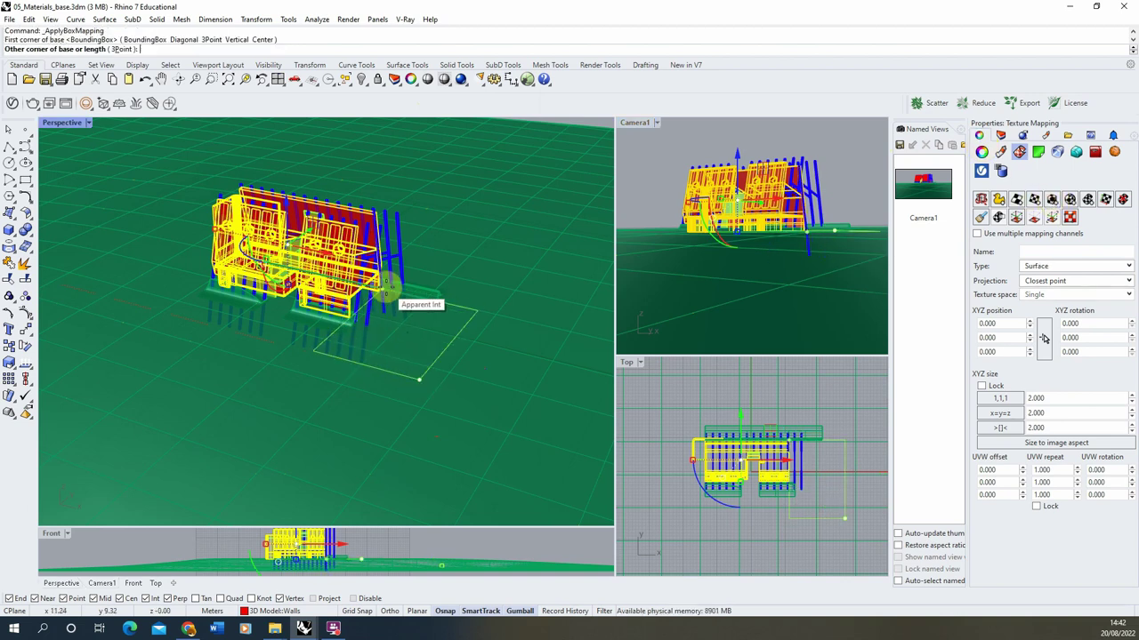
click(402, 302)
click(397, 213)
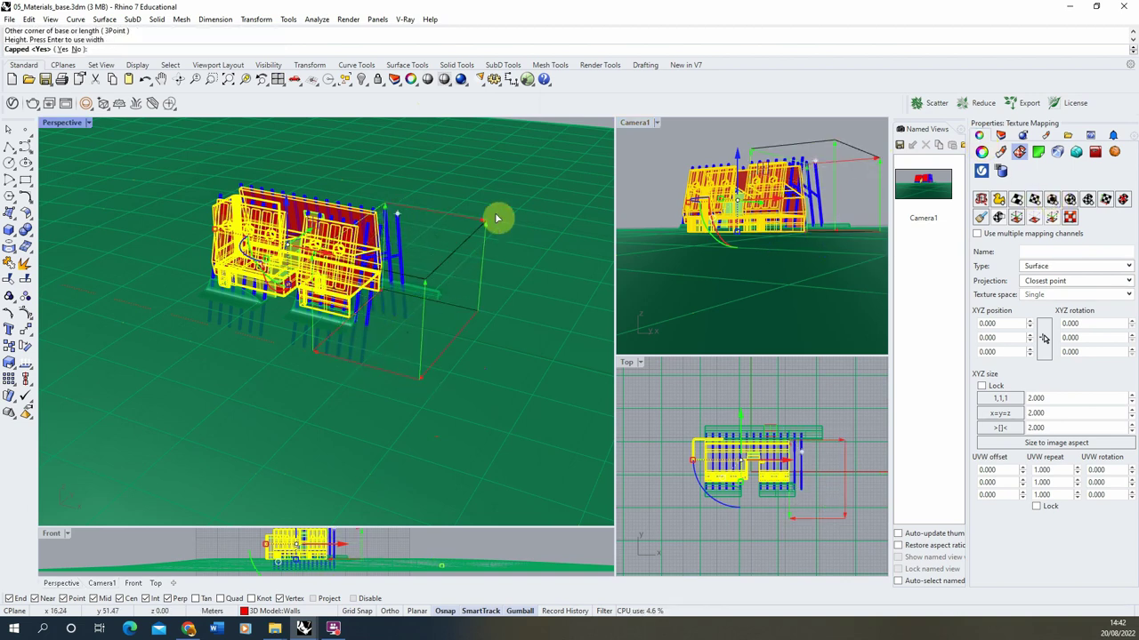
key(Return)
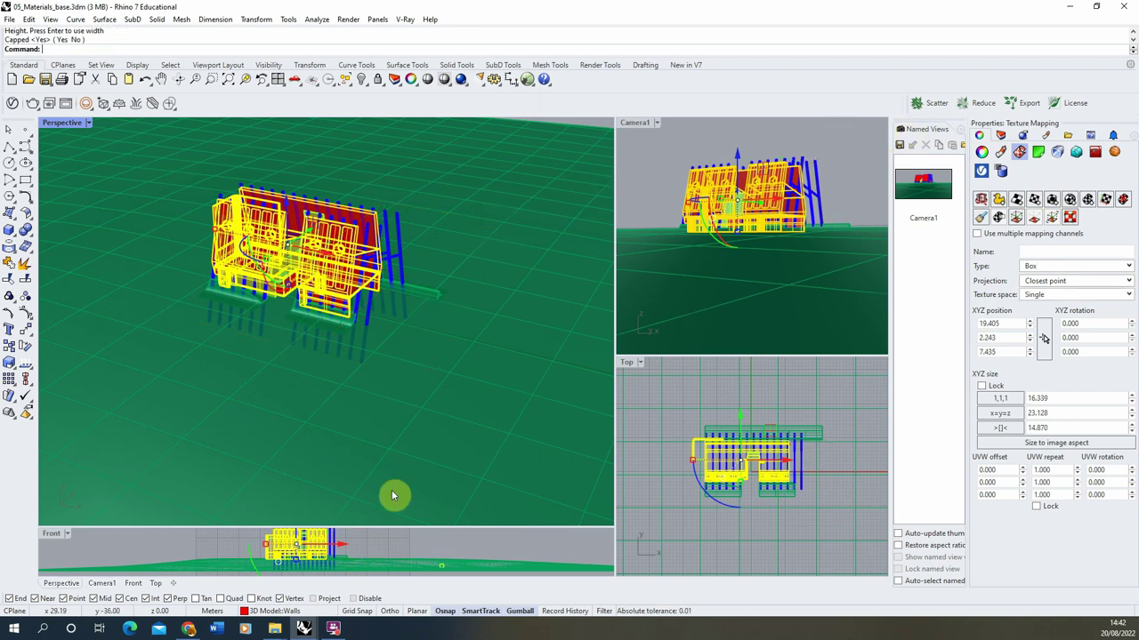
click(851, 154)
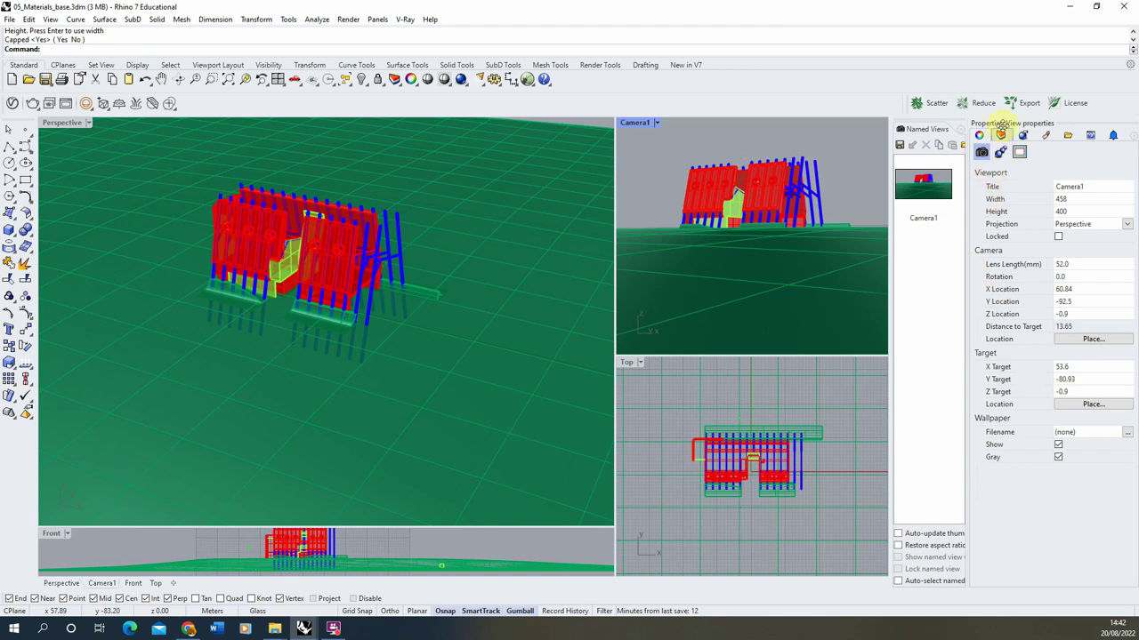
- Reselect all objects on the 3D Model::Walls layer and show their texture mapping properties
click(1001, 137)
right_click(1052, 260)
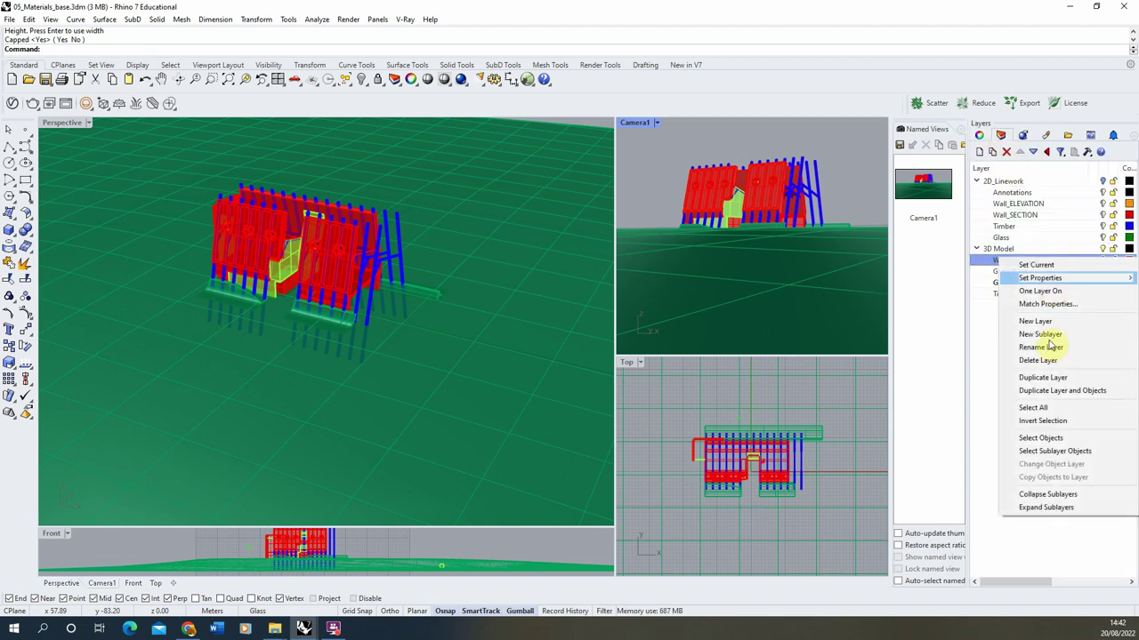
click(1043, 438)
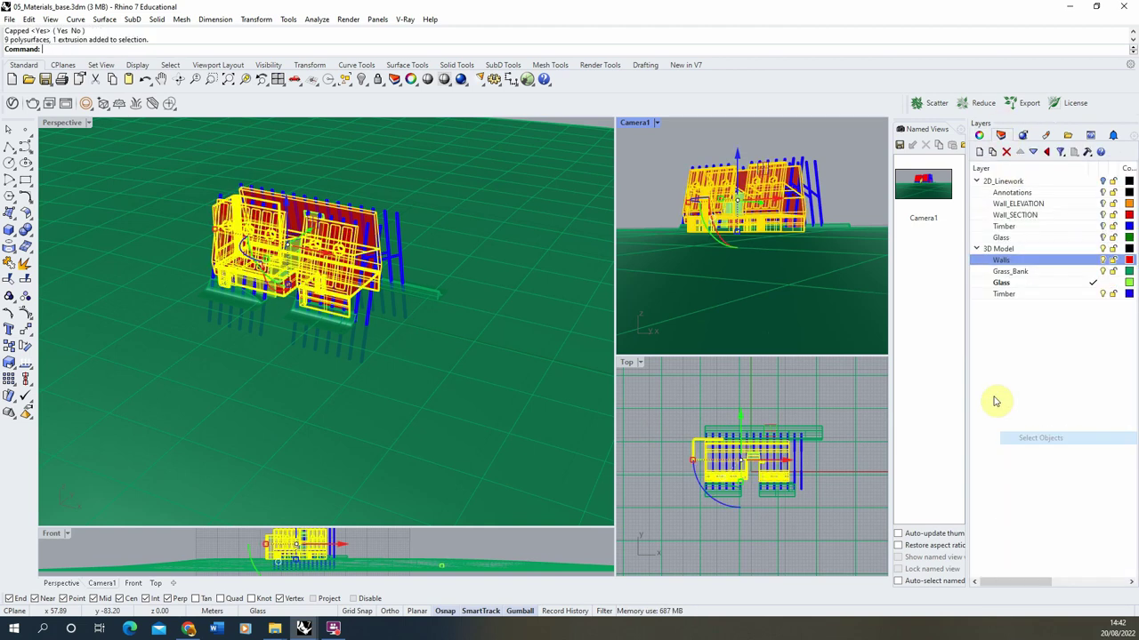
click(979, 134)
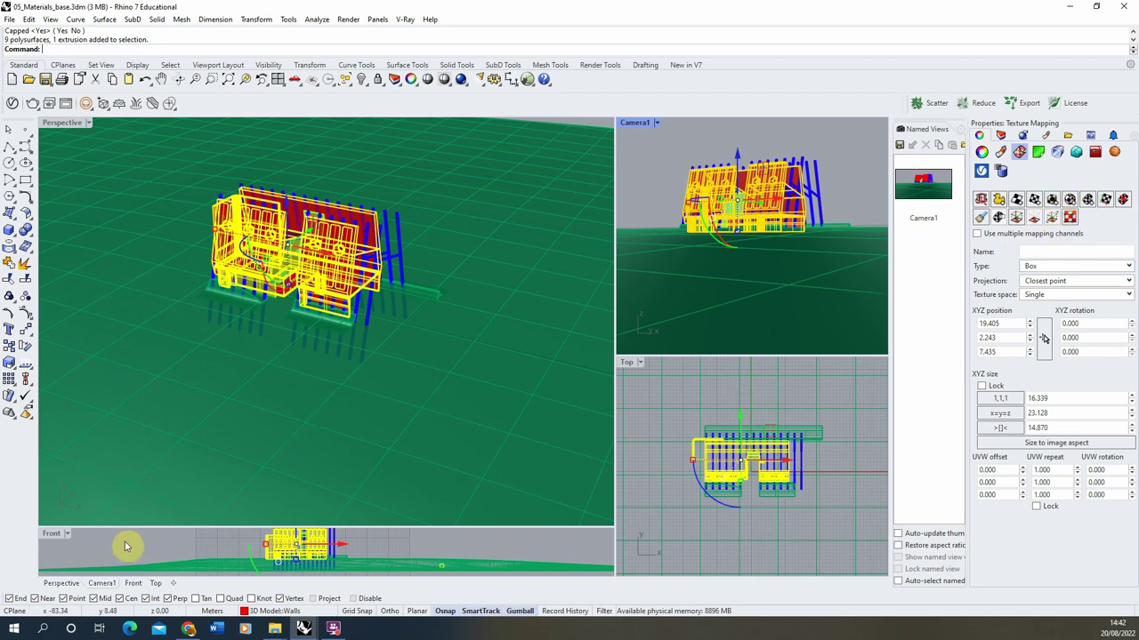
- Reopen the frame buffer, move it clear of the Camera1 view and mapping properties, and start an interactive render
click(56, 104)
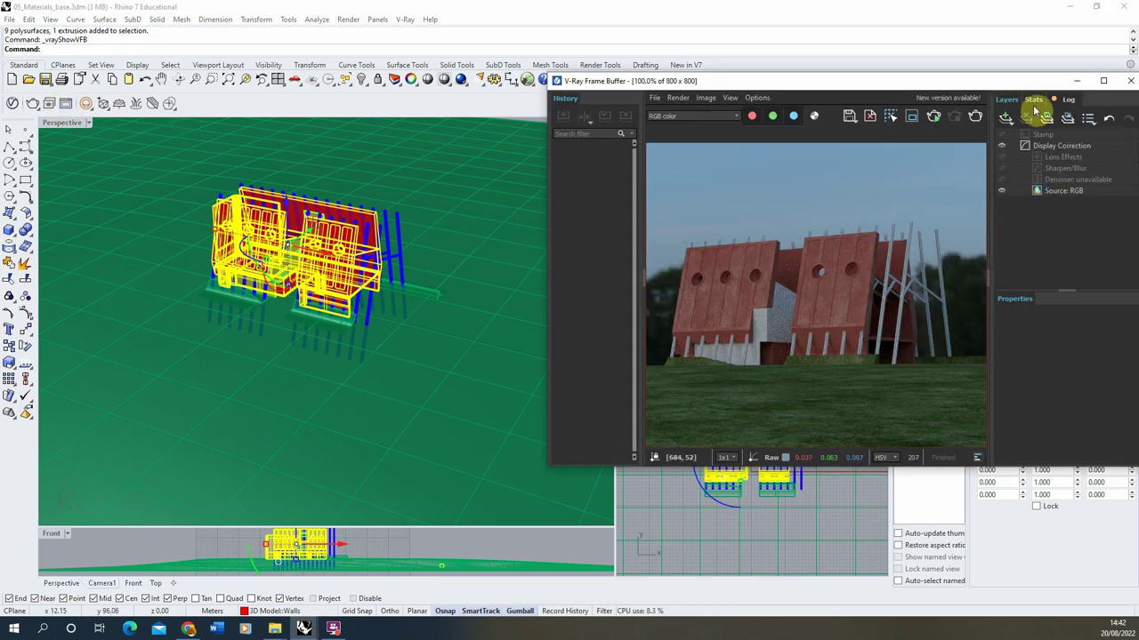
drag(979, 103, 393, 100)
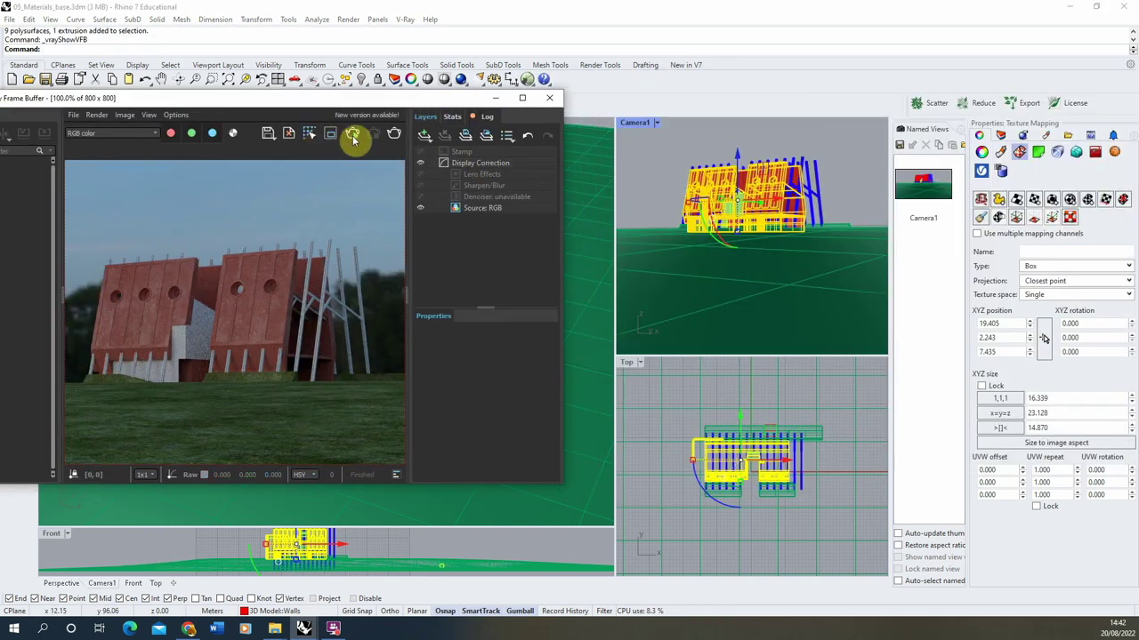
click(353, 138)
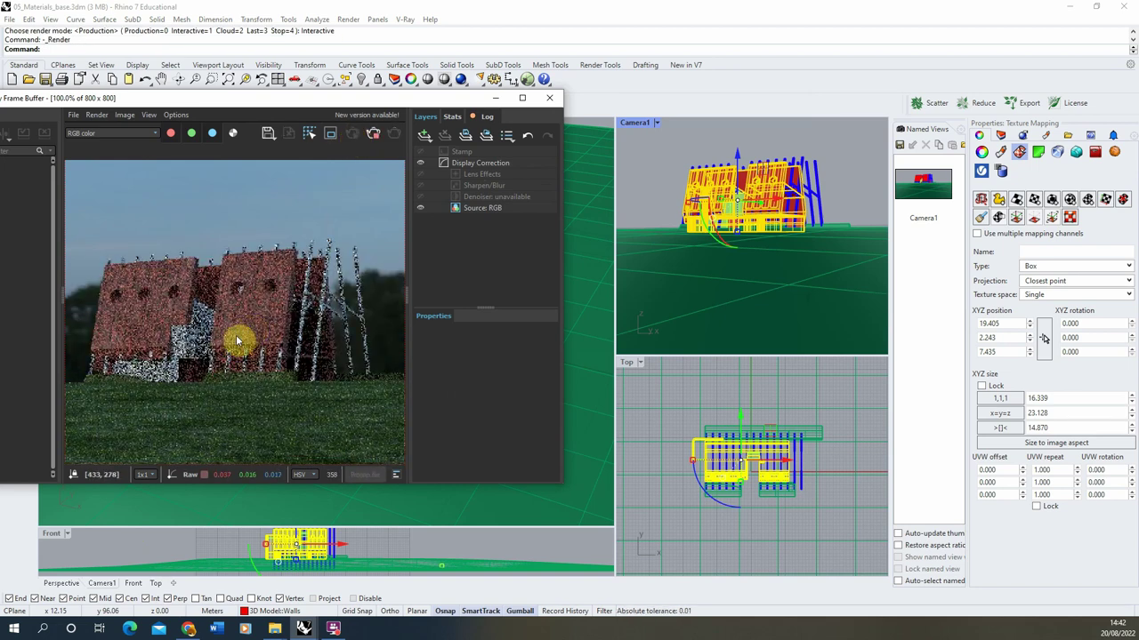
- Set the XYZ size of the box mapping on the wall objects to 12 by 12 by 12
scroll(249, 330, up, 1)
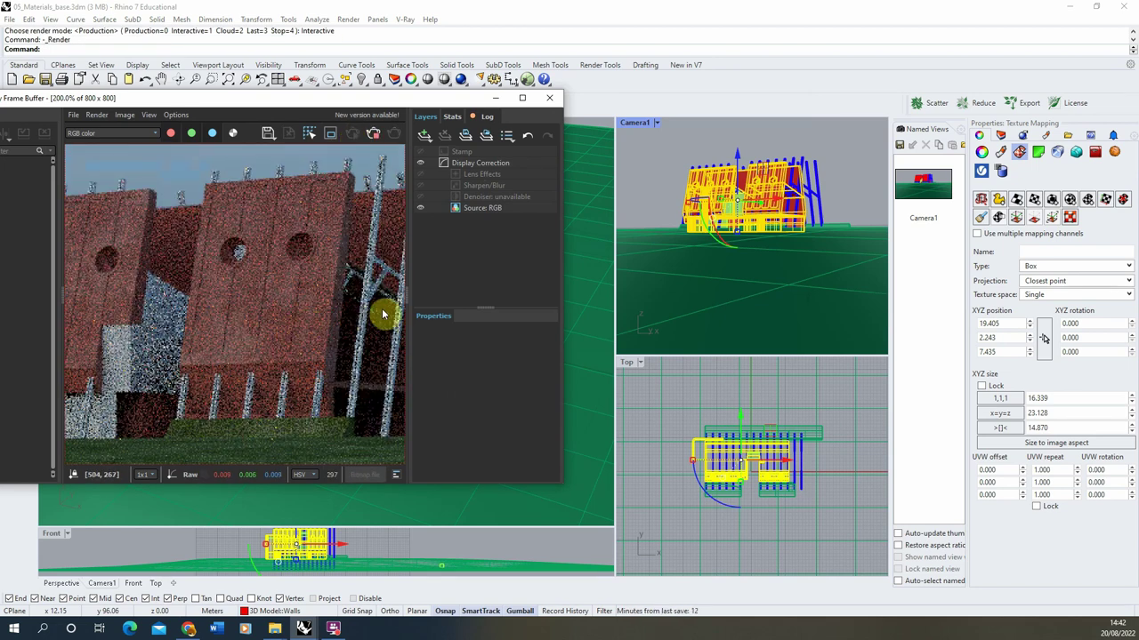
scroll(360, 313, down, 1)
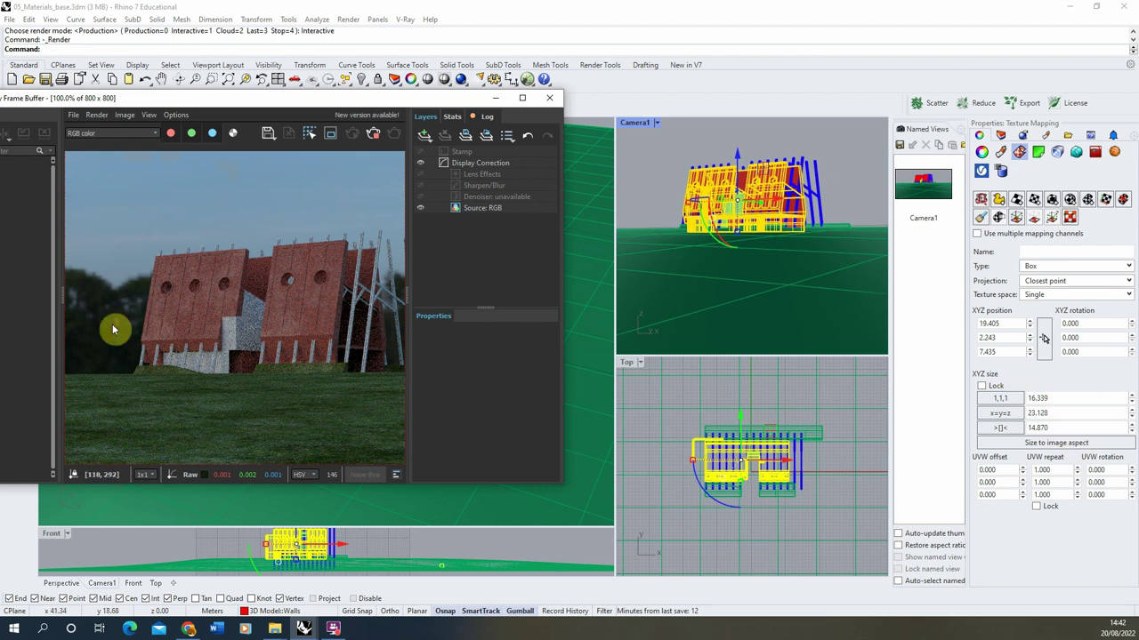
scroll(112, 329, up, 1)
click(973, 408)
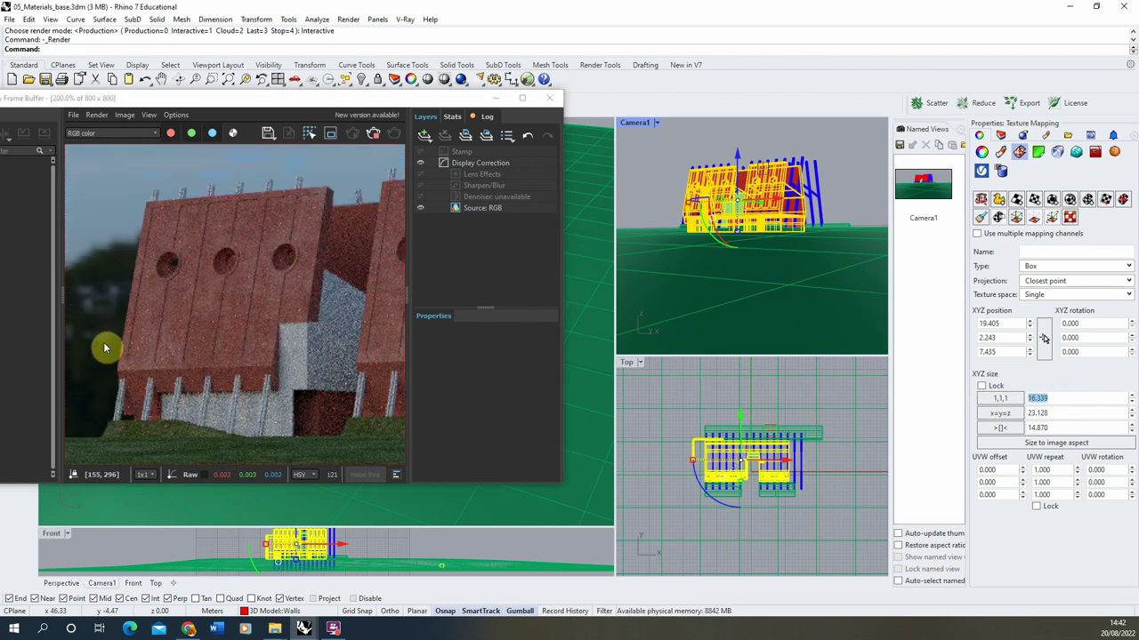
scroll(103, 347, down, 1)
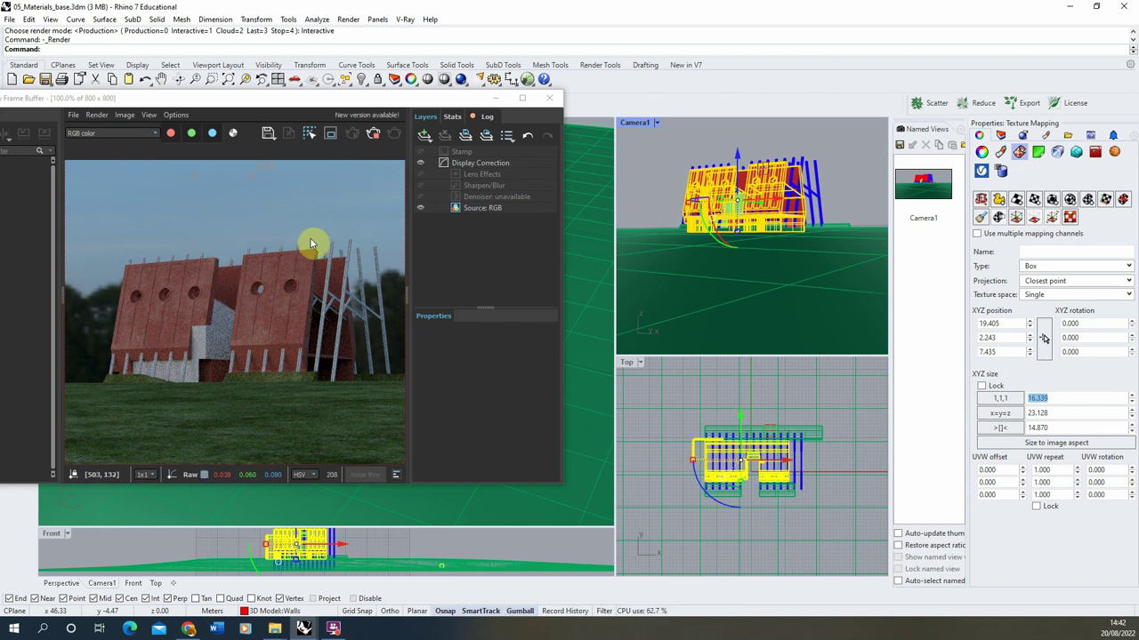
text(1)
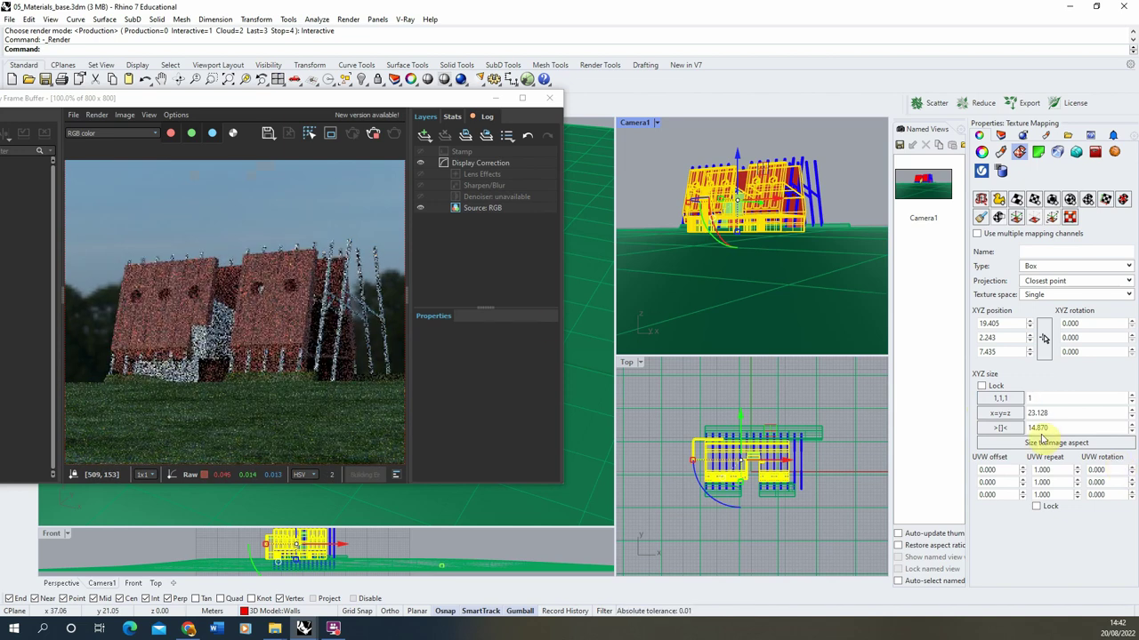
text(2)
key(Tab)
text(12)
key(Tab)
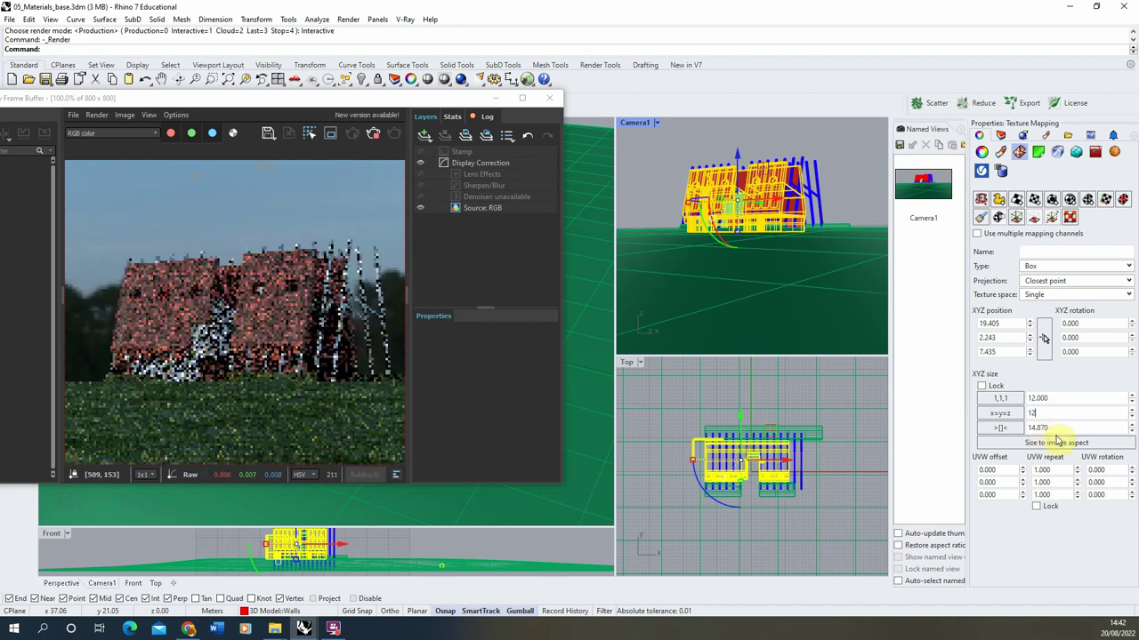
text(12)
key(Tab)
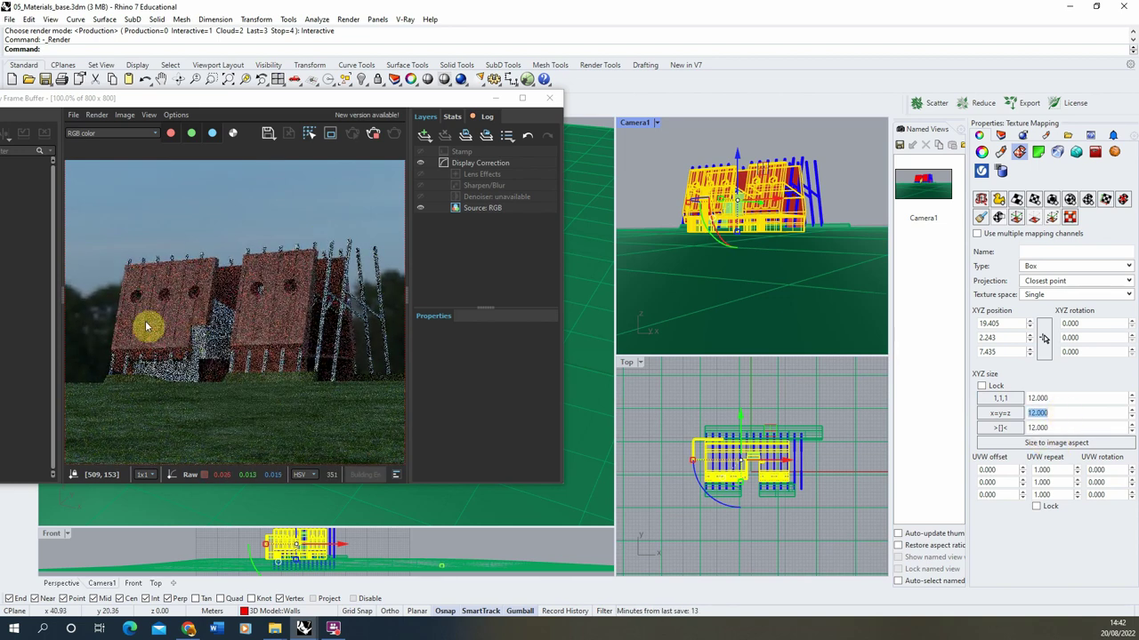
- Examine the concrete texture on the walls in the interactive render at several zoom levels, restarting the render along the way
scroll(192, 324, up, 1)
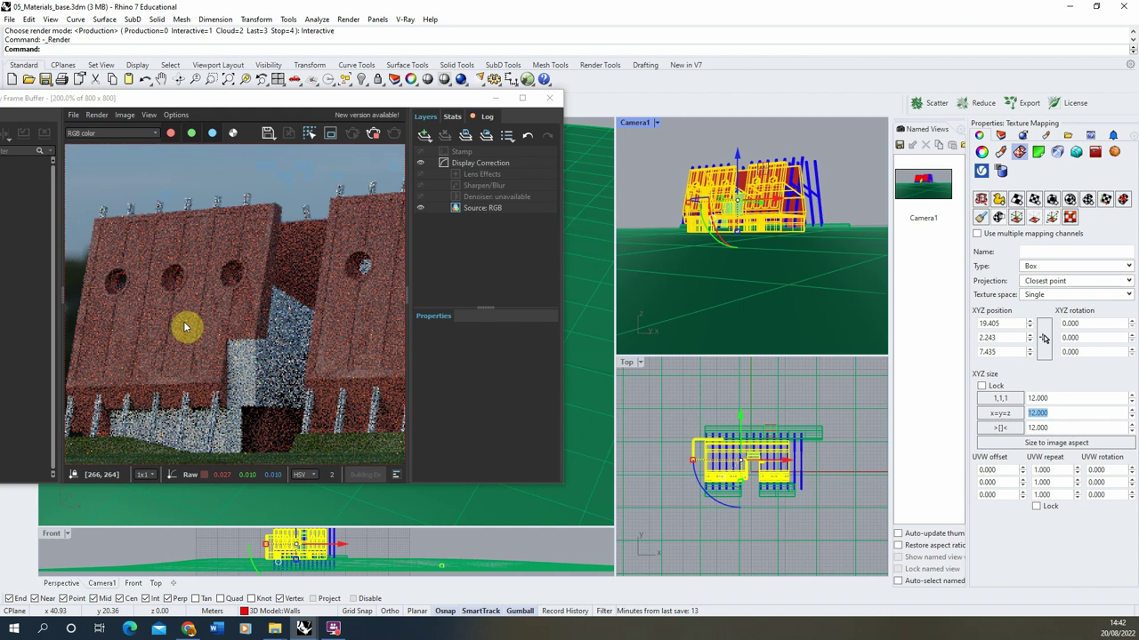
drag(185, 328, 271, 347)
scroll(296, 306, down, 1)
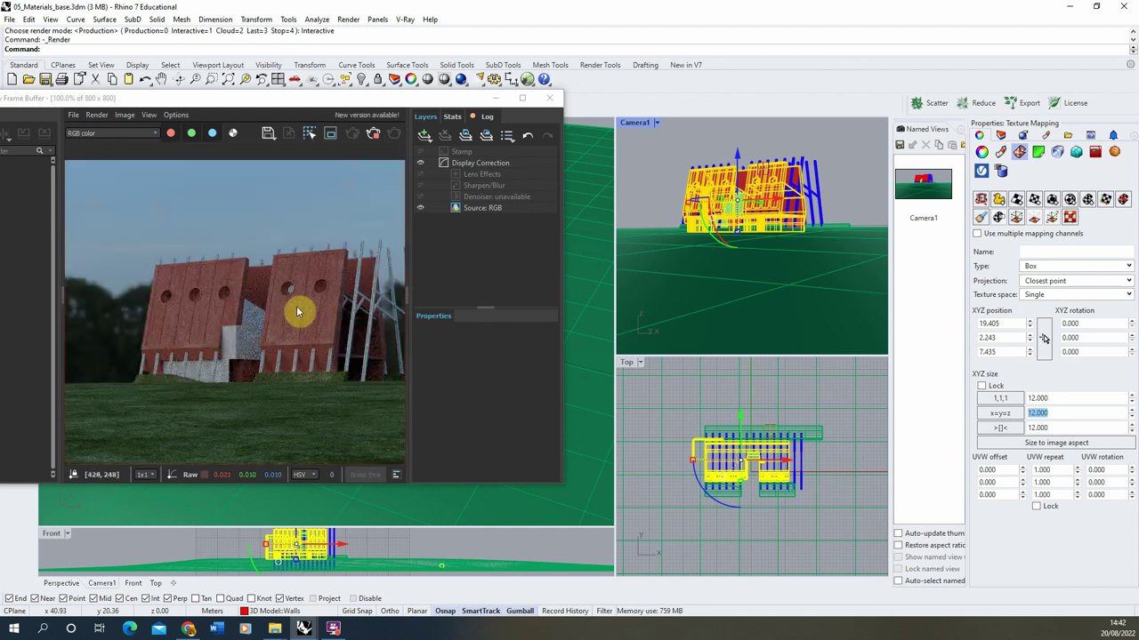
scroll(297, 306, up, 2)
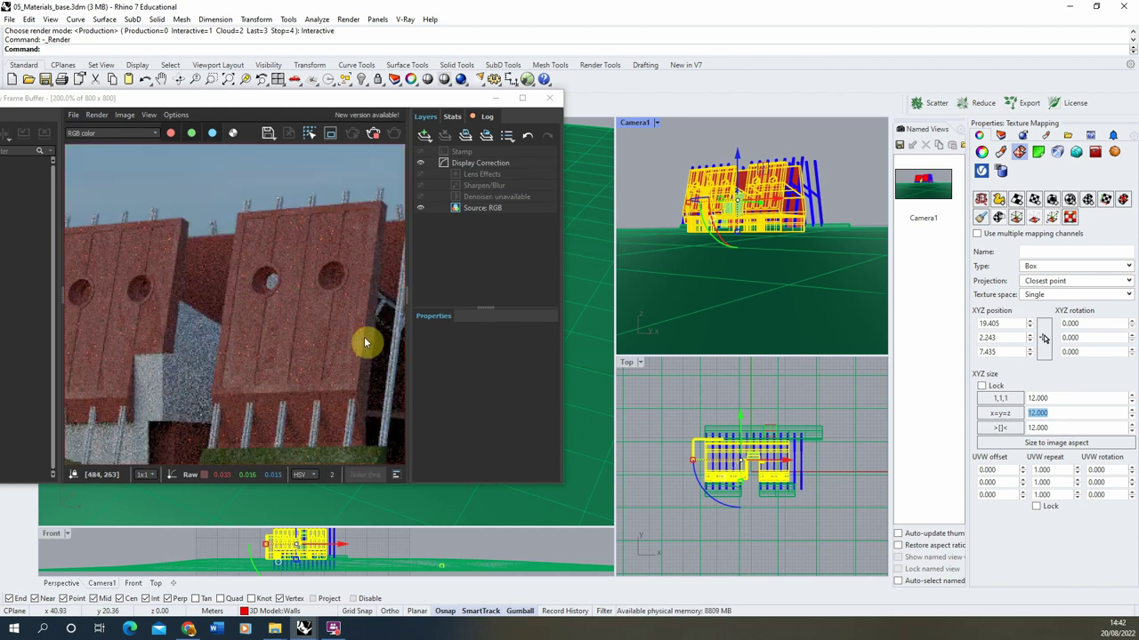
click(373, 134)
click(353, 134)
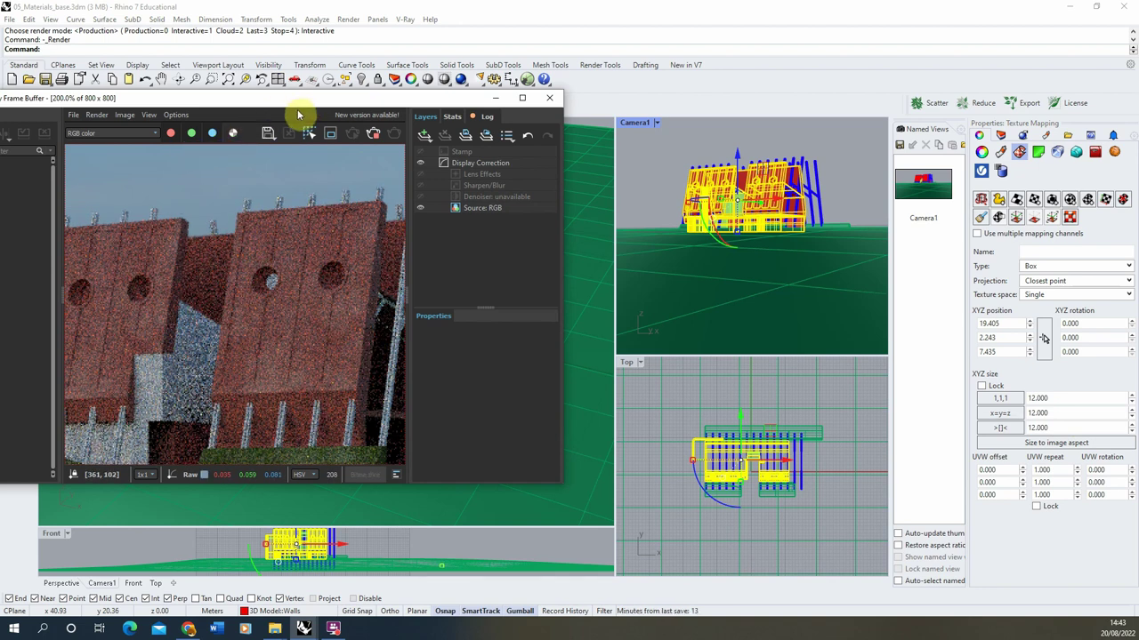
drag(302, 101, 388, 99)
scroll(350, 287, down, 3)
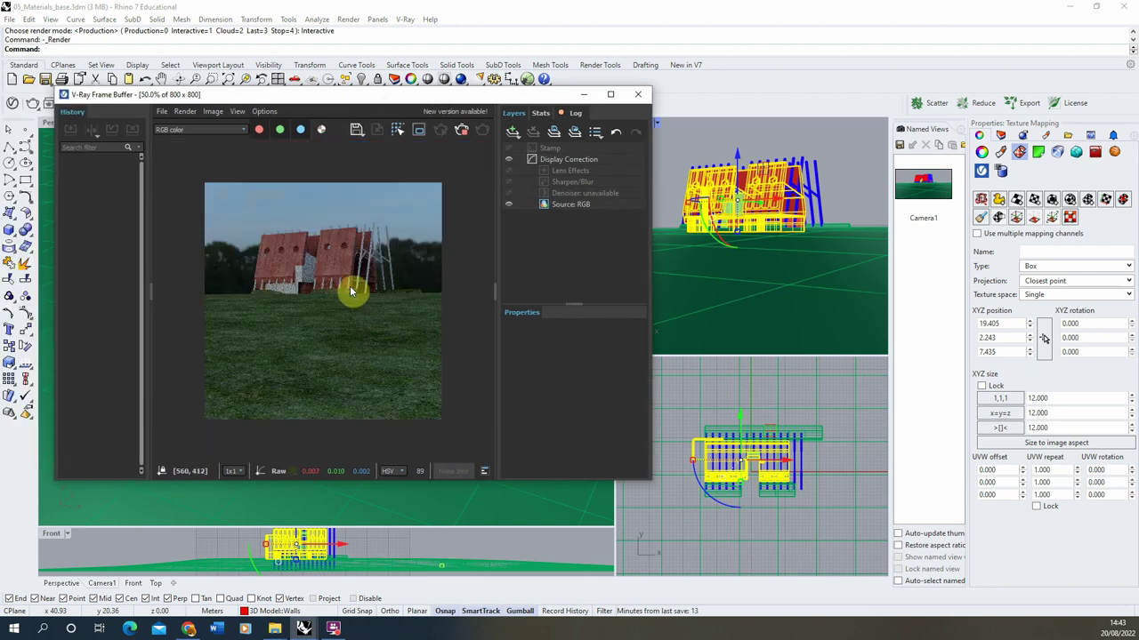
scroll(418, 320, up, 2)
scroll(427, 311, up, 2)
scroll(251, 333, down, 3)
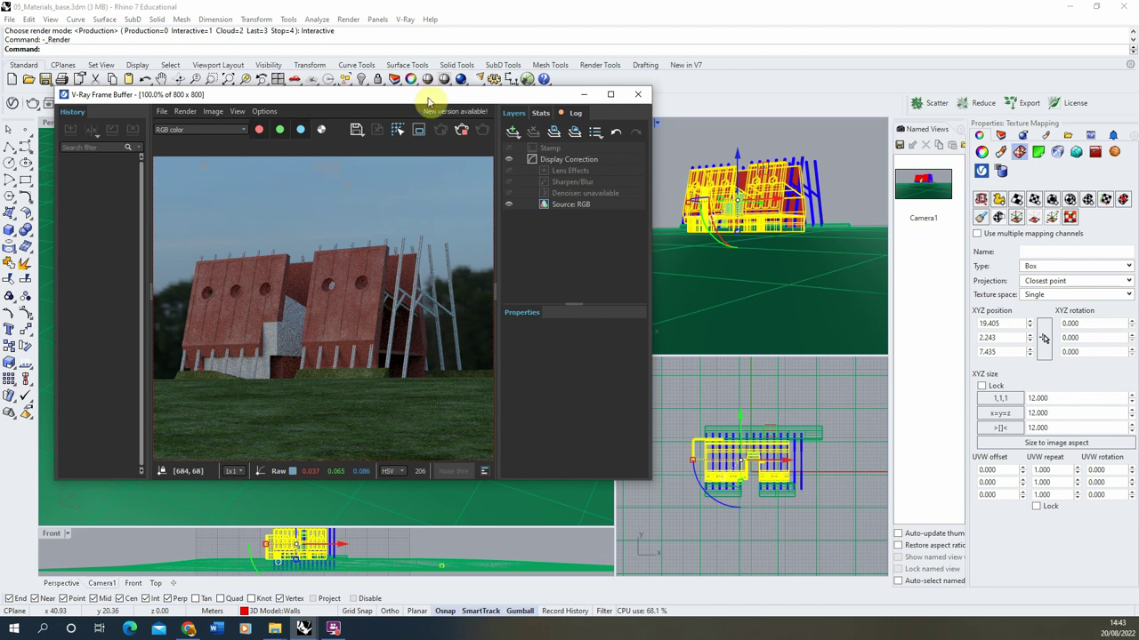
- Move the frame buffer aside to free up space and open the V-Ray asset editor
drag(427, 100, 828, 100)
click(794, 132)
click(12, 105)
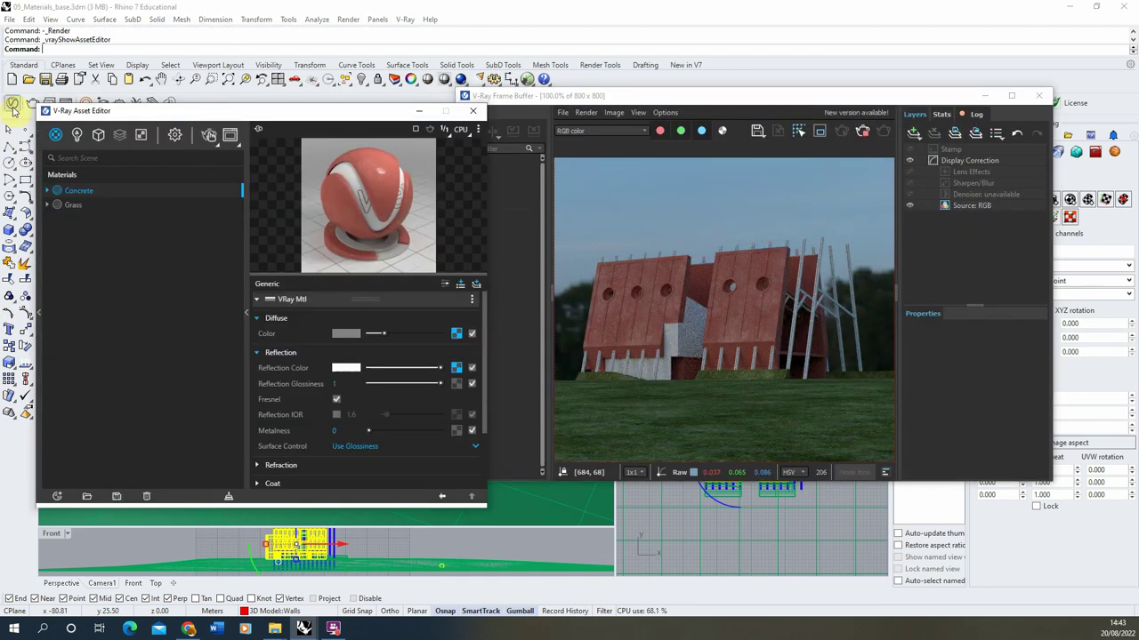
- Create a new Generic V-Ray material and name it Timber
click(50, 498)
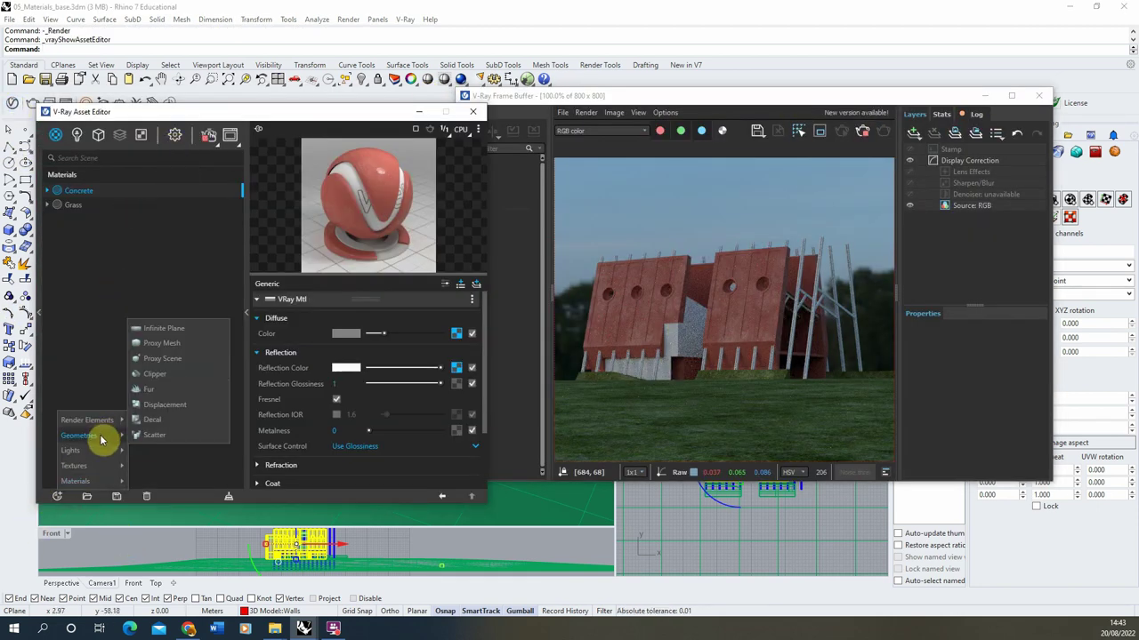
mouse_move(97, 468)
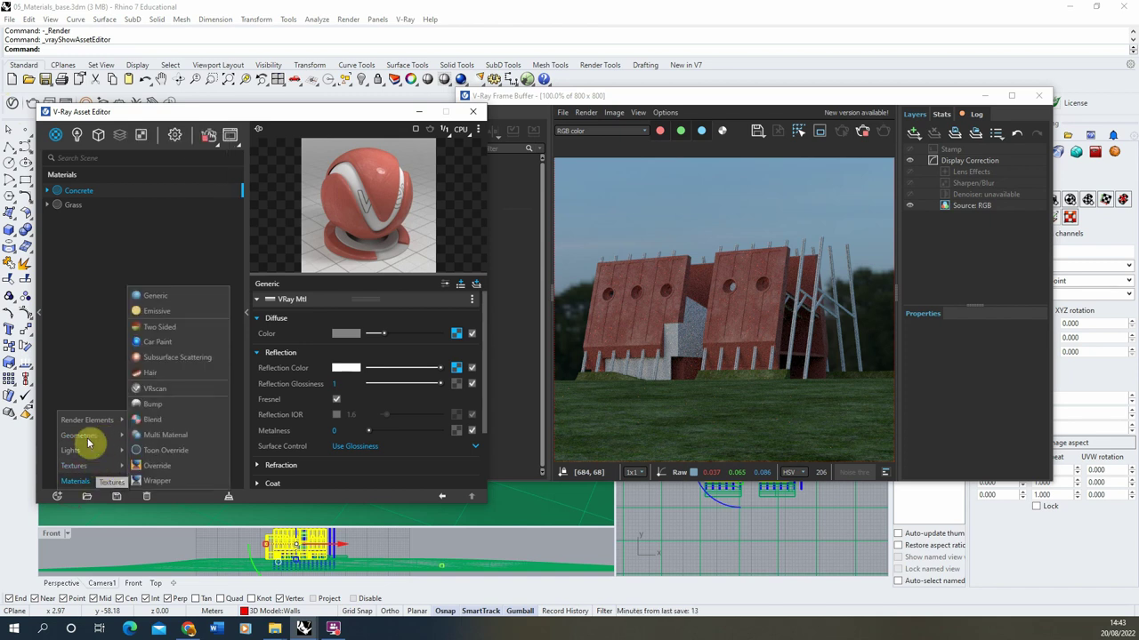
mouse_move(92, 429)
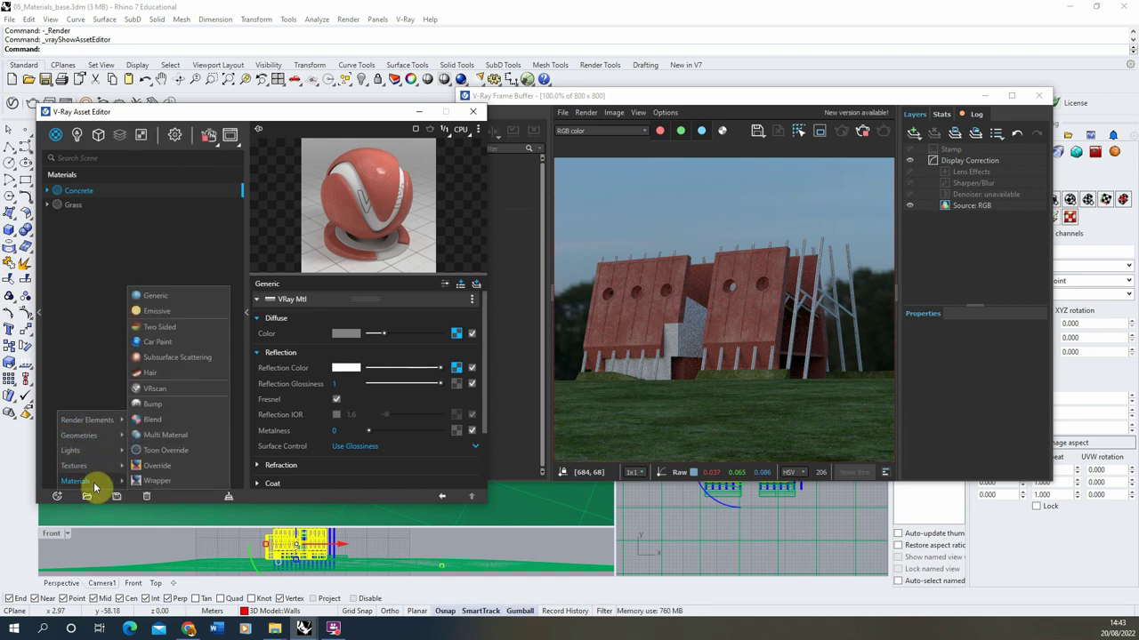
click(170, 305)
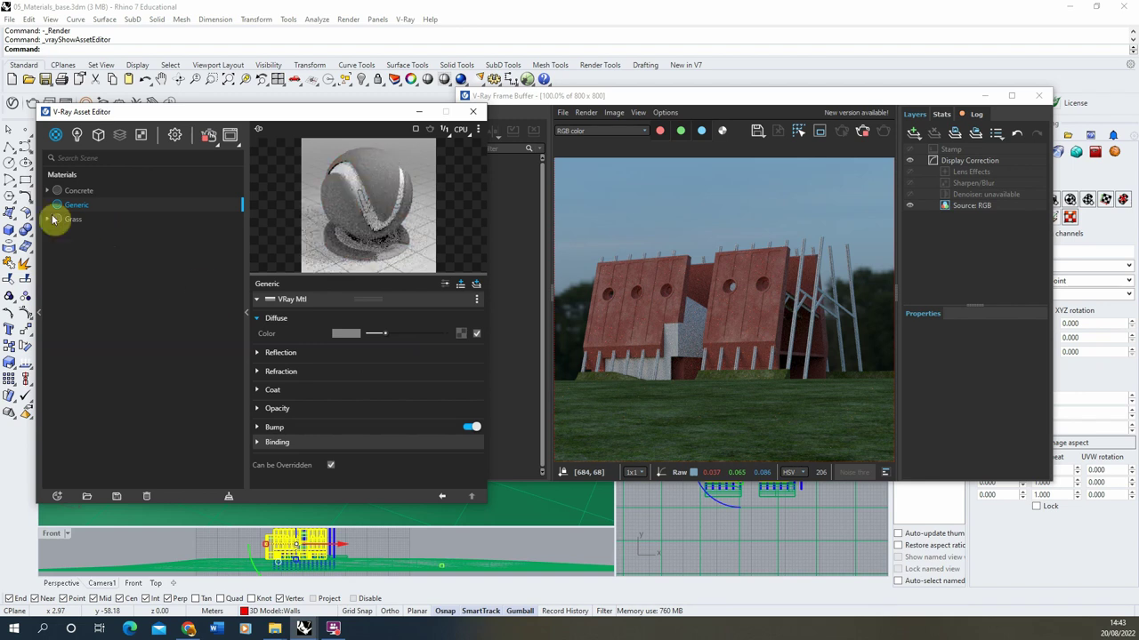
text(T)
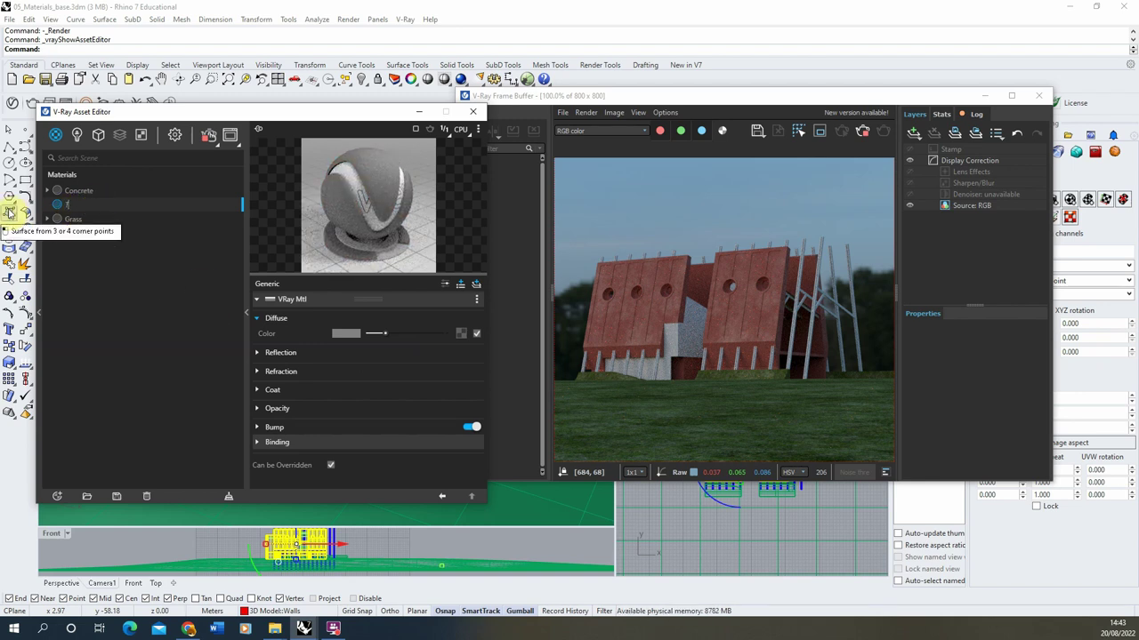
text(imber)
key(Return)
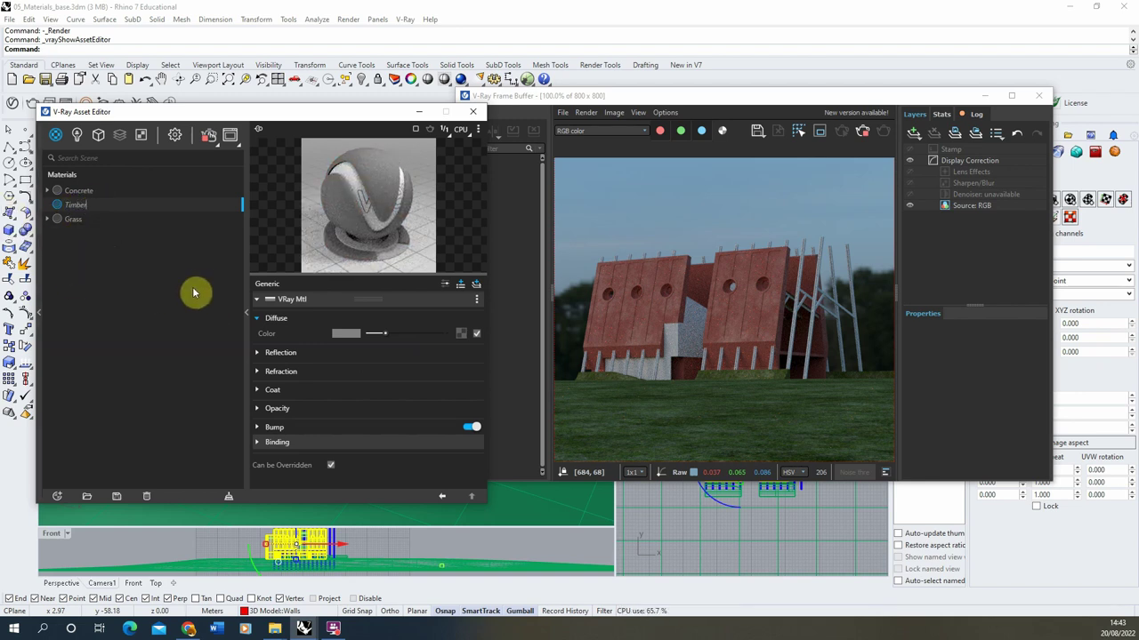
- Load the TexturesCom_Wood_Rough_1K_albedo image as a bitmap for Timber's diffuse color and return to the material settings
click(464, 339)
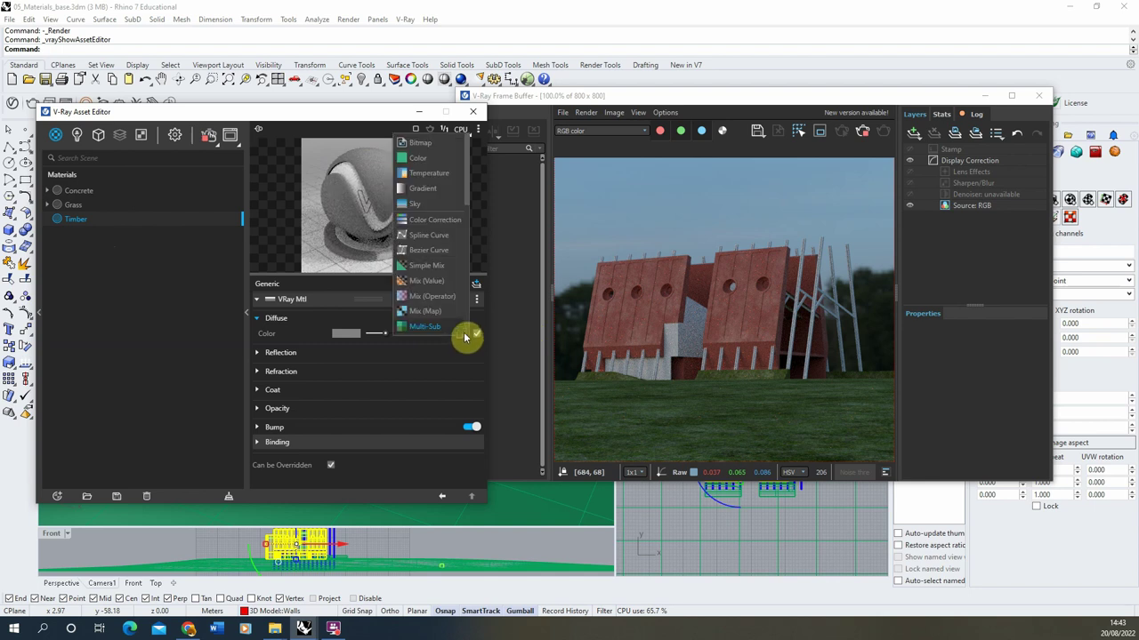
click(447, 147)
scroll(452, 270, down, 10)
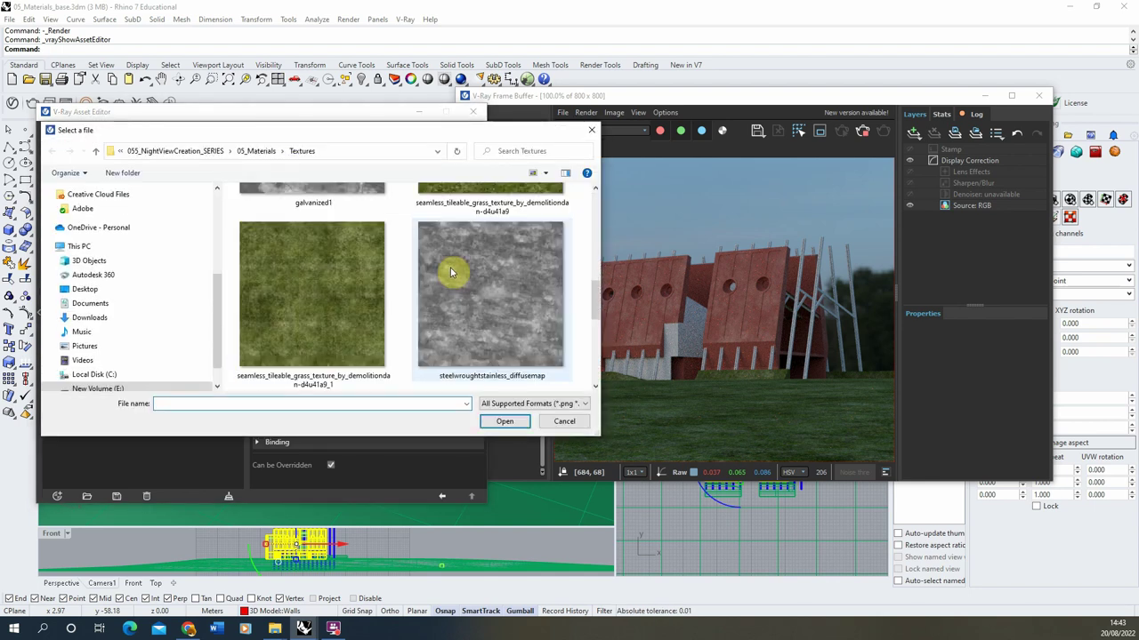
scroll(453, 273, up, 2)
click(521, 280)
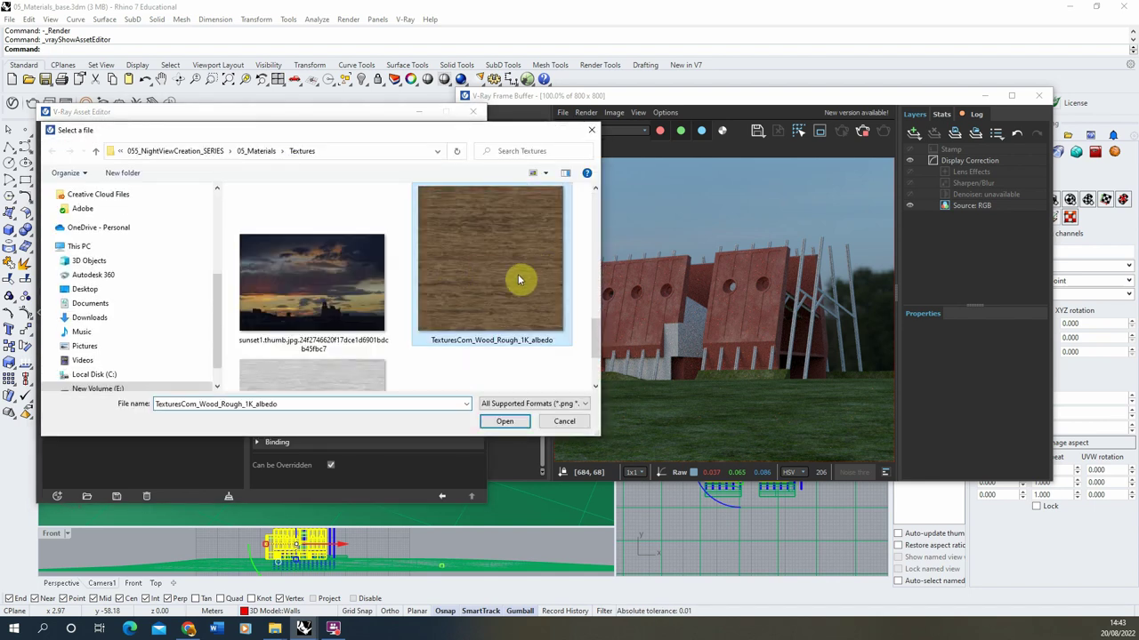
click(505, 421)
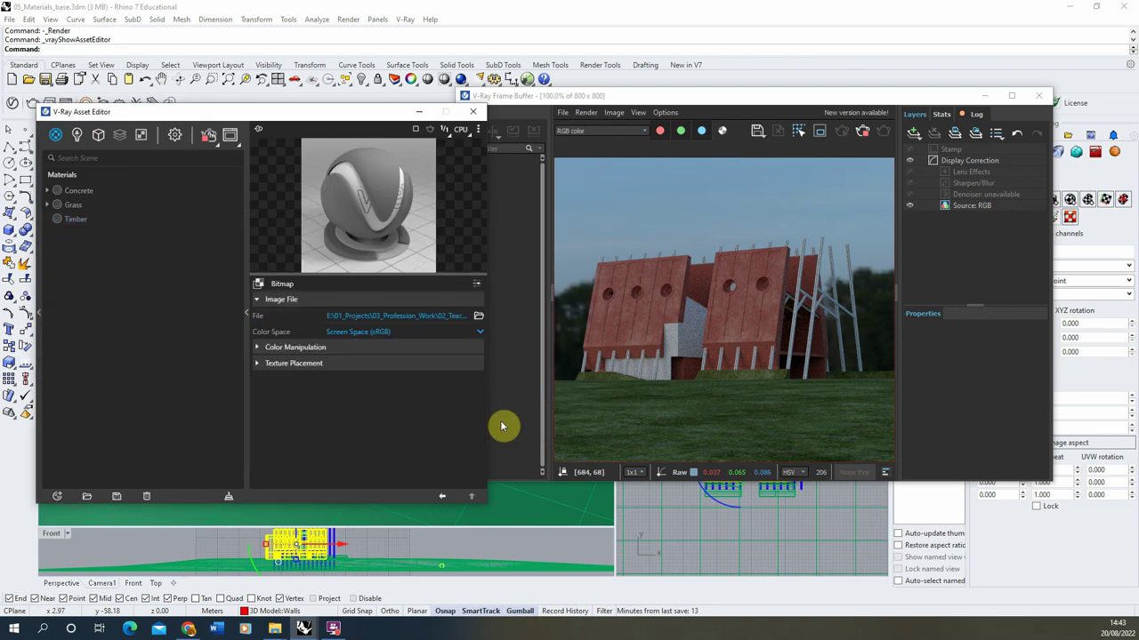
click(442, 496)
- Apply the Timber material to the layer holding the building's posts and struts
right_click(107, 222)
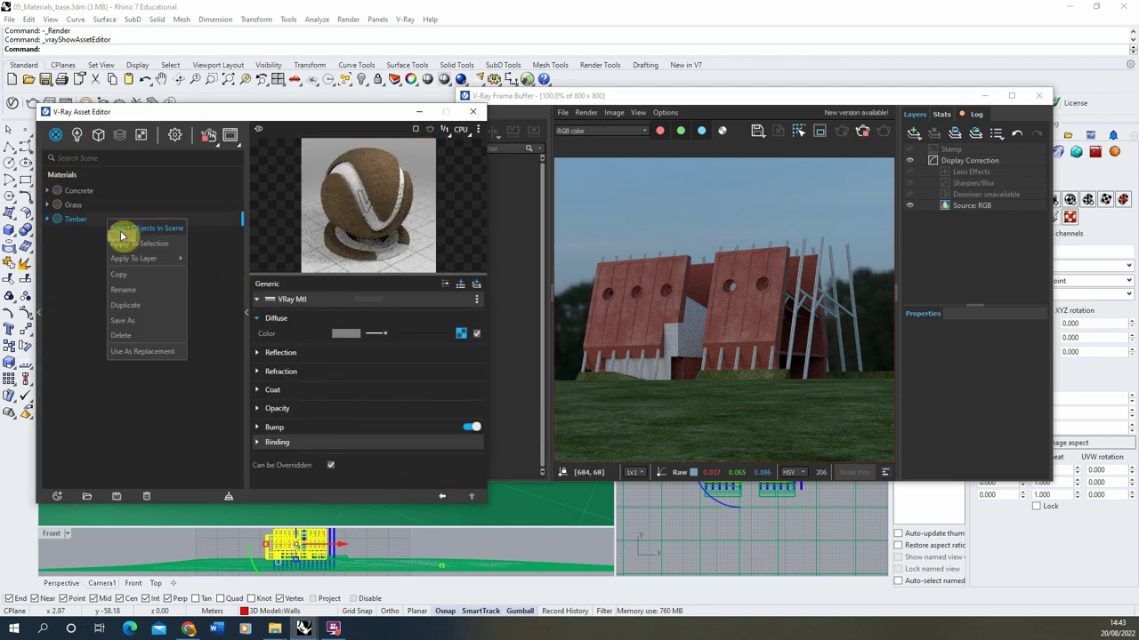
mouse_move(144, 257)
click(218, 429)
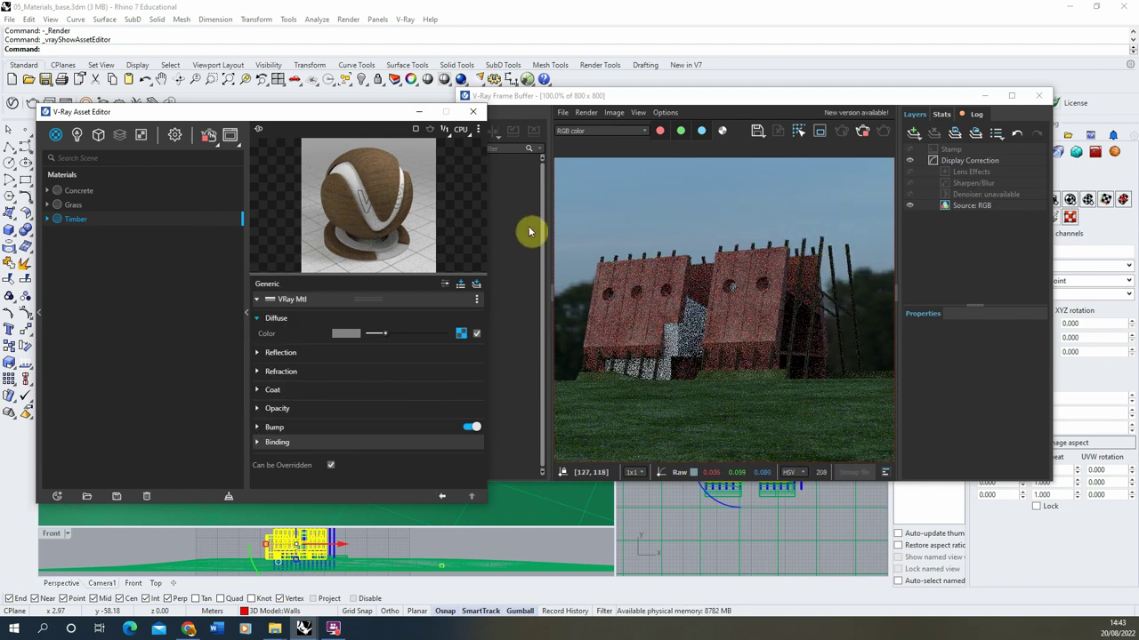
- Give Timber a light grey reflection color and set its reflection glossiness to 0.7
click(279, 355)
drag(389, 373, 394, 374)
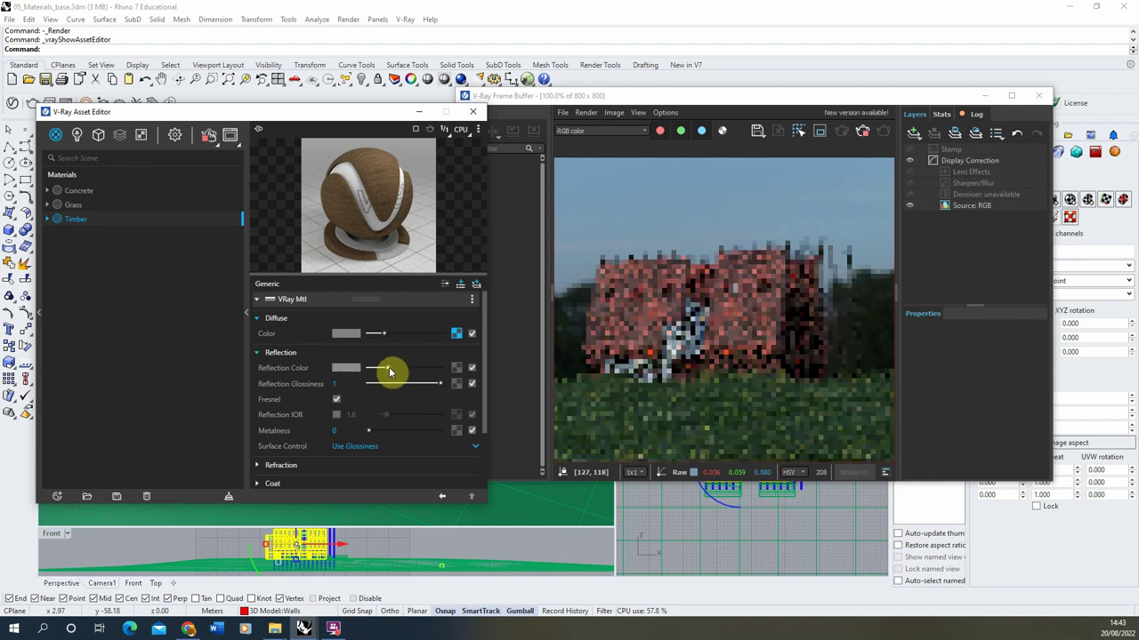
click(401, 369)
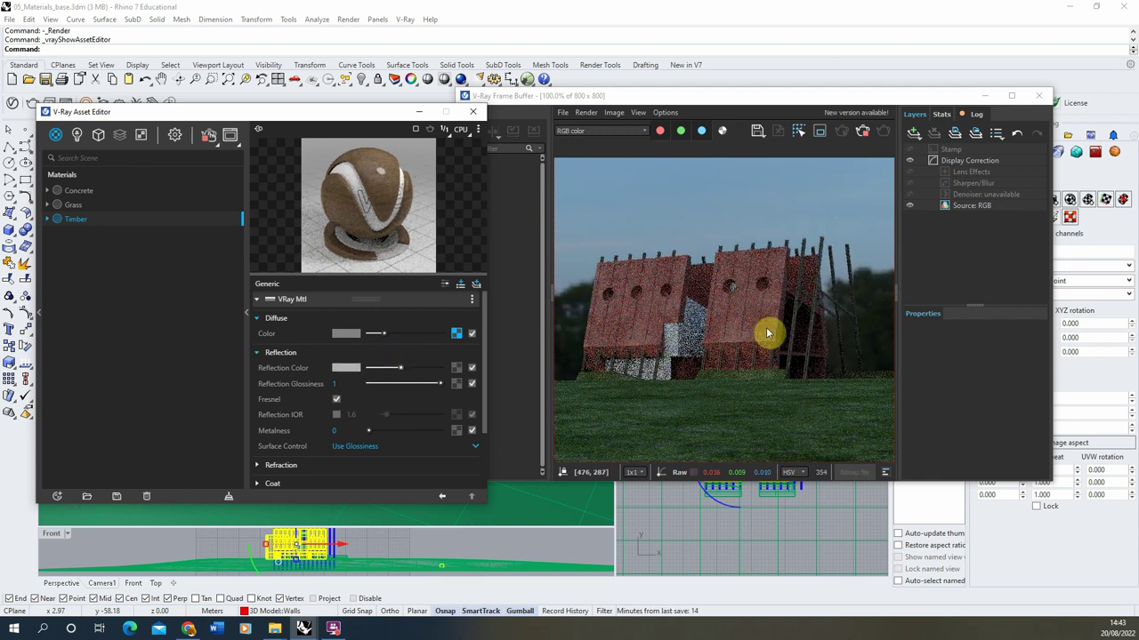
scroll(655, 368, up, 2)
scroll(661, 368, down, 2)
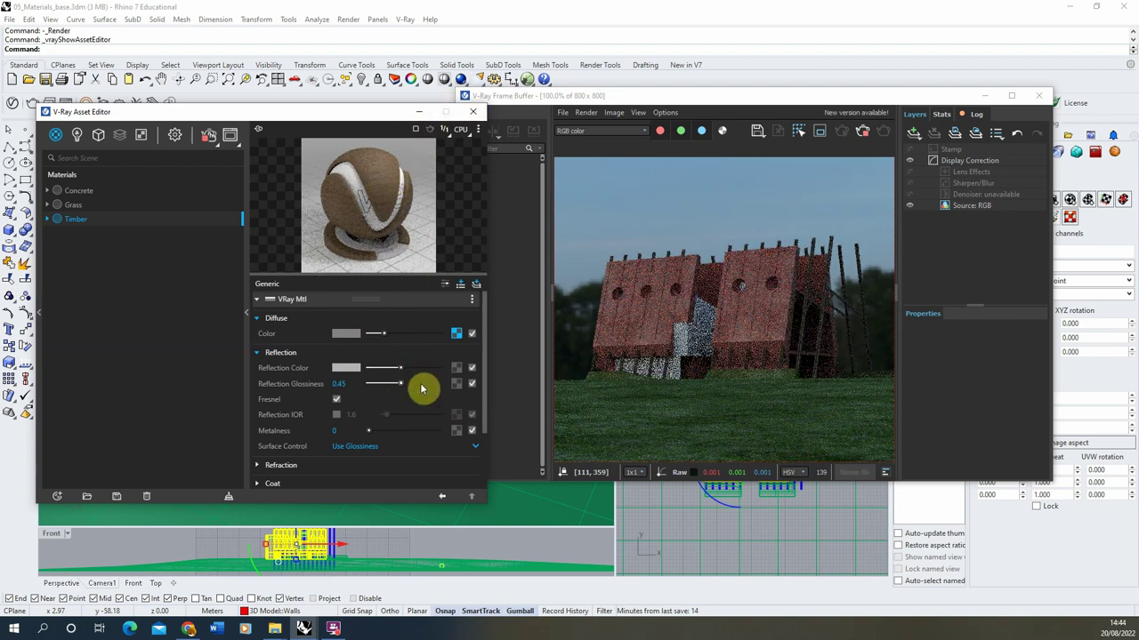
drag(401, 384, 418, 384)
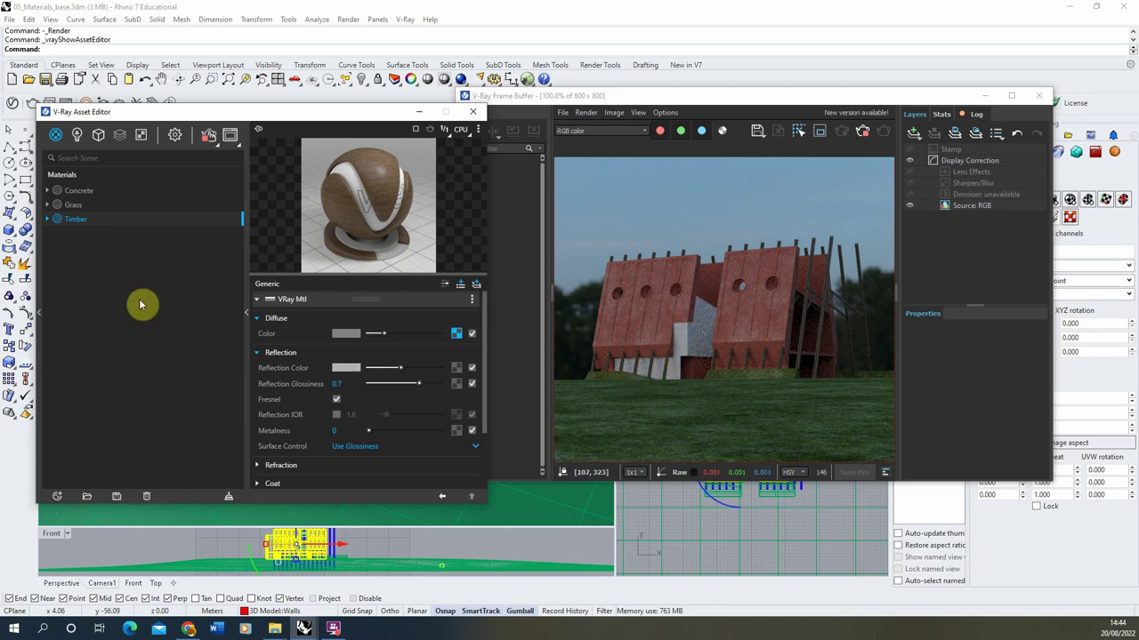
- Create another Generic V-Ray material and name it Glass
click(58, 497)
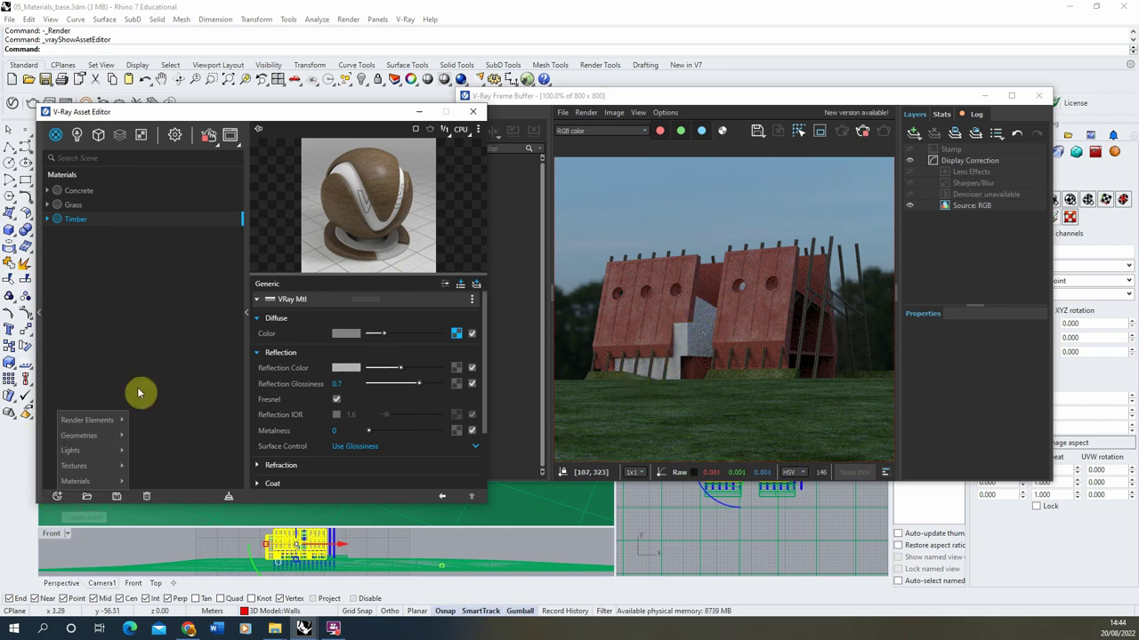
mouse_move(90, 486)
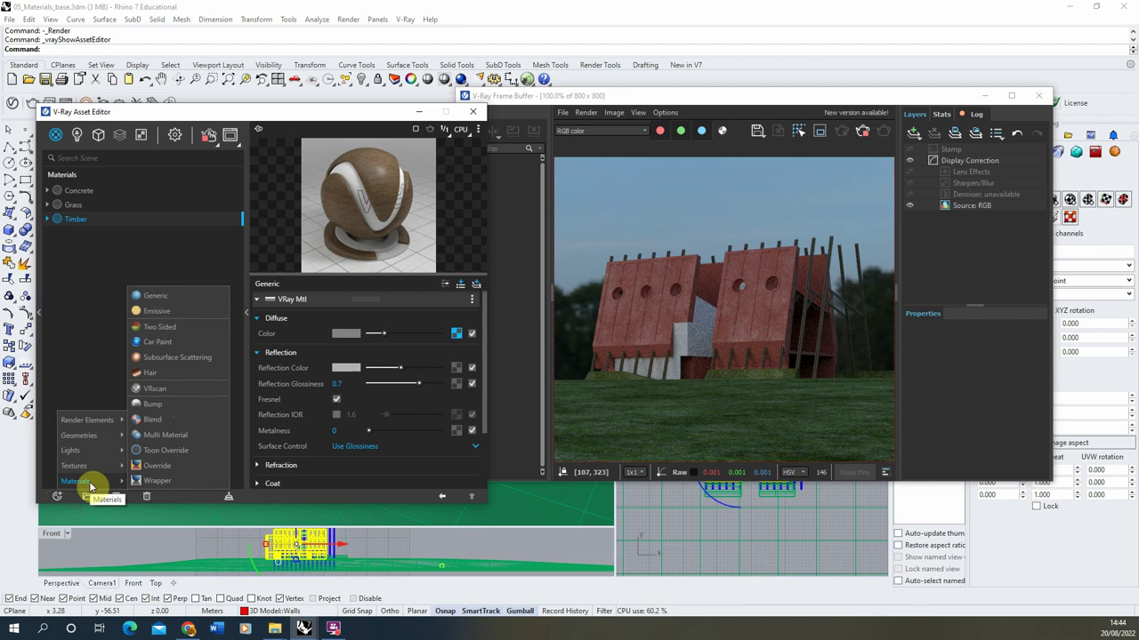
click(166, 295)
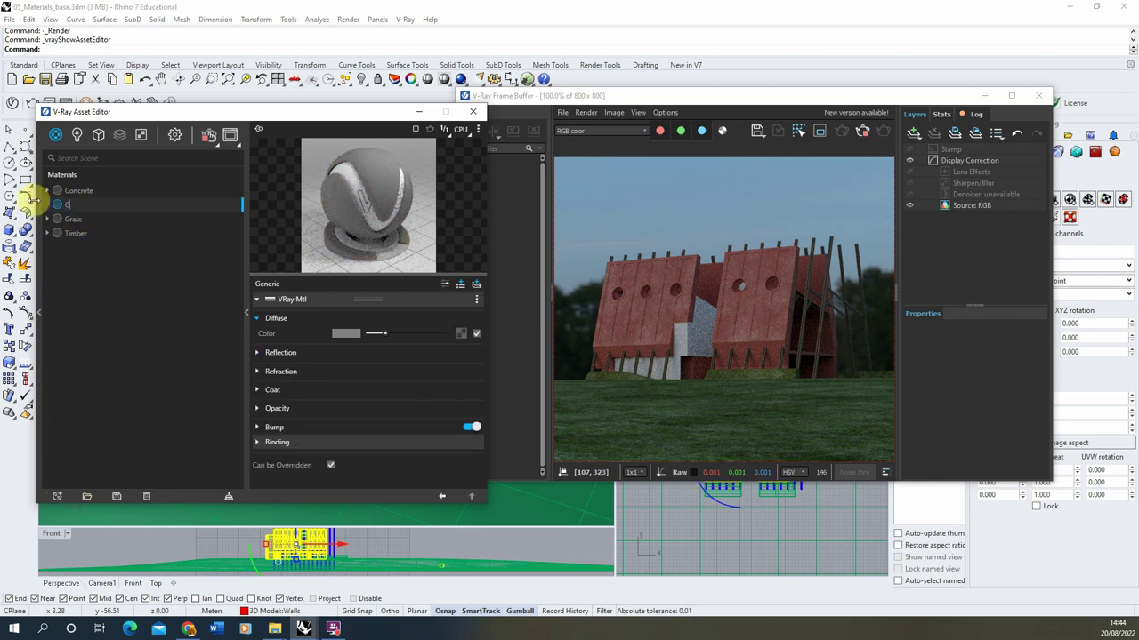
text(Glossy)
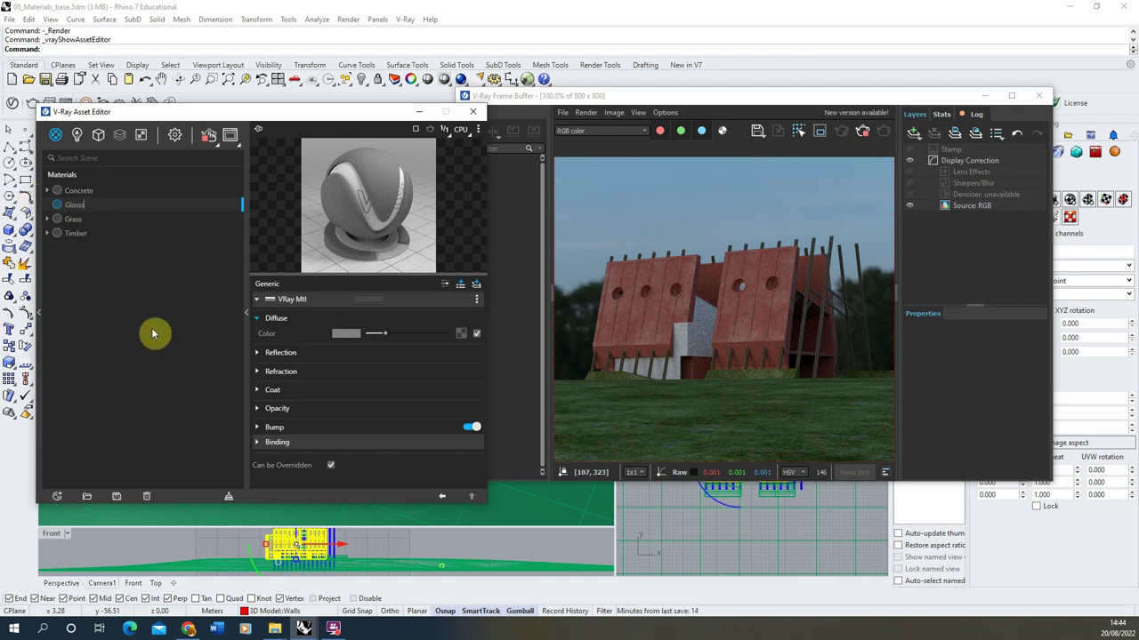
key(BackSpace)
key(BackSpace)
key(BackSpace)
key(BackSpace)
text(ass)
key(Return)
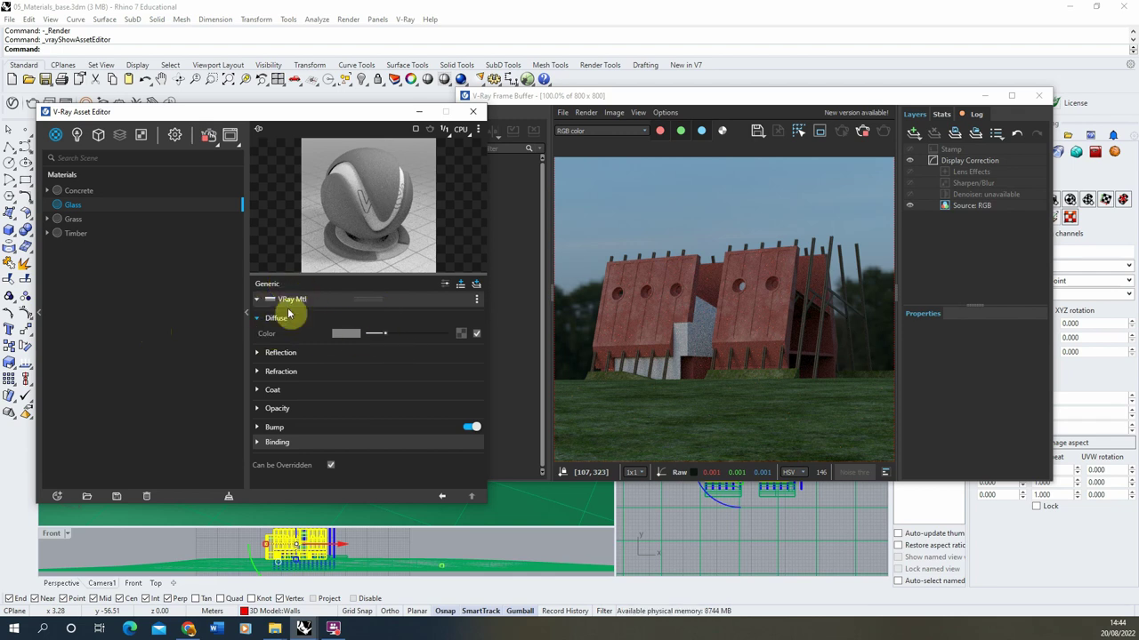
- Set the Glass material's diffuse color to black and apply the material to the 3D Model::Glass layer
drag(390, 335, 367, 334)
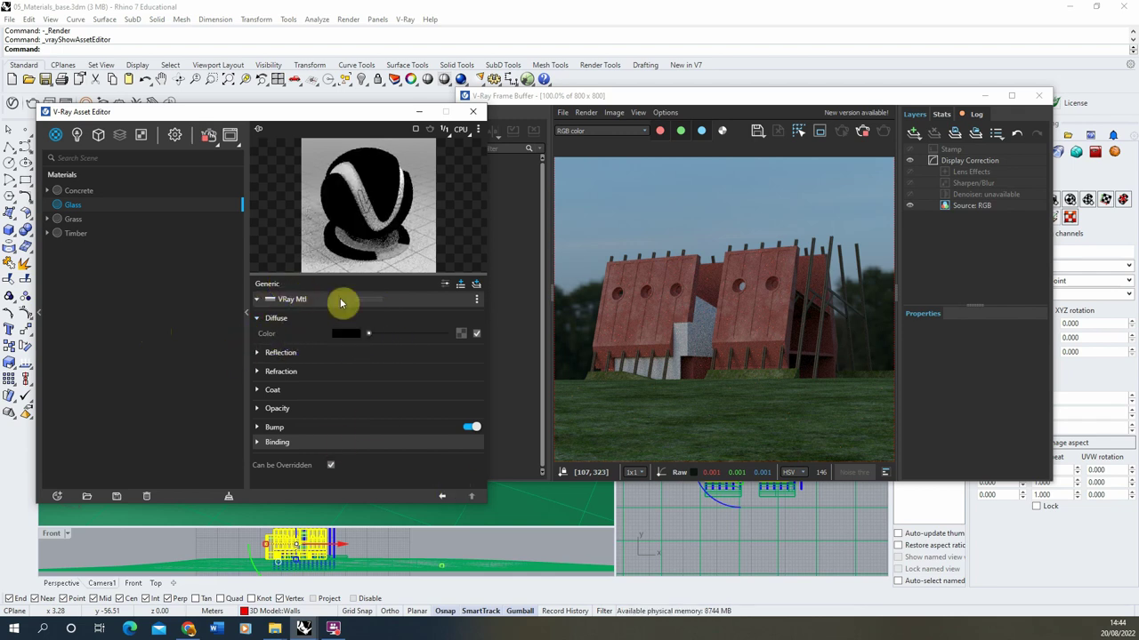
right_click(87, 207)
mouse_move(133, 244)
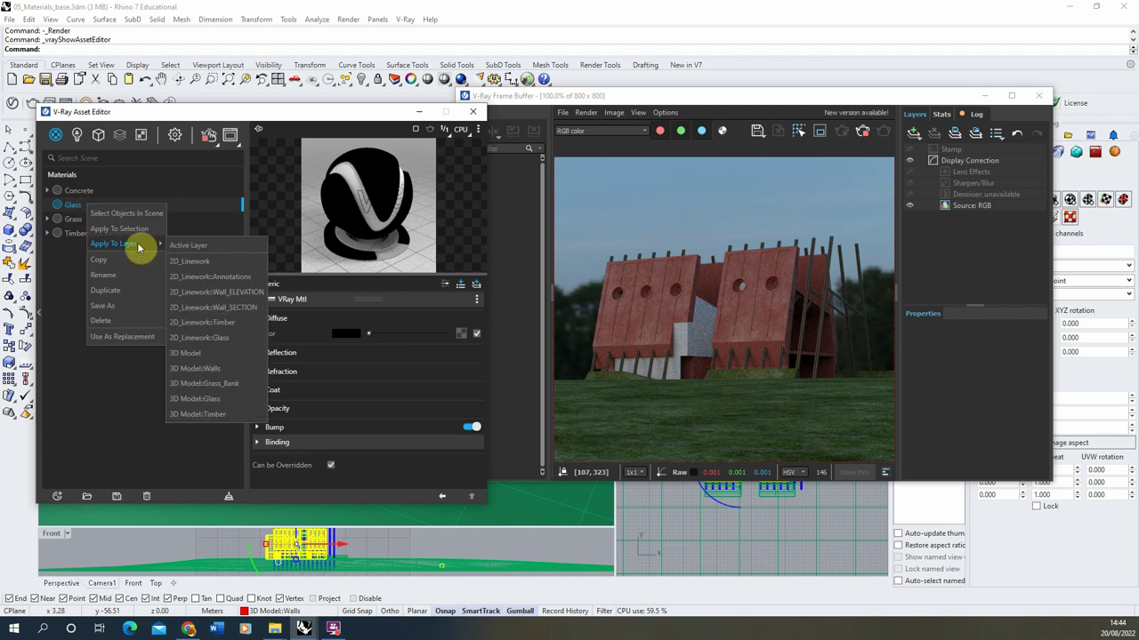
click(223, 405)
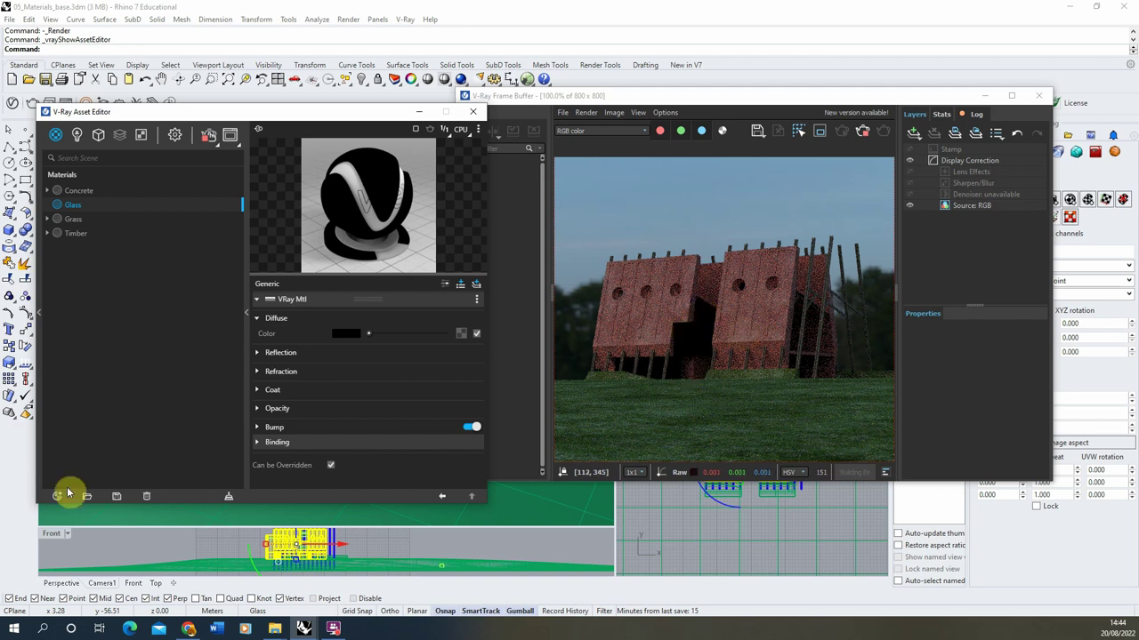
- Set both the reflection color and the refraction color of the Glass material to white
click(300, 353)
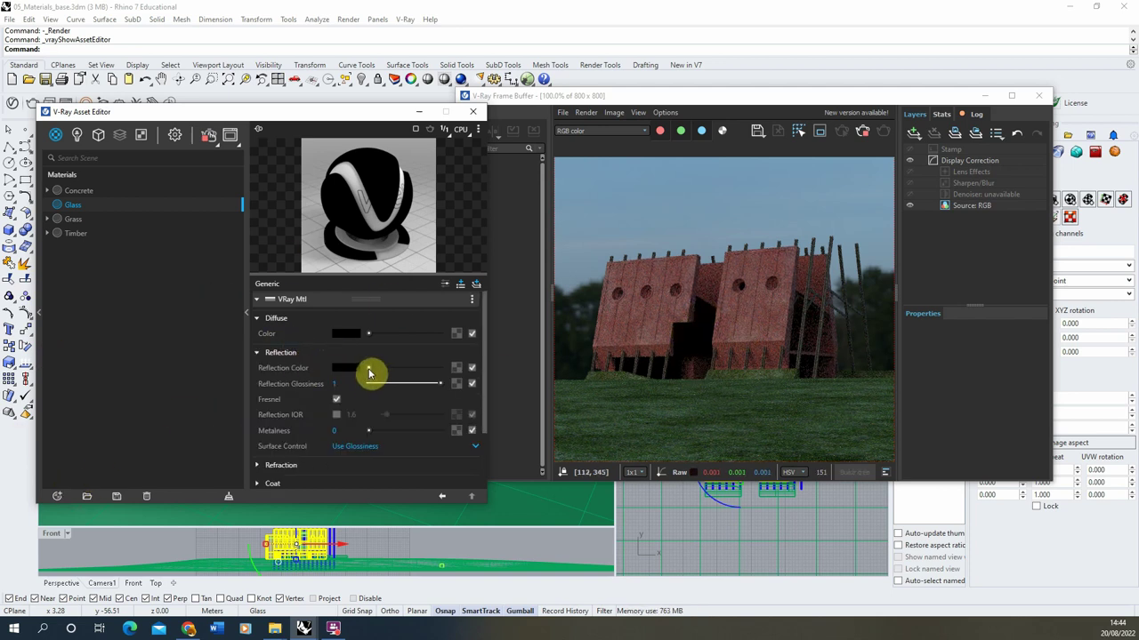
drag(369, 374, 440, 373)
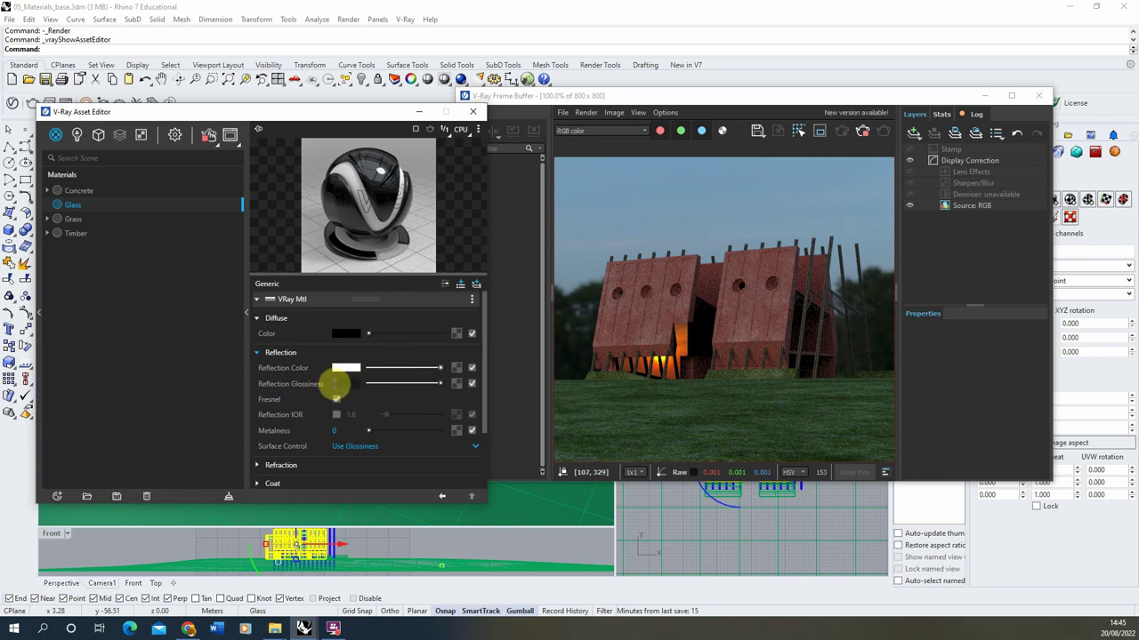
scroll(305, 418, down, 1)
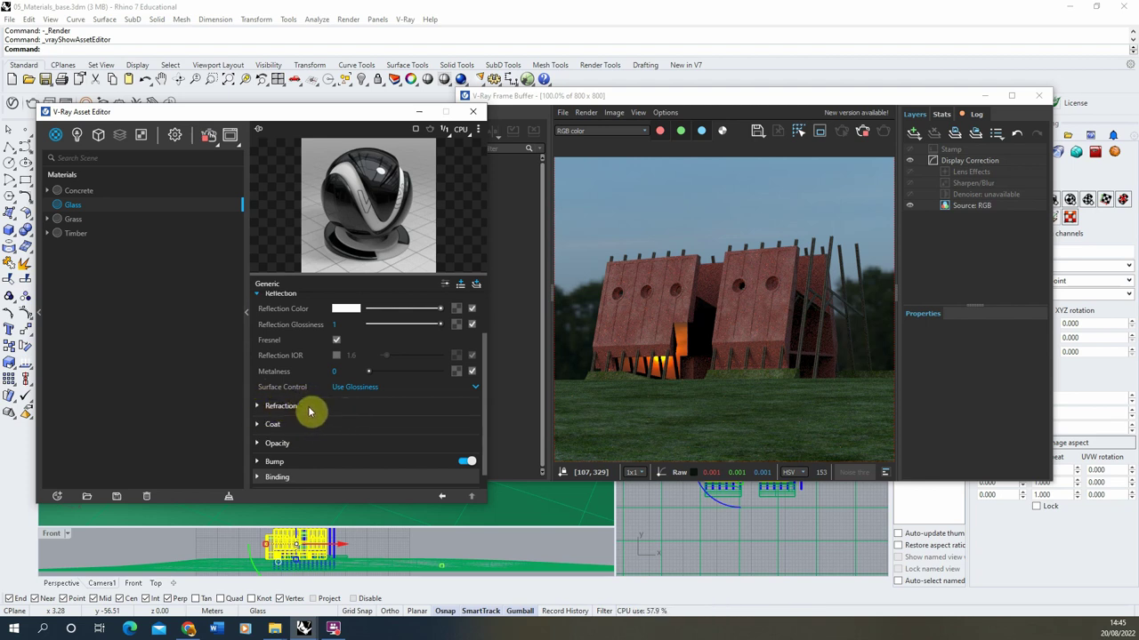
click(321, 411)
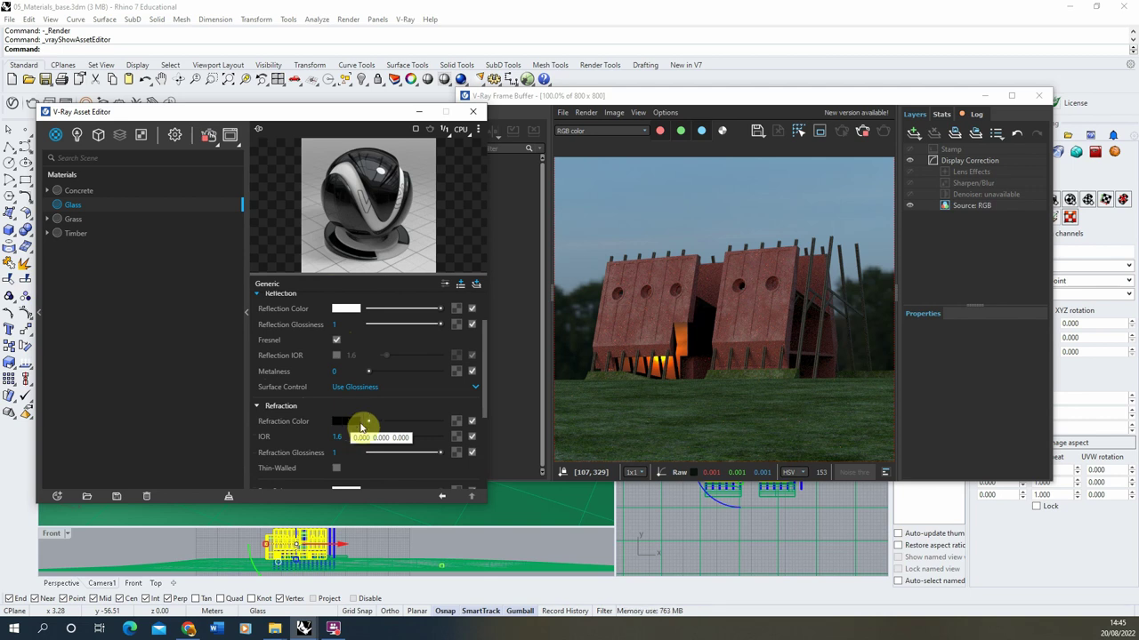
drag(362, 423, 605, 437)
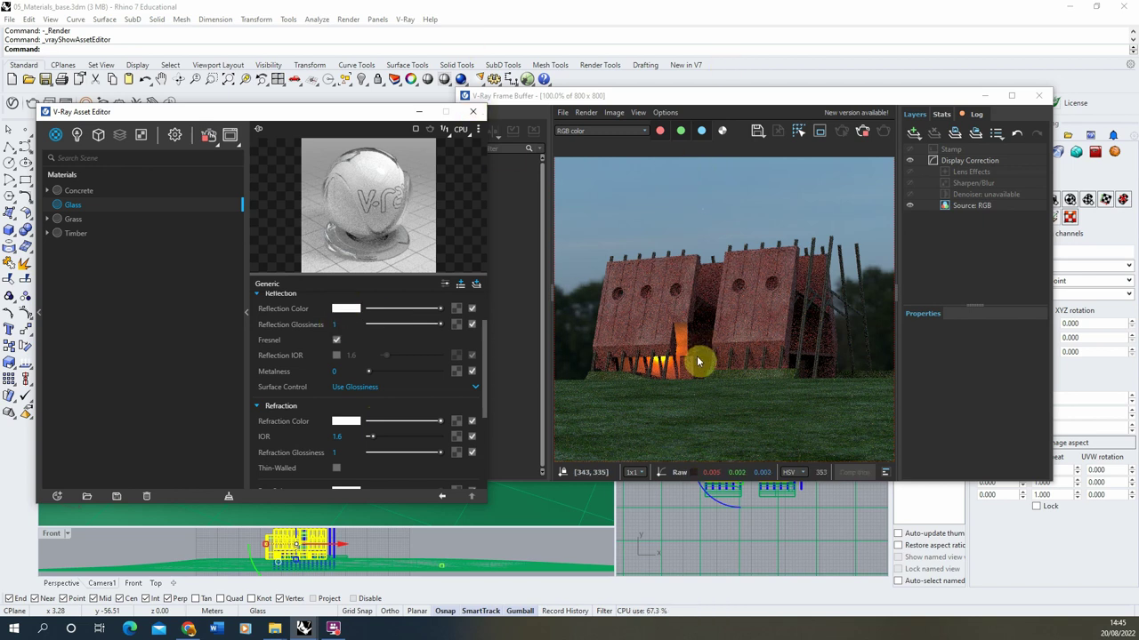
scroll(696, 360, up, 2)
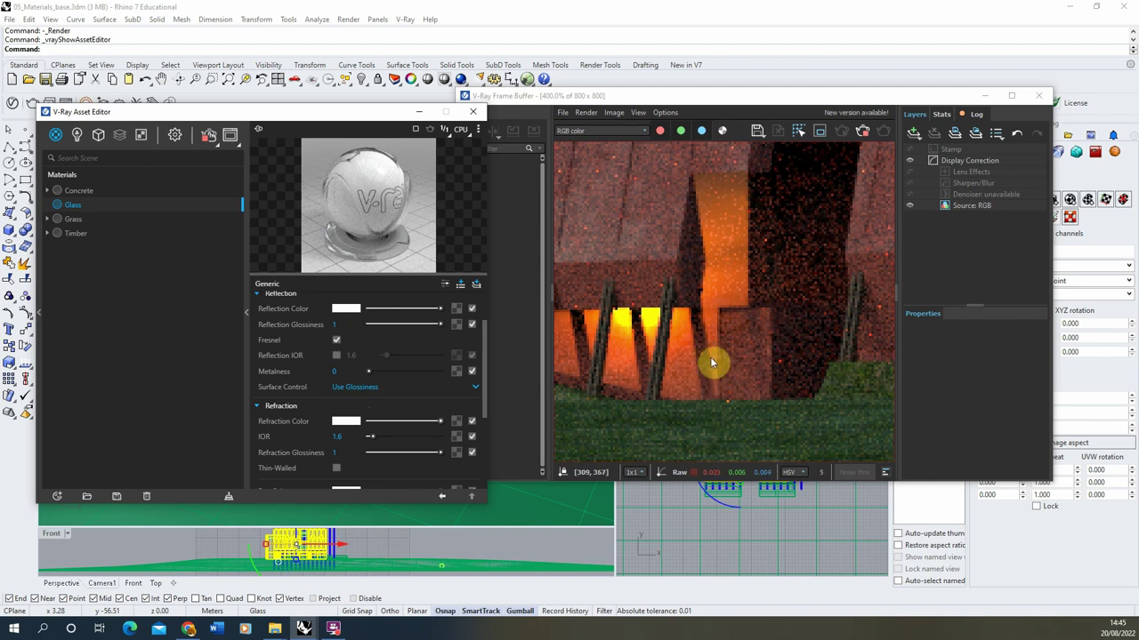
scroll(765, 278, down, 2)
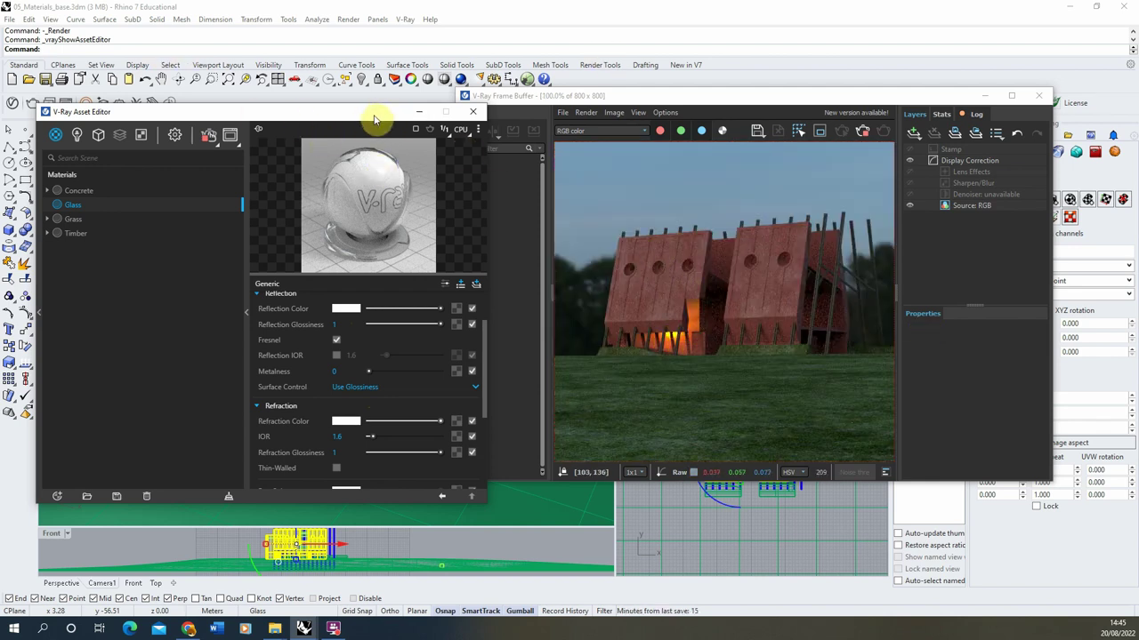
- Restart the interactive render from the Perspective view, framed closely on the glazed parts between the building's walls
drag(360, 116, 712, 158)
click(864, 133)
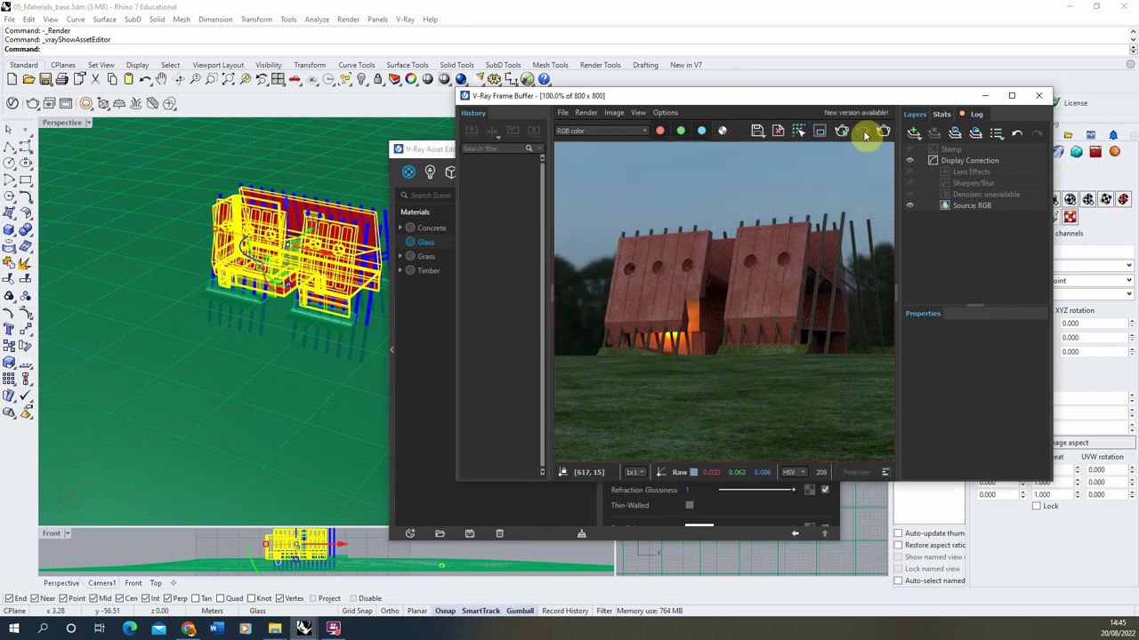
click(116, 201)
right_drag(145, 152, 222, 172)
click(841, 131)
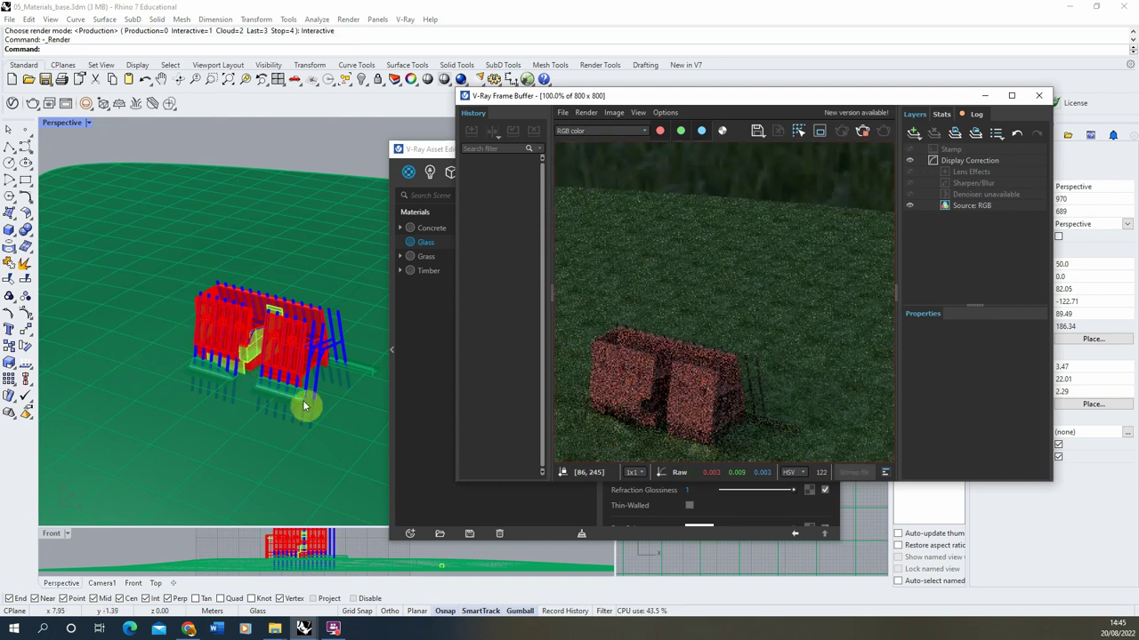
right_drag(303, 400, 191, 341)
scroll(272, 397, up, 8)
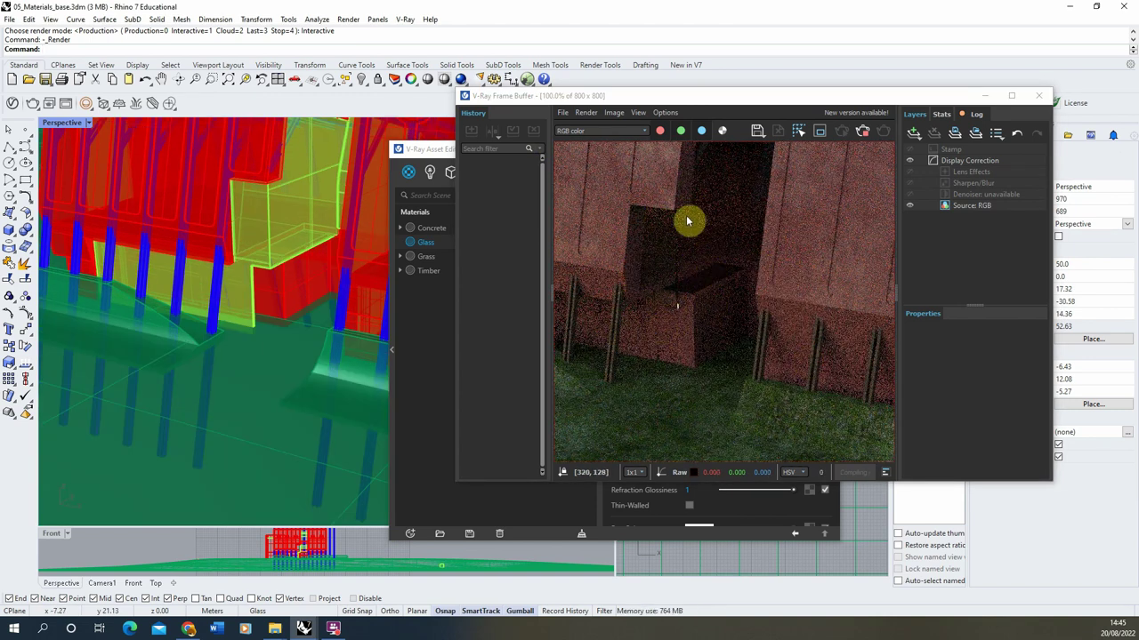
scroll(373, 346, down, 2)
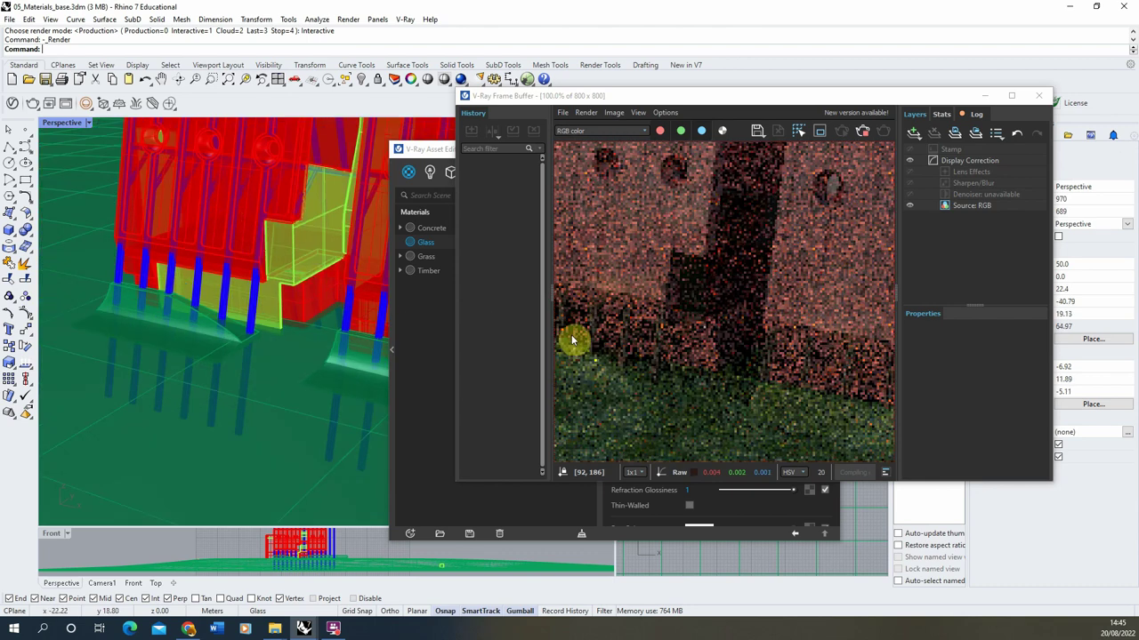
scroll(180, 249, down, 2)
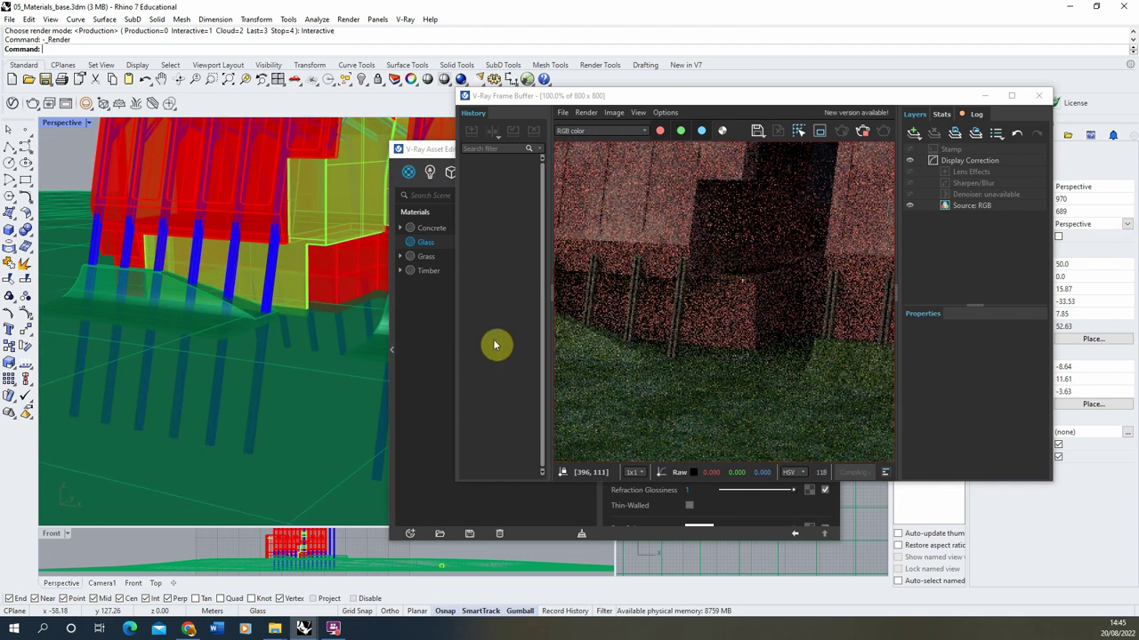
- Arrange the Asset Editor and the Frame Buffer side by side and make the Frame Buffer taller
drag(690, 100, 713, 114)
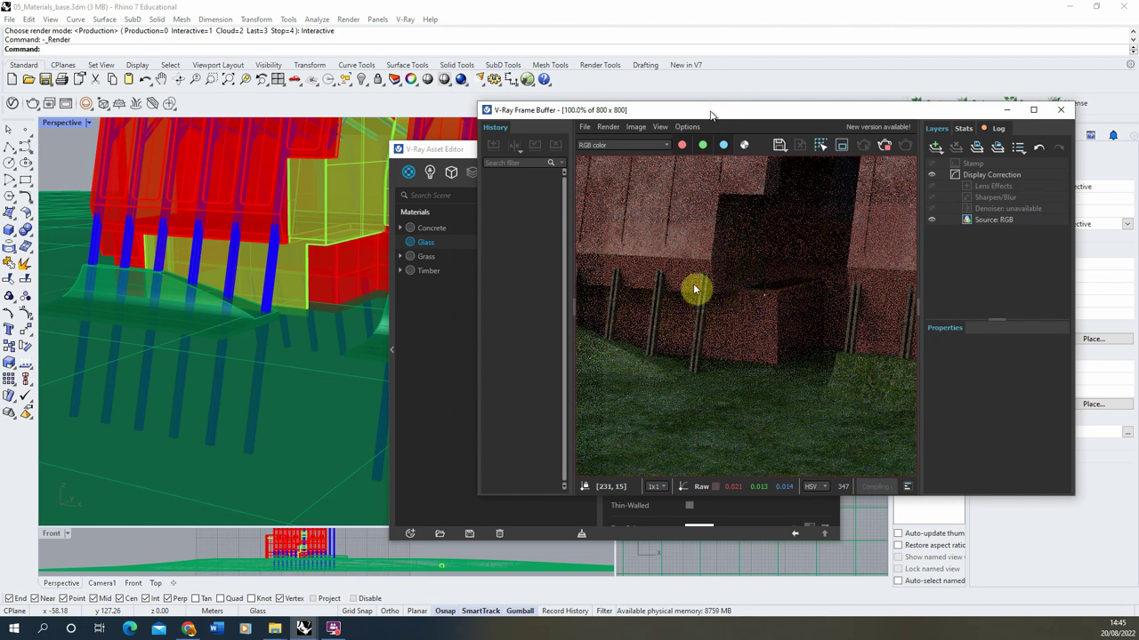
click(443, 152)
drag(539, 152, 125, 121)
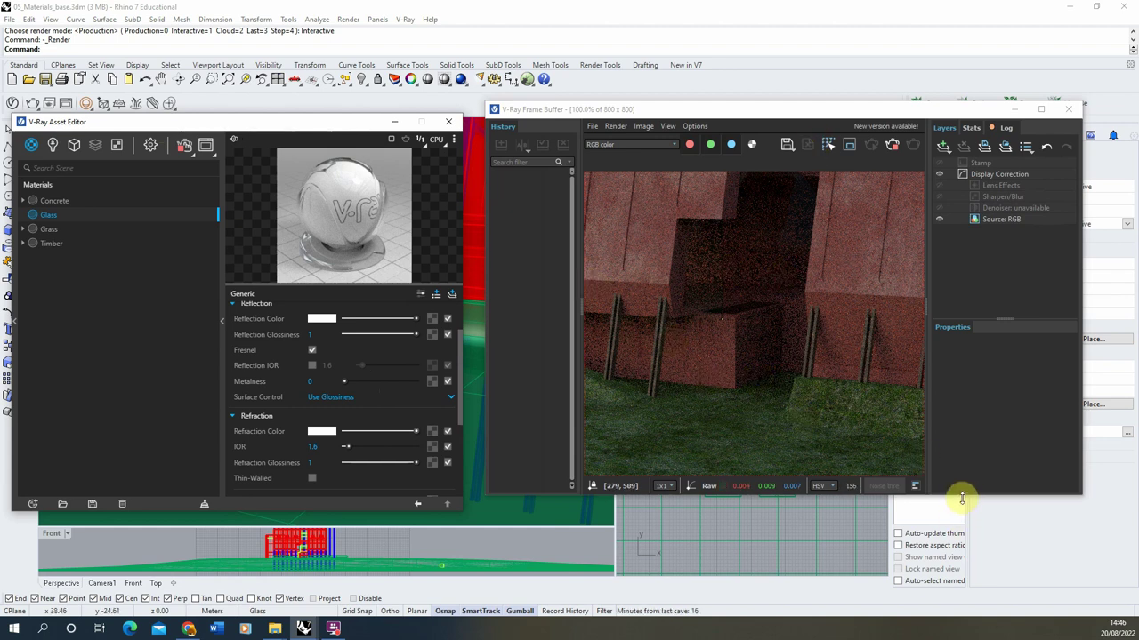
drag(962, 496, 965, 536)
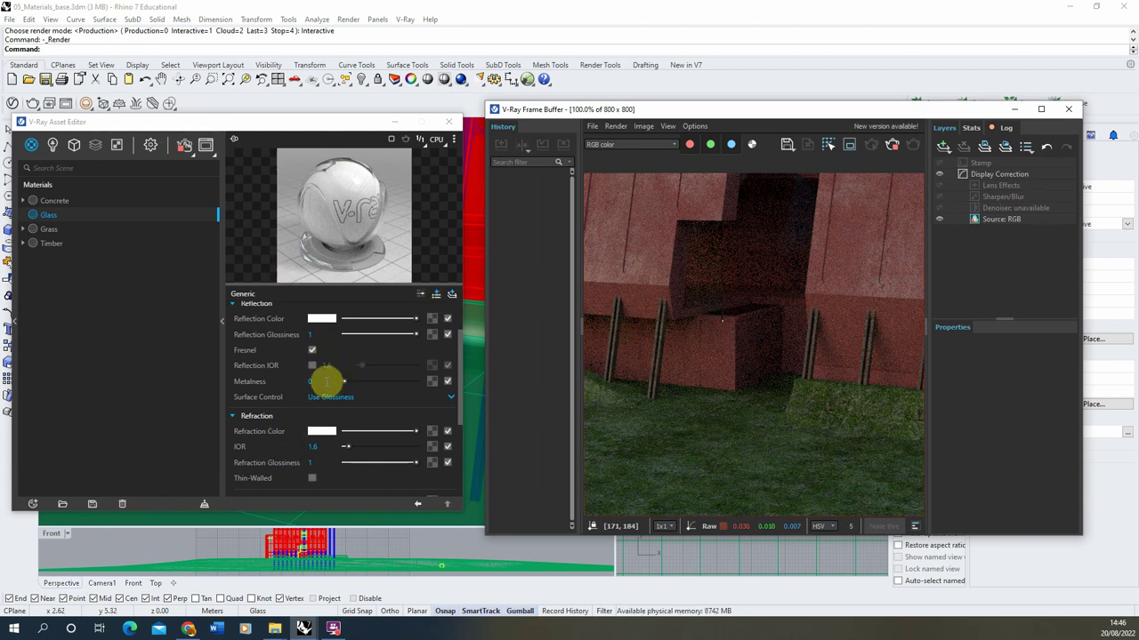
- Tint the Glass material's refraction fog color light green, with hue 0.298 and saturation 0.313
scroll(325, 381, down, 3)
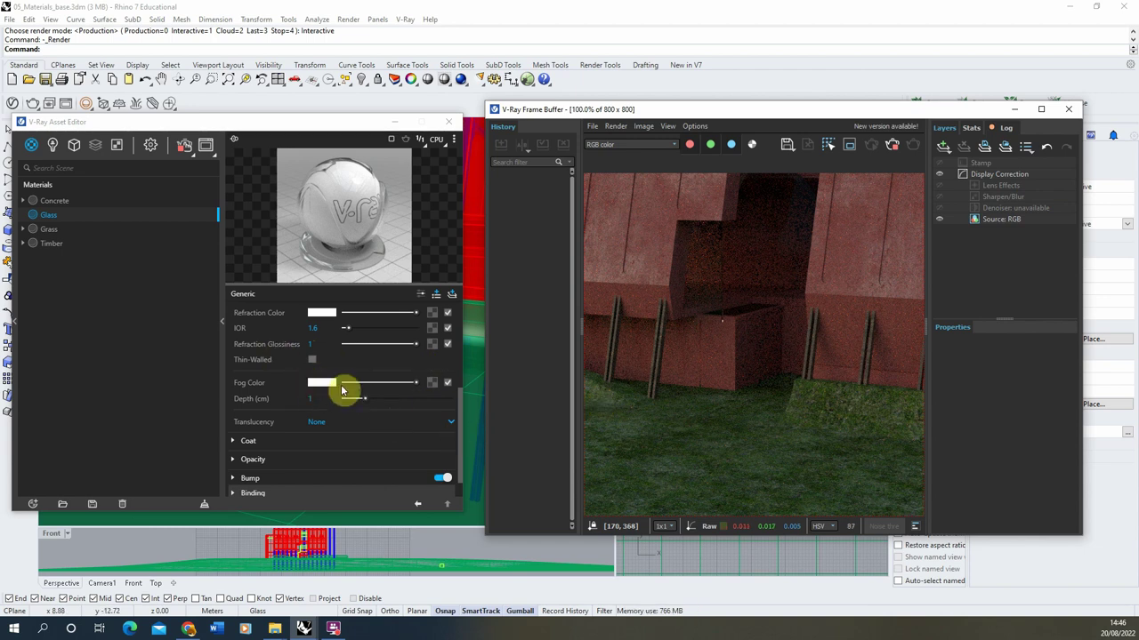
click(318, 389)
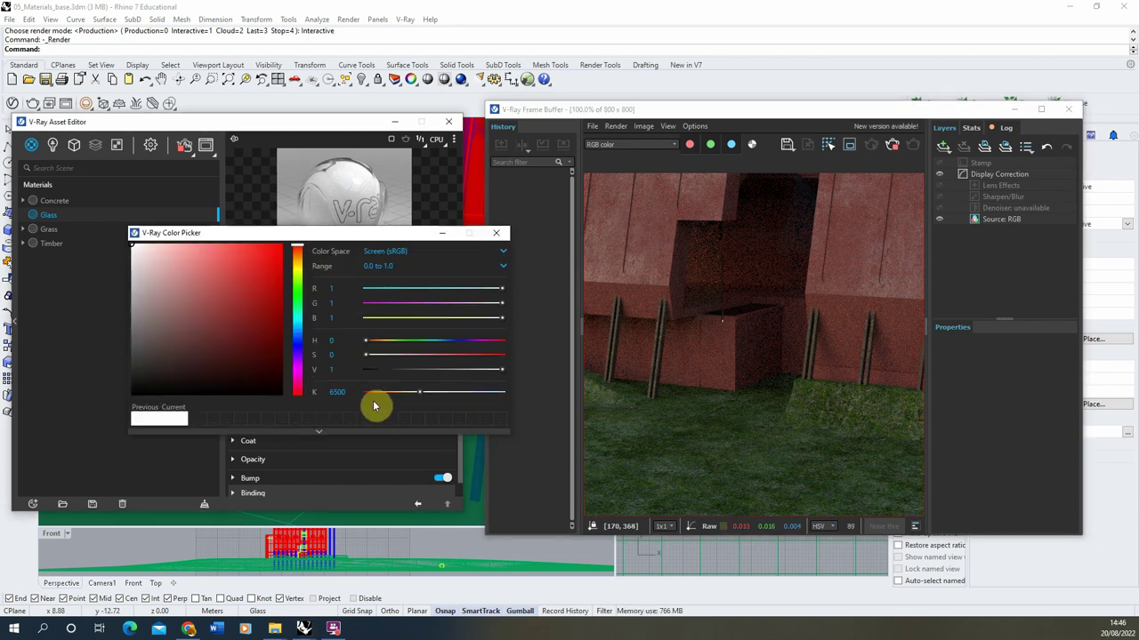
drag(297, 247, 298, 290)
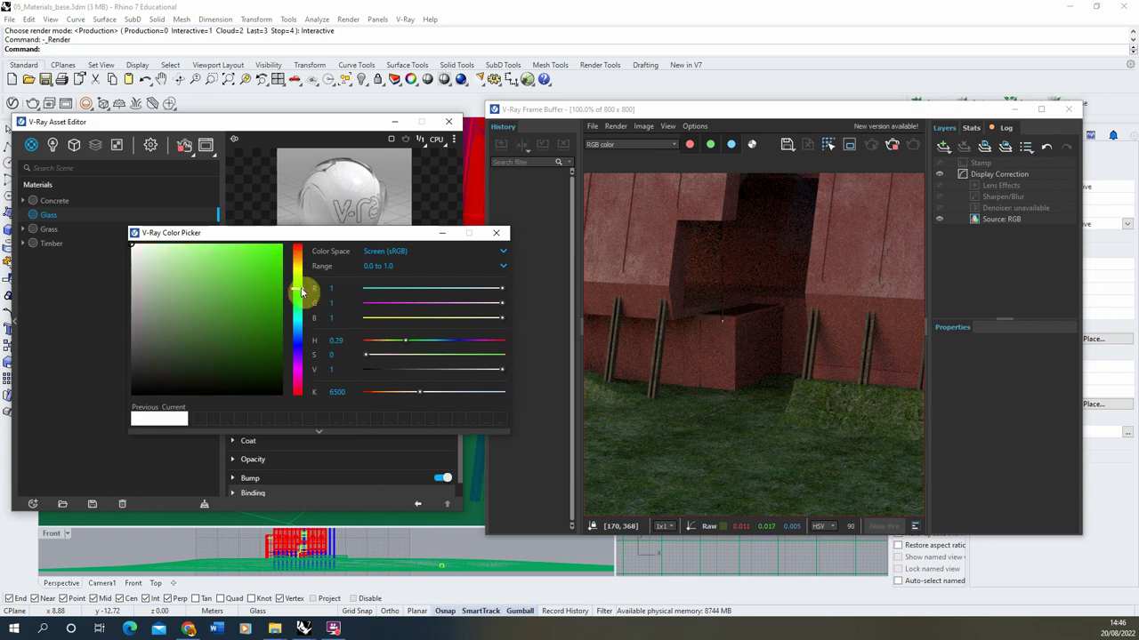
drag(178, 267, 179, 248)
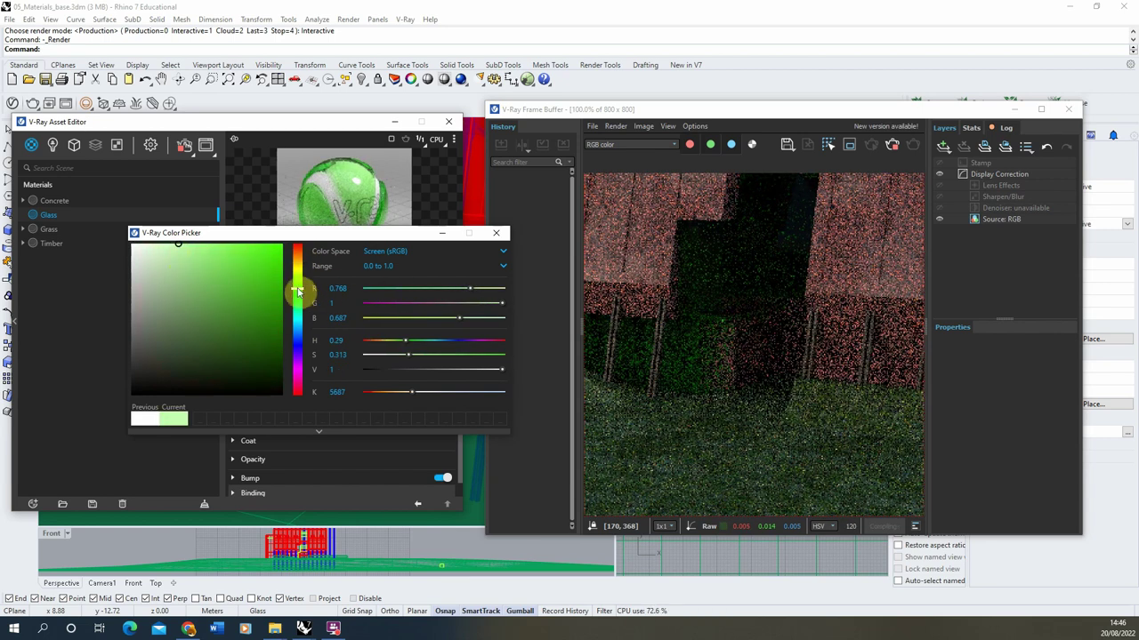
drag(300, 291, 299, 293)
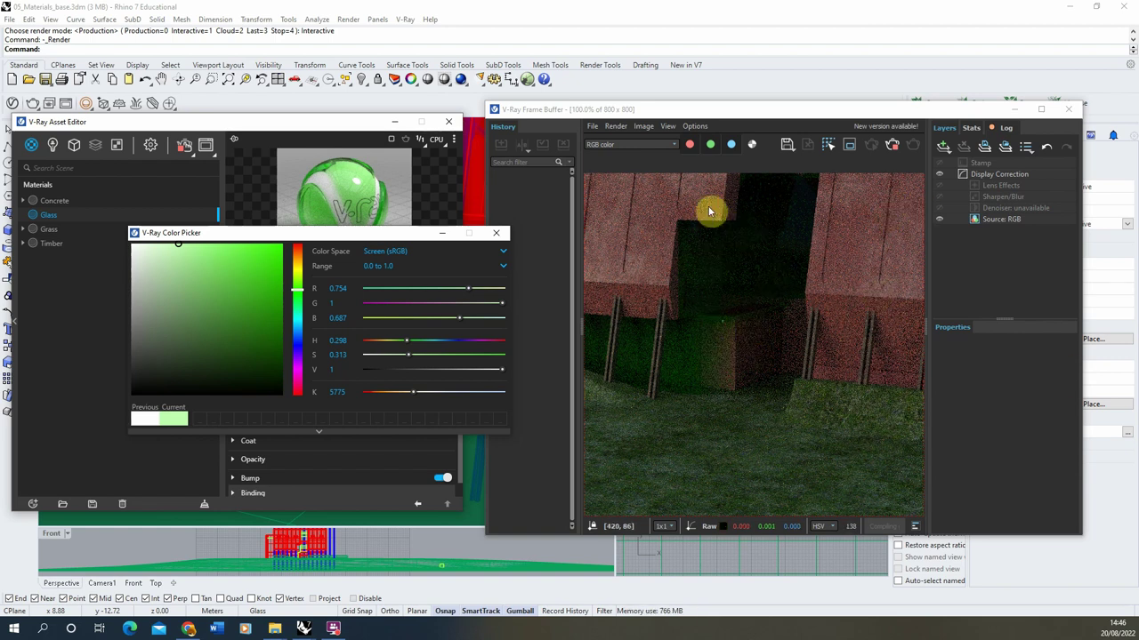
click(499, 237)
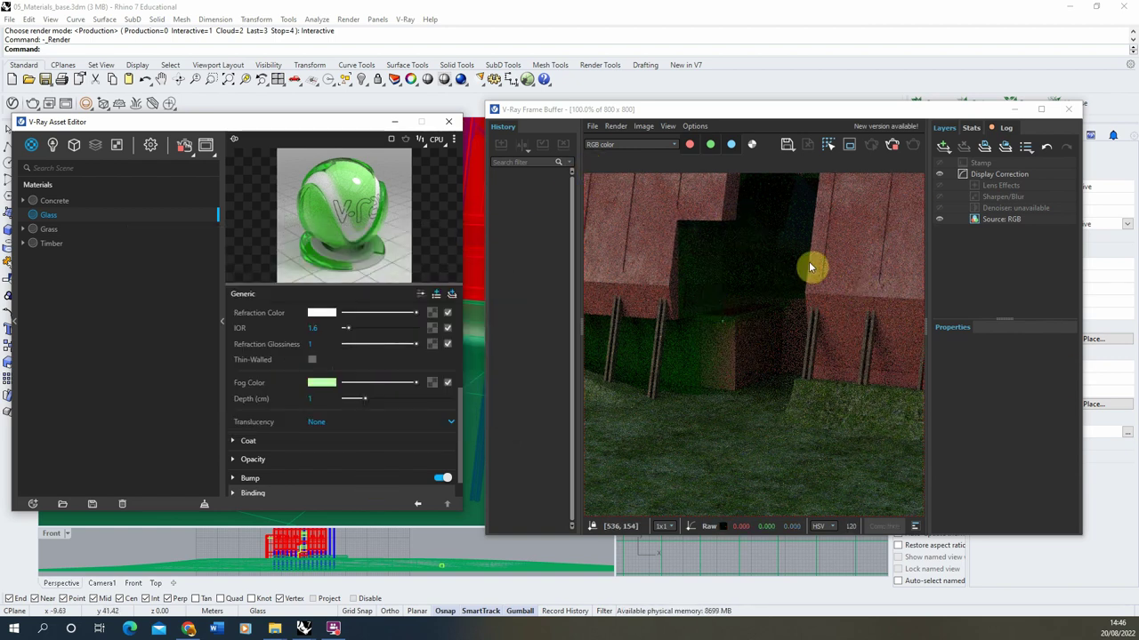
- Reduce the saturation of the Glass fog color to 0.025 at full brightness for a very faint green
click(322, 383)
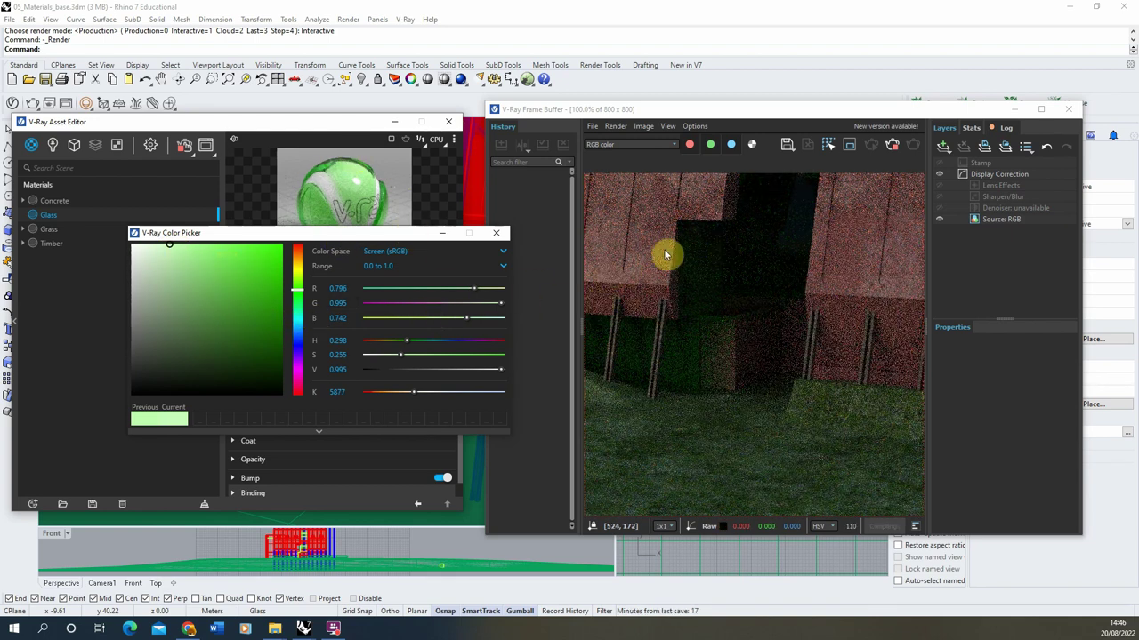
mouse_move(180, 250)
mouse_down()
mouse_move(246, 248)
mouse_move(150, 243)
mouse_up()
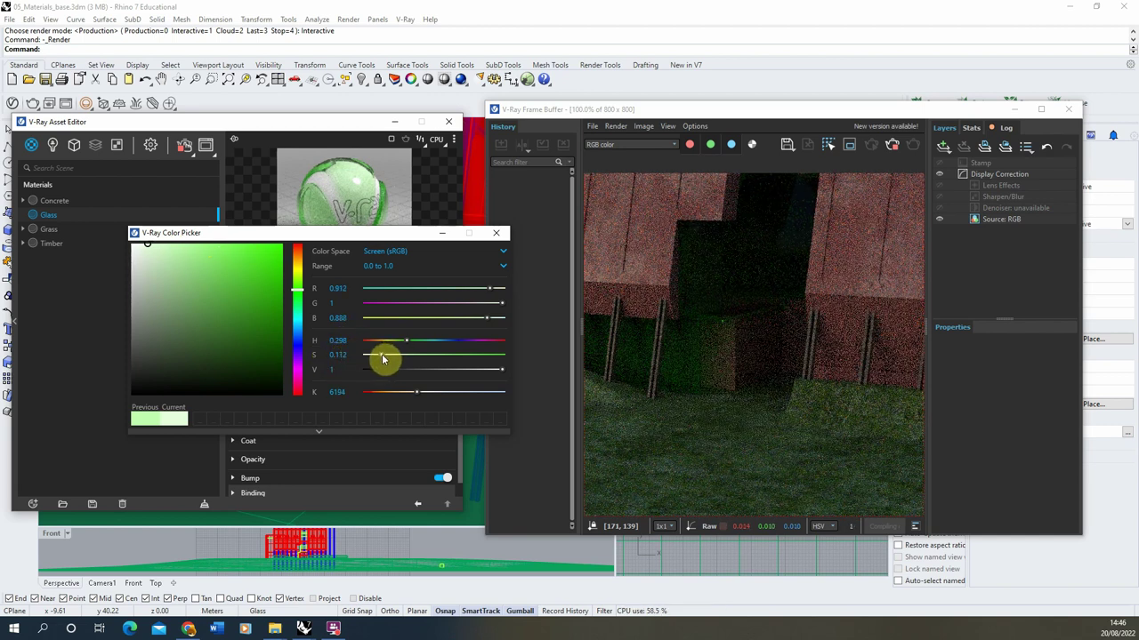
drag(383, 358, 338, 354)
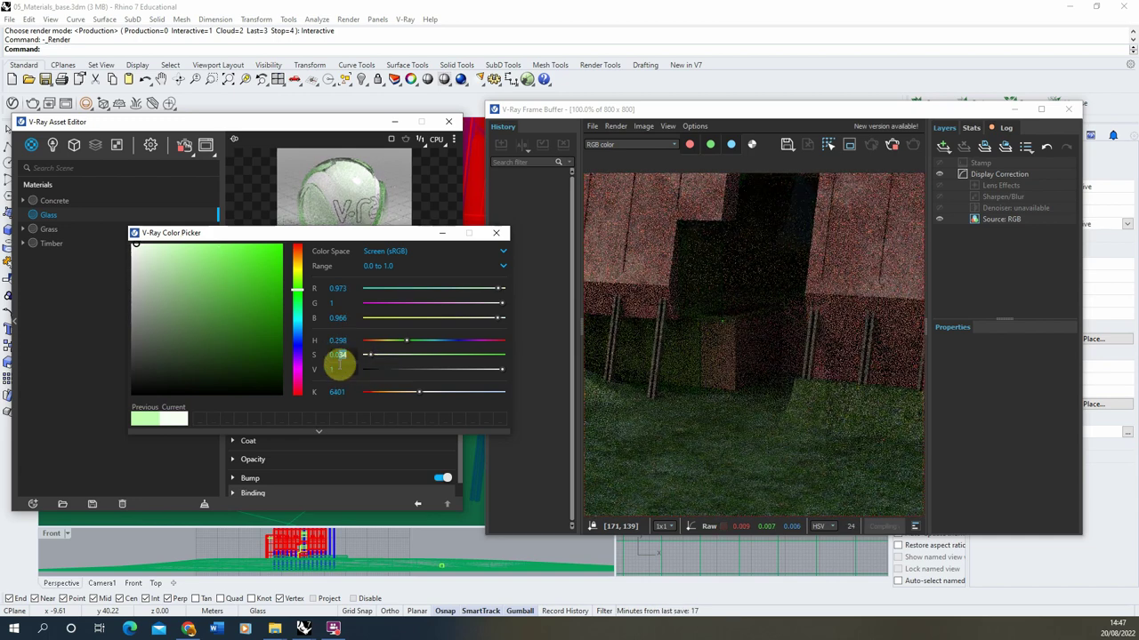
click(494, 370)
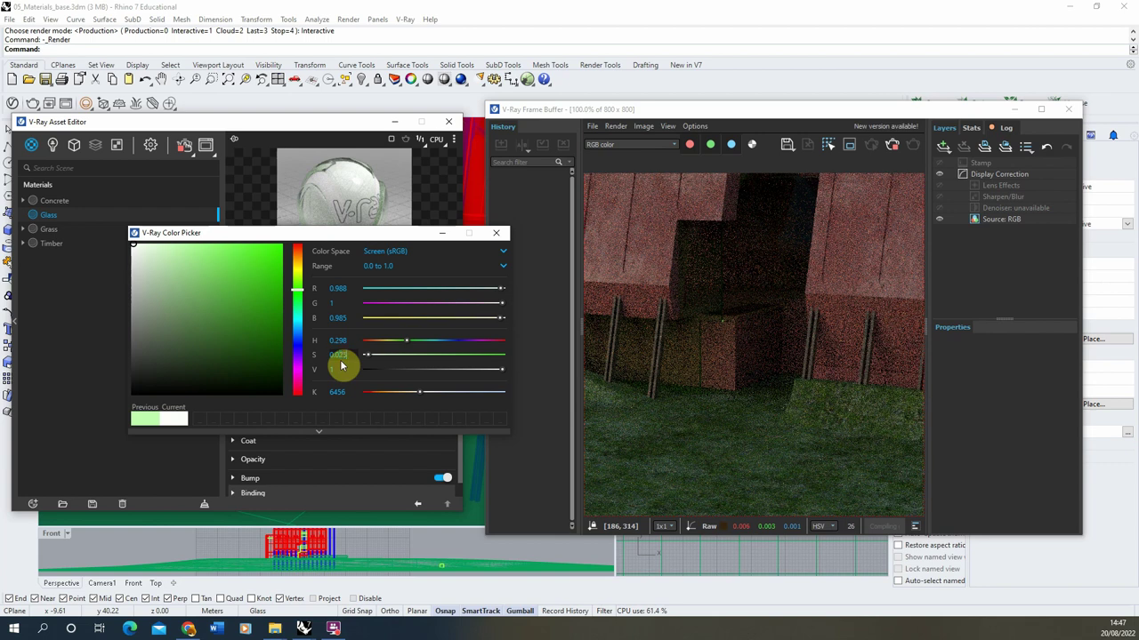
text(0.025)
key(Return)
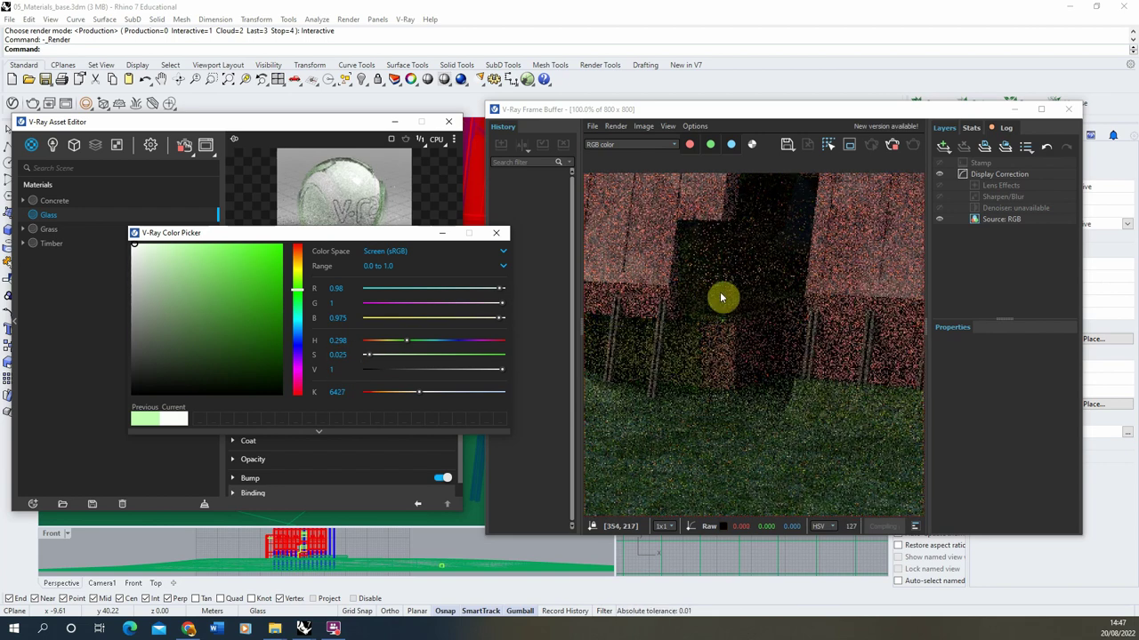
- Examine the tinted glass and its edges close up in the interactive render, and close the color picker
scroll(683, 303, up, 2)
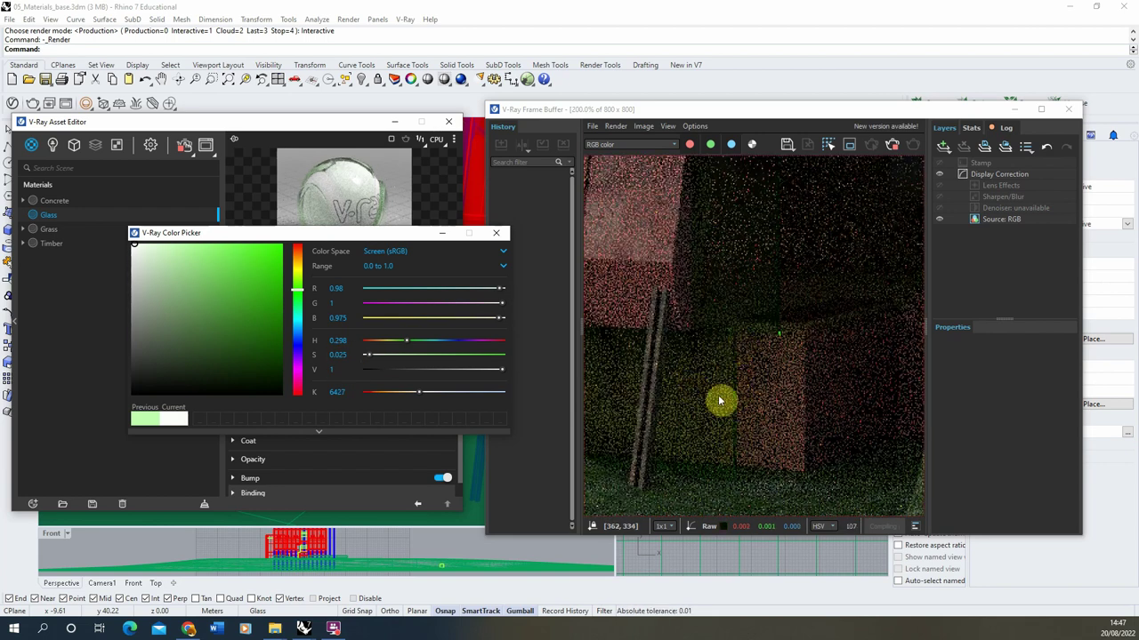
scroll(723, 386, down, 2)
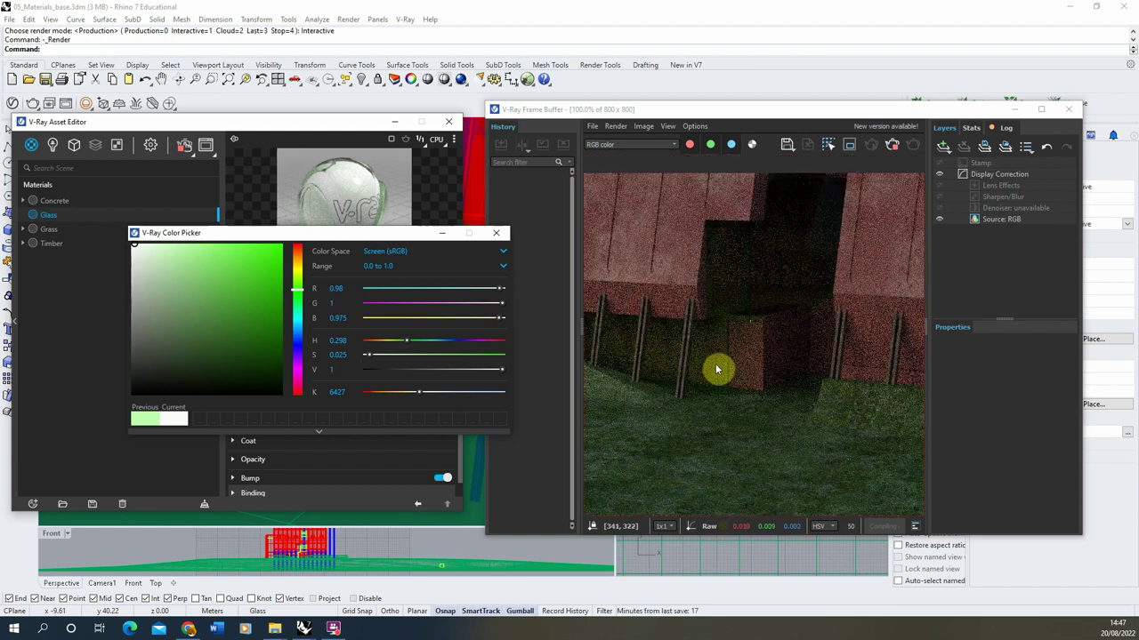
scroll(703, 347, up, 2)
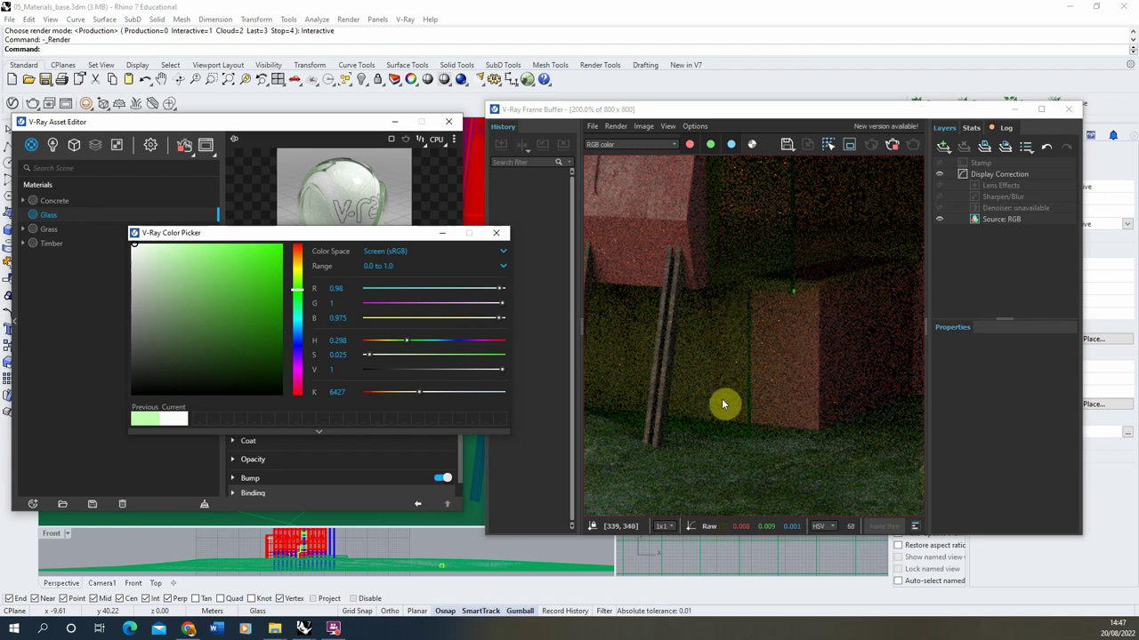
scroll(722, 405, down, 1)
scroll(726, 258, up, 1)
scroll(712, 387, down, 1)
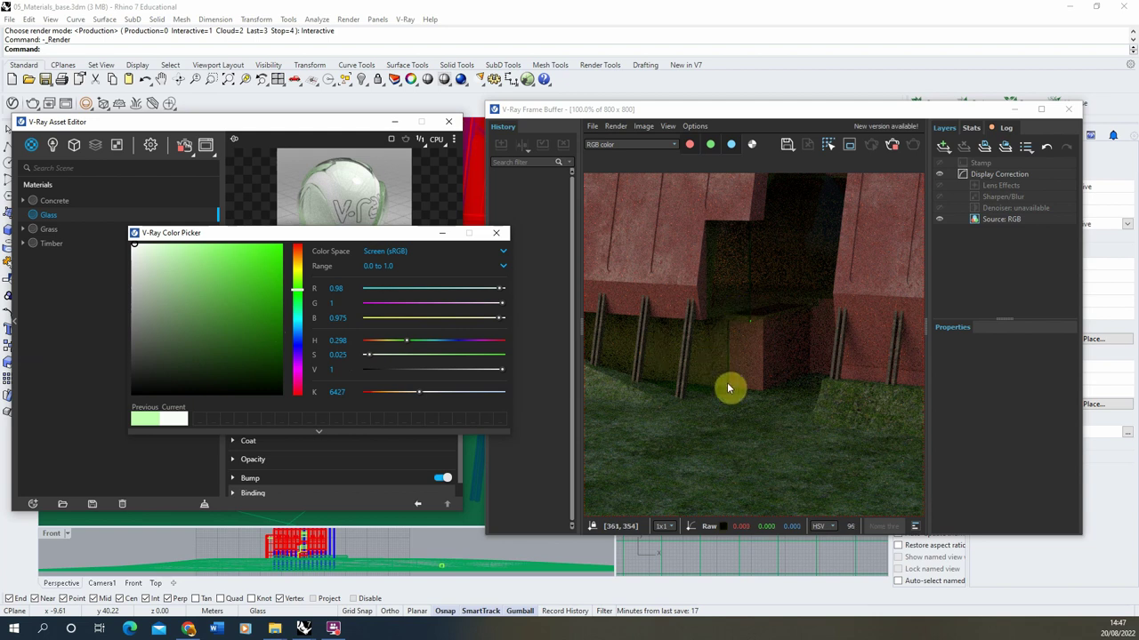
scroll(620, 327, up, 1)
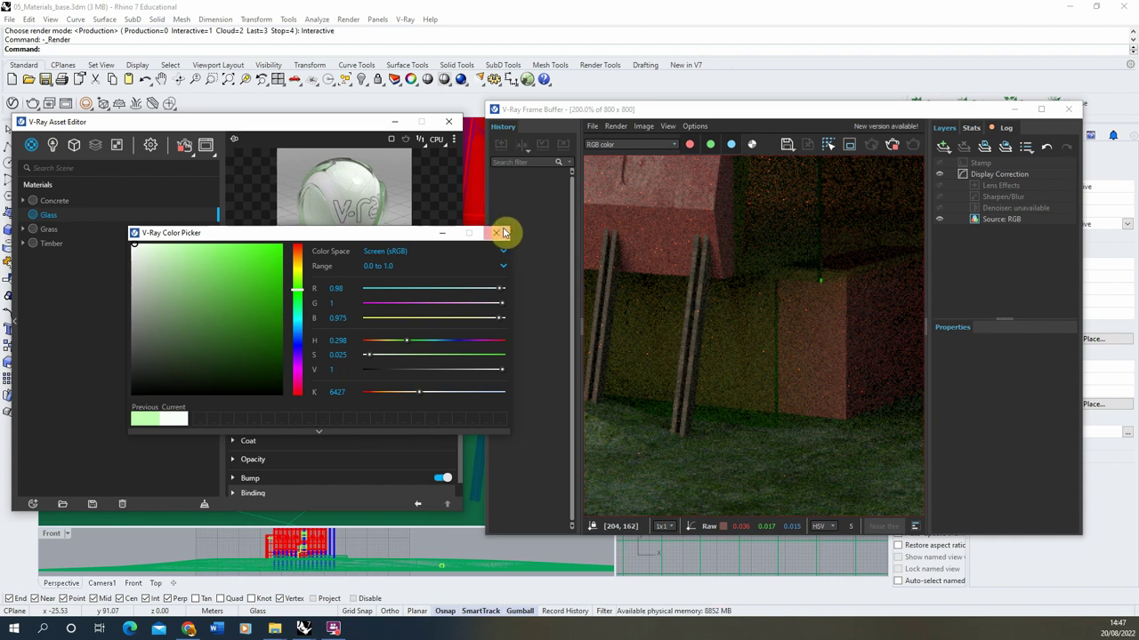
click(497, 233)
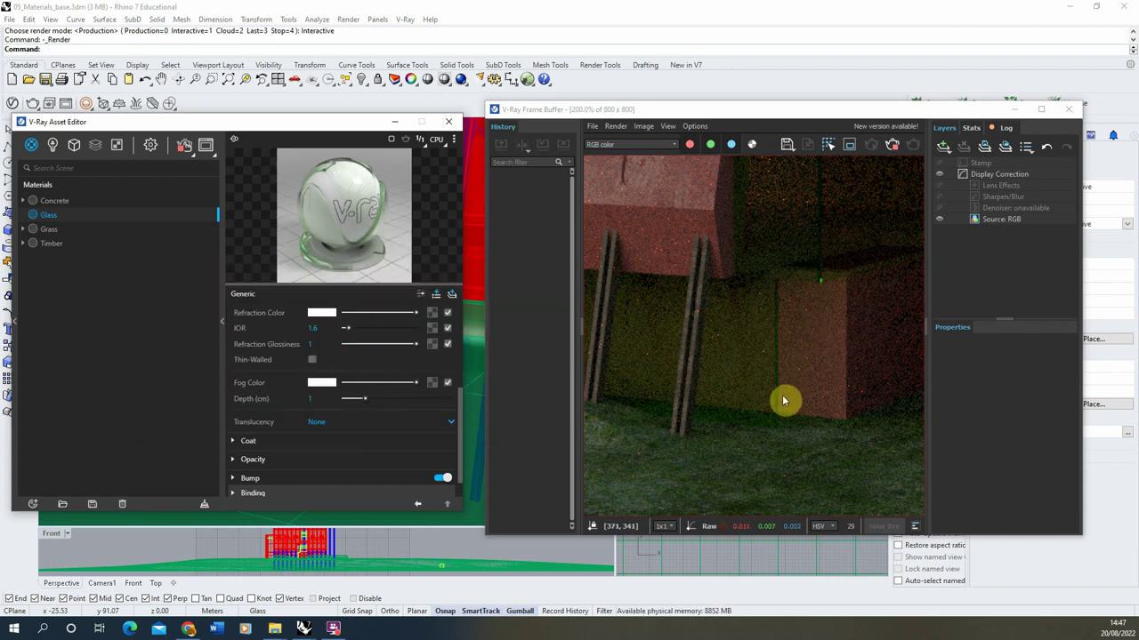
- Add a Tiles texture as the bump map of the Glass material
scroll(765, 413, down, 1)
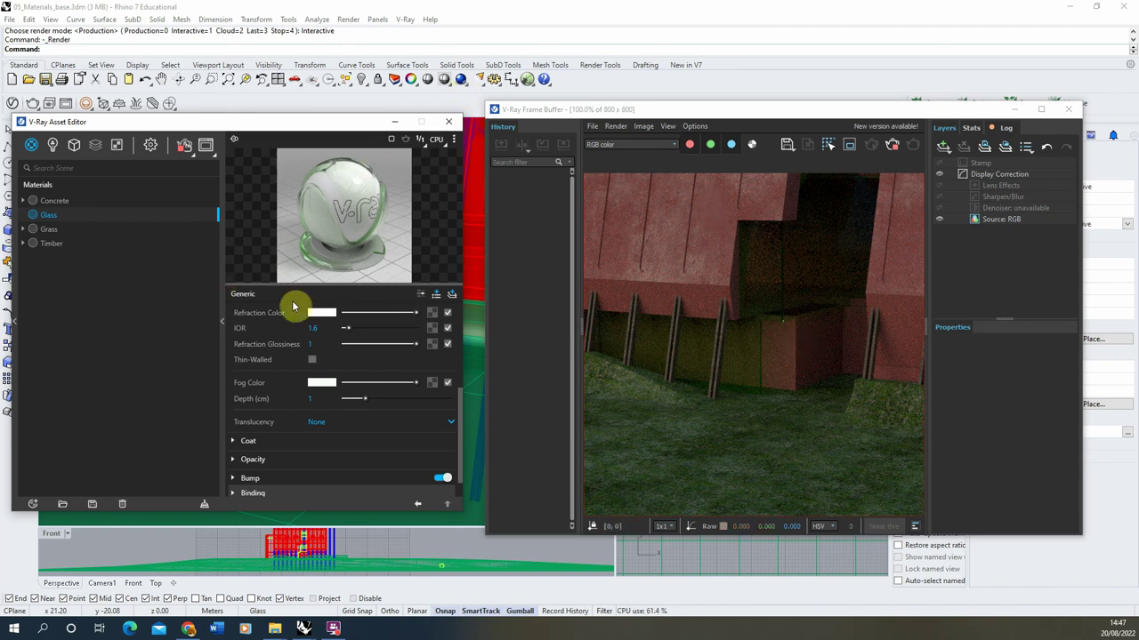
scroll(275, 338, up, 3)
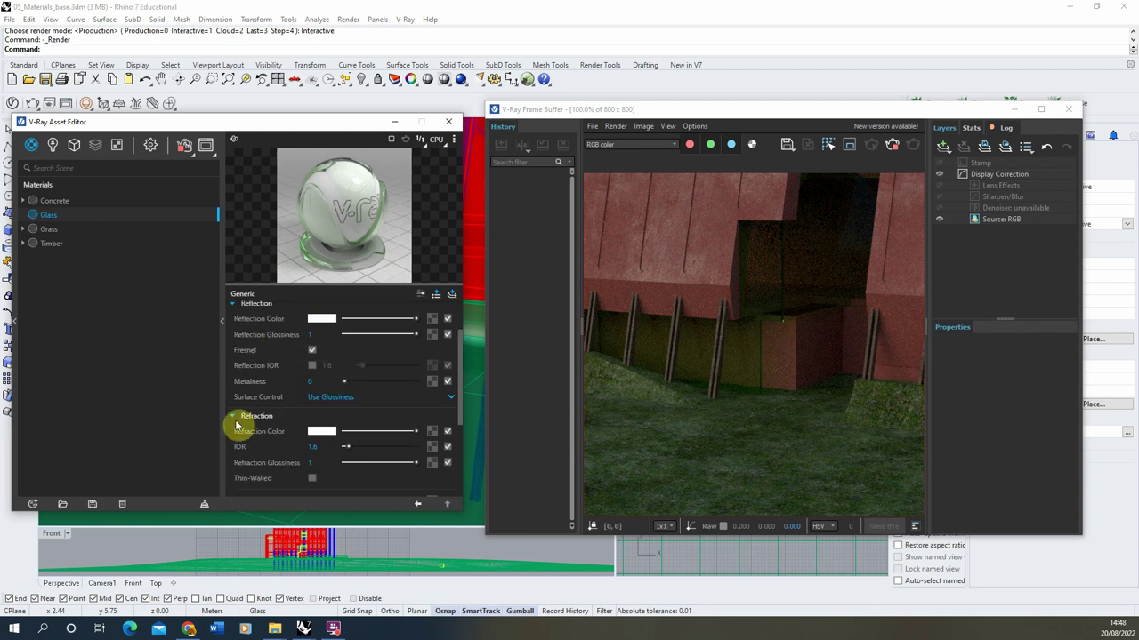
click(235, 424)
click(238, 307)
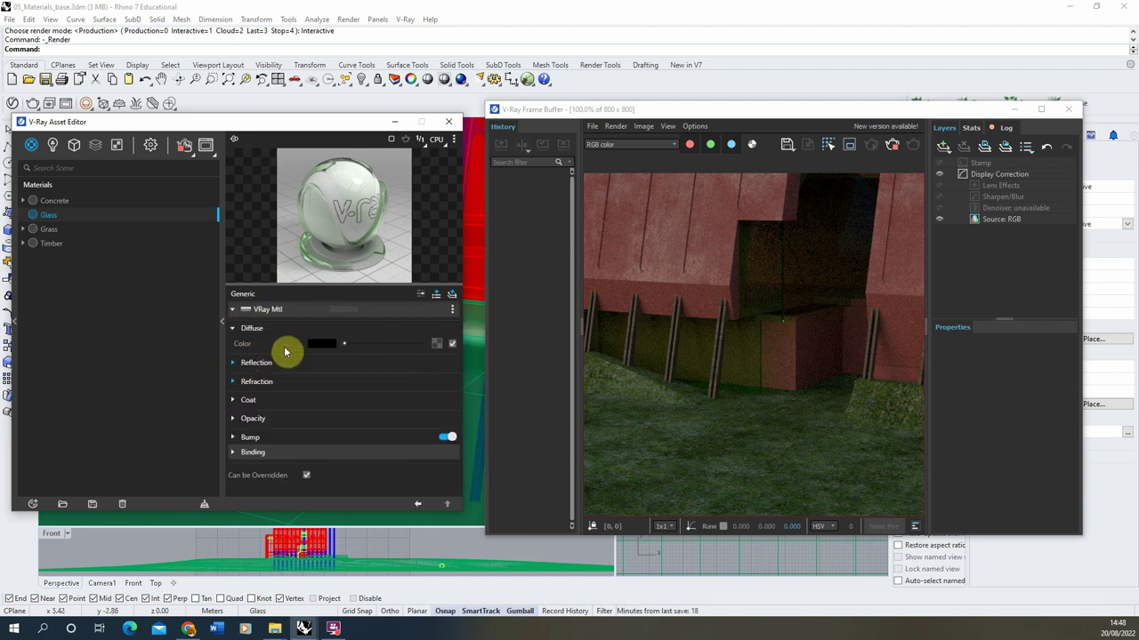
click(346, 440)
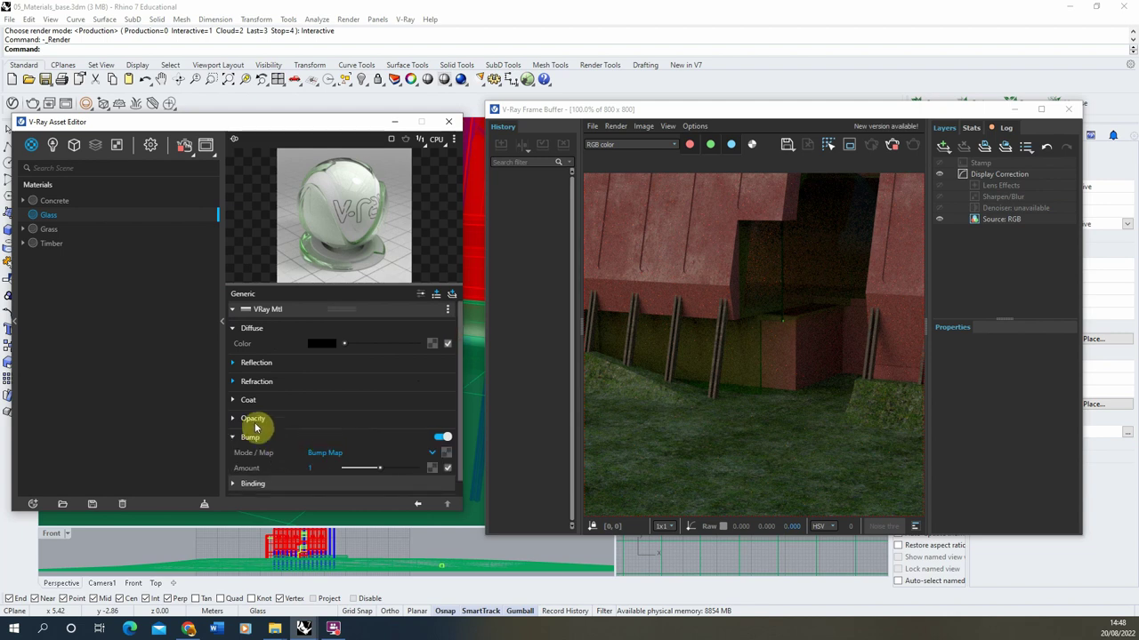
click(446, 459)
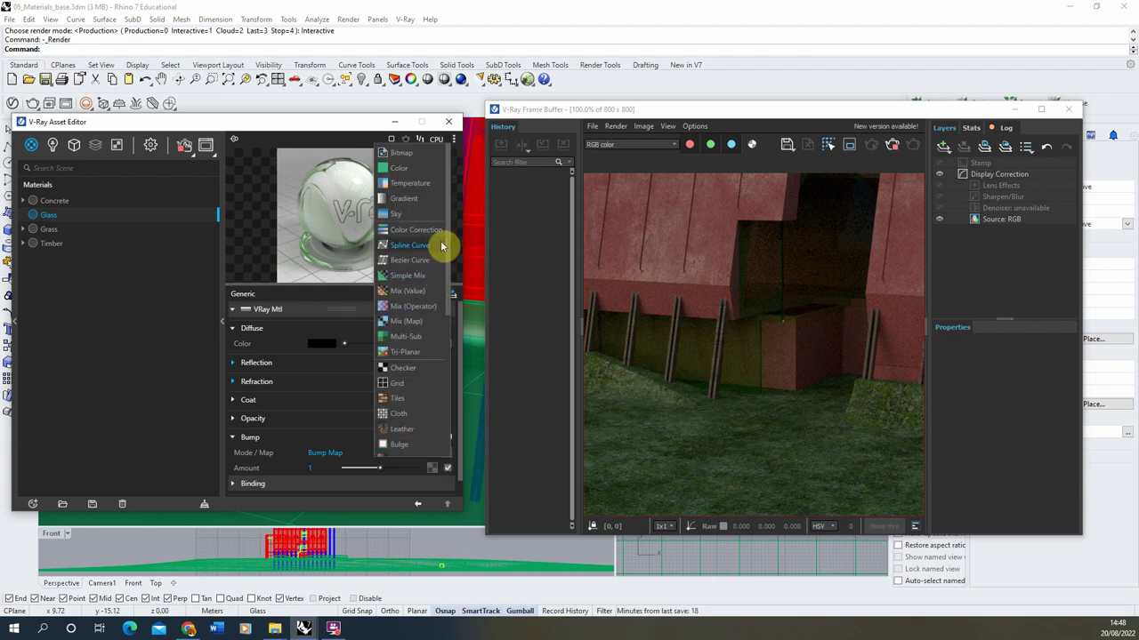
scroll(449, 271, down, 1)
scroll(446, 254, up, 2)
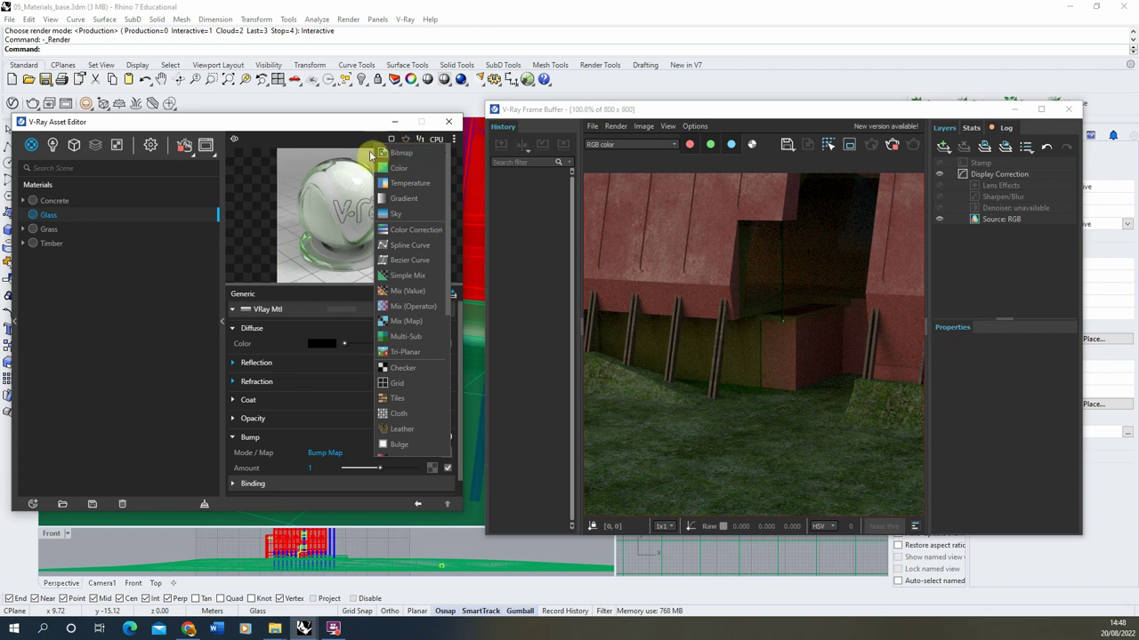
scroll(448, 213, down, 4)
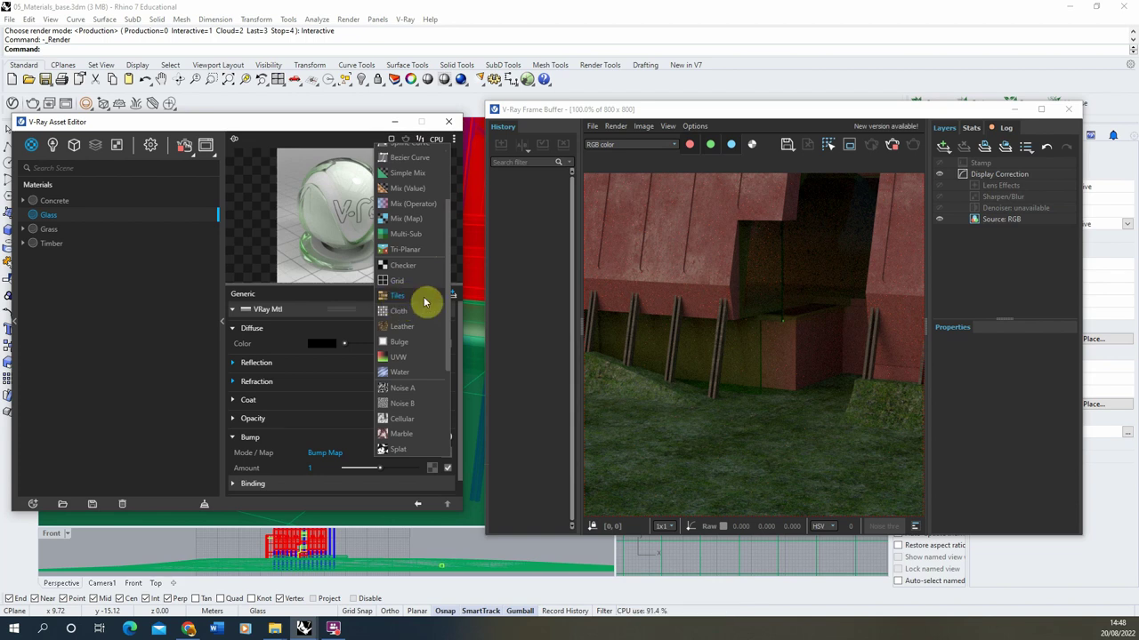
click(407, 299)
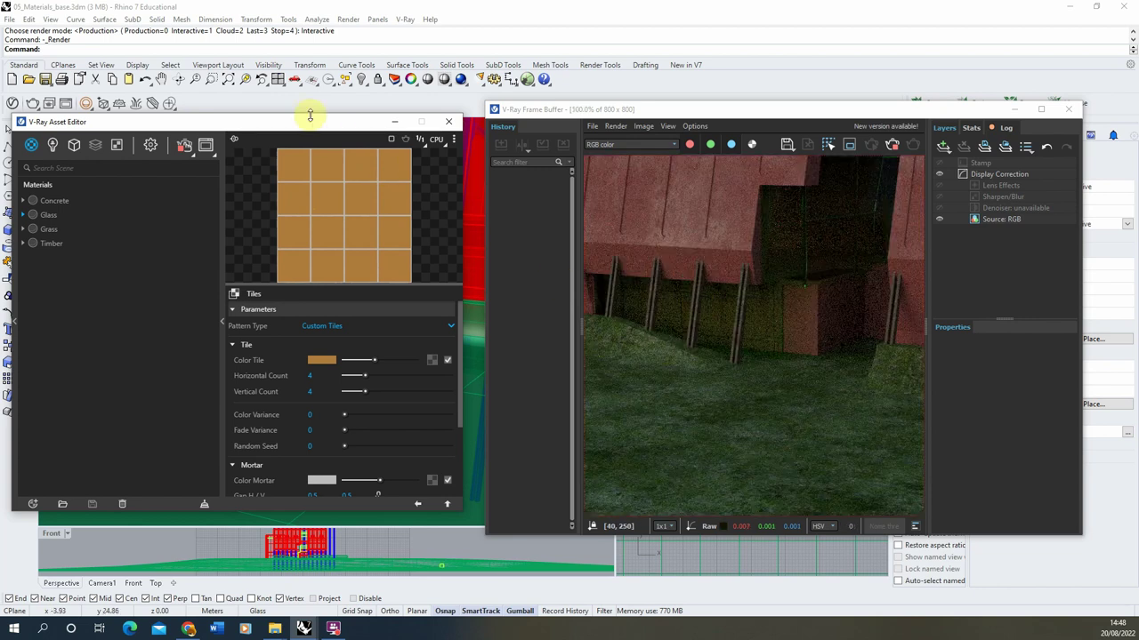
- Move the Asset Editor aside, orbit the perspective so the glass reflects the sunset, and put the editor back beside the render
drag(310, 115, 821, 136)
right_drag(312, 249, 302, 205)
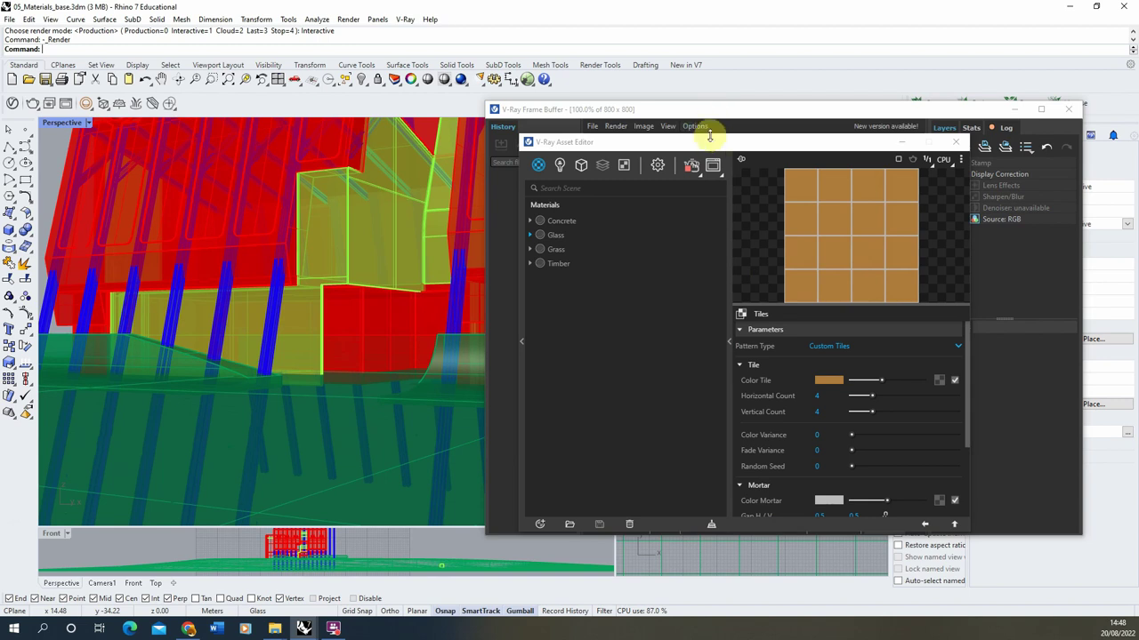
drag(709, 139, 176, 117)
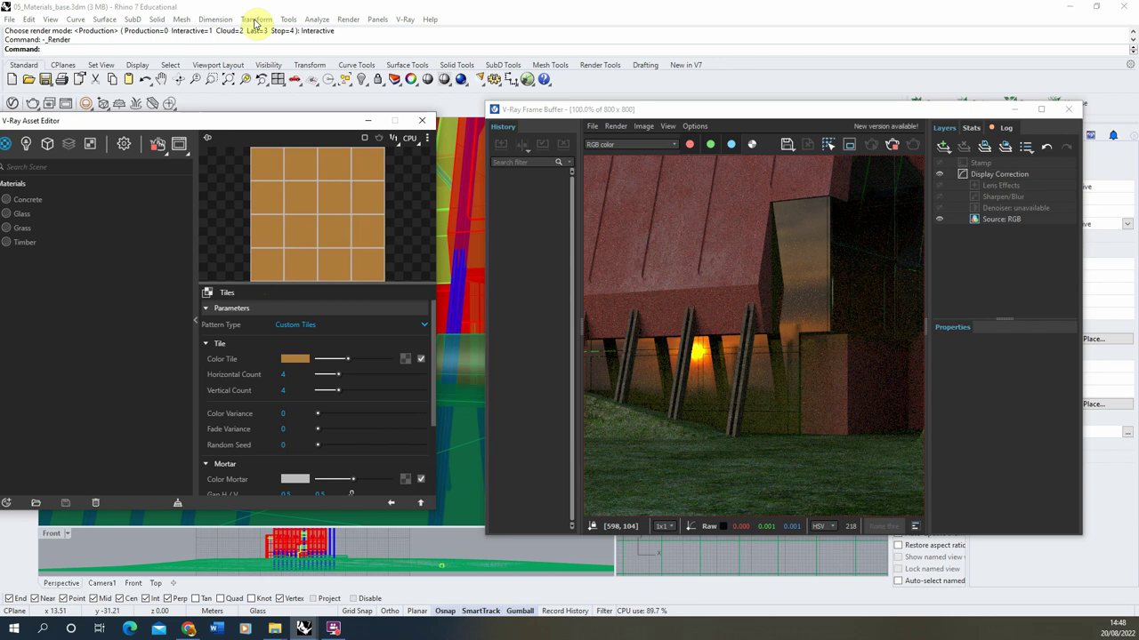
- Set the tile color of the Tiles bump texture to pure white and the mortar color to black
click(299, 360)
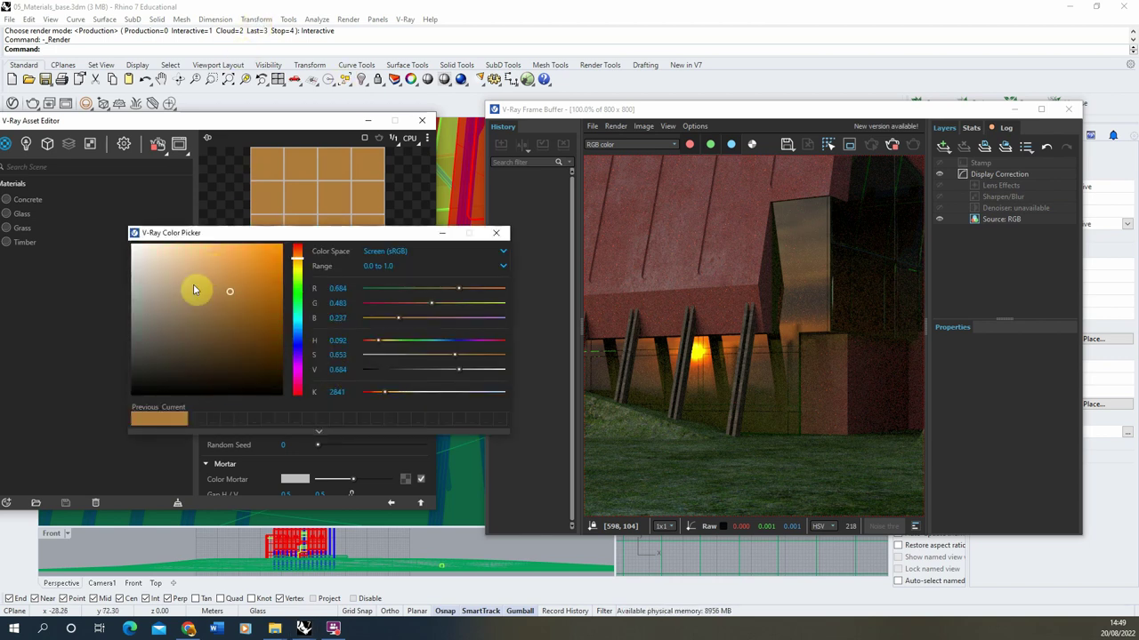
drag(194, 289, 131, 245)
click(495, 233)
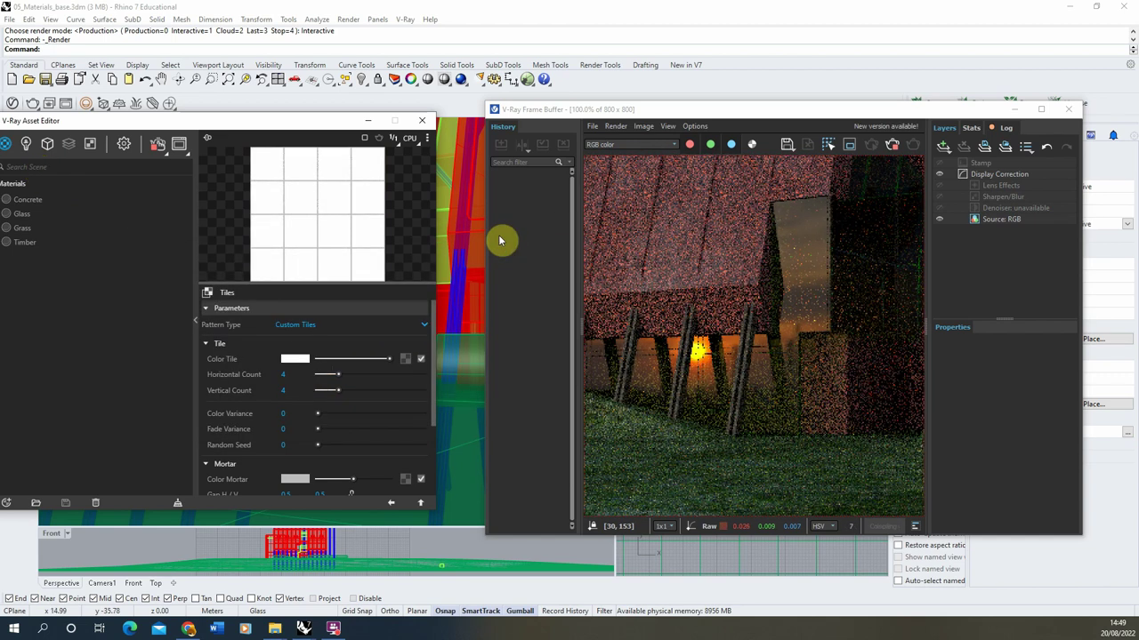
click(297, 481)
drag(178, 356, 101, 414)
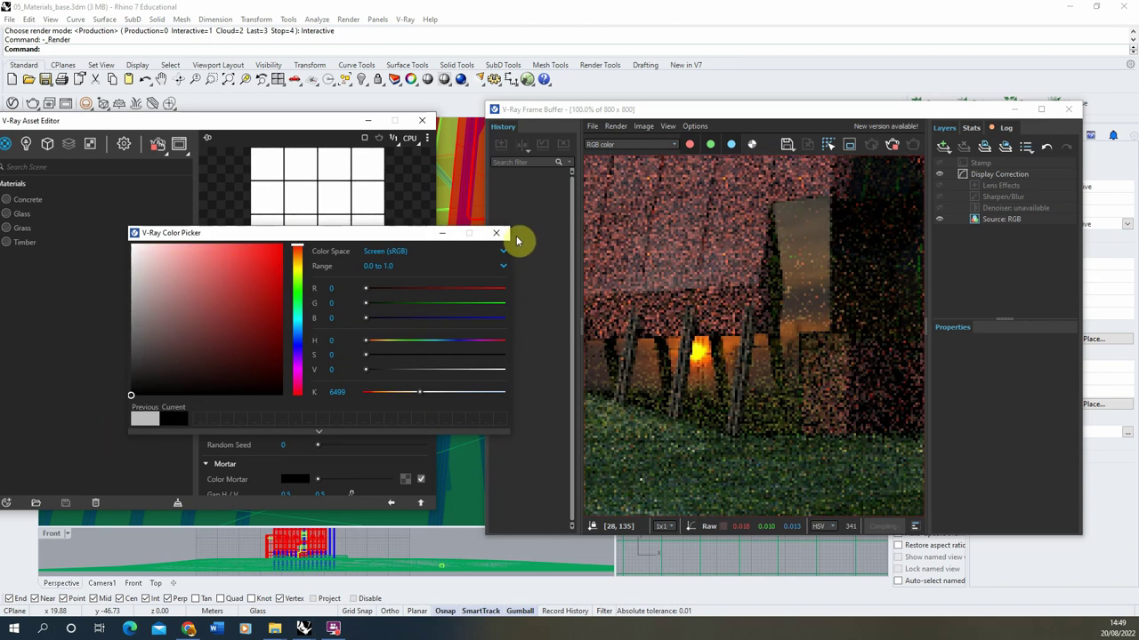
click(495, 233)
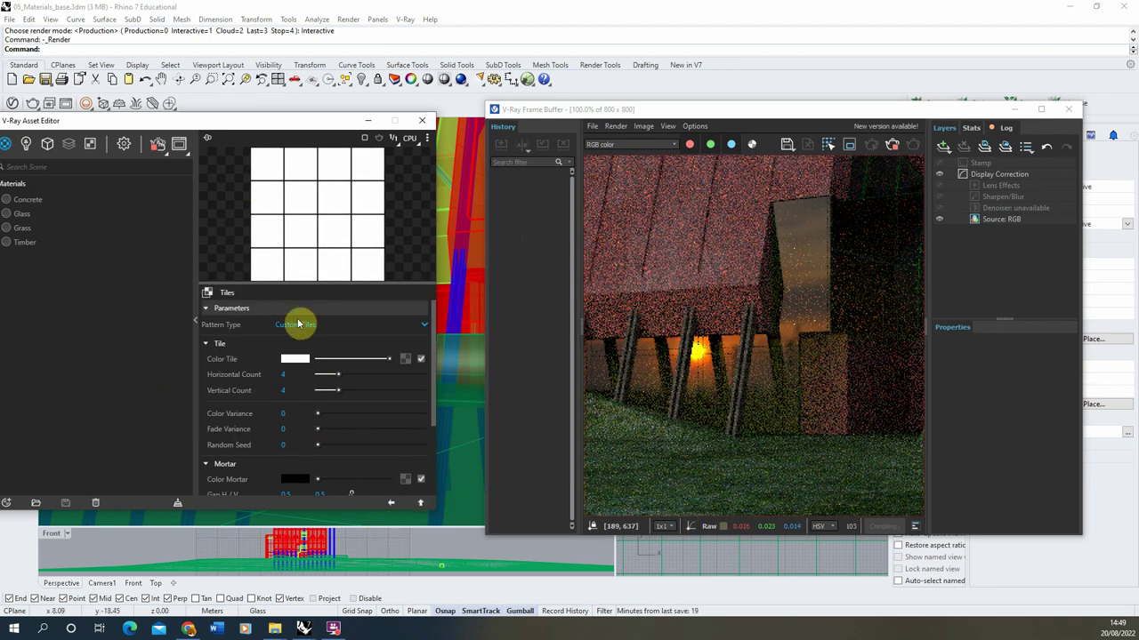
- Set the Tiles texture's horizontal and vertical counts to 15 each
click(284, 374)
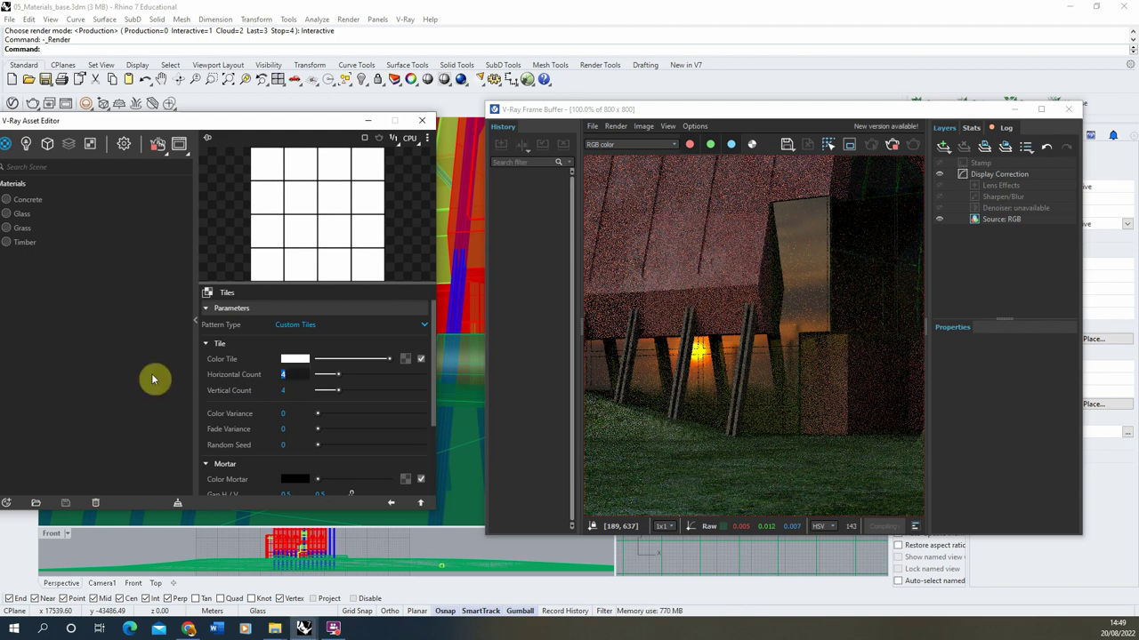
text(15)
key(Return)
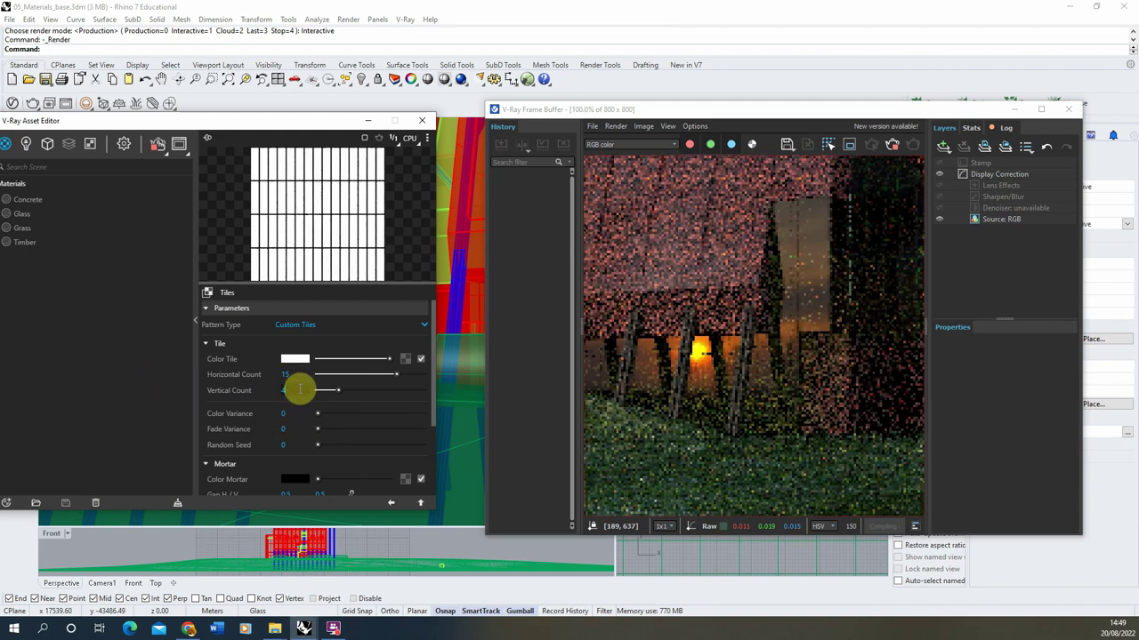
text(15)
key(Return)
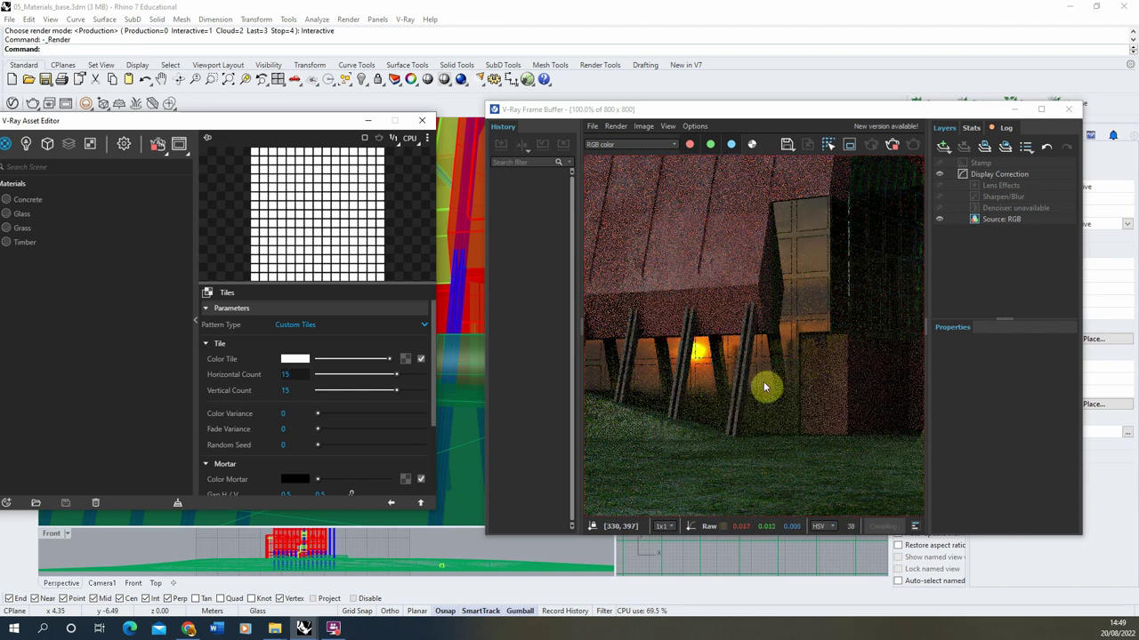
- Set the Line Shift in the Tiles texture's stack layout to 0
drag(437, 368, 443, 448)
click(255, 437)
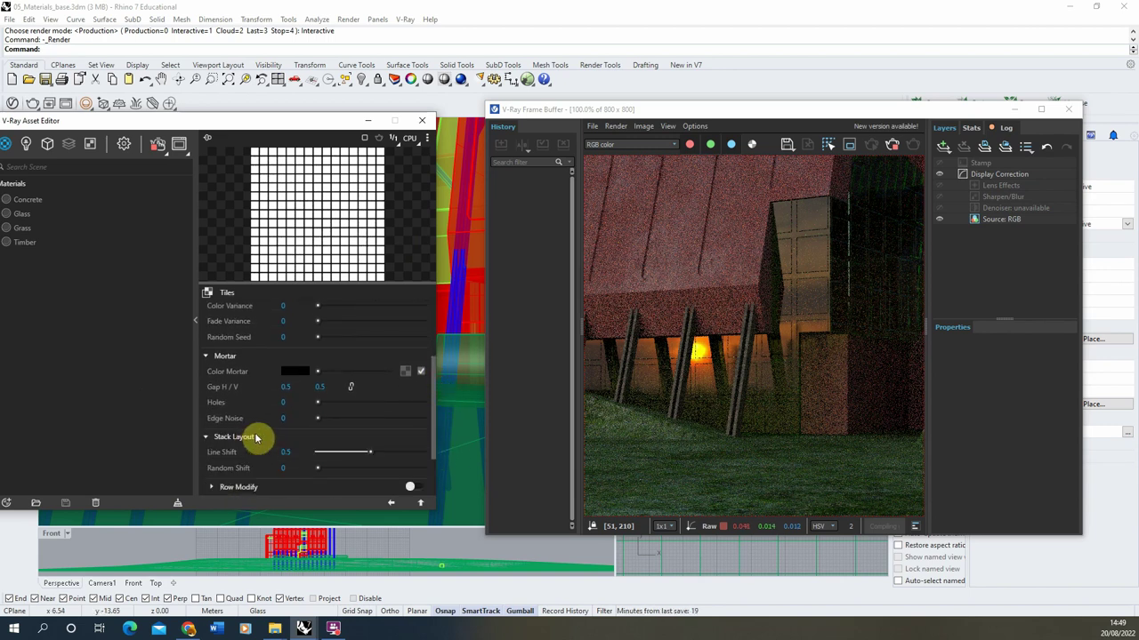
click(285, 452)
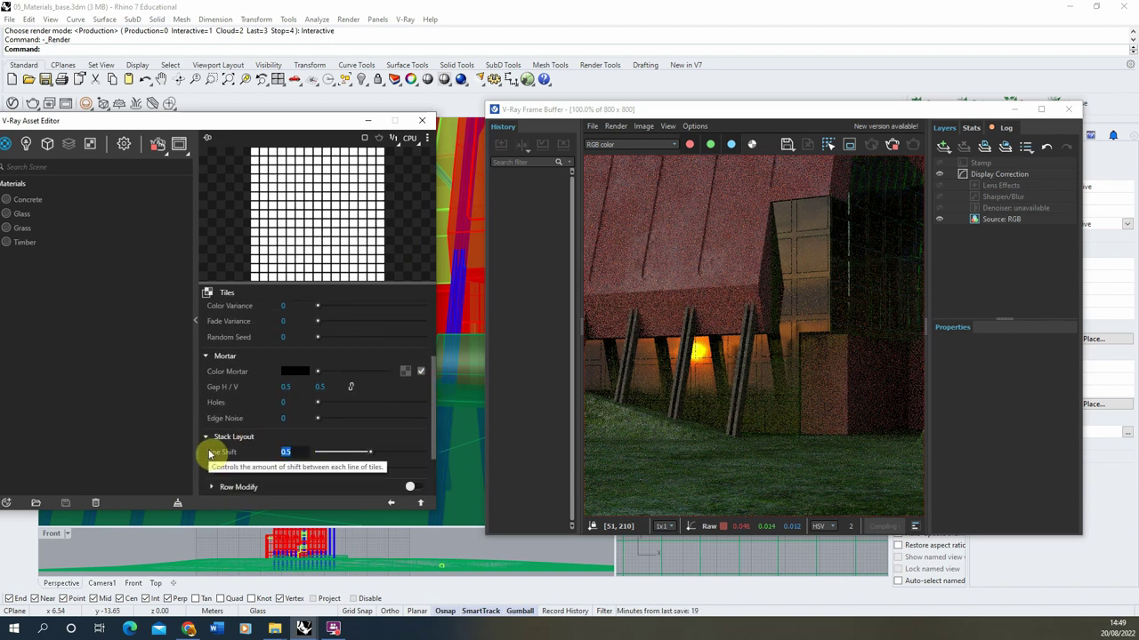
text(0)
click(378, 460)
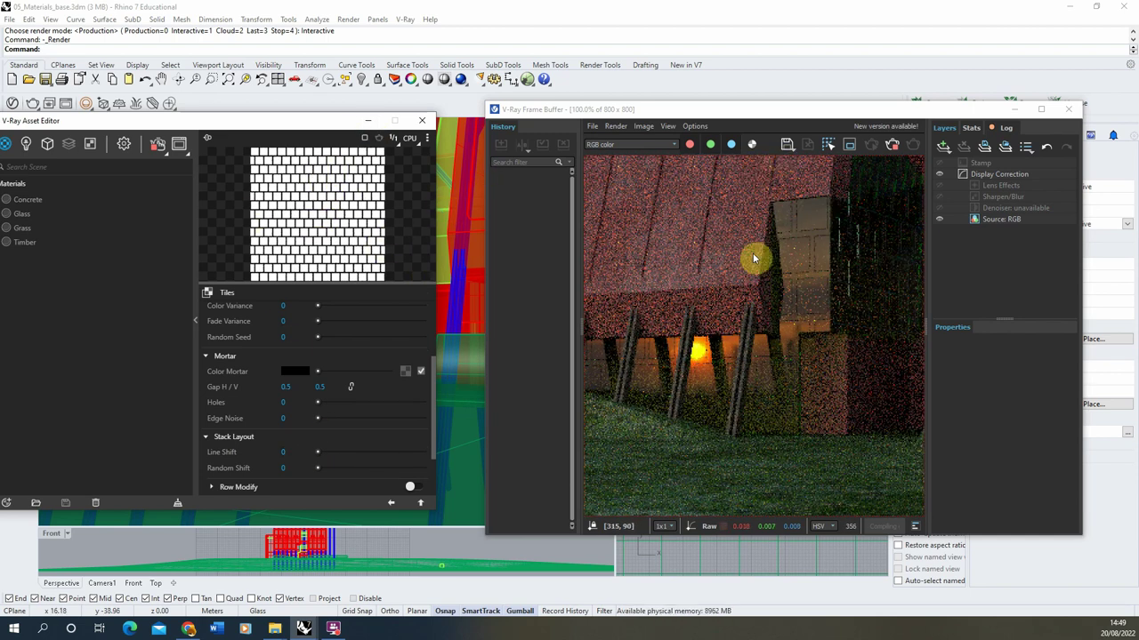
scroll(433, 373, up, 3)
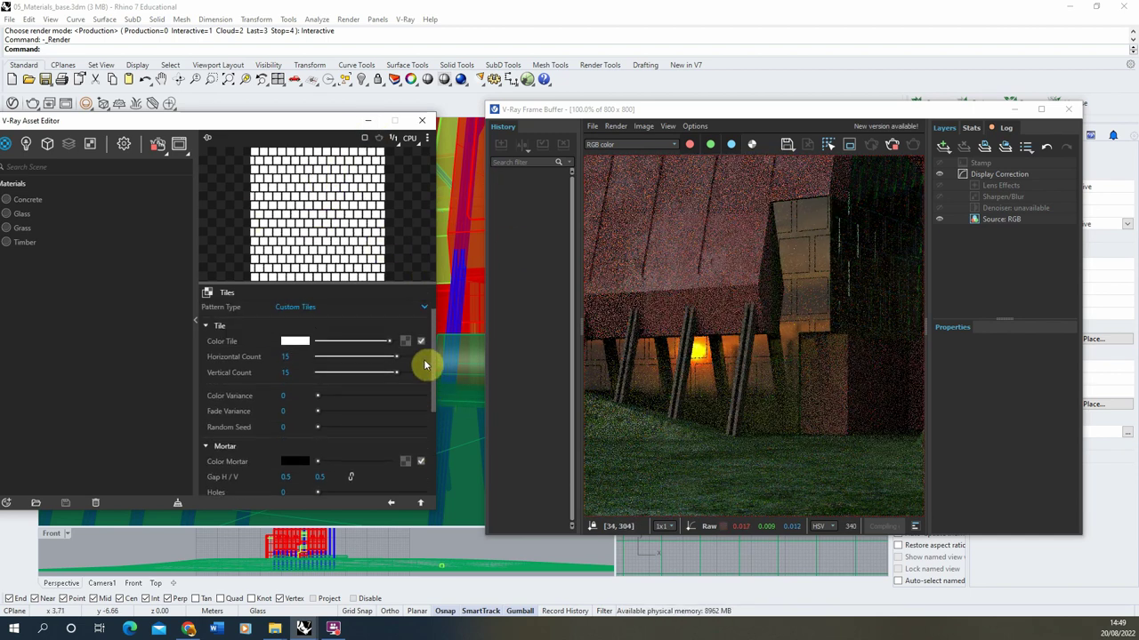
- Minimize the Asset Editor, move the Frame Buffer off the layer list, and select all objects on the 3D Model Glass layer
click(368, 120)
drag(686, 110, 412, 107)
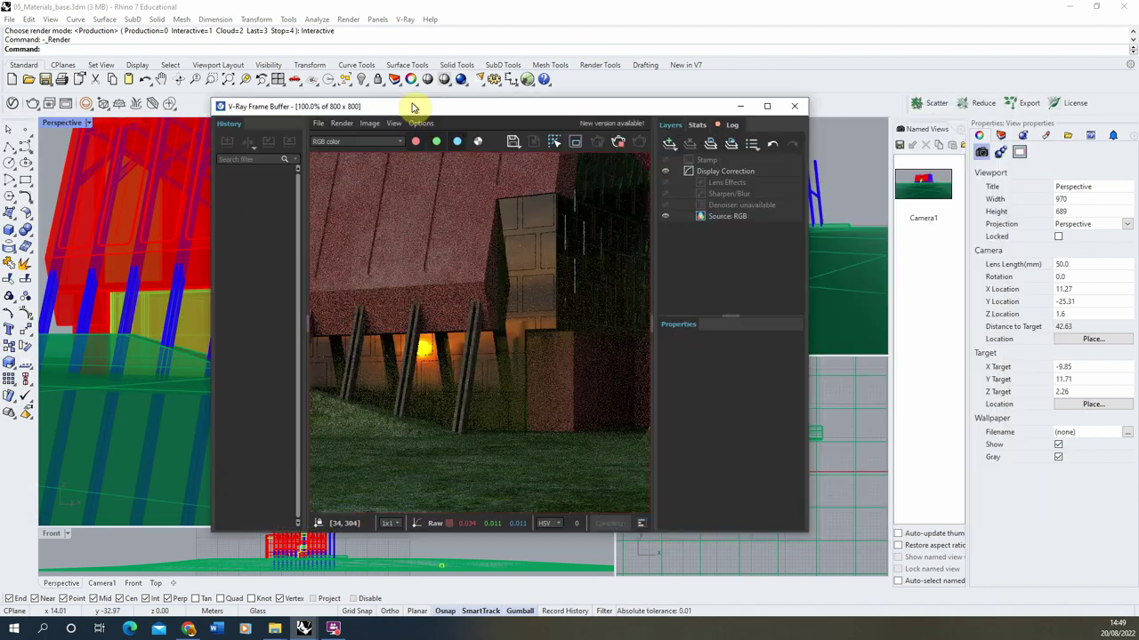
click(1001, 136)
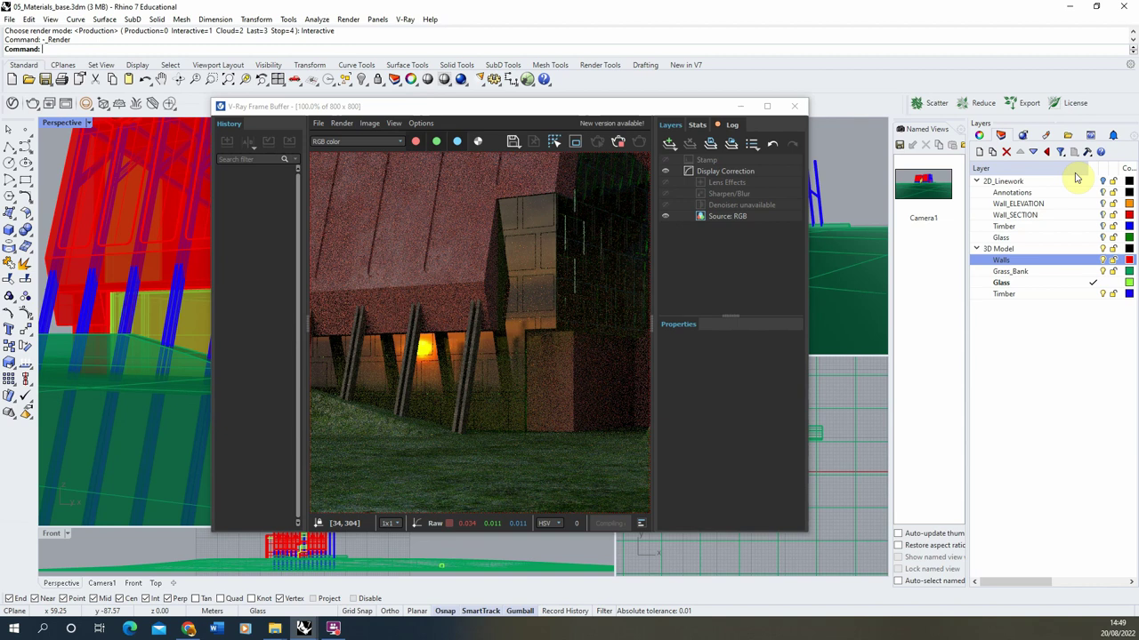
click(1036, 271)
click(1036, 282)
right_click(1036, 282)
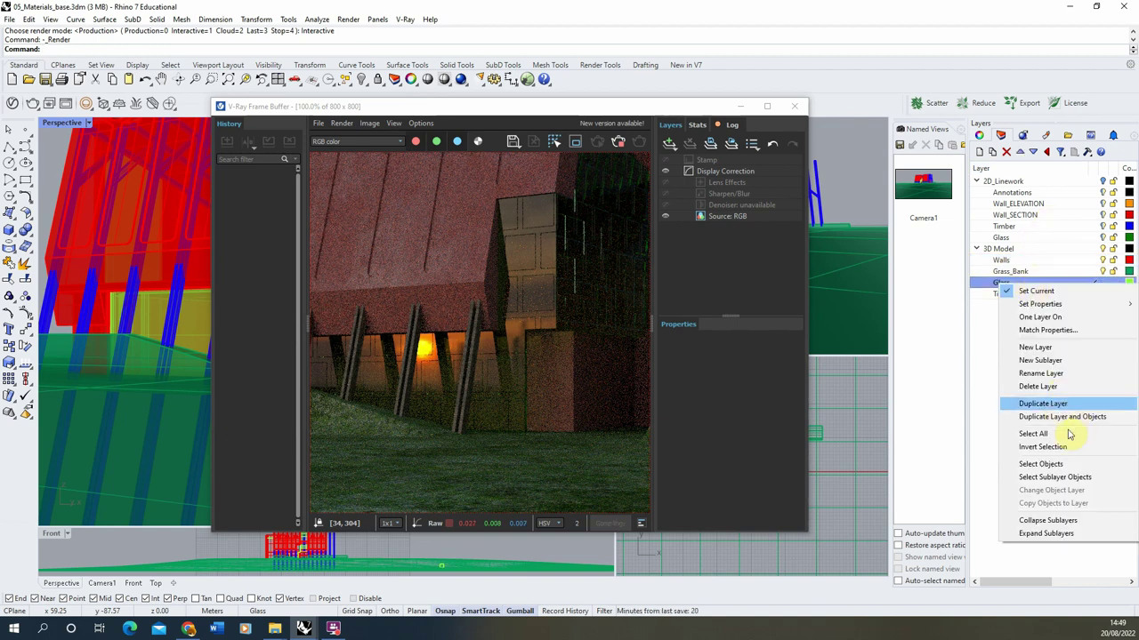
click(1059, 467)
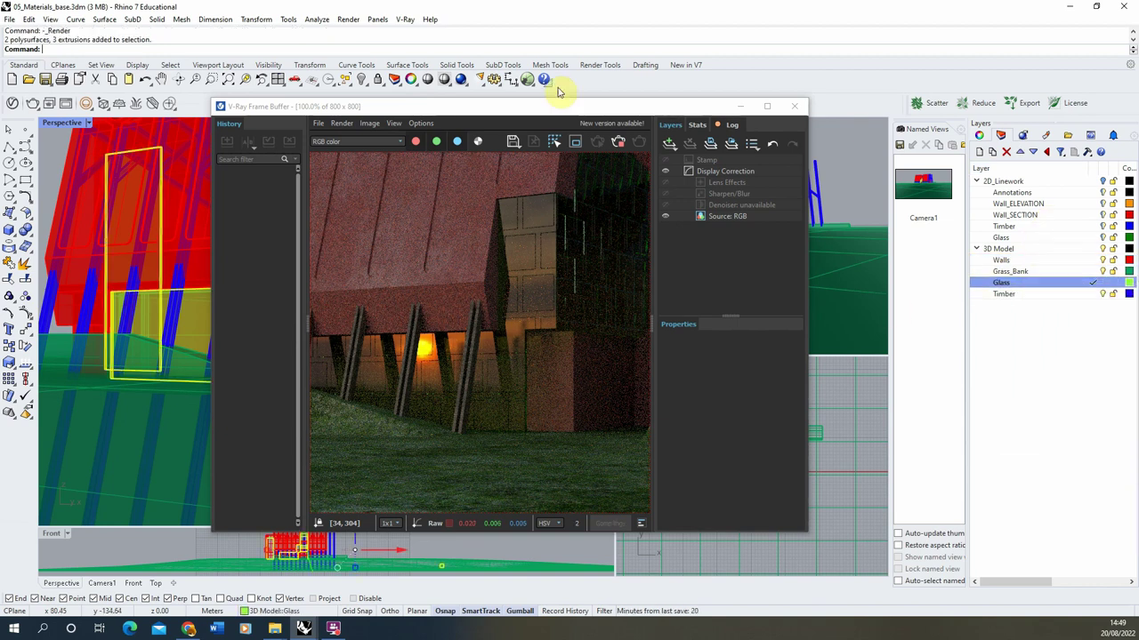
- Apply a capped box mapping to the selected glass objects and set its XYZ size to 5.000 on every axis
click(979, 135)
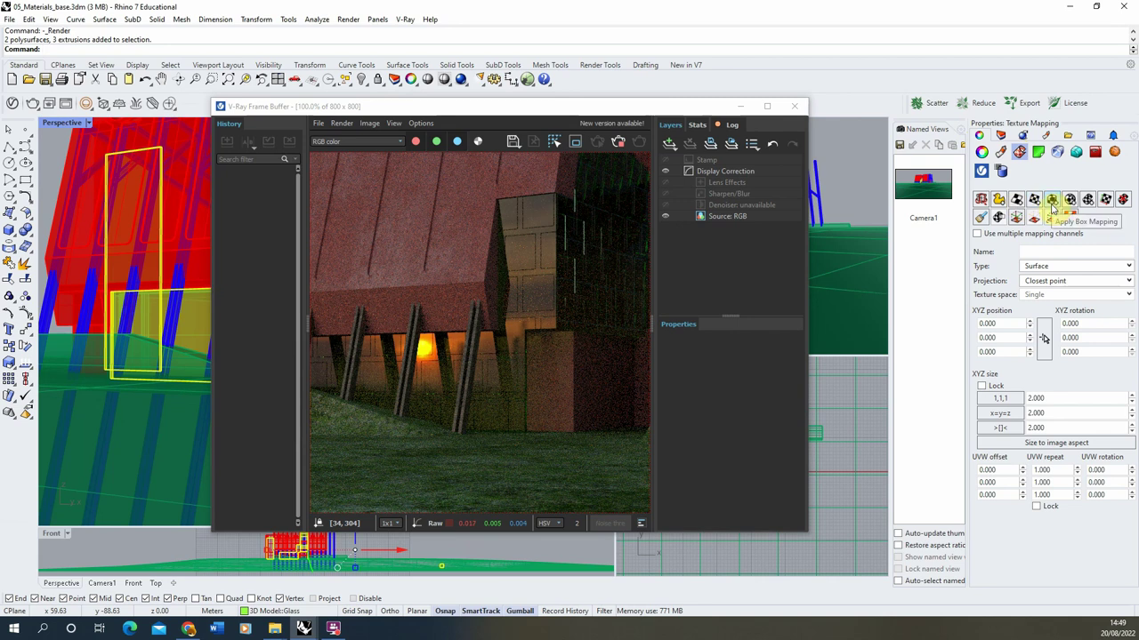
click(741, 106)
click(1052, 201)
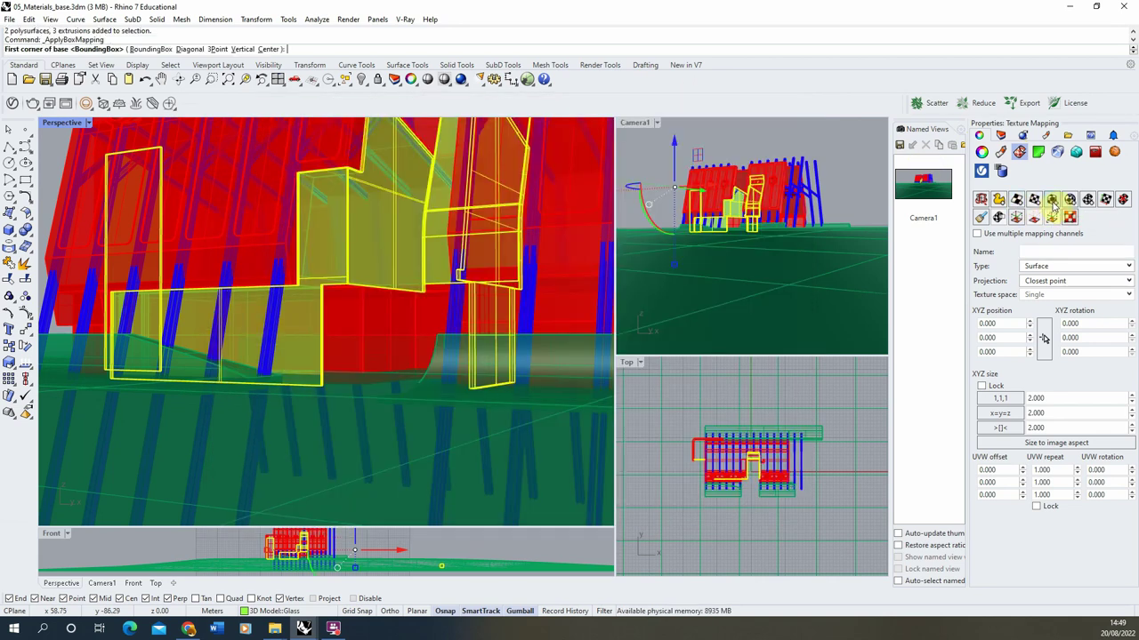
click(259, 385)
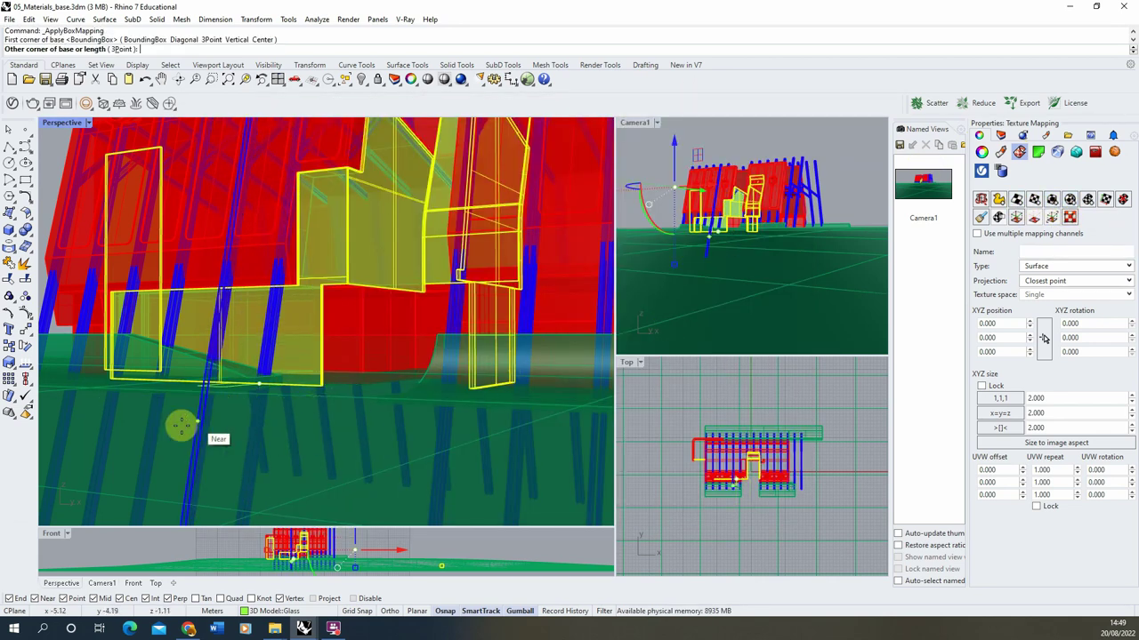
click(182, 442)
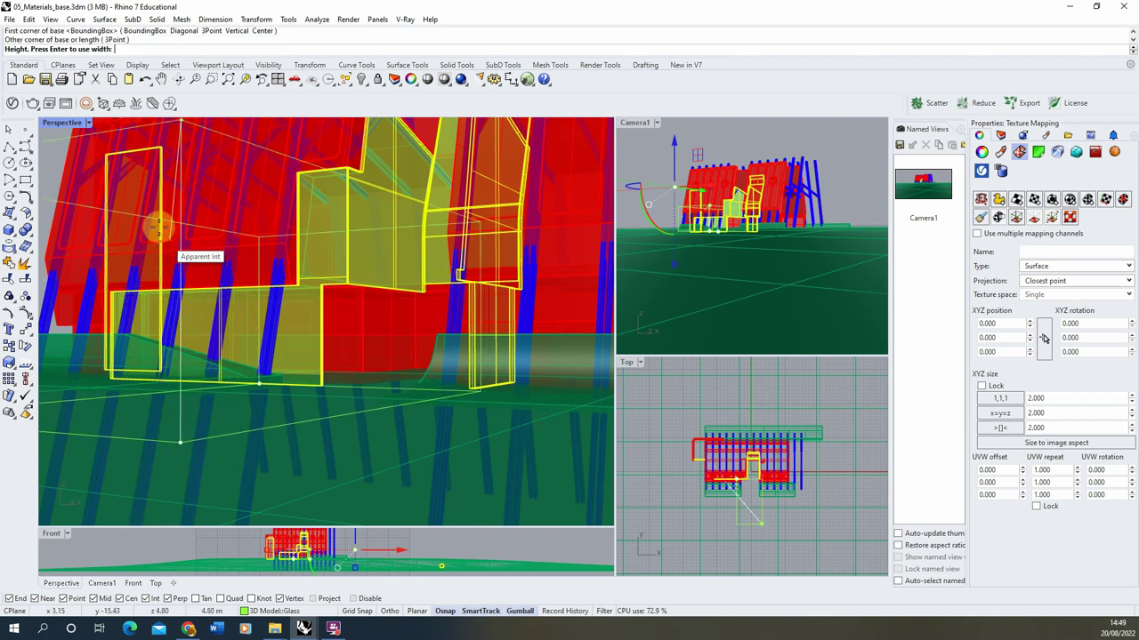
click(181, 147)
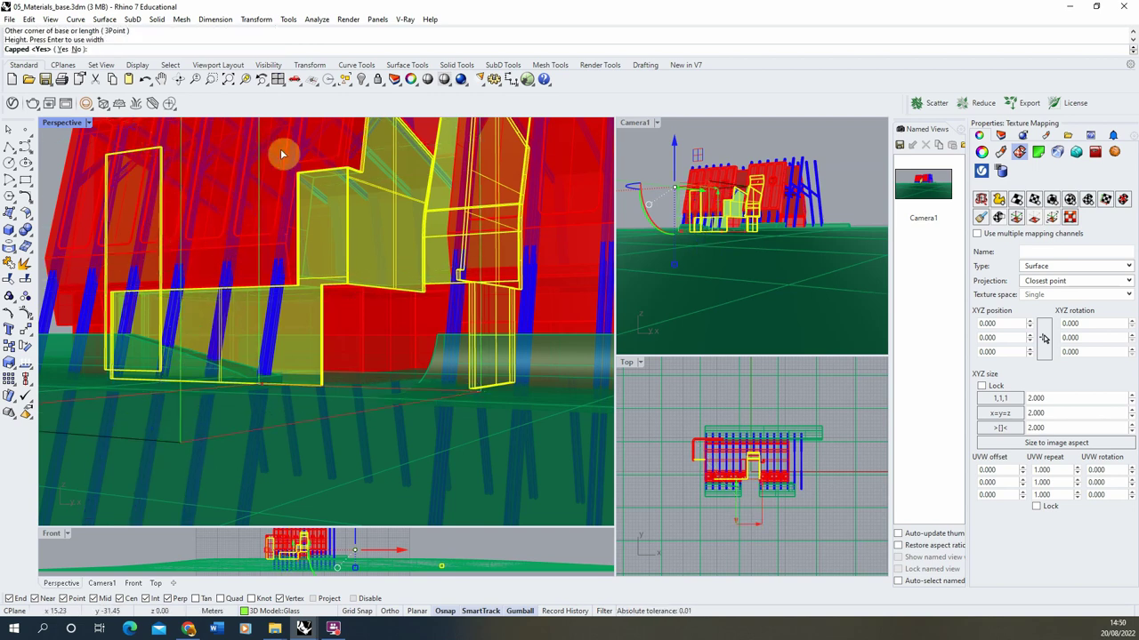
key(Return)
click(1043, 399)
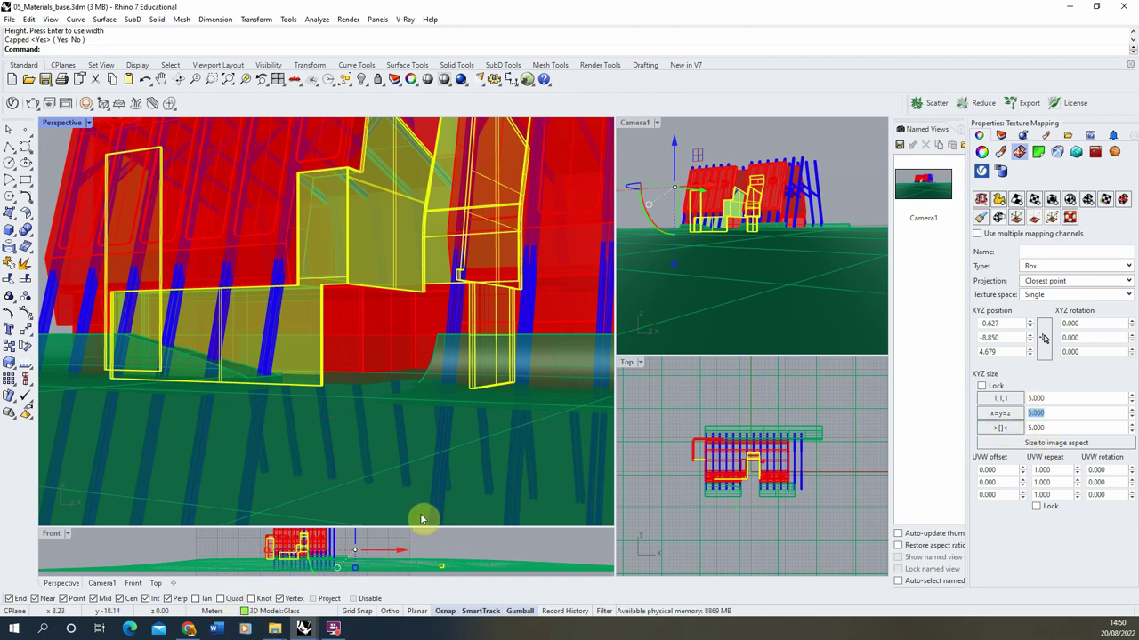
- Bring back the Frame Buffer and the Asset Editor and arrange them so the remapped glass render and tile settings both show
click(66, 104)
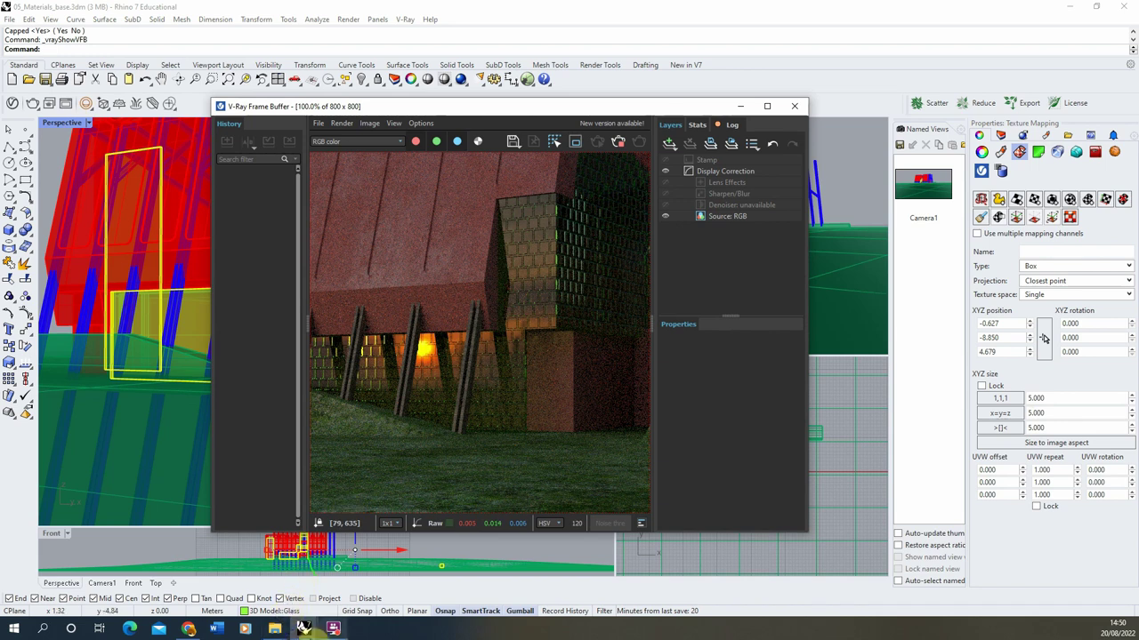
drag(579, 107, 697, 99)
mouse_move(301, 625)
click(313, 574)
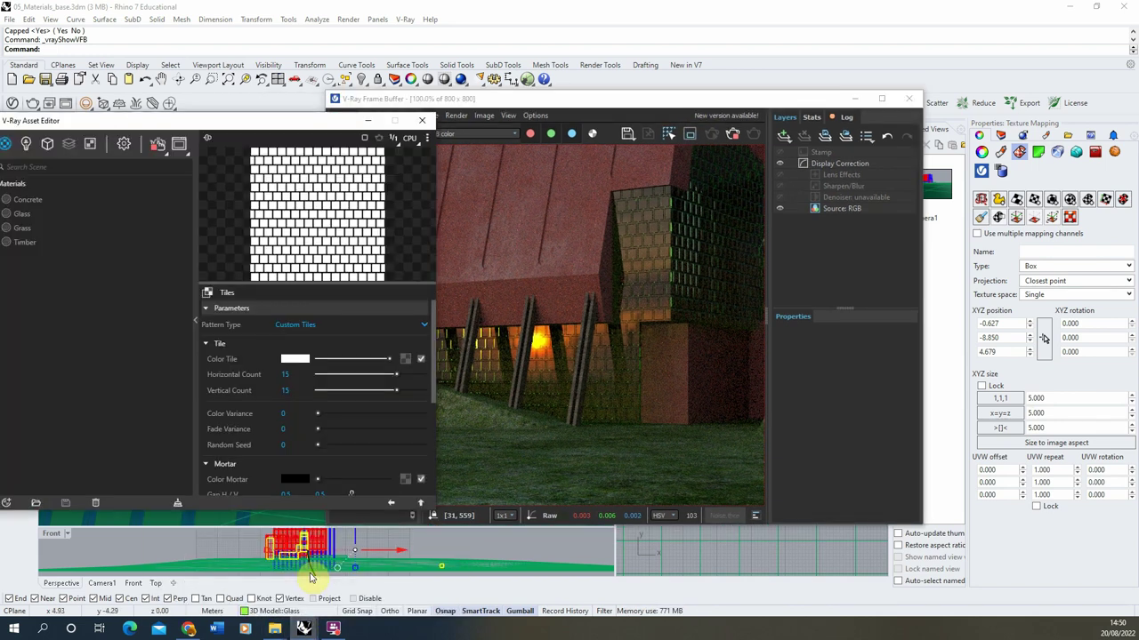
- Set the mortar gap of the Tiles texture to 0.2 horizontally and vertically
scroll(434, 358, down, 2)
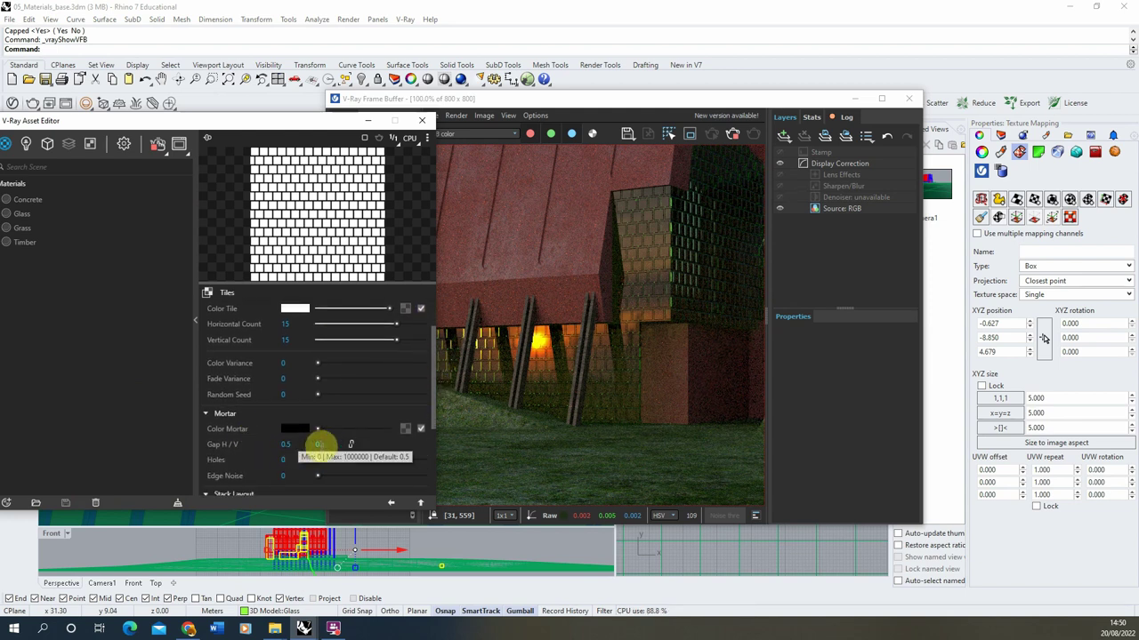
click(284, 444)
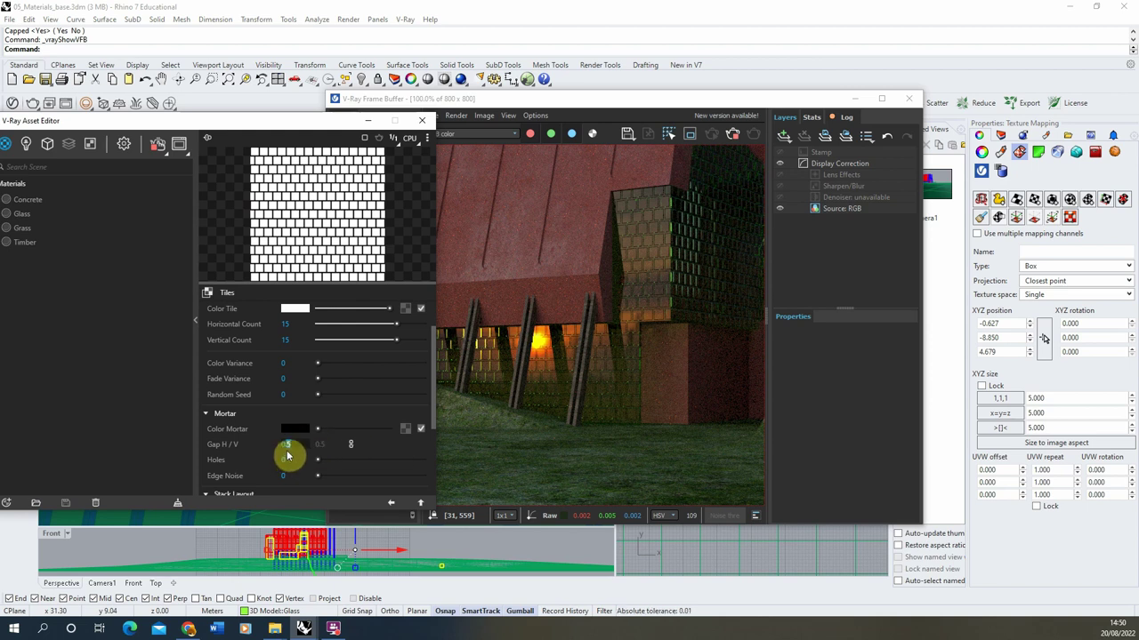
text(0.2)
key(Return)
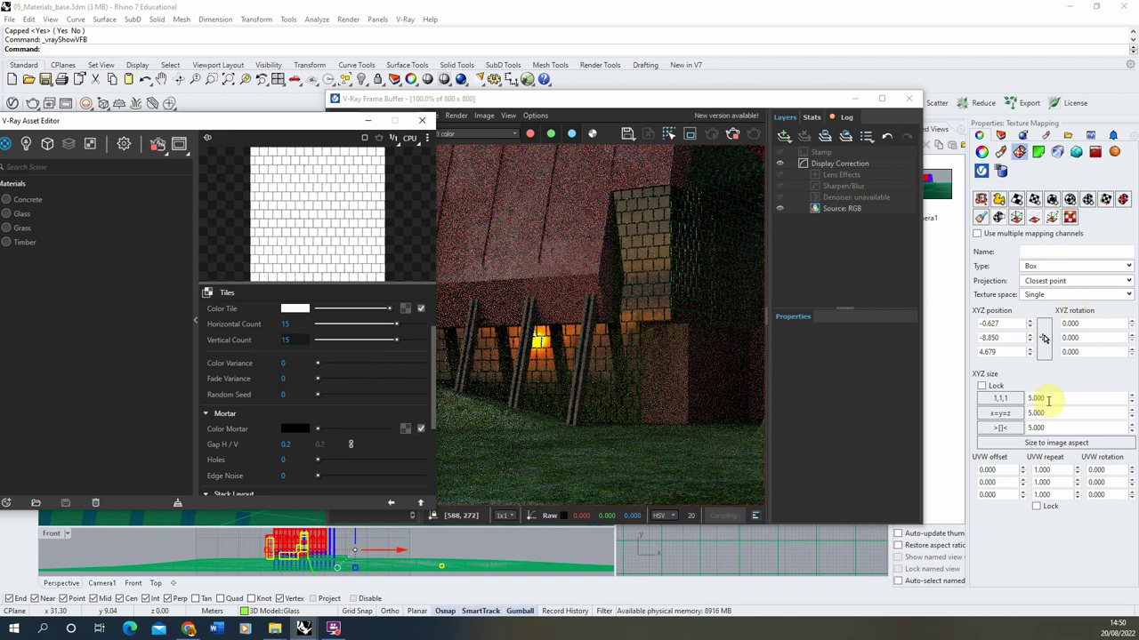
- Set the glass objects' box mapping size to 4.000 in X and Y and 2.000 in Z, and check the tile pattern in the render
click(1037, 430)
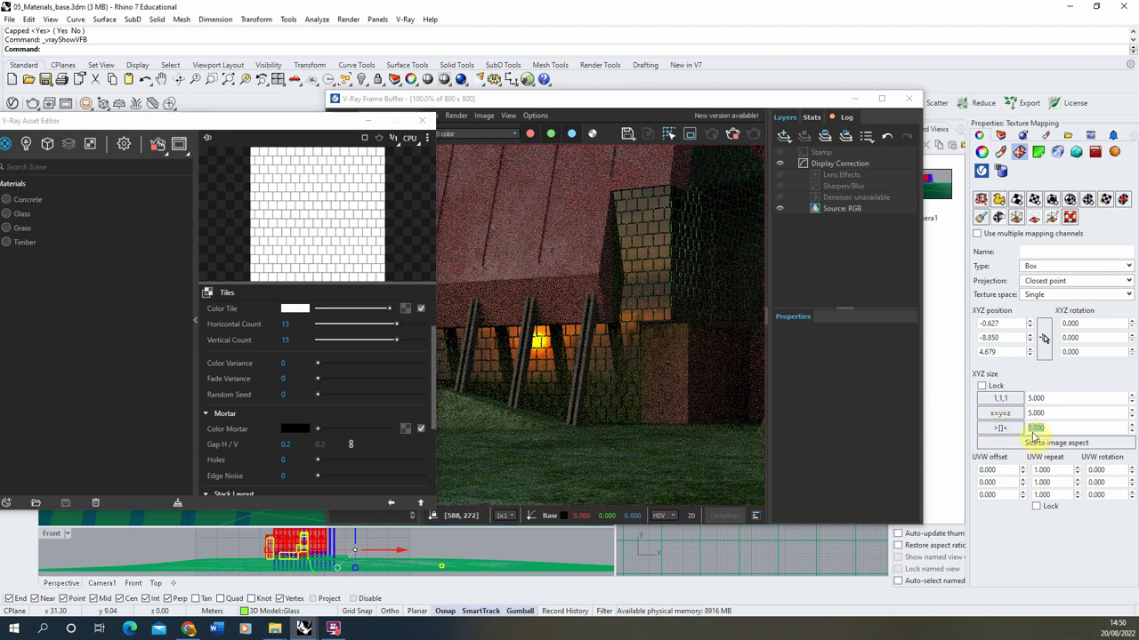
text(3)
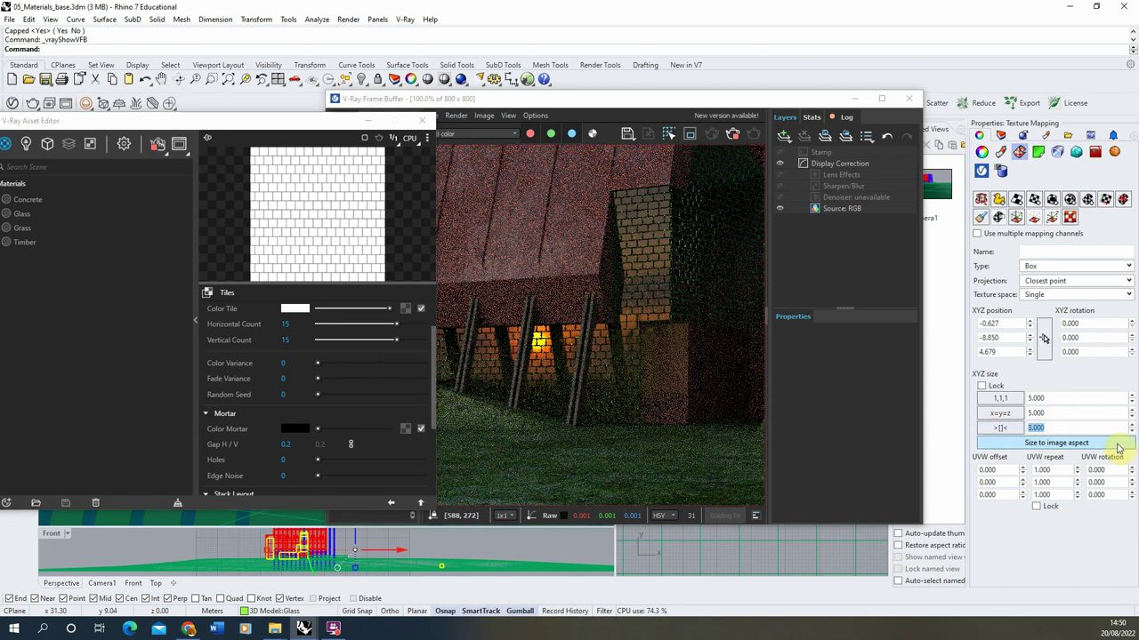
text(2)
click(1055, 413)
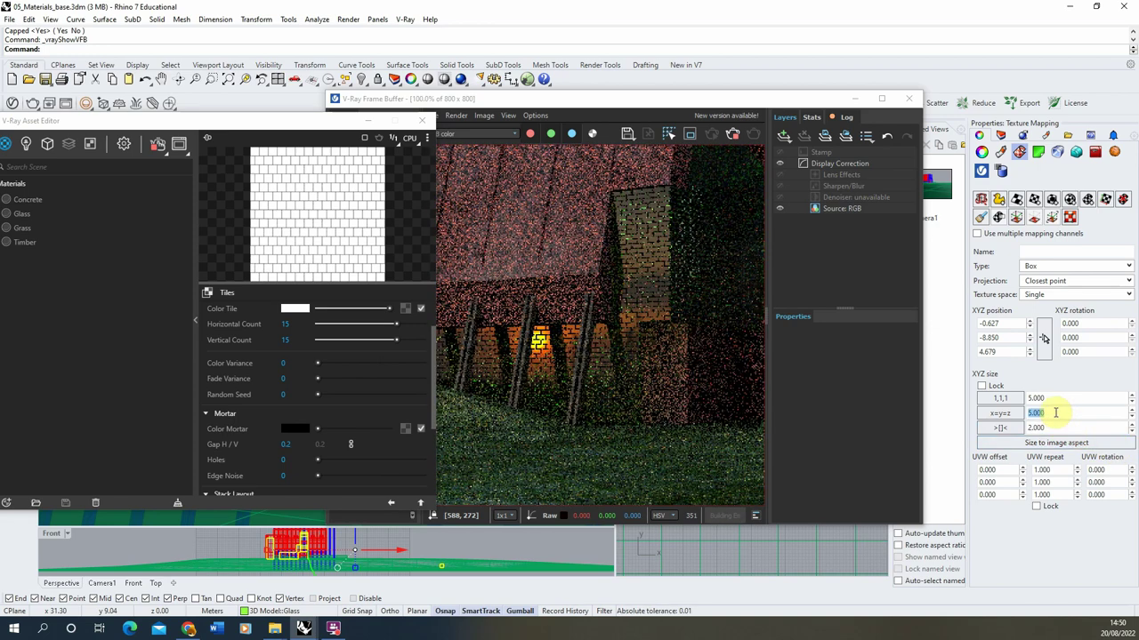
text(4)
key(Return)
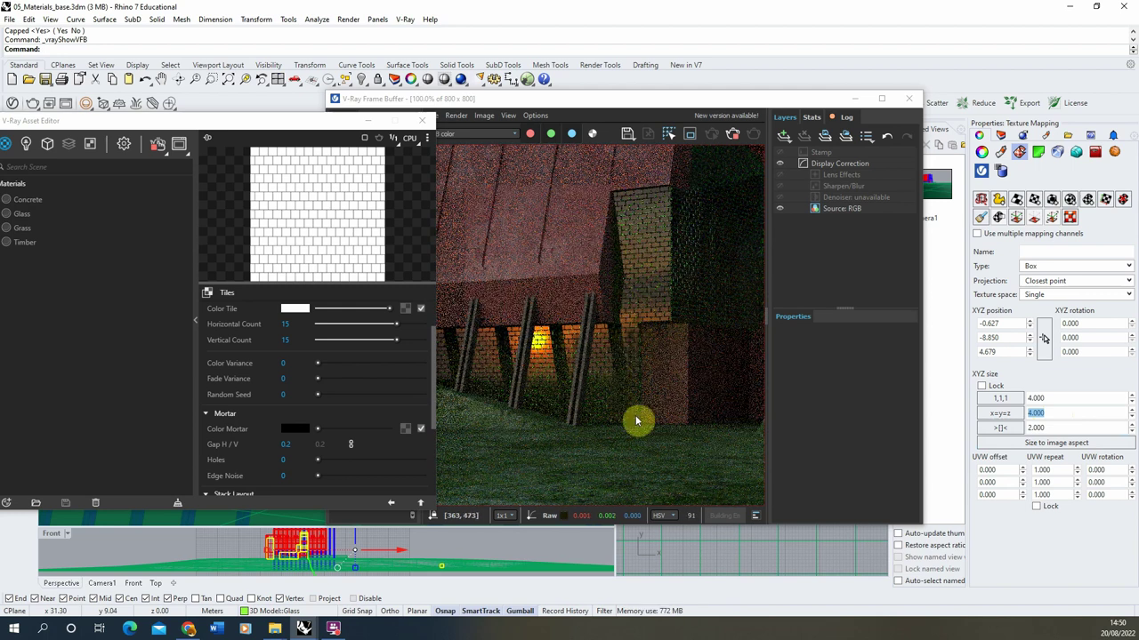
scroll(542, 354, up, 3)
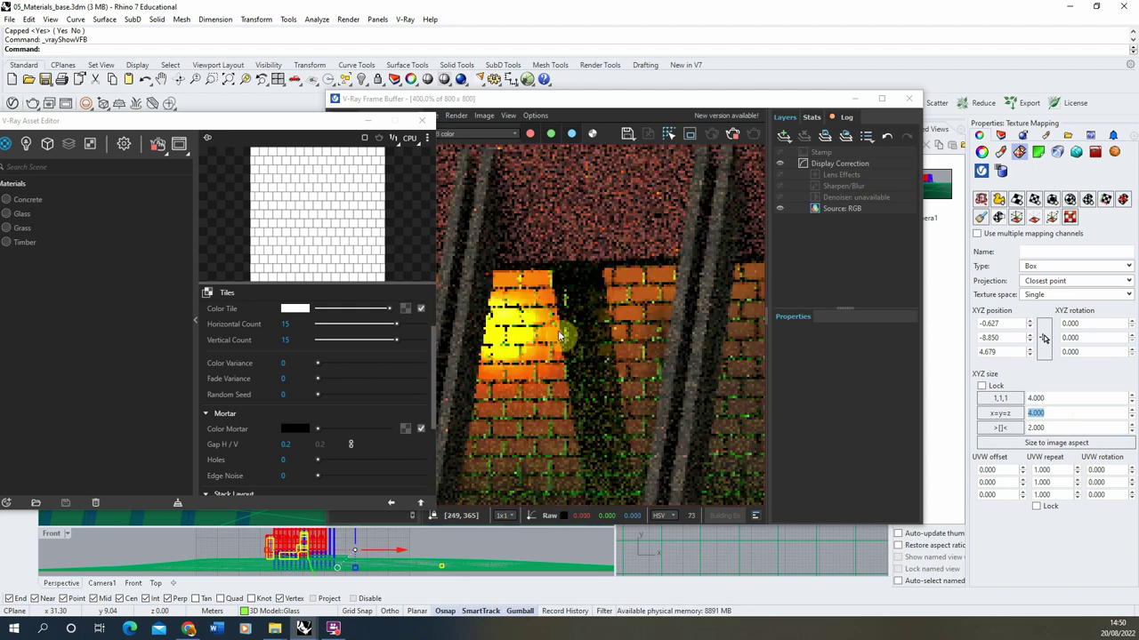
scroll(533, 322, down, 3)
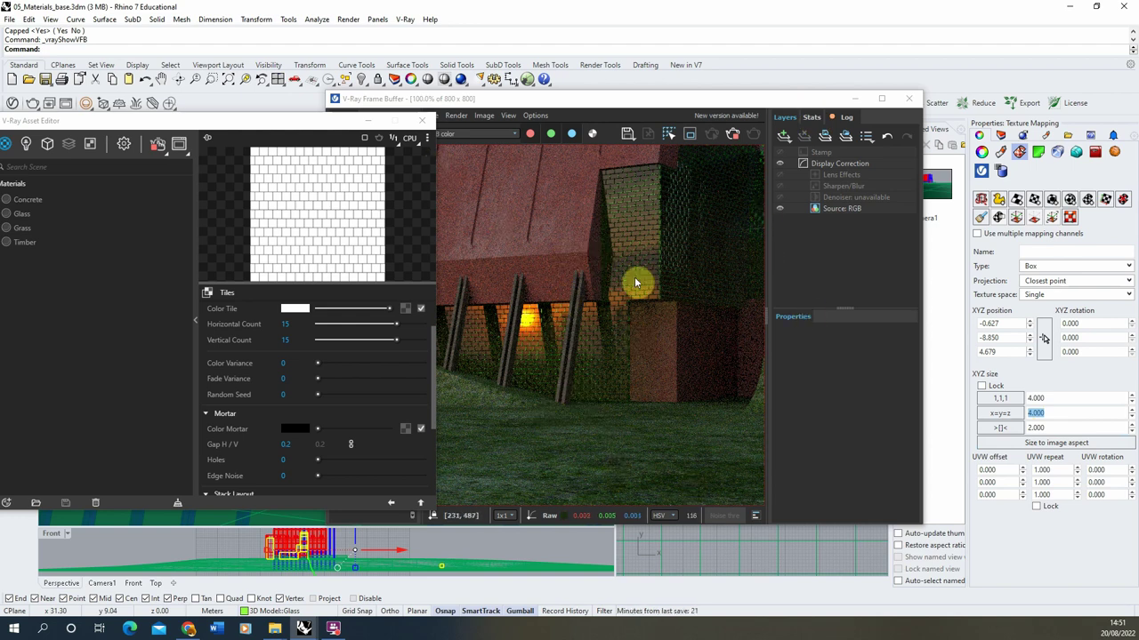
scroll(559, 233, down, 2)
scroll(558, 233, up, 2)
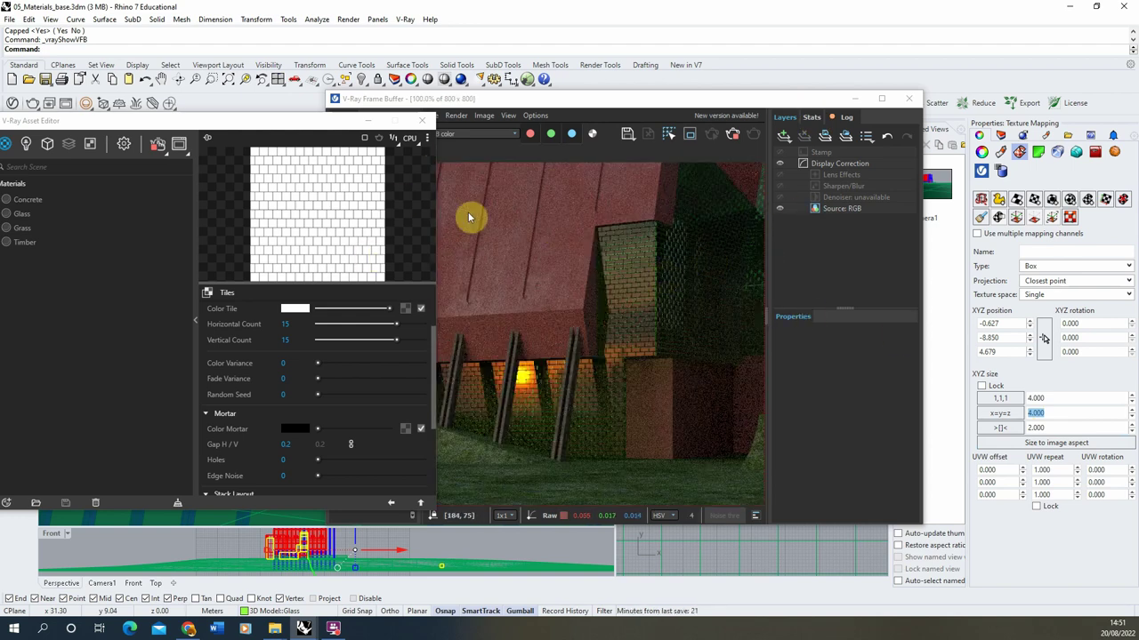
- Bring the Asset Editor forward, return from the Tiles texture to the Glass material, and go back to the Timber material's settings
drag(189, 120, 292, 100)
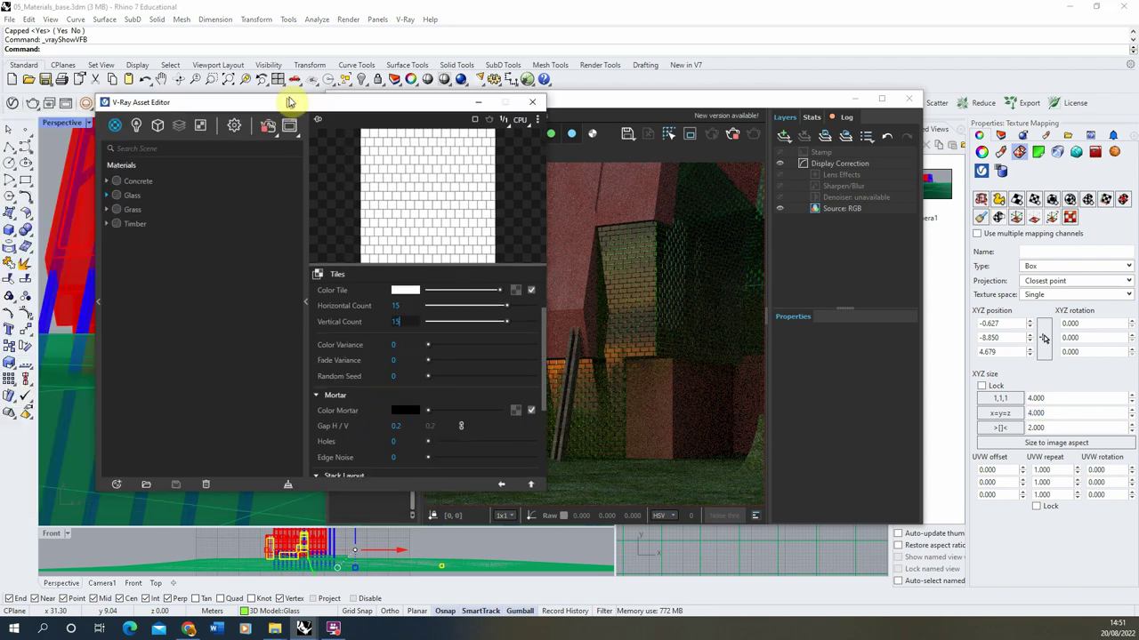
click(504, 481)
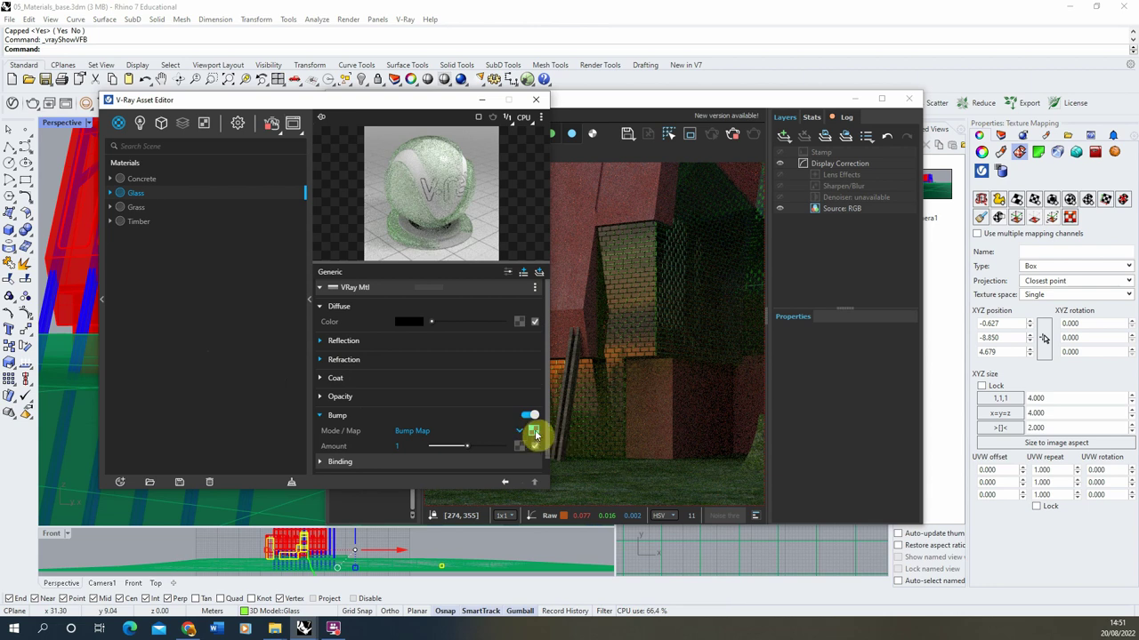
click(505, 481)
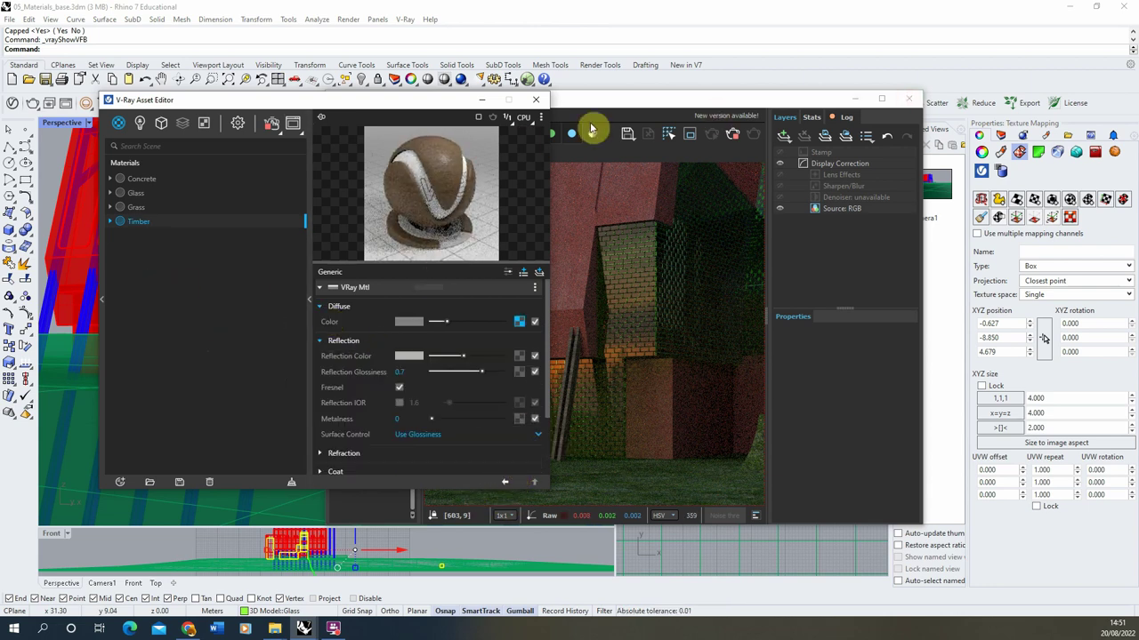
- Make the Camera1 view active and start an interactive render of it, moving the Frame Buffer clear of the Asset Editor's material list
click(668, 106)
drag(691, 106, 612, 80)
click(738, 145)
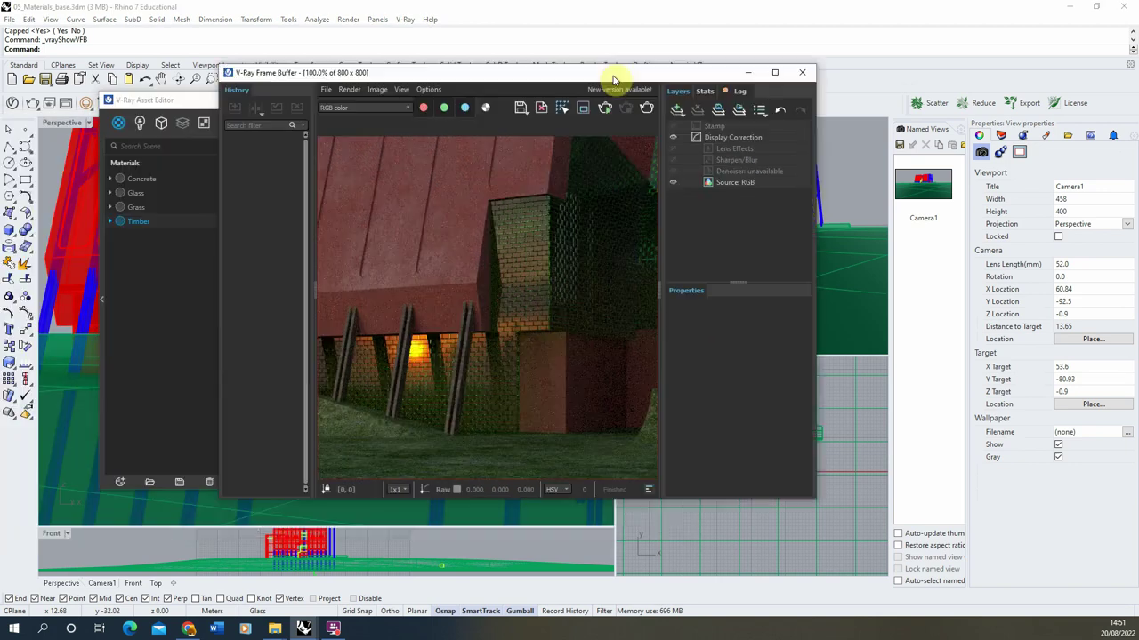
click(605, 108)
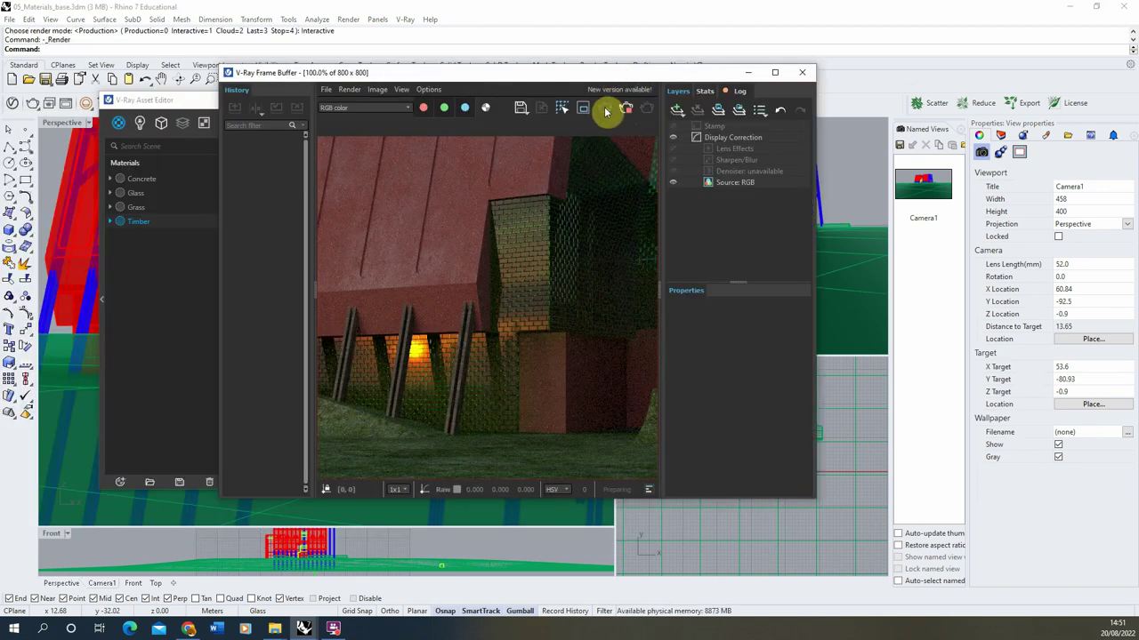
drag(545, 78, 648, 94)
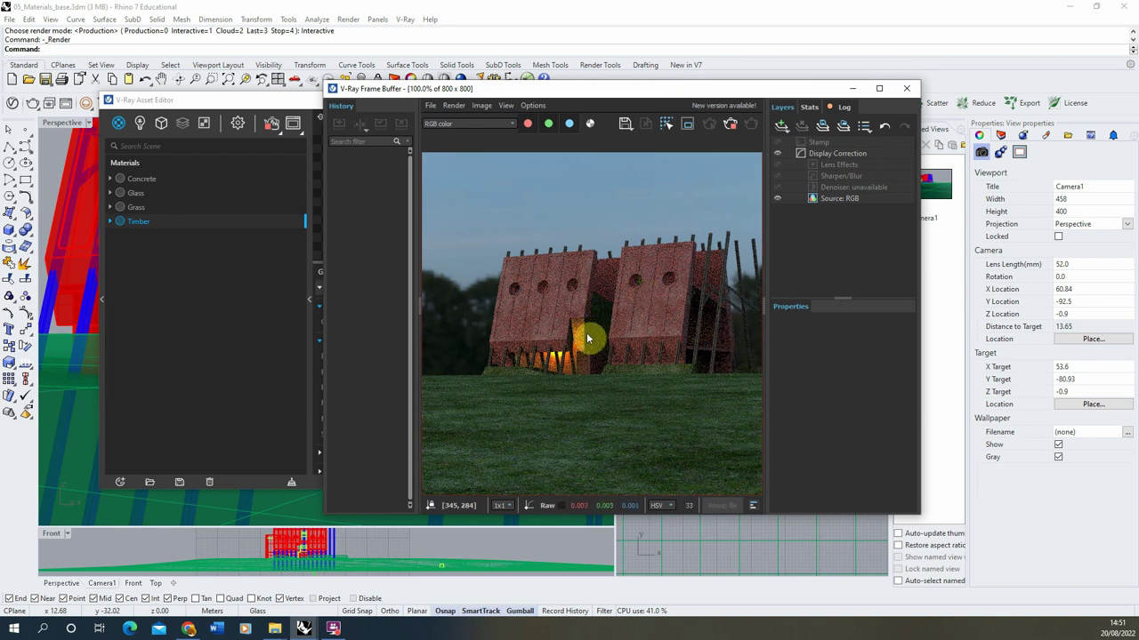
- Examine the building facade and its lit glass in the Camera1 render, both close up and as a full image
scroll(587, 334, down, 2)
scroll(498, 295, up, 1)
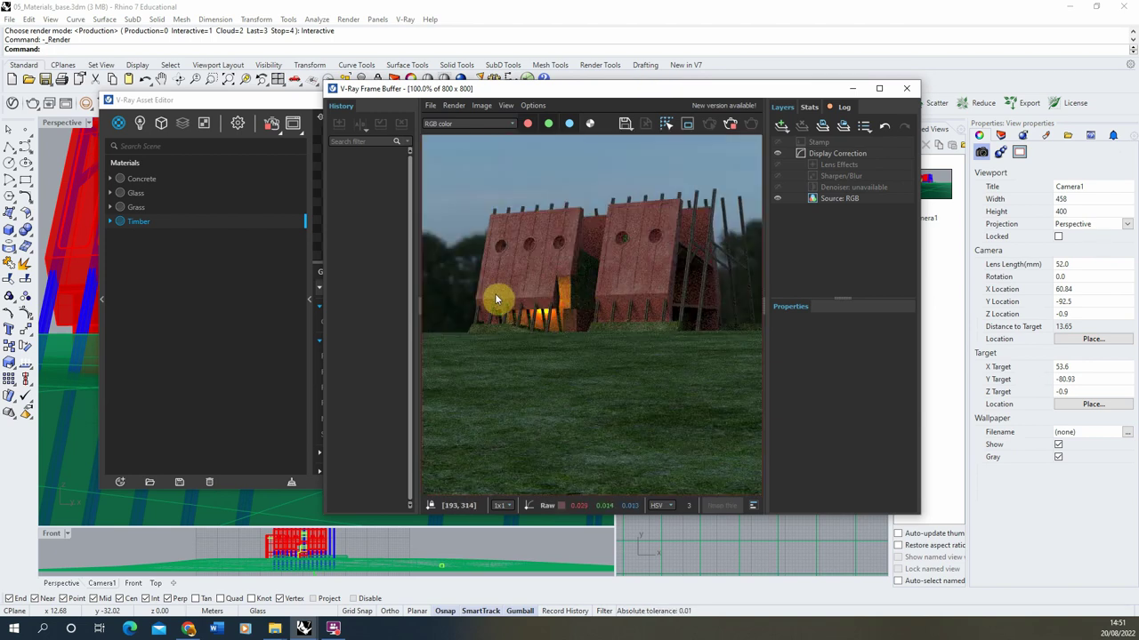
scroll(508, 295, down, 1)
scroll(525, 290, up, 1)
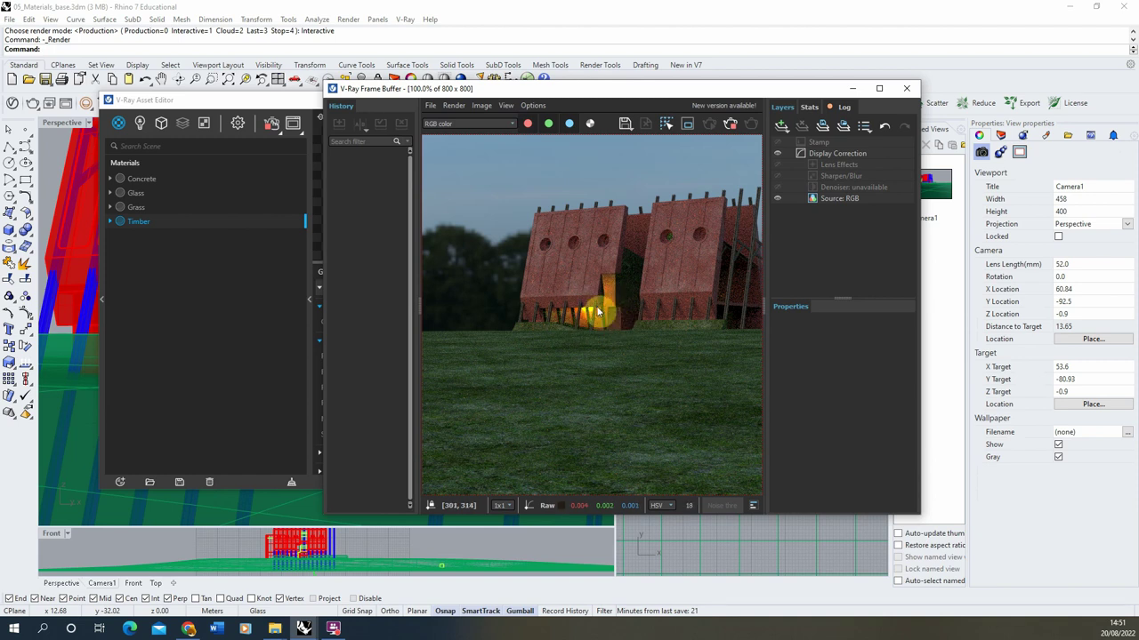
scroll(531, 304, down, 1)
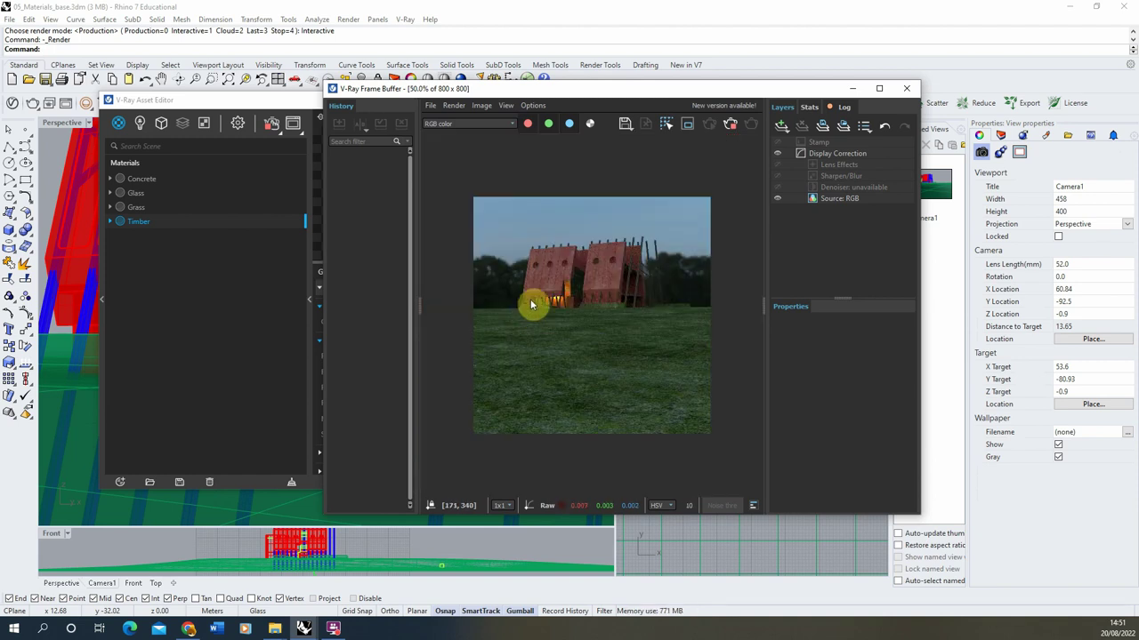
scroll(598, 300, up, 1)
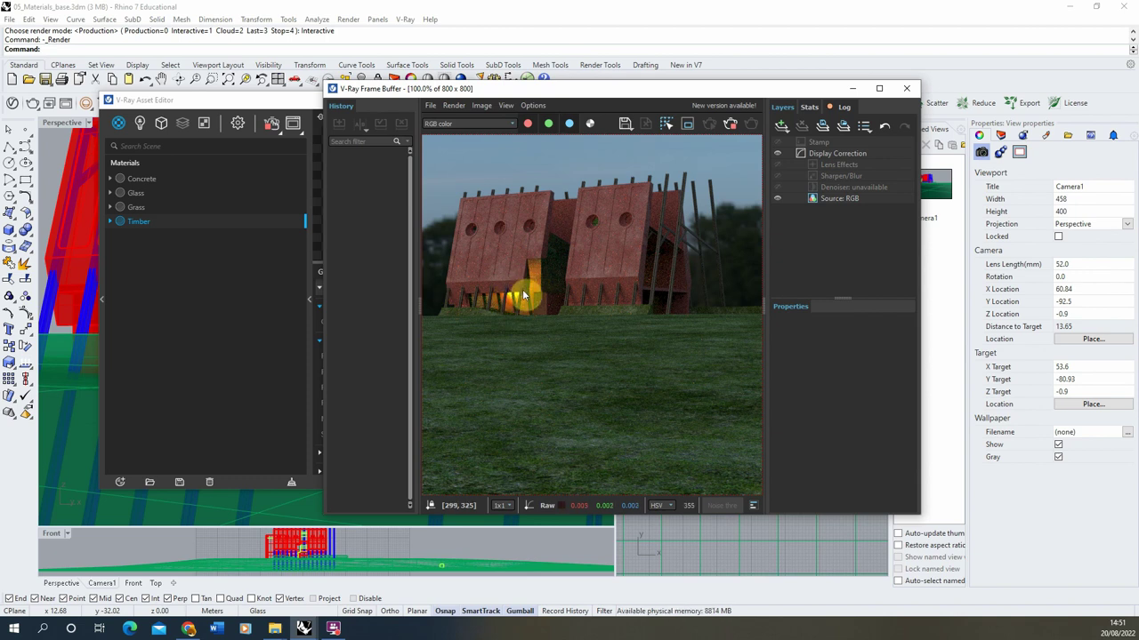
scroll(622, 298, down, 1)
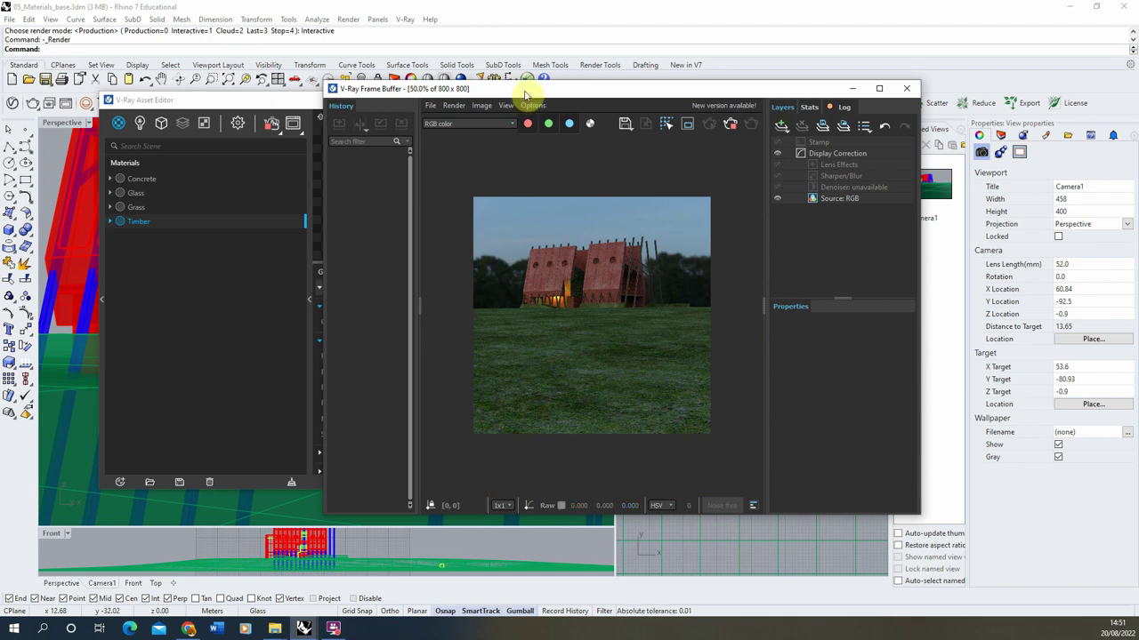
- Arrange the Asset Editor and Frame Buffer side by side so the material settings and the render both show
drag(524, 88, 626, 85)
drag(356, 105, 280, 111)
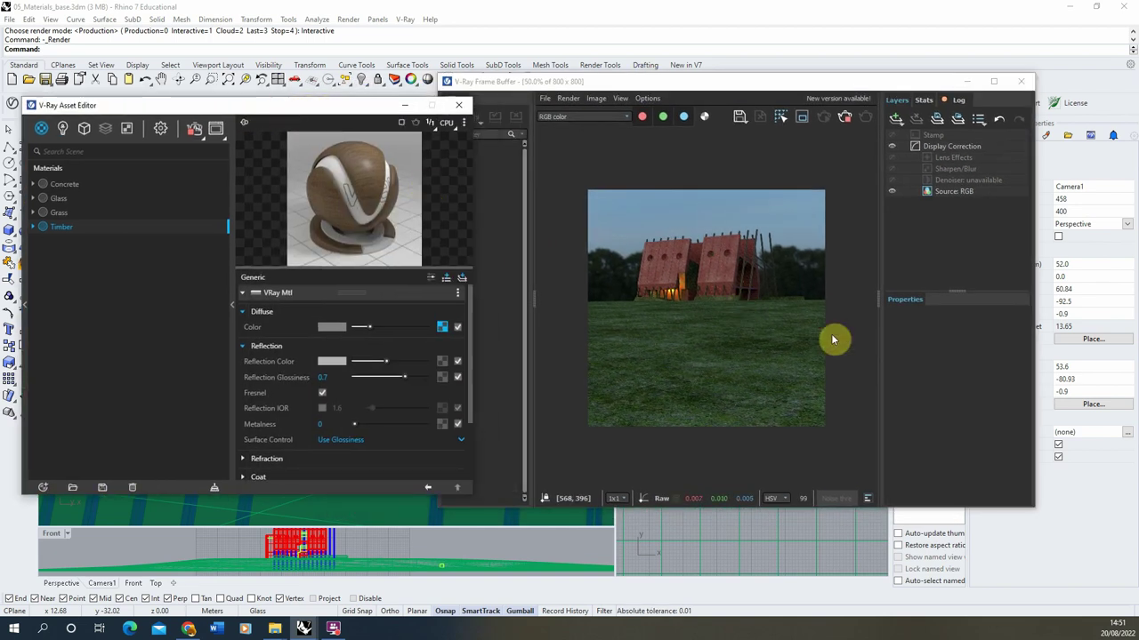
scroll(678, 281, up, 1)
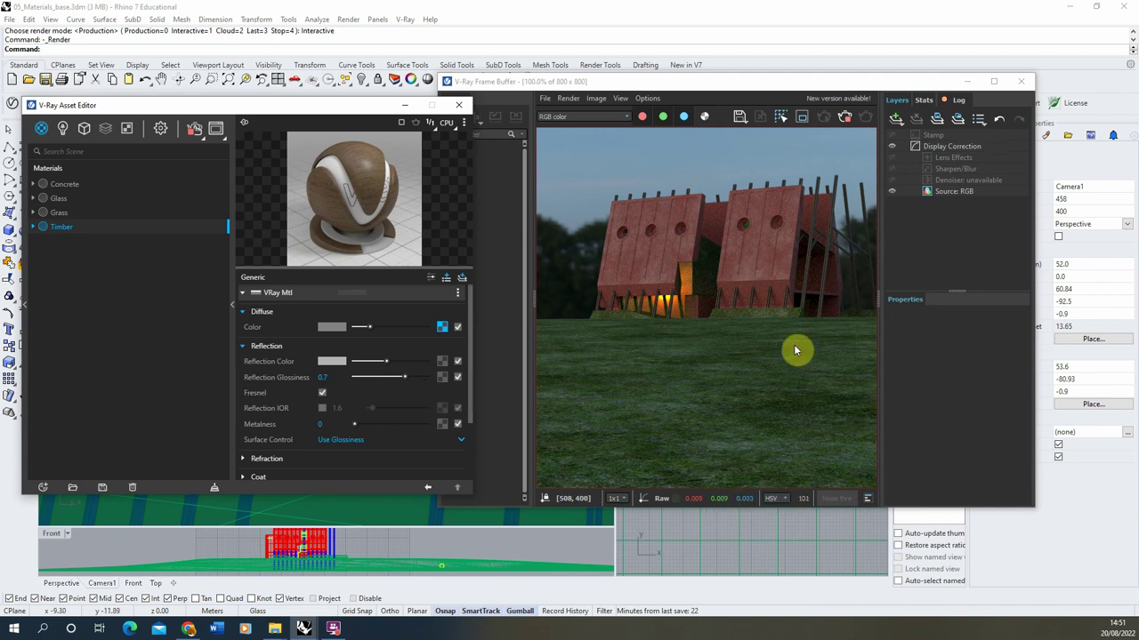
- Set the vertical rotation in the Sky bitmap's texture placement to -10 and check the background in the render
click(129, 131)
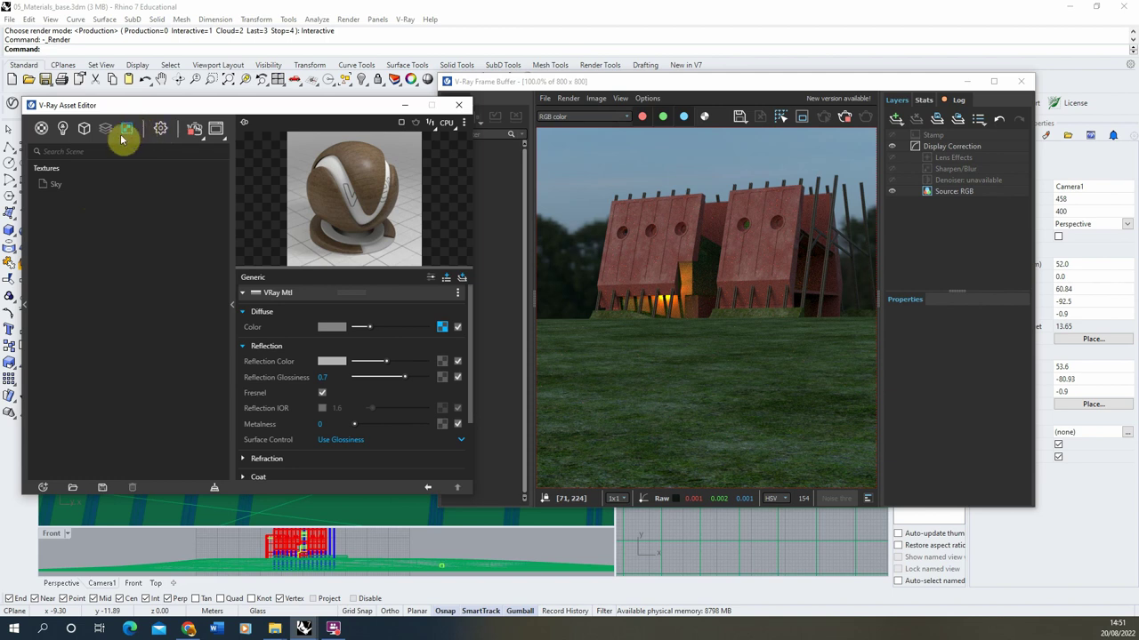
click(58, 186)
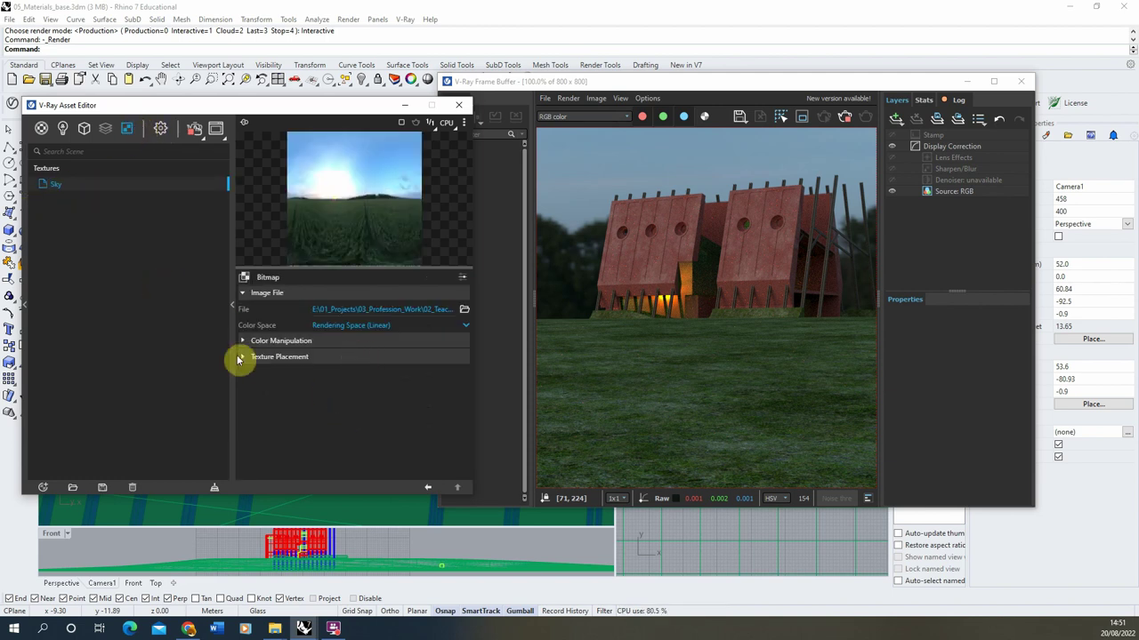
click(301, 360)
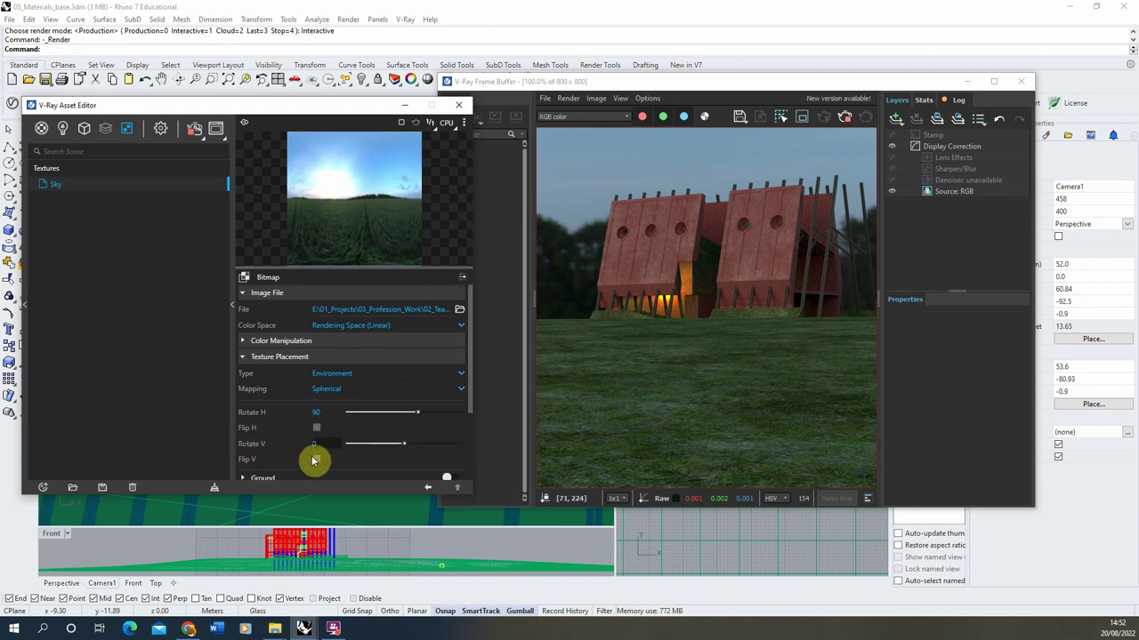
click(254, 455)
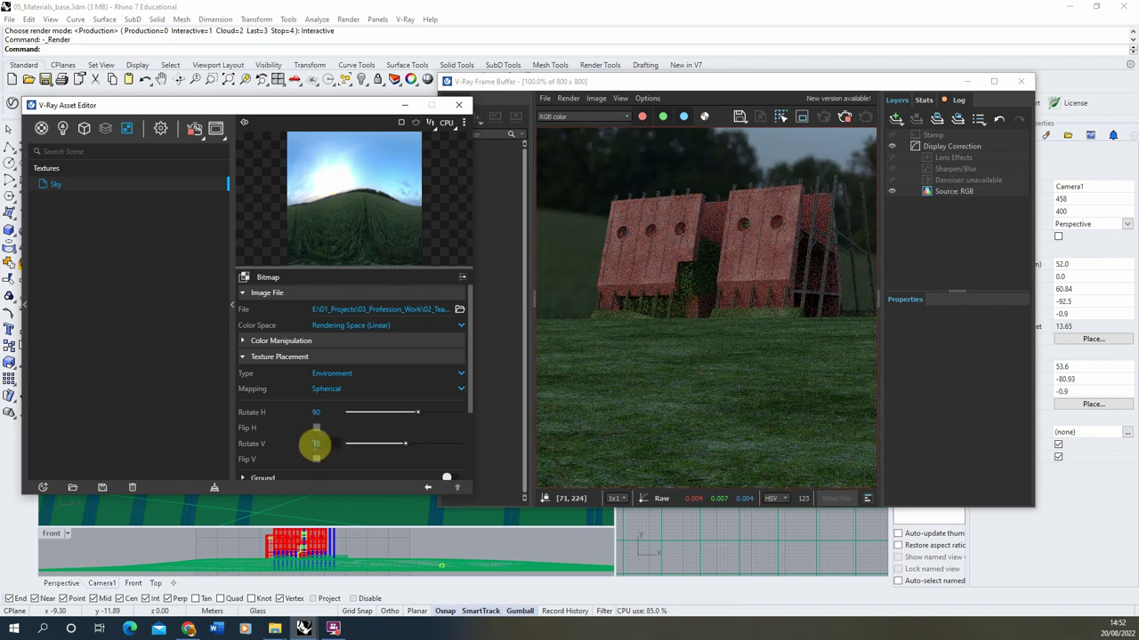
key(Return)
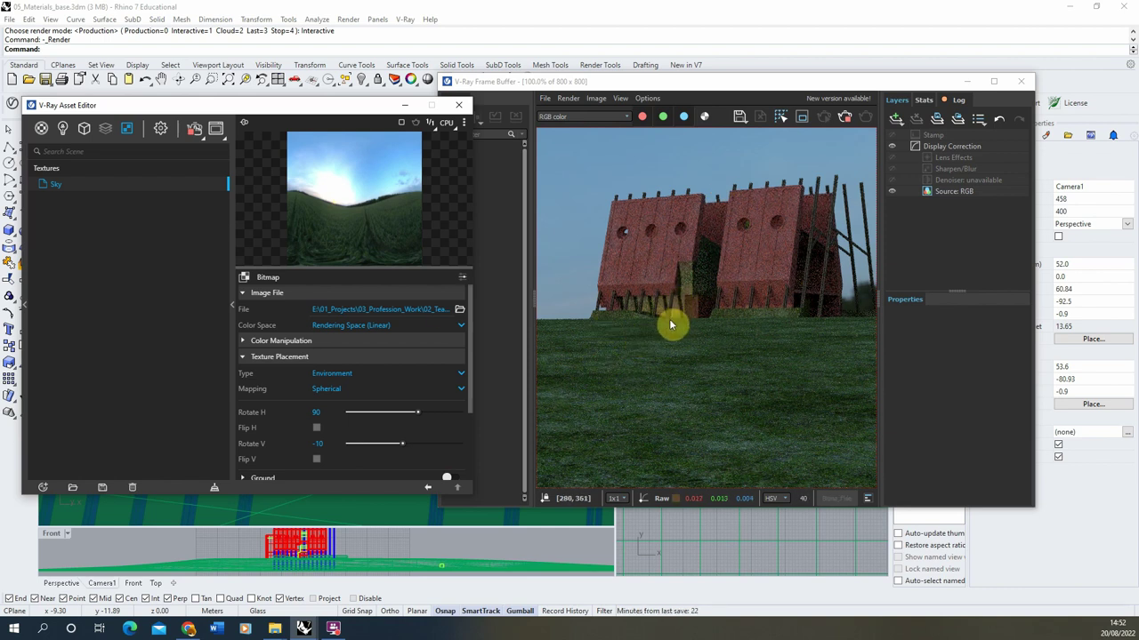
scroll(658, 307, down, 1)
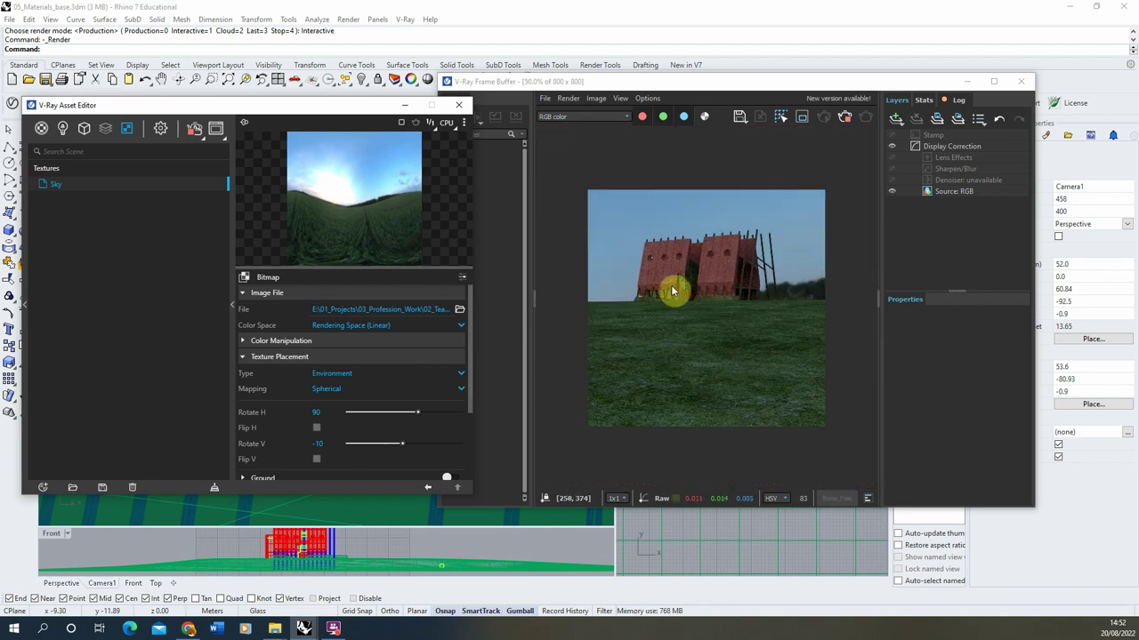
scroll(635, 315, up, 1)
scroll(632, 381, down, 1)
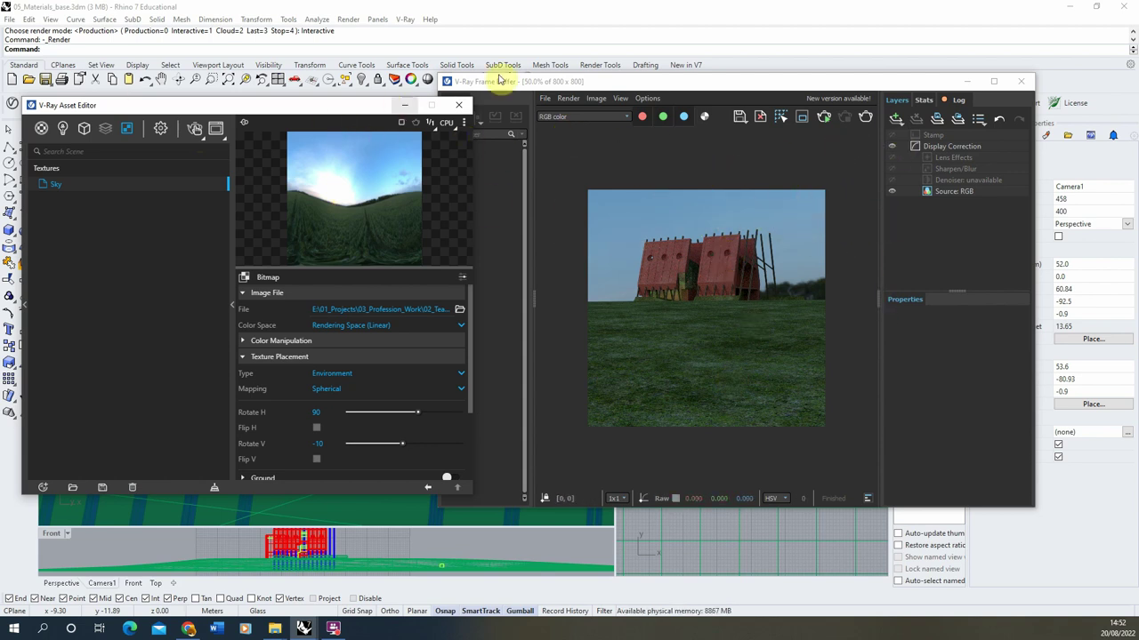
- Clear the V-Ray windows away and create a vertical rectangular plane on the hillside behind the building as a sky backdrop
click(402, 108)
click(967, 82)
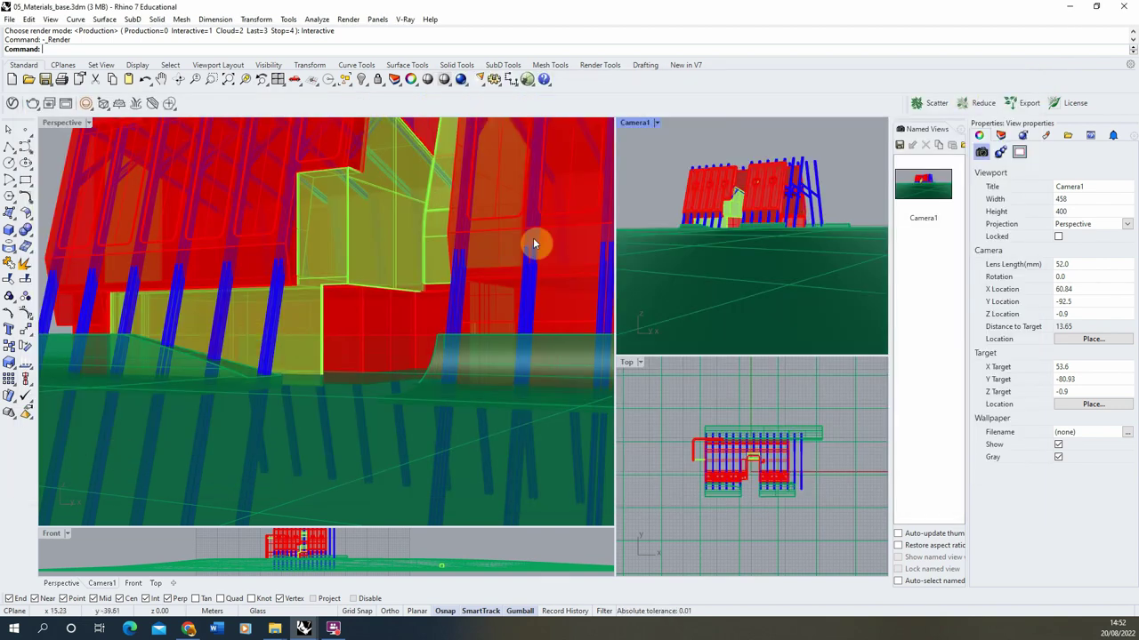
scroll(340, 306, down, 5)
right_drag(412, 237, 412, 323)
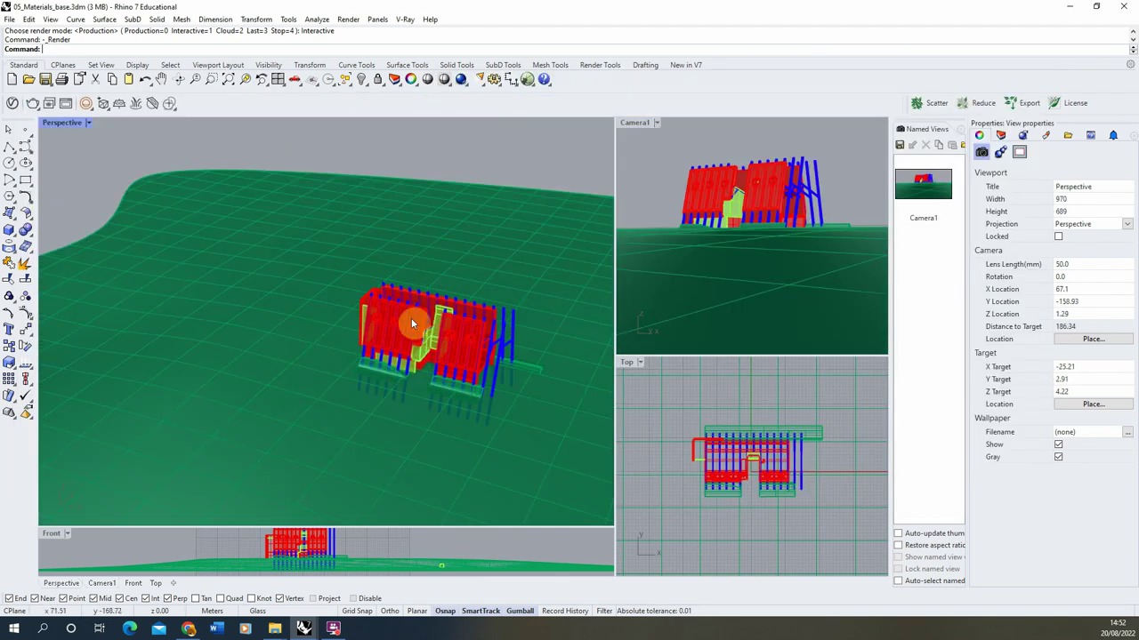
scroll(411, 317, up, 2)
click(18, 221)
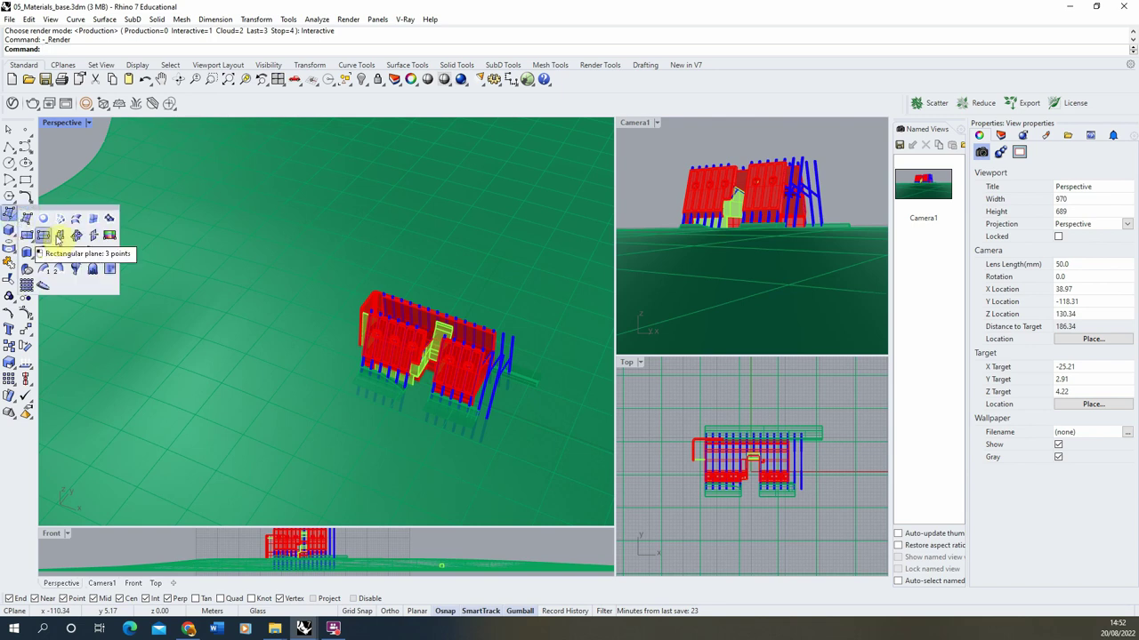
click(56, 233)
scroll(207, 296, down, 3)
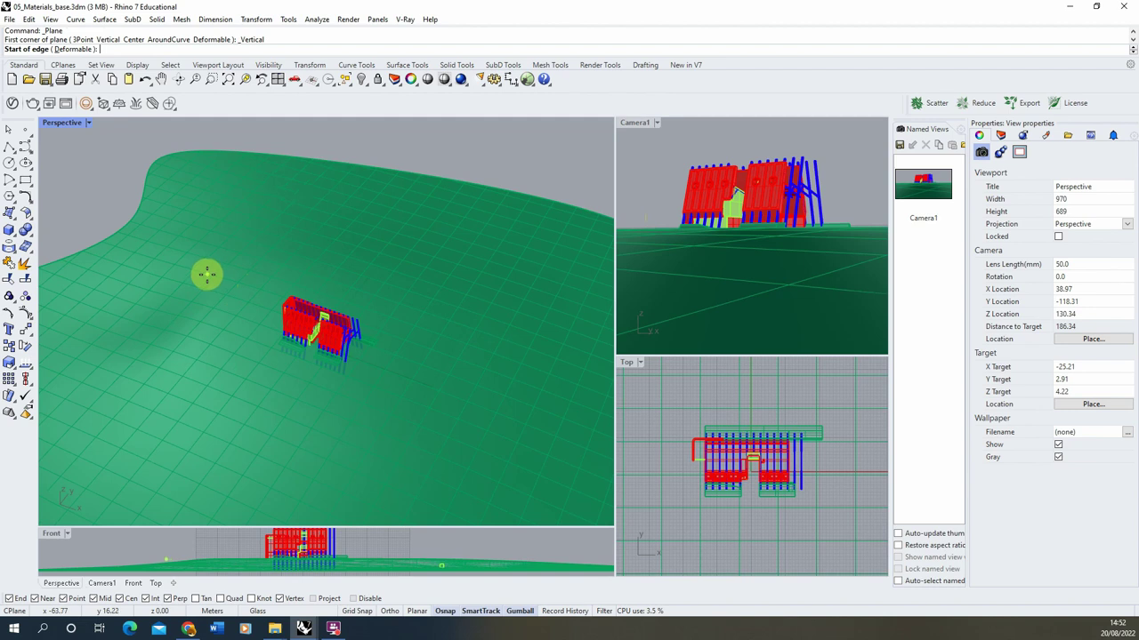
click(206, 274)
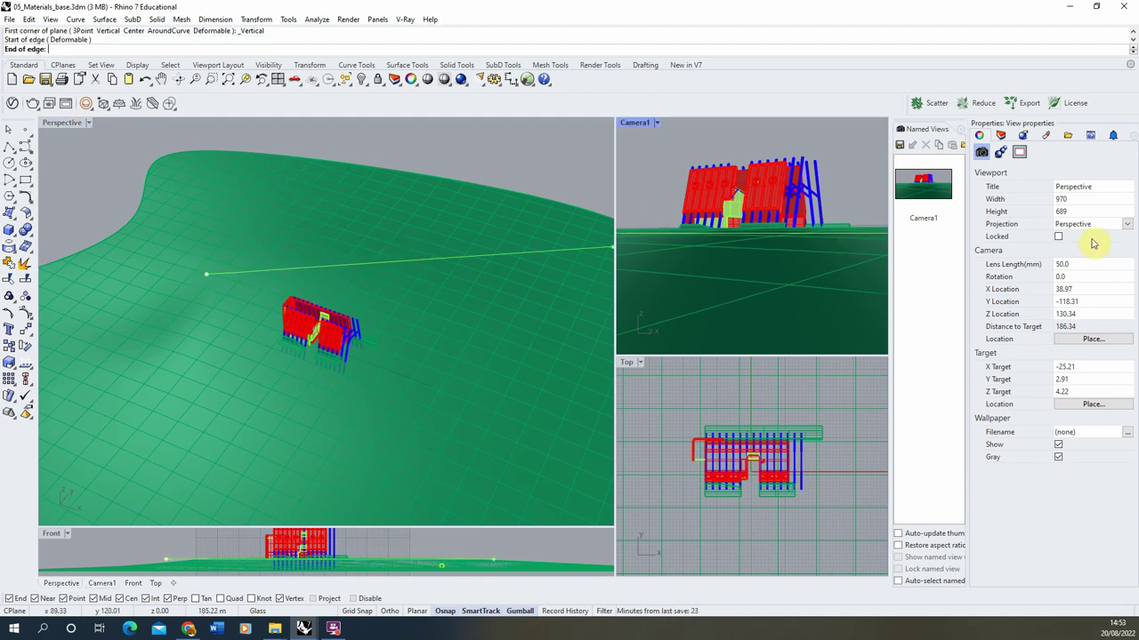
click(417, 279)
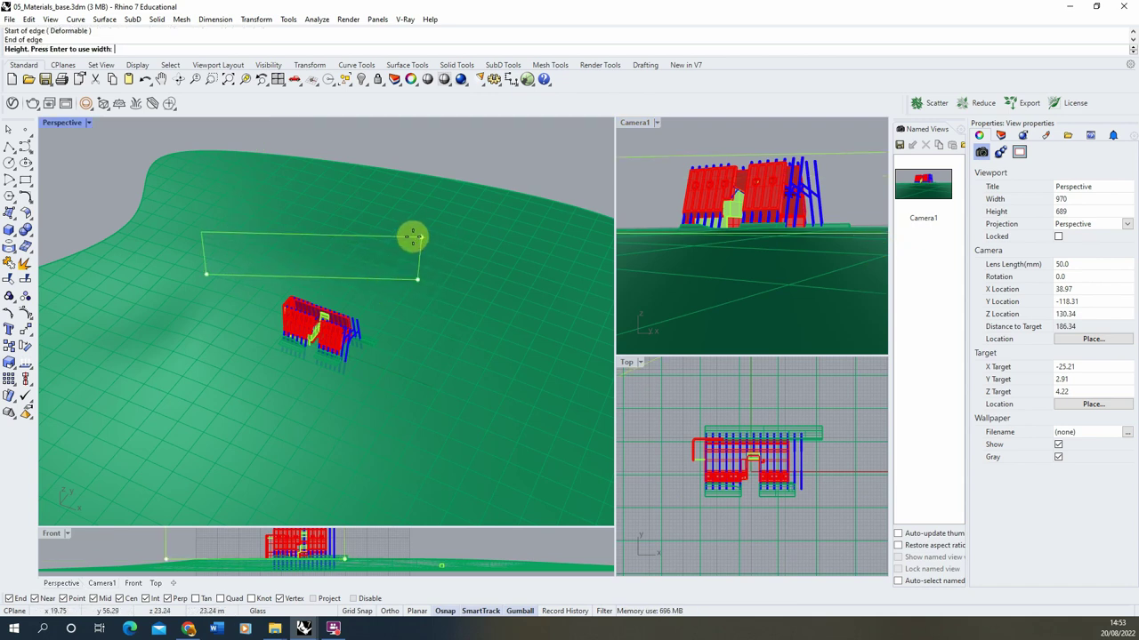
click(398, 195)
- Undo the stray Gumball extrusion of the backdrop plane and lower the plane slightly along Z into the ground
click(388, 213)
right_drag(356, 267, 329, 258)
click(327, 252)
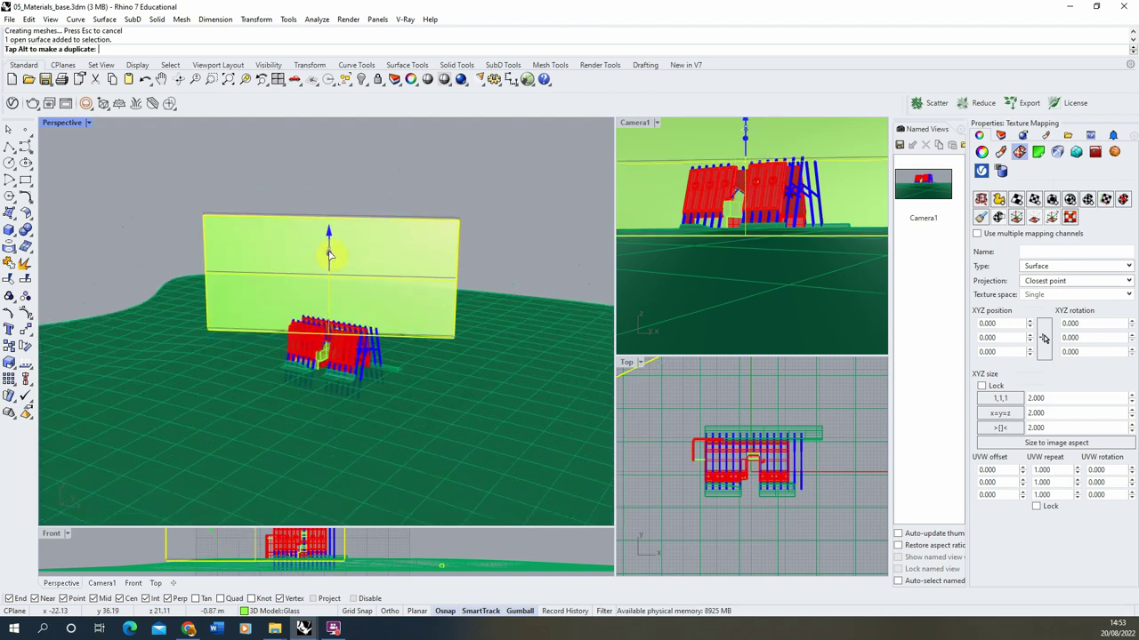
click(396, 186)
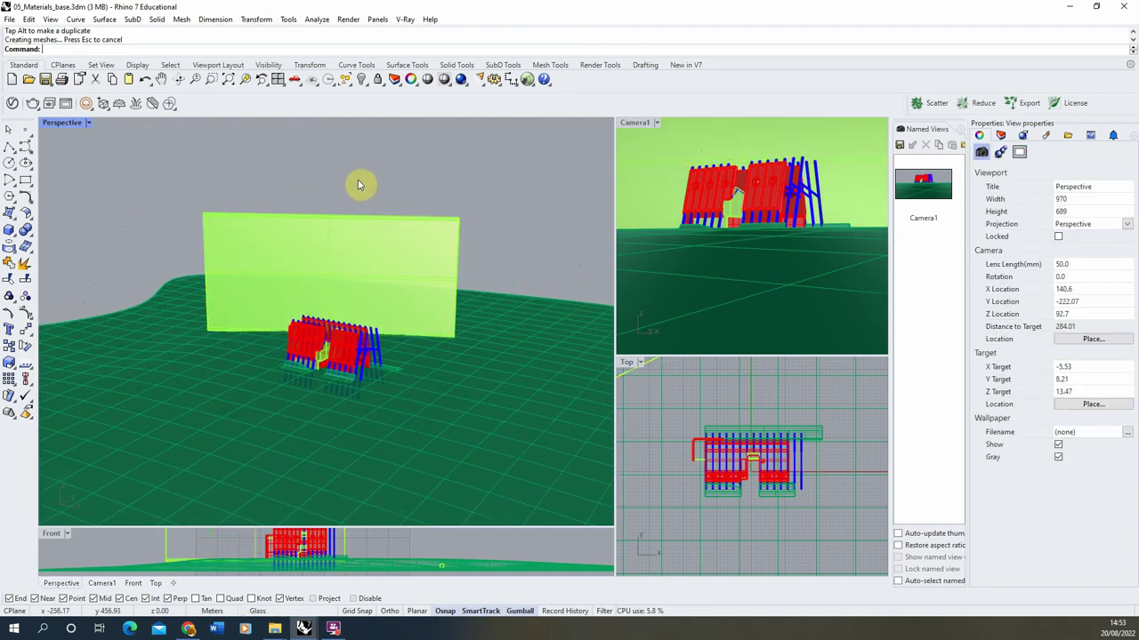
key(ctrl+z)
click(328, 250)
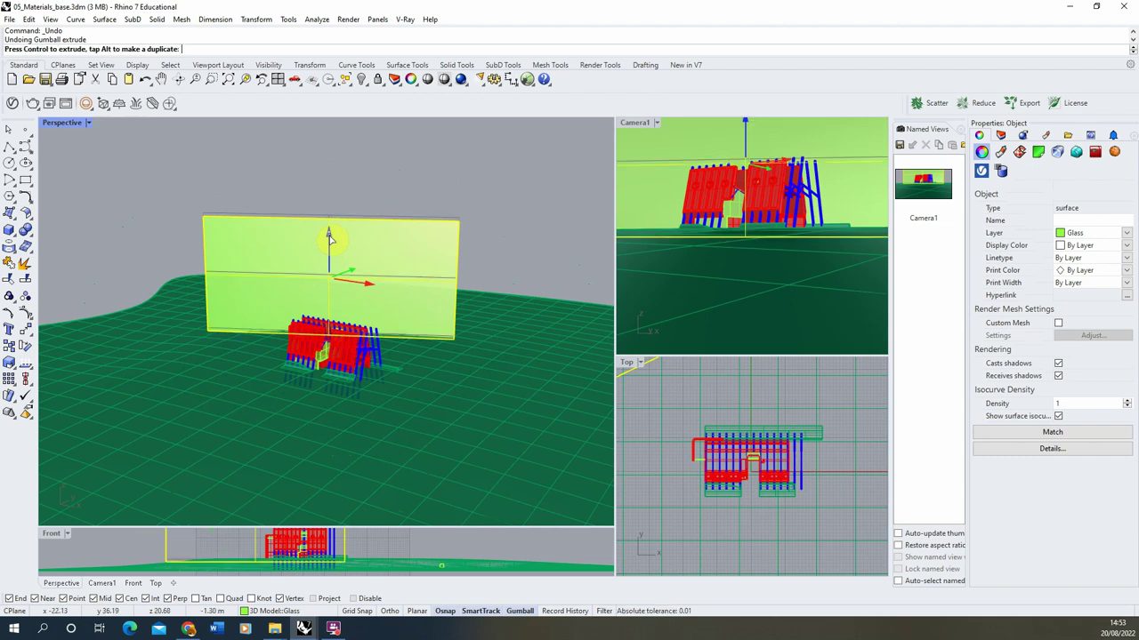
click(472, 171)
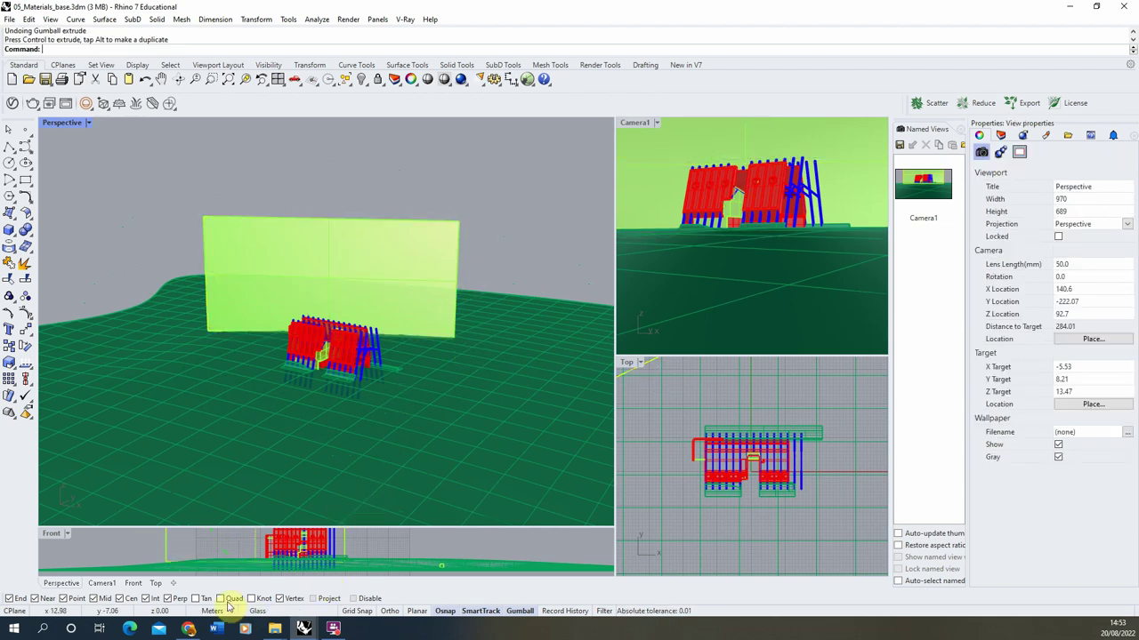
- Check the background in the Frame Buffer's last render and select the backdrop plane in the Camera1 view
mouse_move(303, 628)
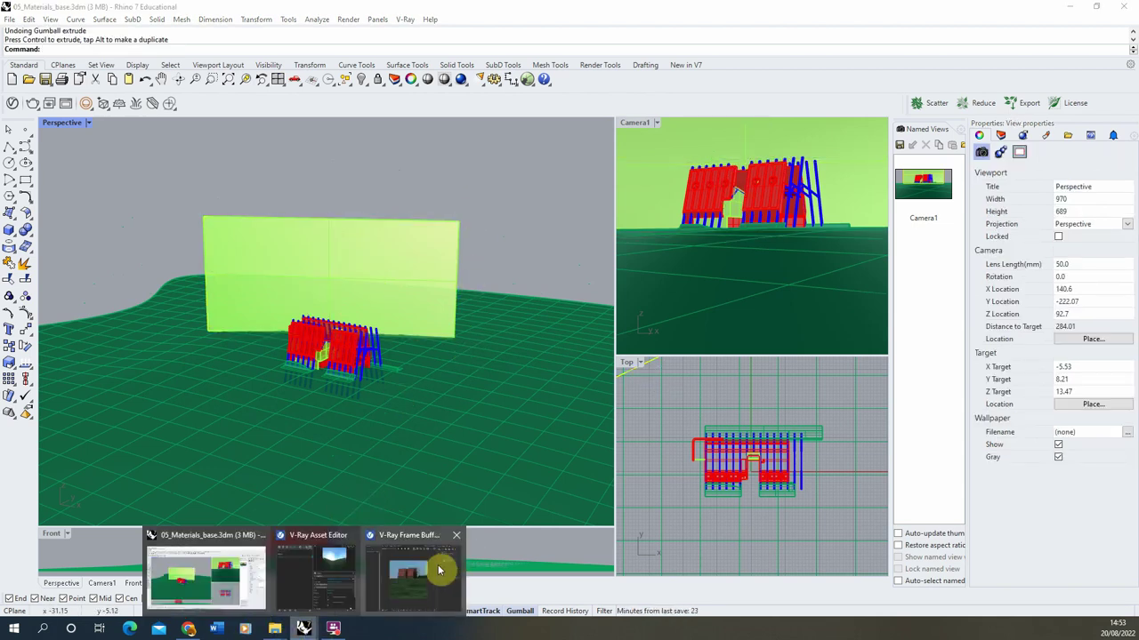
click(439, 570)
drag(720, 84, 654, 105)
click(667, 142)
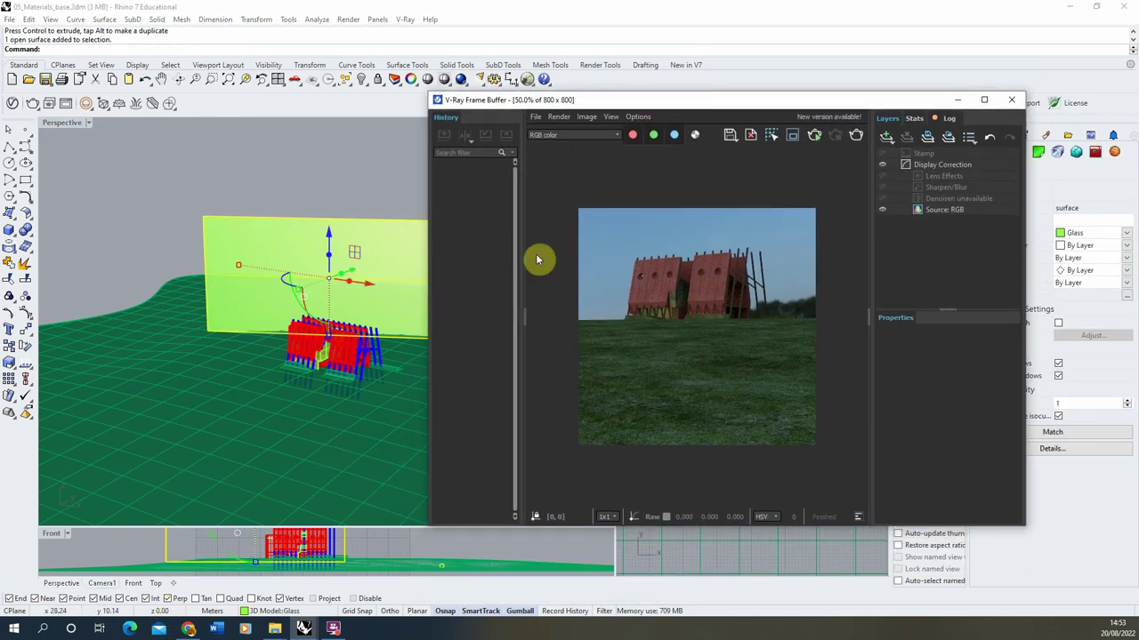
drag(776, 103, 653, 106)
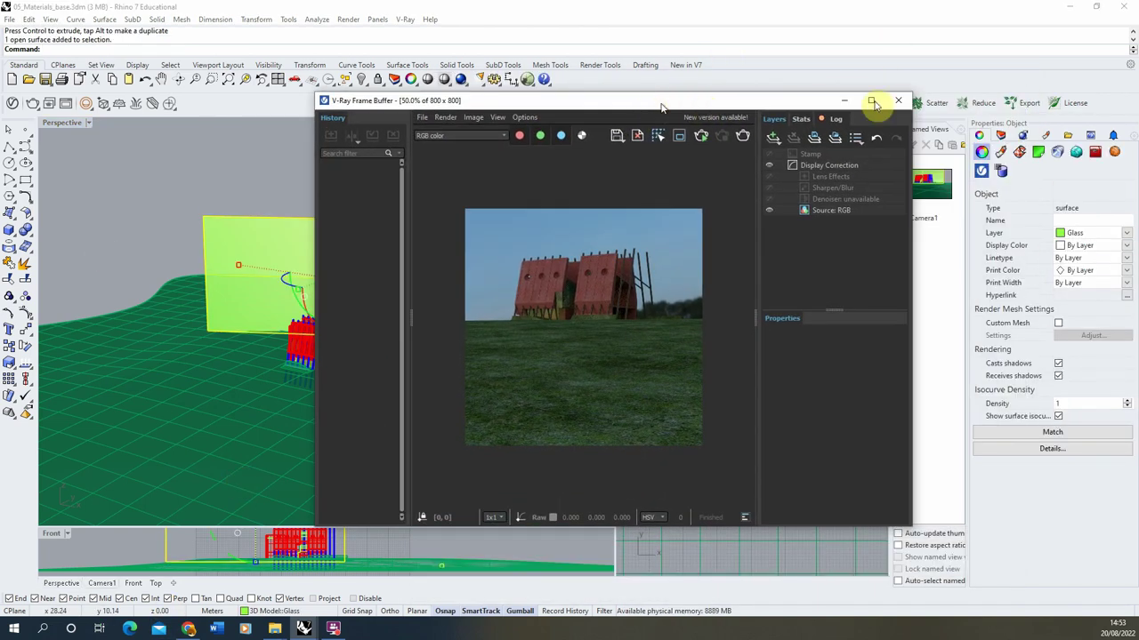
drag(849, 104, 838, 107)
click(836, 104)
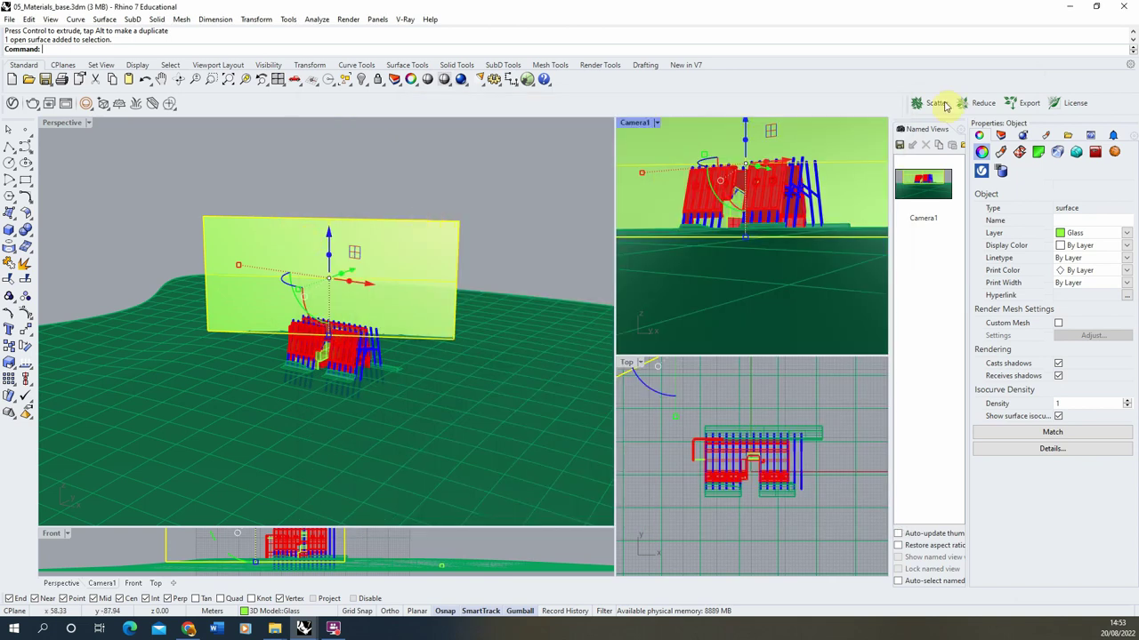
- Create a layer named Sky under 3D Model and set its colour to cyan
click(1003, 136)
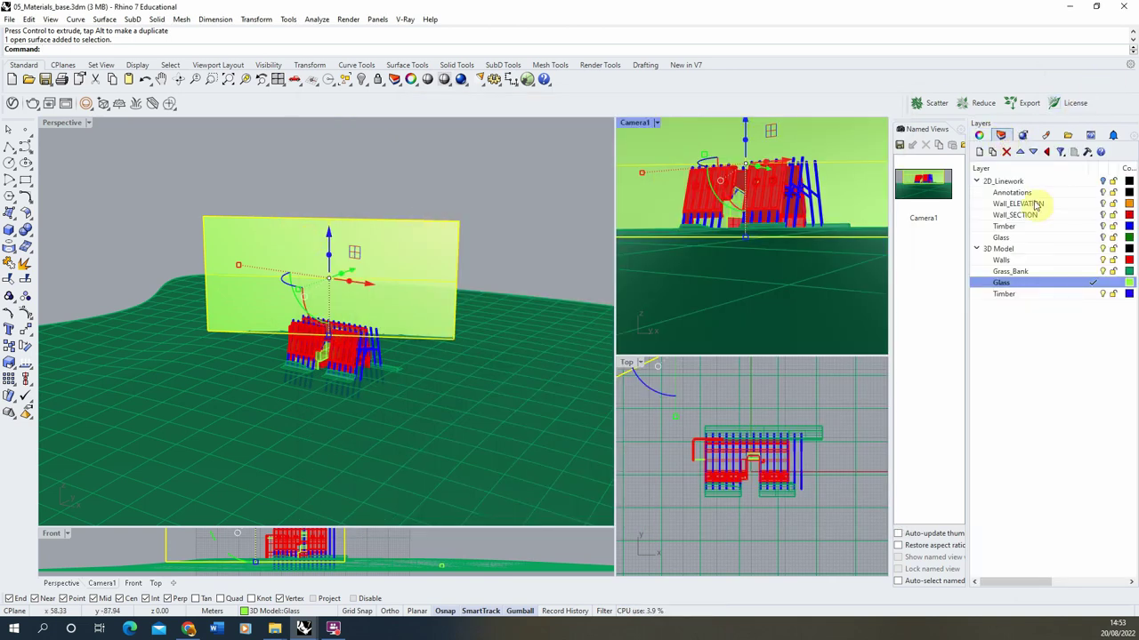
click(984, 154)
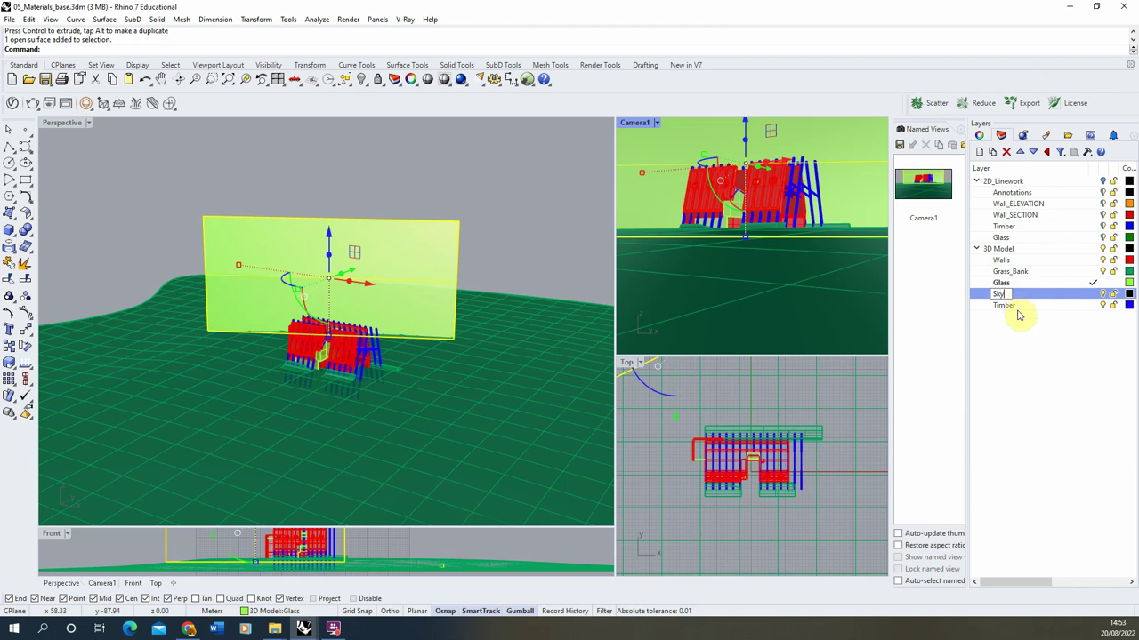
click(1128, 295)
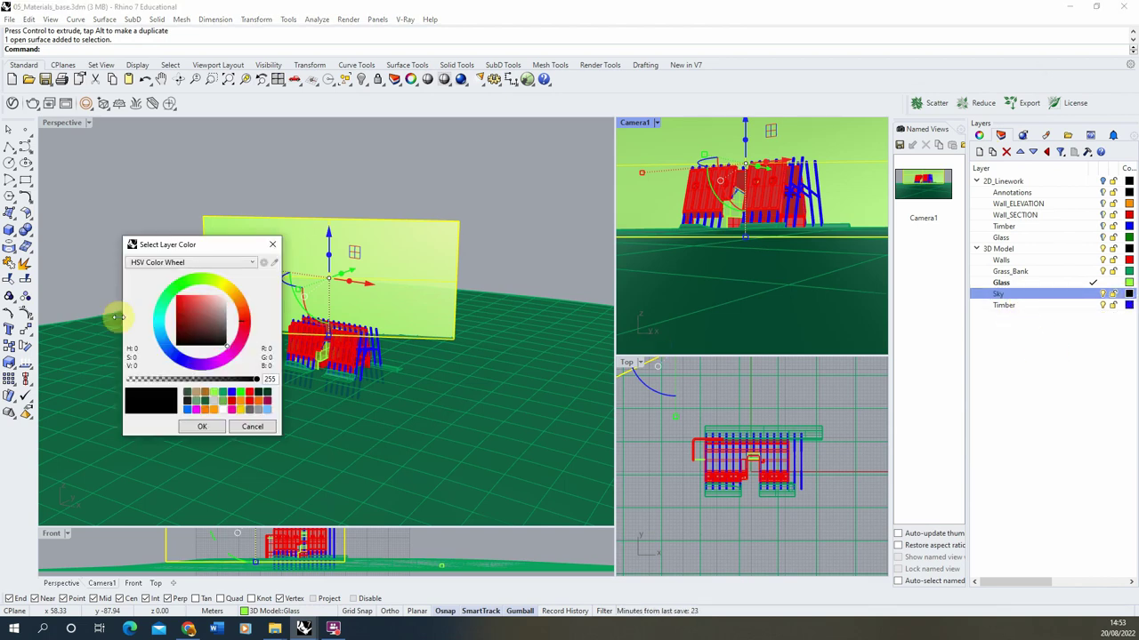
click(267, 410)
click(202, 426)
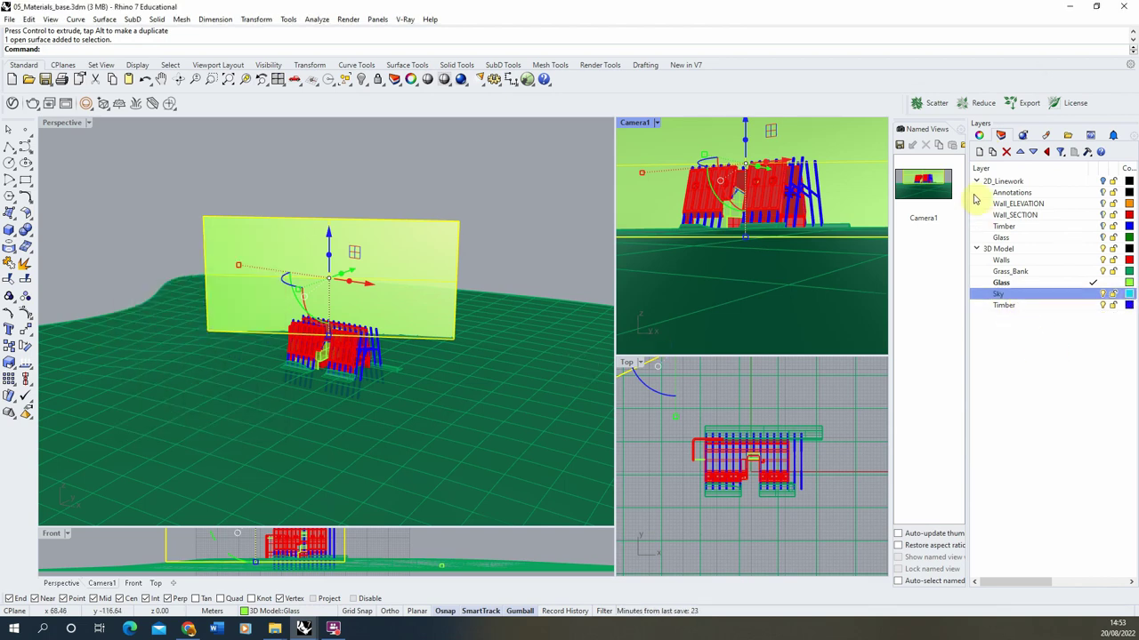
- Assign the selected backdrop plane to the Sky layer
click(980, 137)
click(1127, 233)
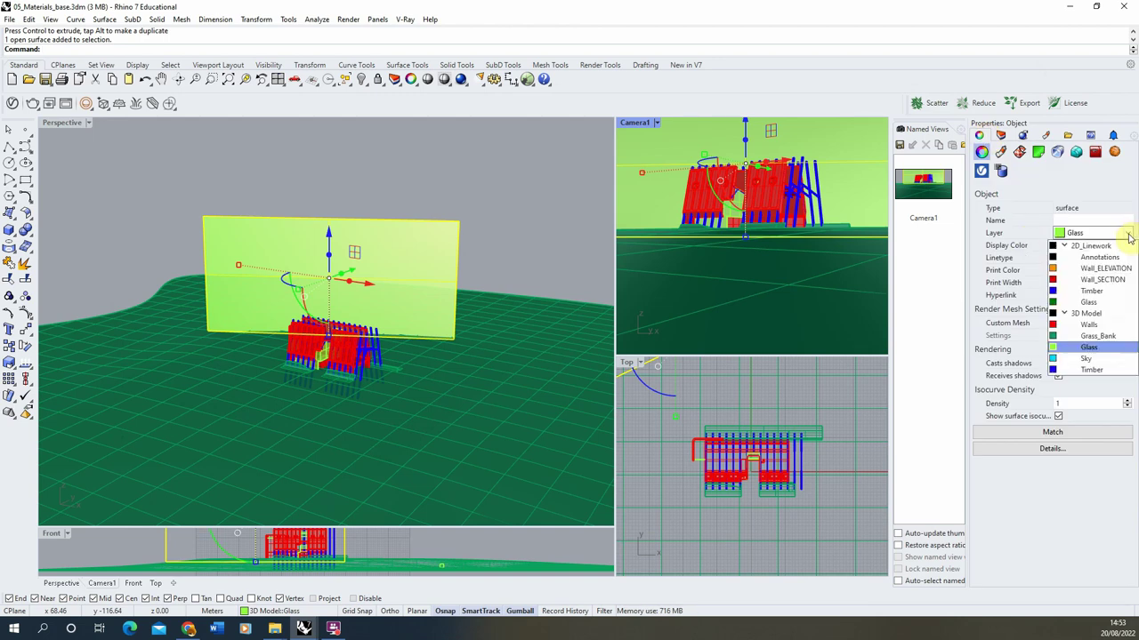
click(1085, 364)
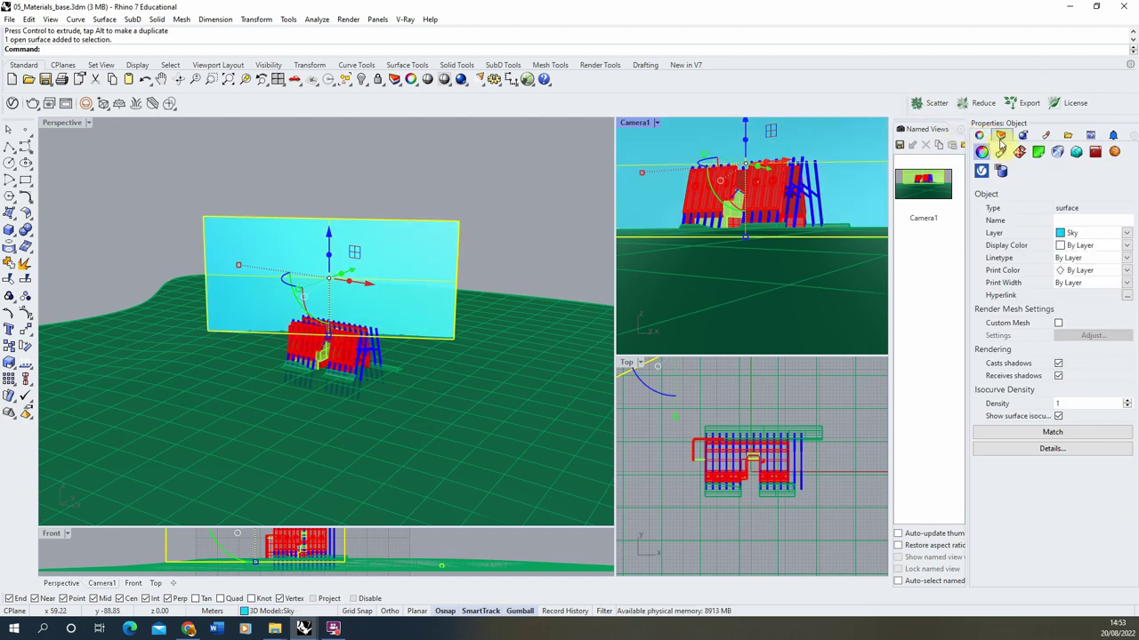
- Make the Camera1 view active and show the V-Ray Asset Editor and Frame Buffer side by side
click(635, 127)
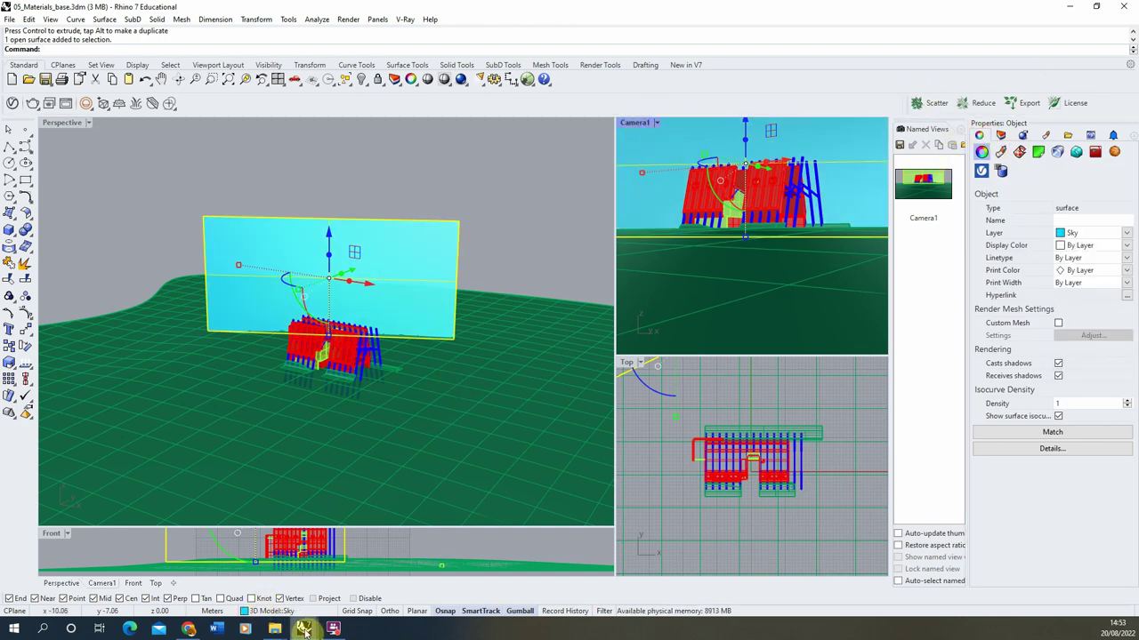
click(12, 103)
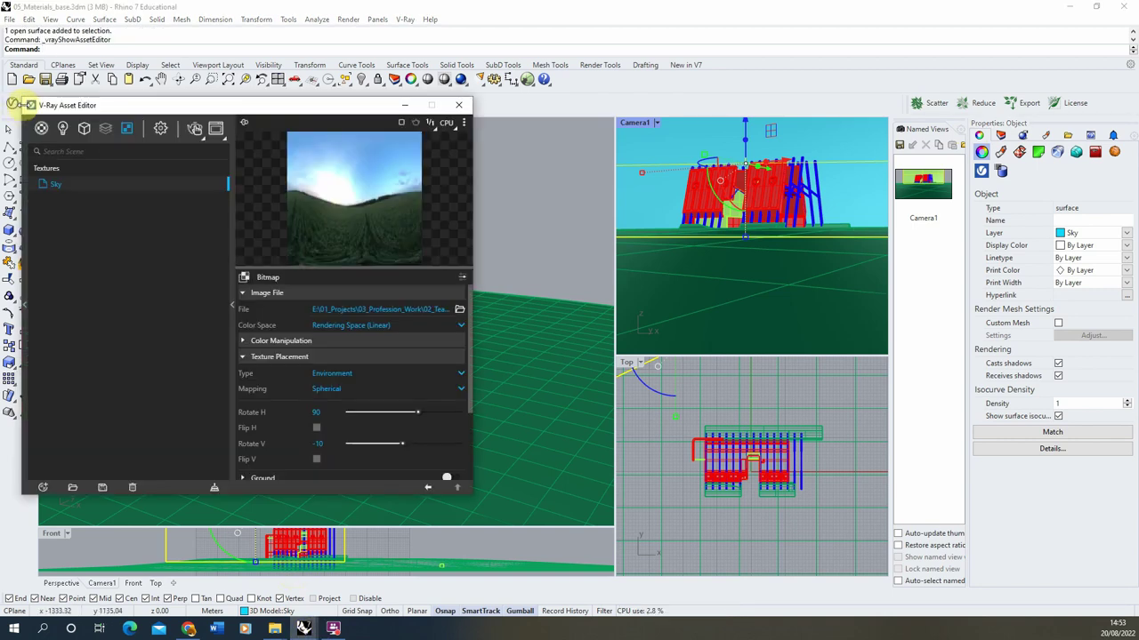
drag(79, 96, 77, 129)
click(85, 104)
drag(472, 116, 652, 147)
- Create a new Emissive material in the Asset Editor's material list
click(40, 153)
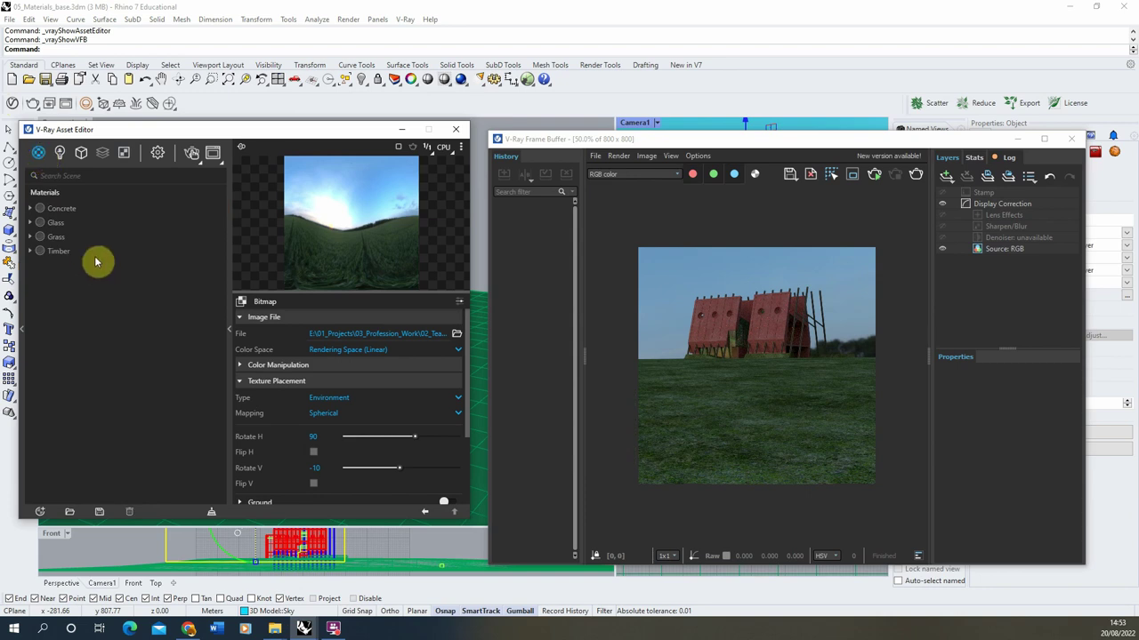
click(39, 512)
mouse_move(54, 496)
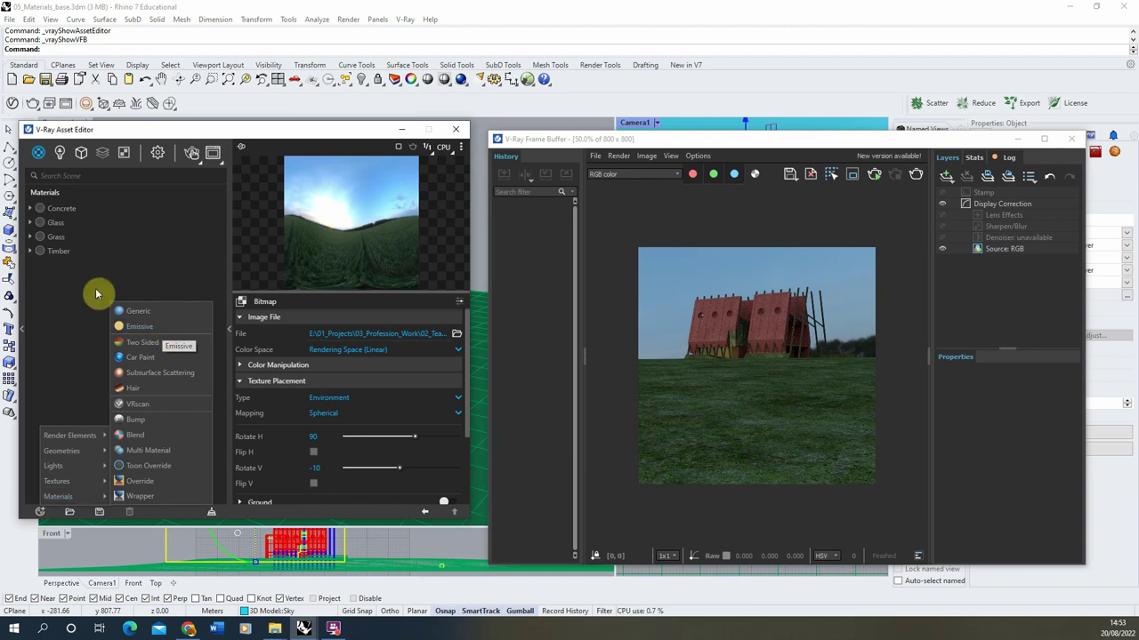
click(145, 327)
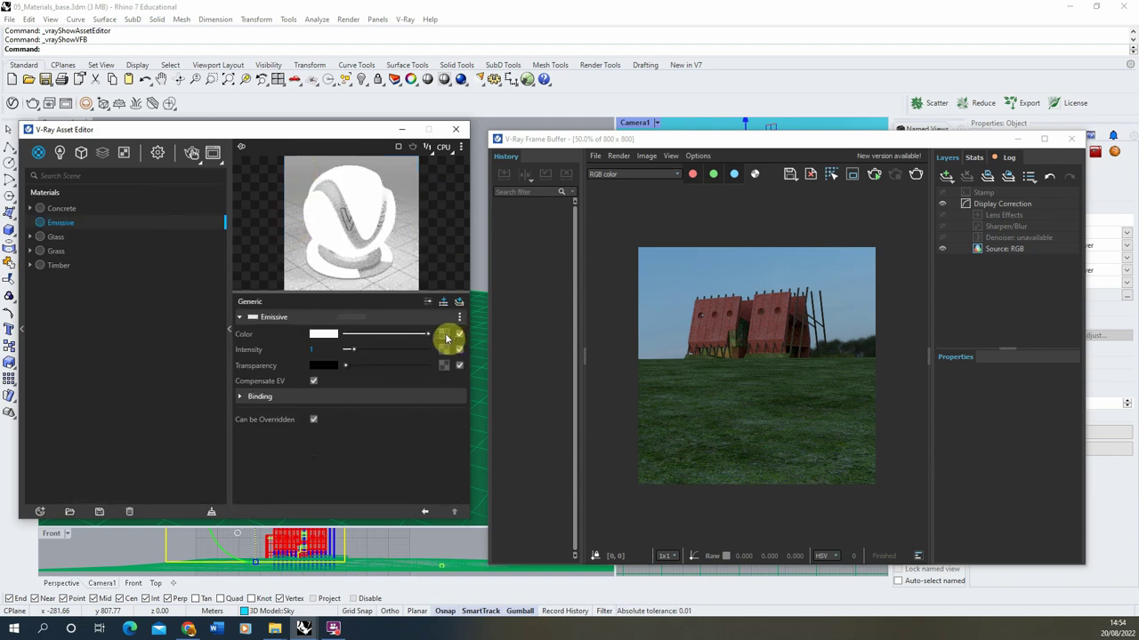
- Load the sunset1 image from the Textures folder as a bitmap for the Emissive material's colour
click(445, 338)
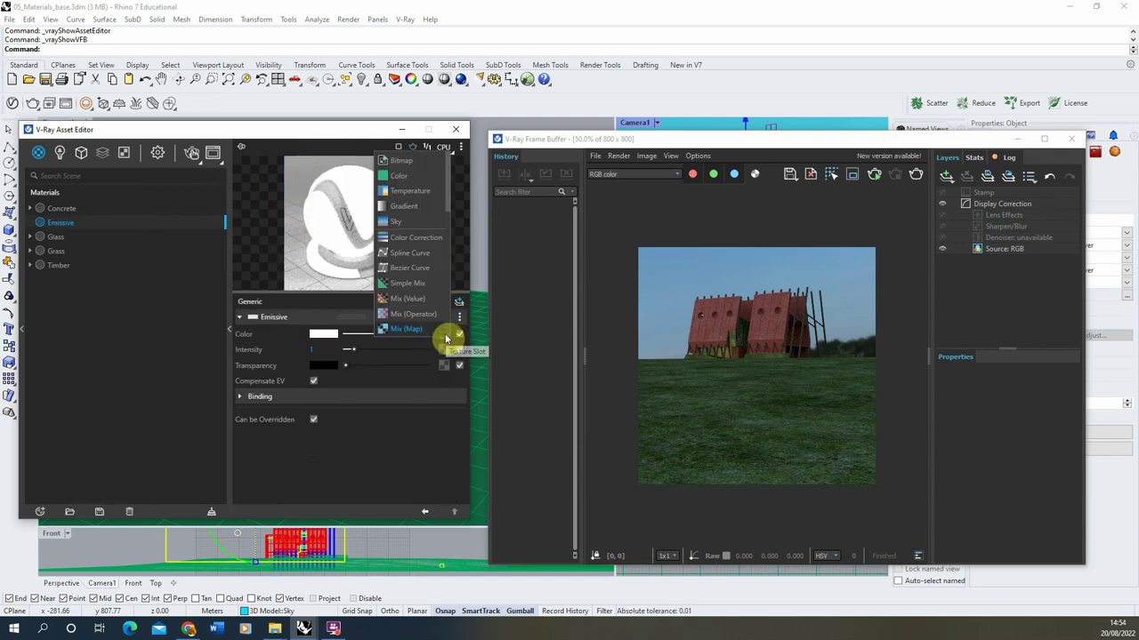
click(402, 161)
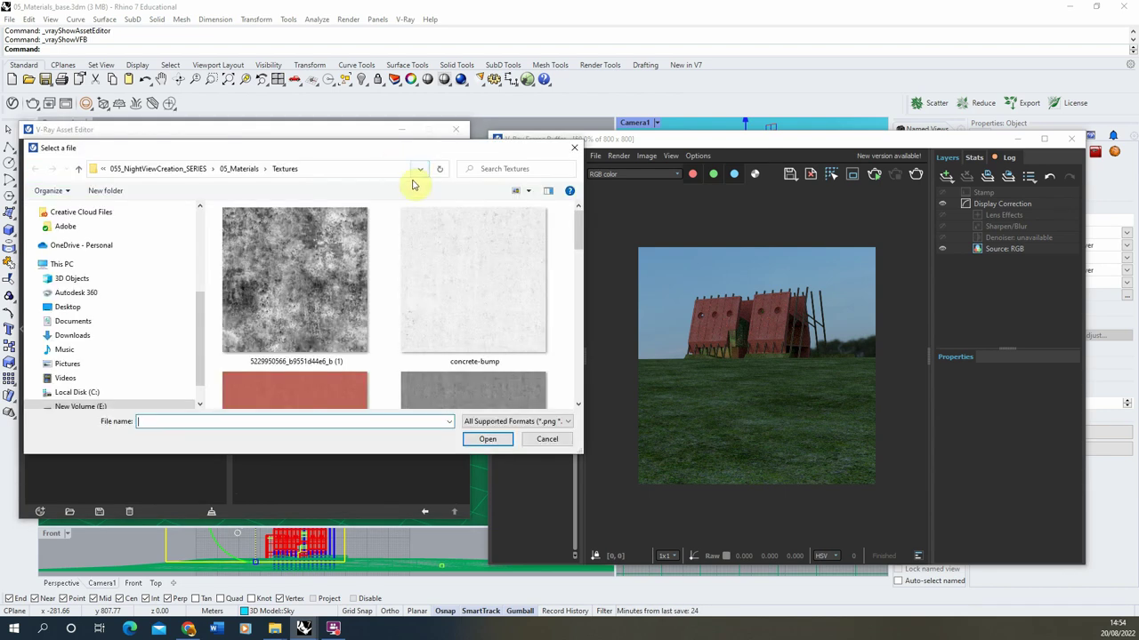
scroll(490, 330, down, 8)
click(311, 285)
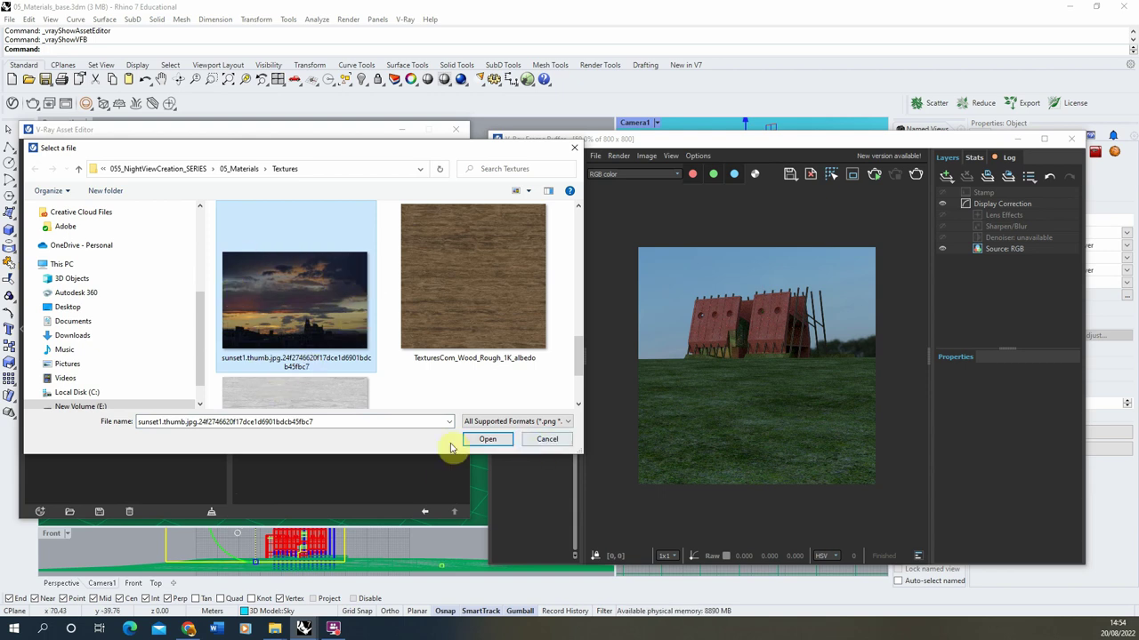
click(484, 439)
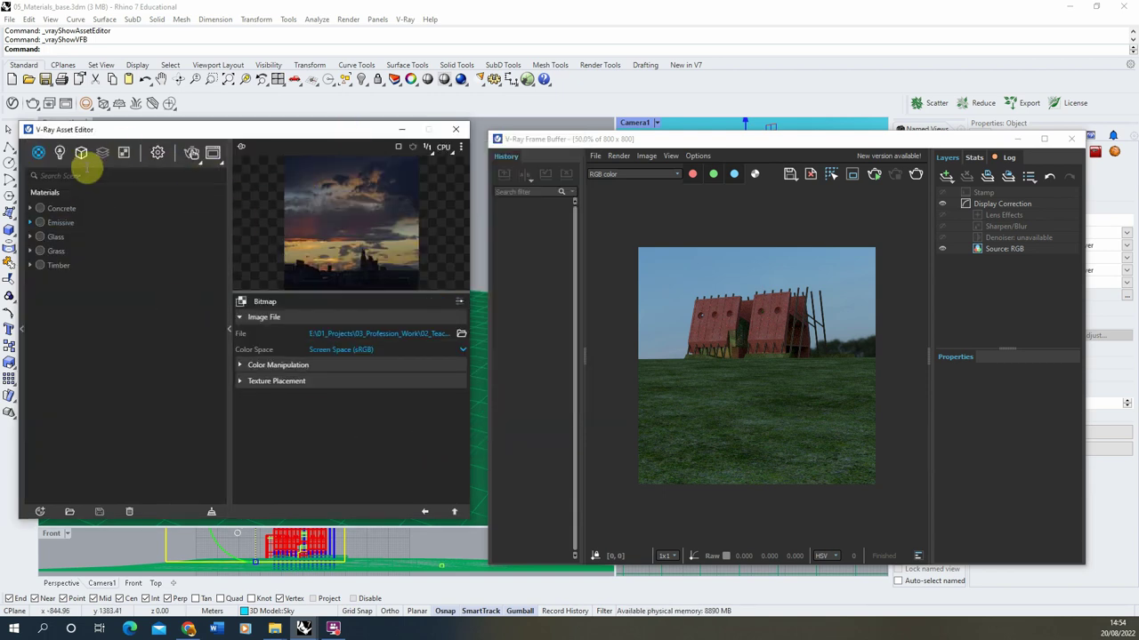
- Apply the Emissive material to the selected backdrop plane and enter Sky as the material's name
drag(116, 129, 262, 264)
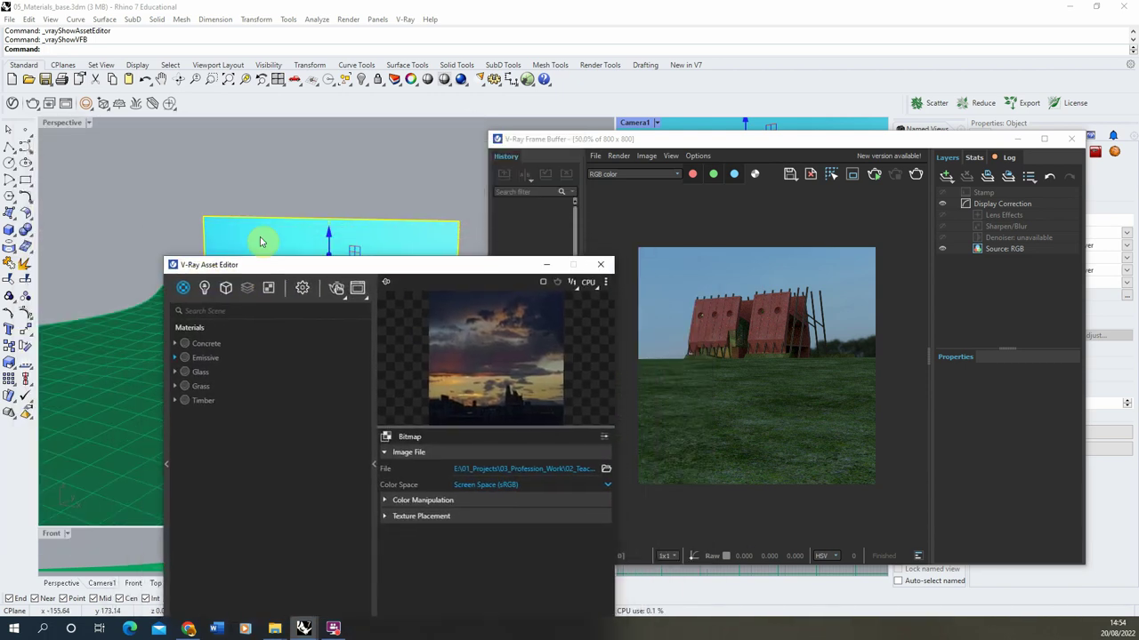
click(205, 360)
right_click(204, 359)
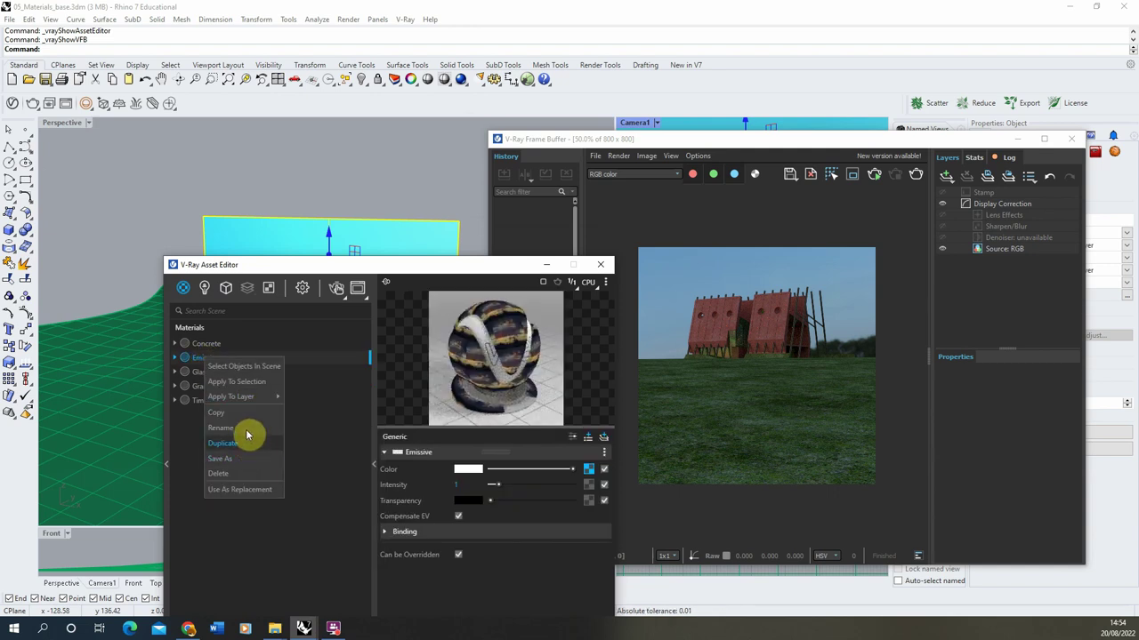
click(212, 363)
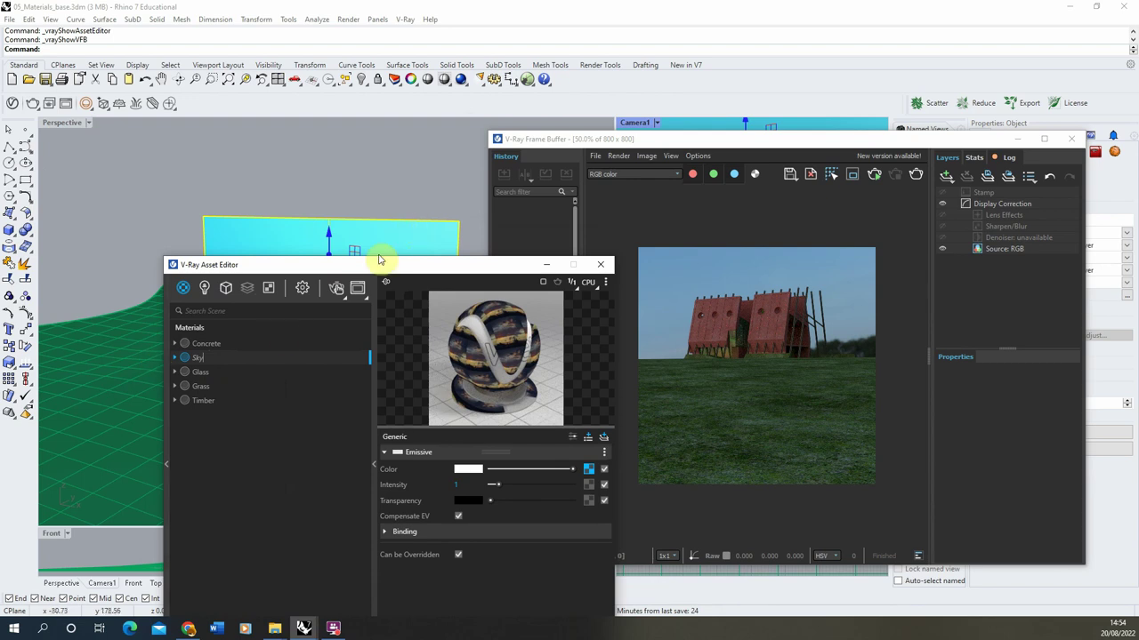
- Start an interactive render of Camera1 and lower the backdrop plane along Z to reposition the sunset behind the building
drag(377, 262, 219, 138)
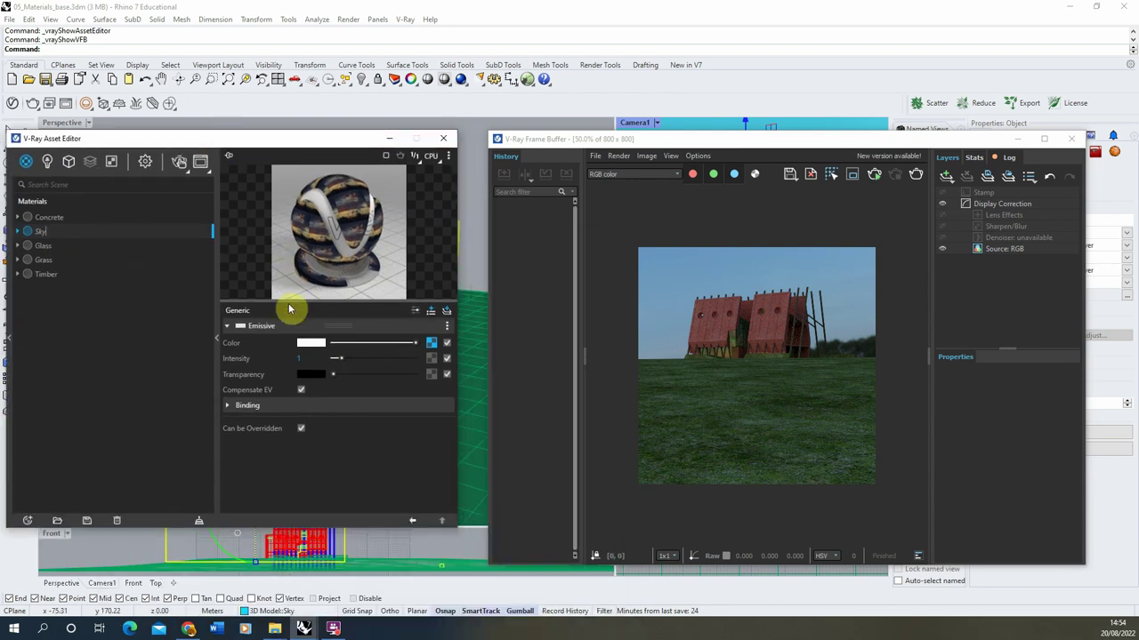
click(874, 174)
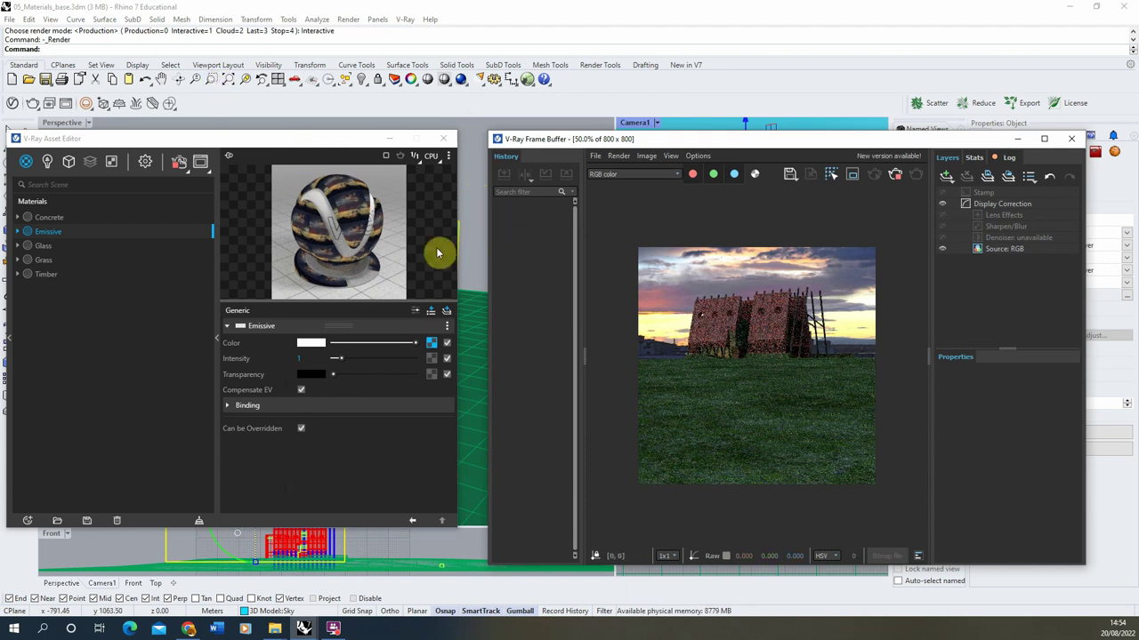
click(358, 140)
drag(358, 139, 351, 386)
drag(331, 245, 328, 261)
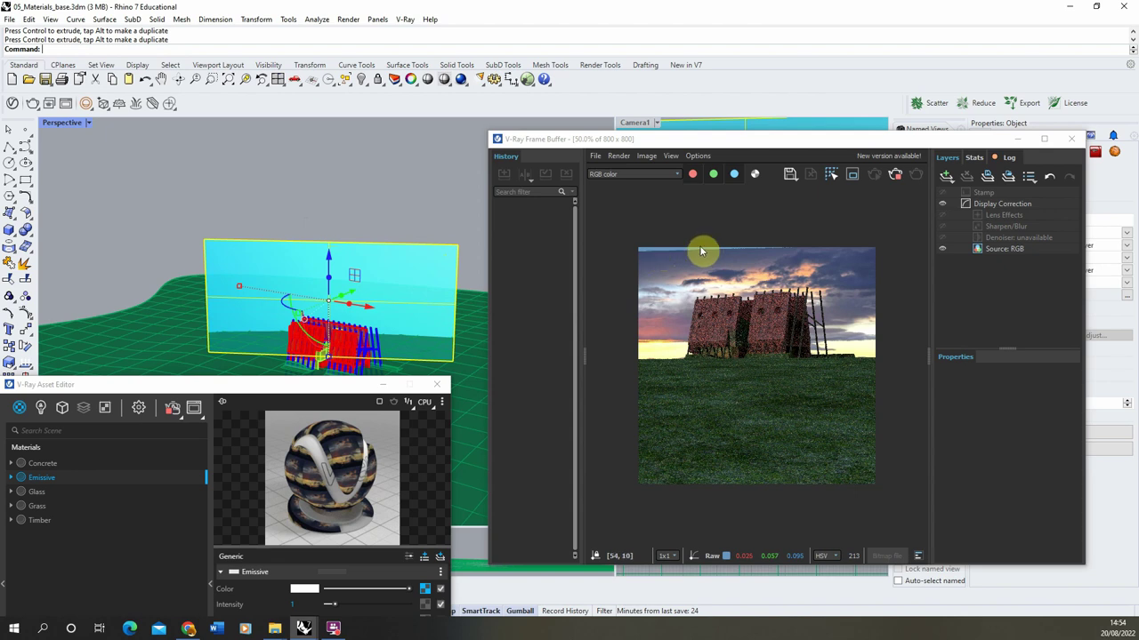
- Stretch the sunset backdrop plane slightly taller with Scale1D, using its lower corner as the base point and its upper corner as reference
click(384, 385)
click(25, 374)
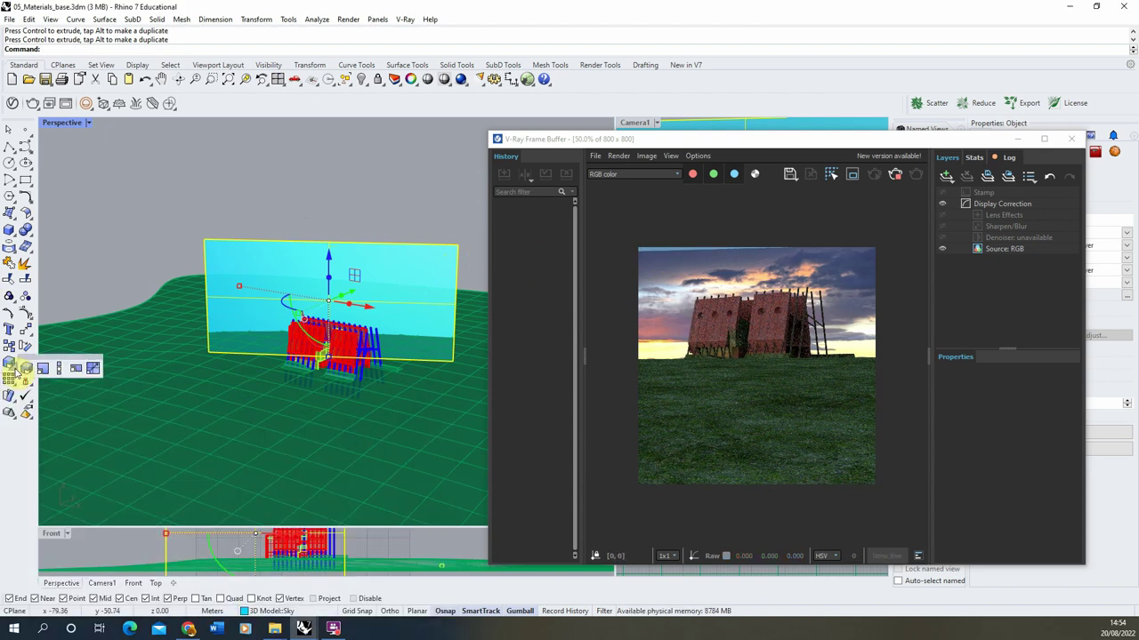
click(59, 372)
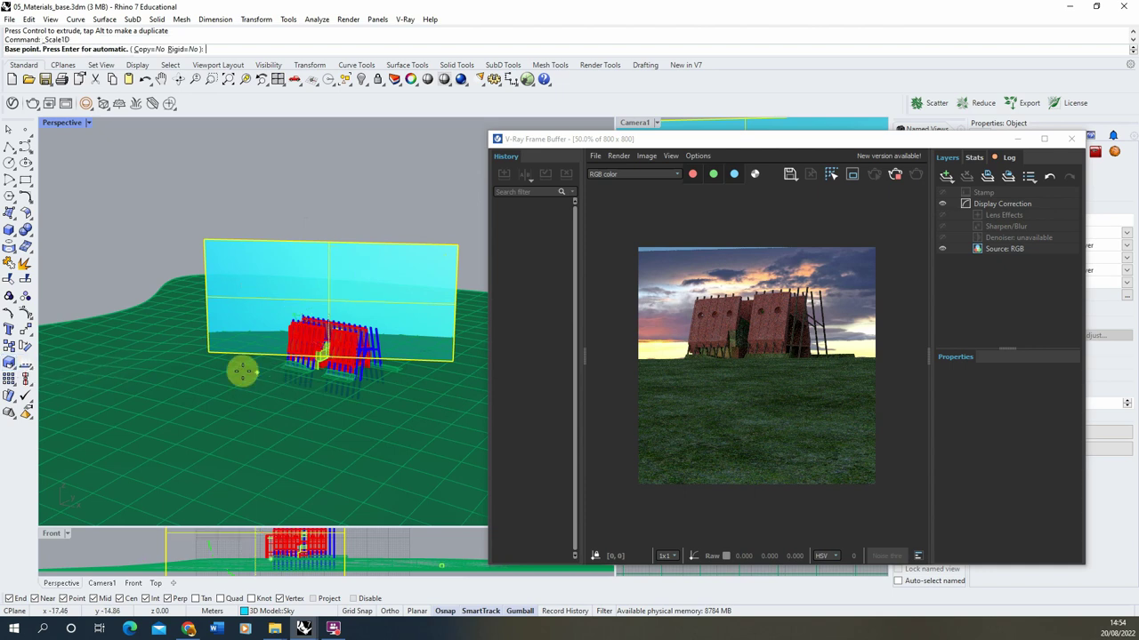
click(209, 351)
click(201, 241)
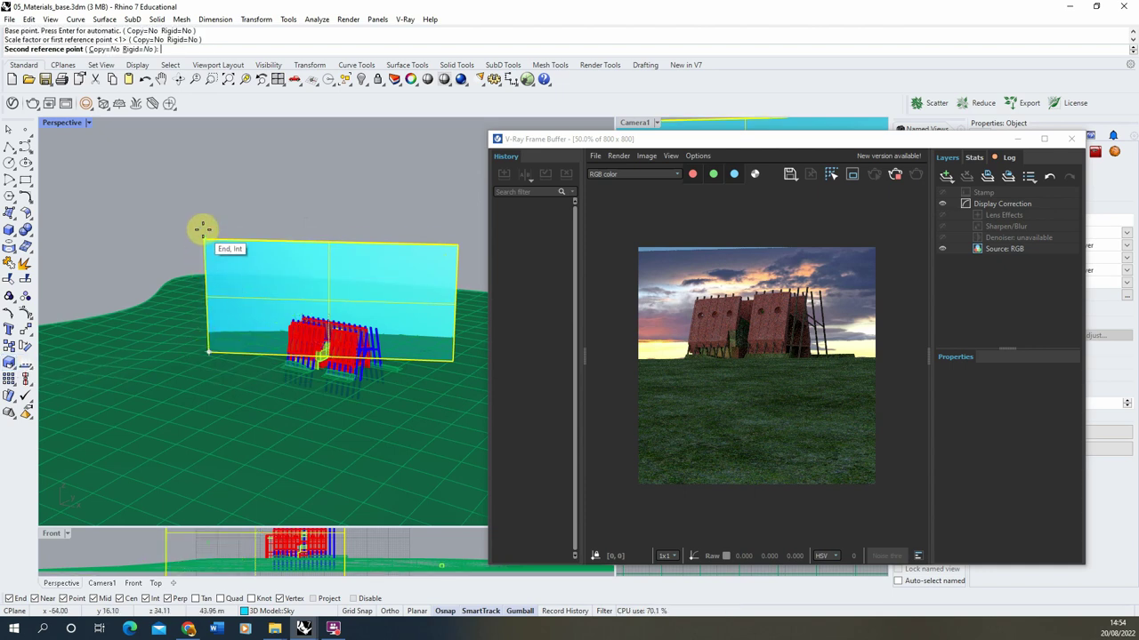
click(206, 227)
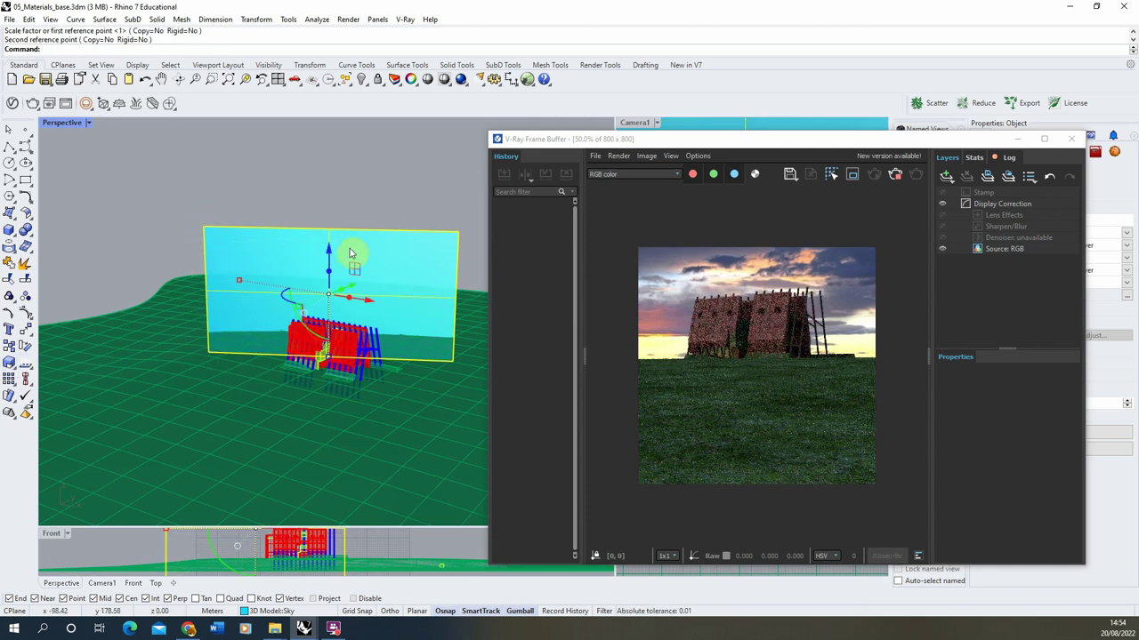
- Lower the taller backdrop plane slightly along Z behind the building and keep it selected
drag(332, 264, 331, 276)
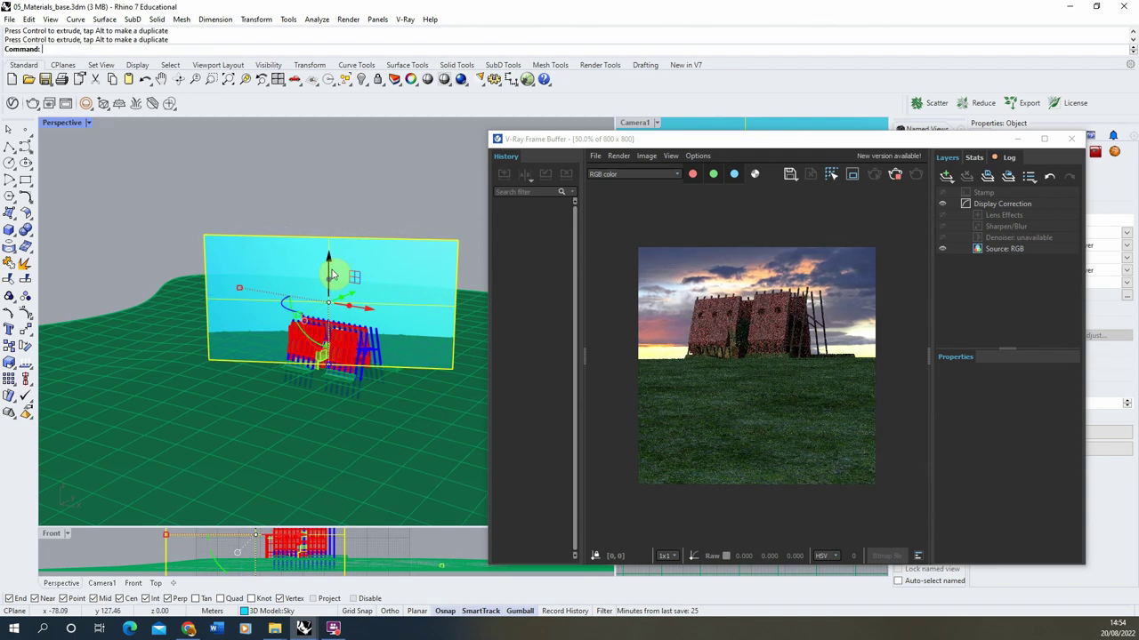
click(361, 183)
click(348, 268)
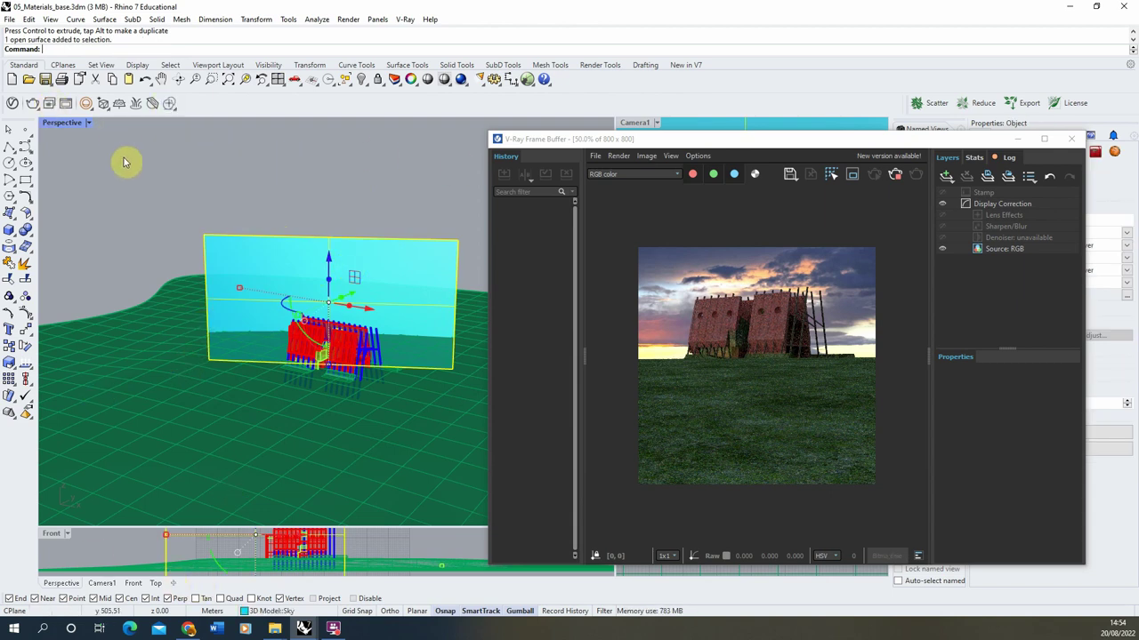
- Reopen the V-Ray Asset Editor and dim the sunset by setting the Emissive material's intensity to 0.3
click(13, 103)
drag(264, 388, 292, 158)
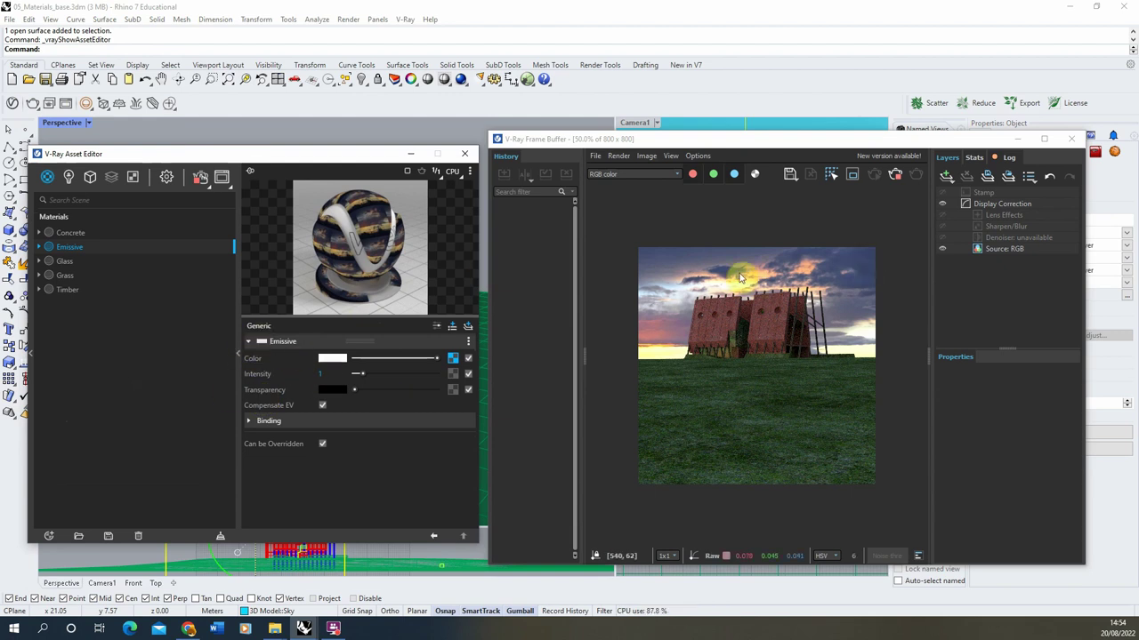
double_click(322, 374)
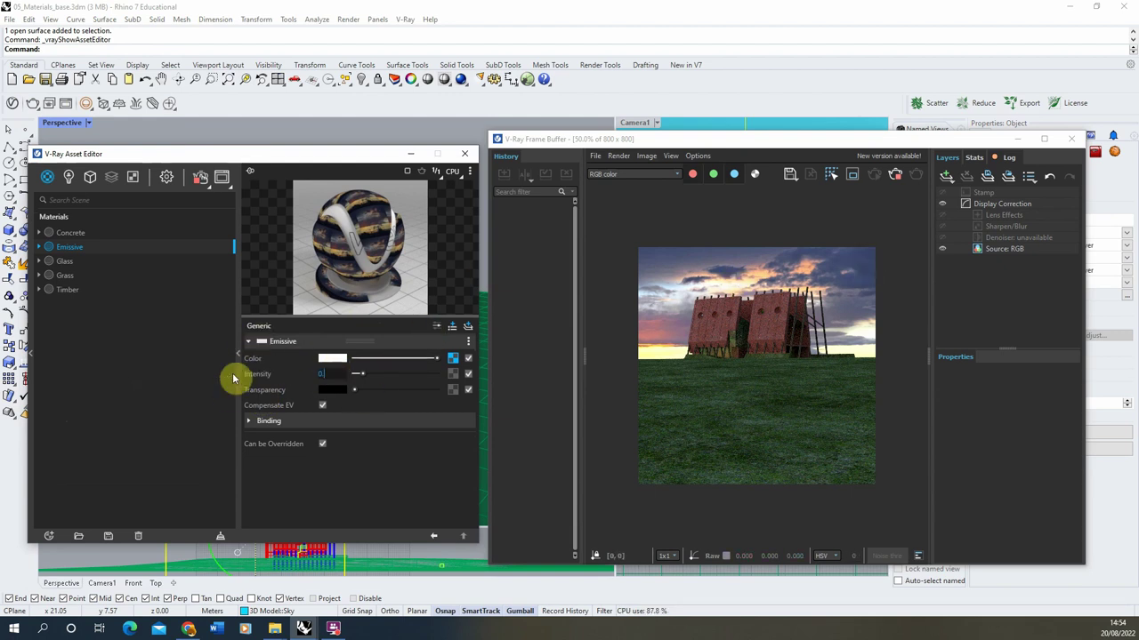
key(Return)
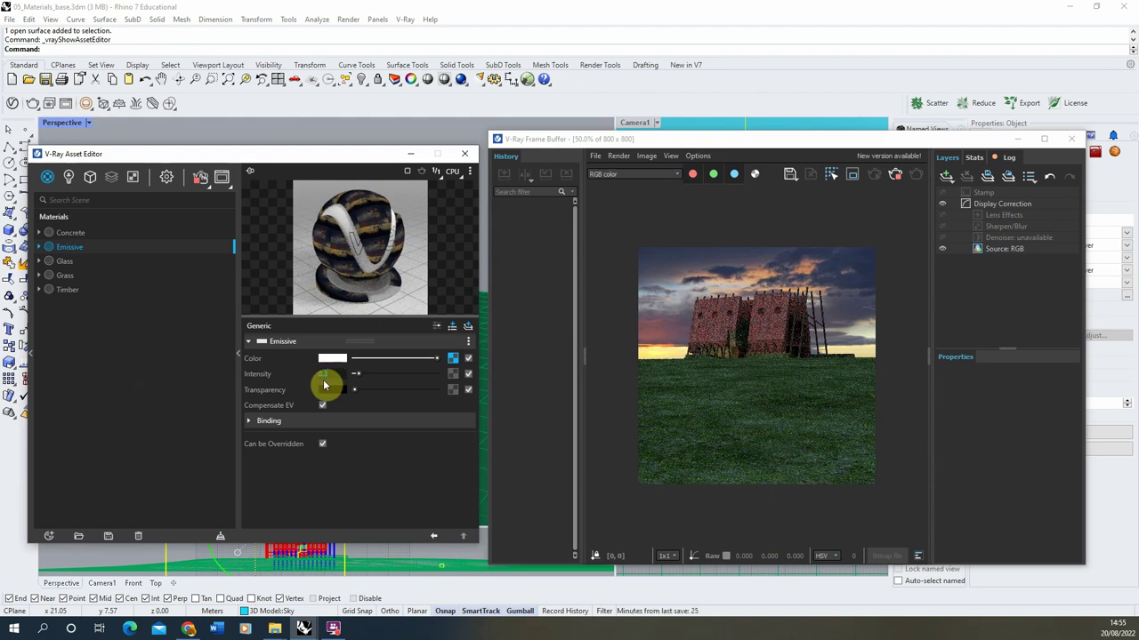
drag(324, 384, 325, 373)
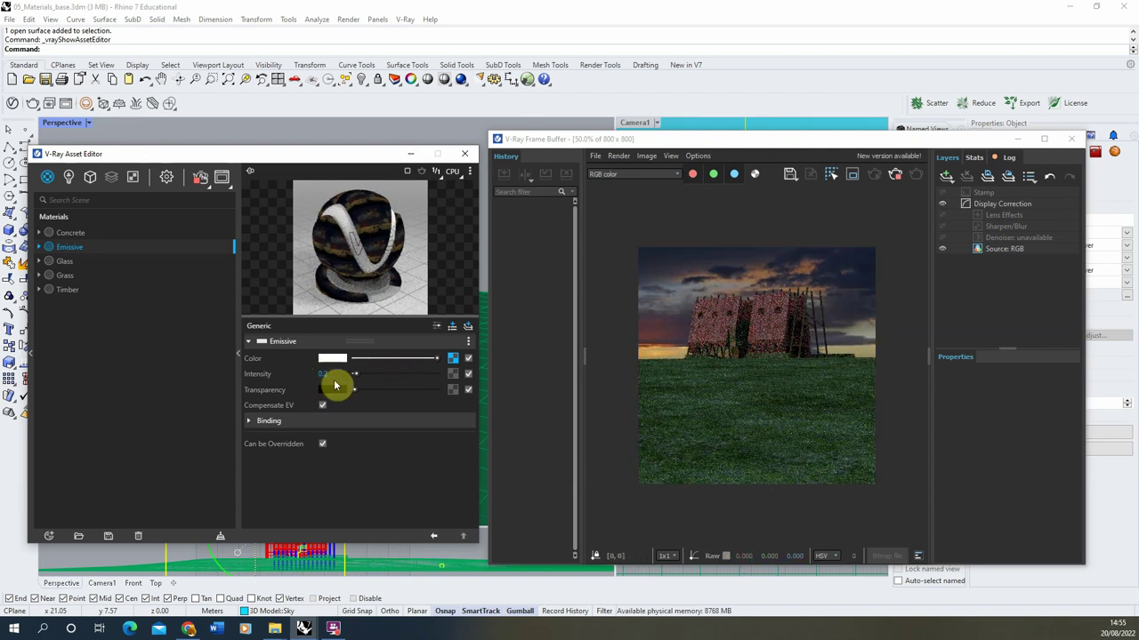
click(322, 373)
text(0.3)
key(Return)
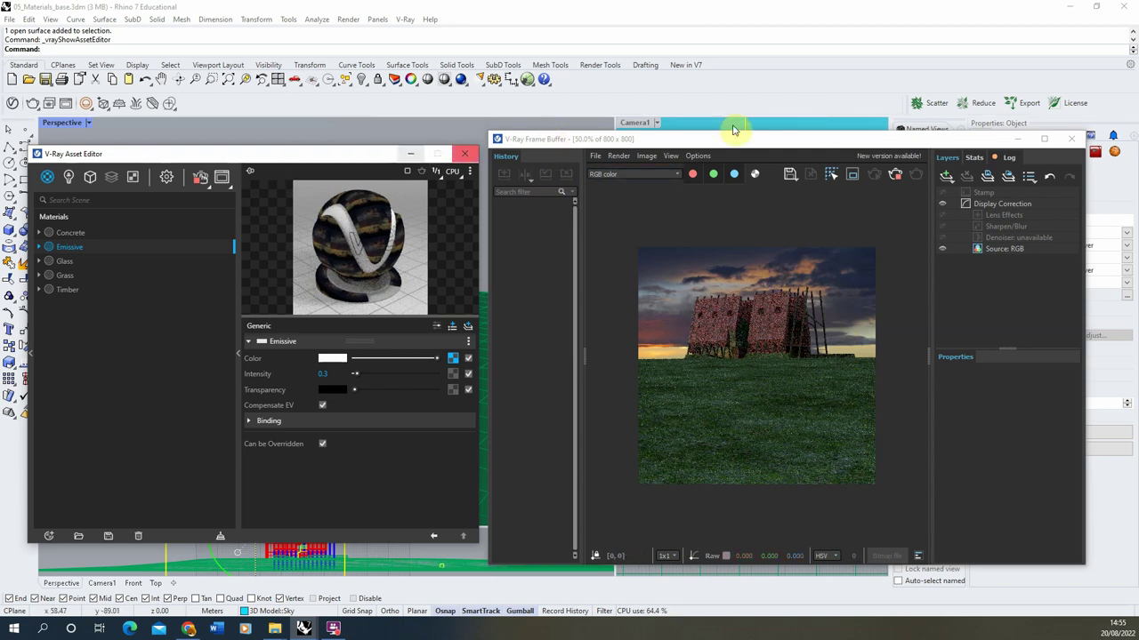
- Enlarge the V-Ray Frame Buffer and examine the building and dimmed sunset sky in the interactive render up close
drag(562, 132, 539, 78)
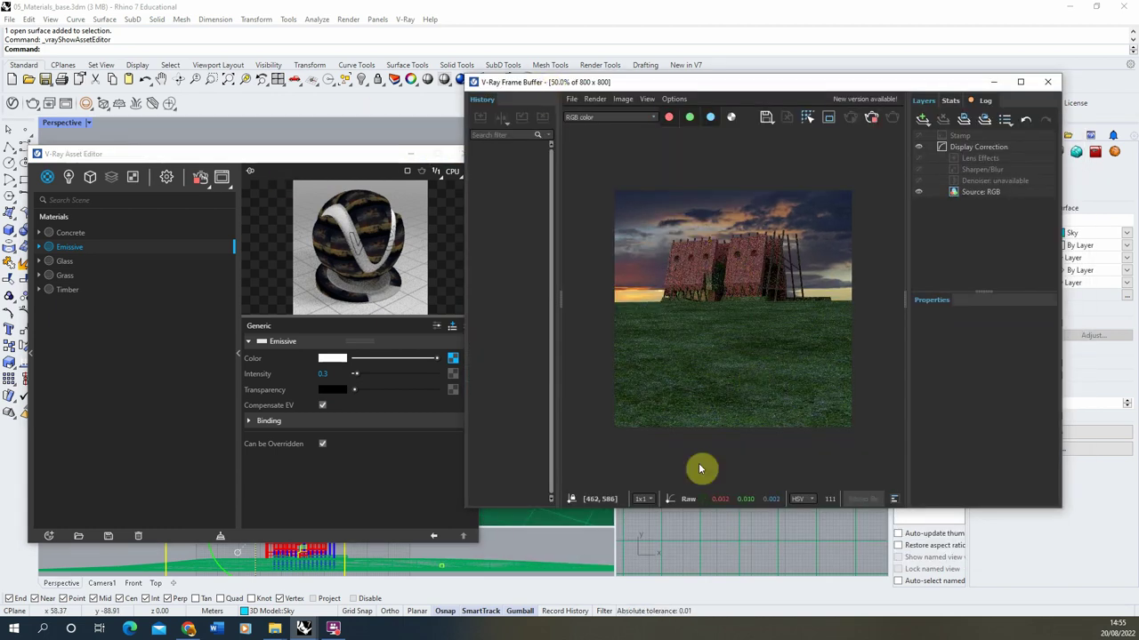
drag(465, 511, 365, 577)
scroll(753, 319, up, 2)
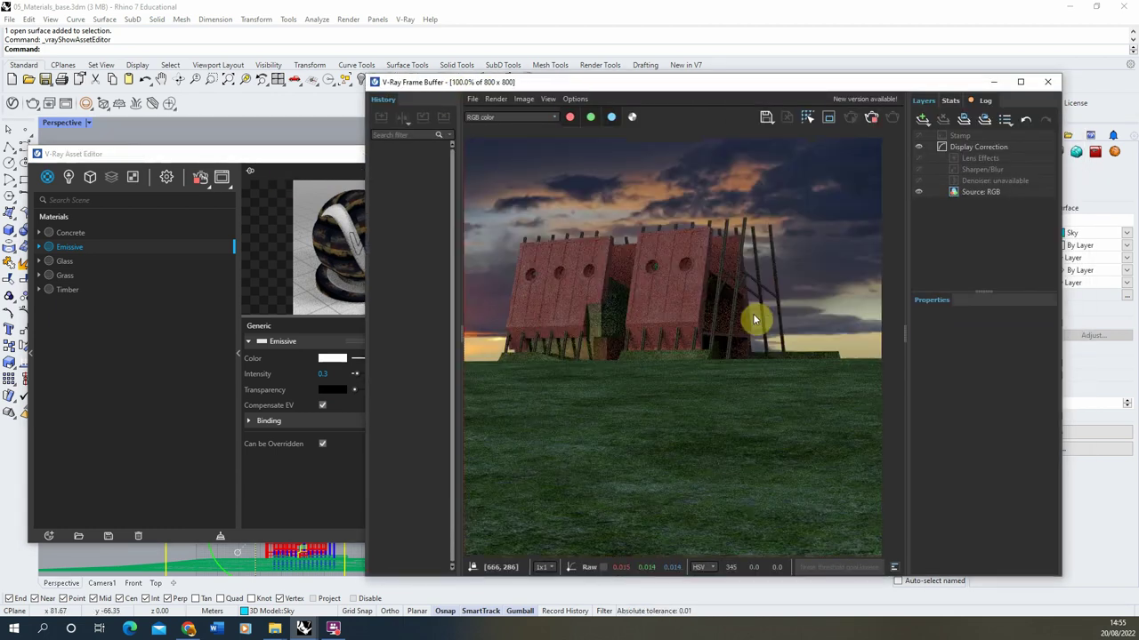
scroll(719, 383, down, 2)
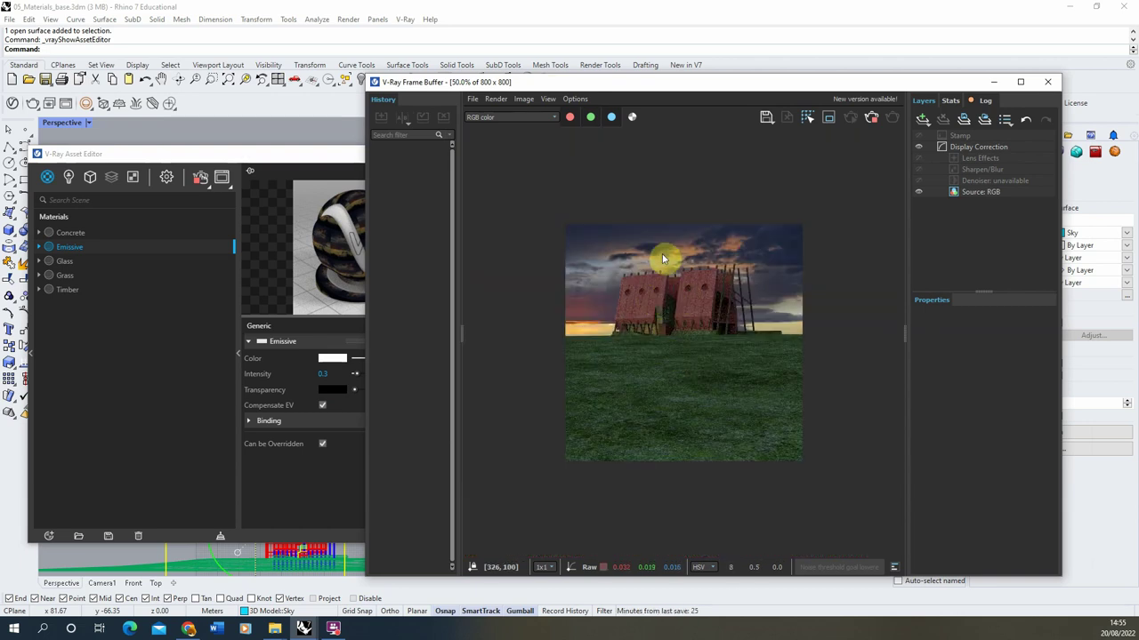
scroll(647, 305, up, 2)
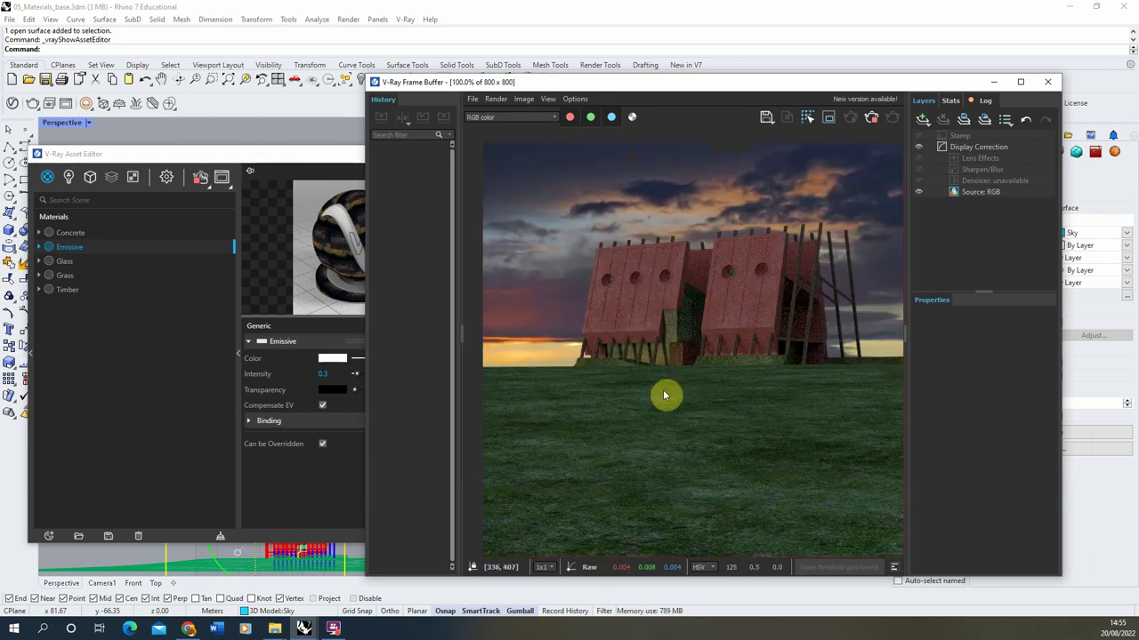
scroll(587, 460, down, 2)
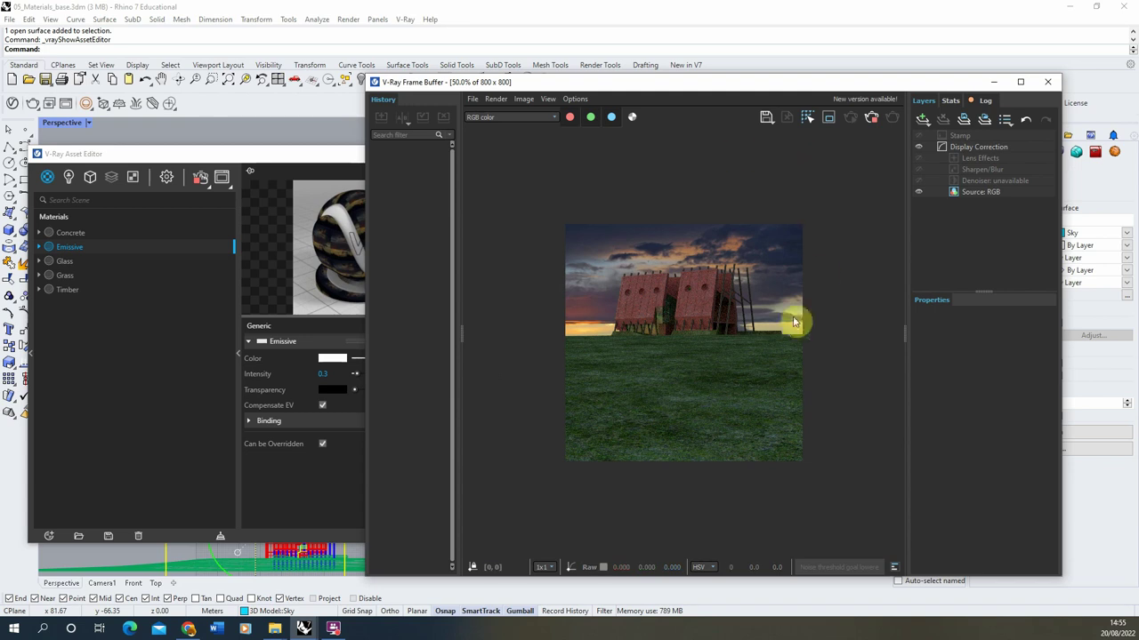